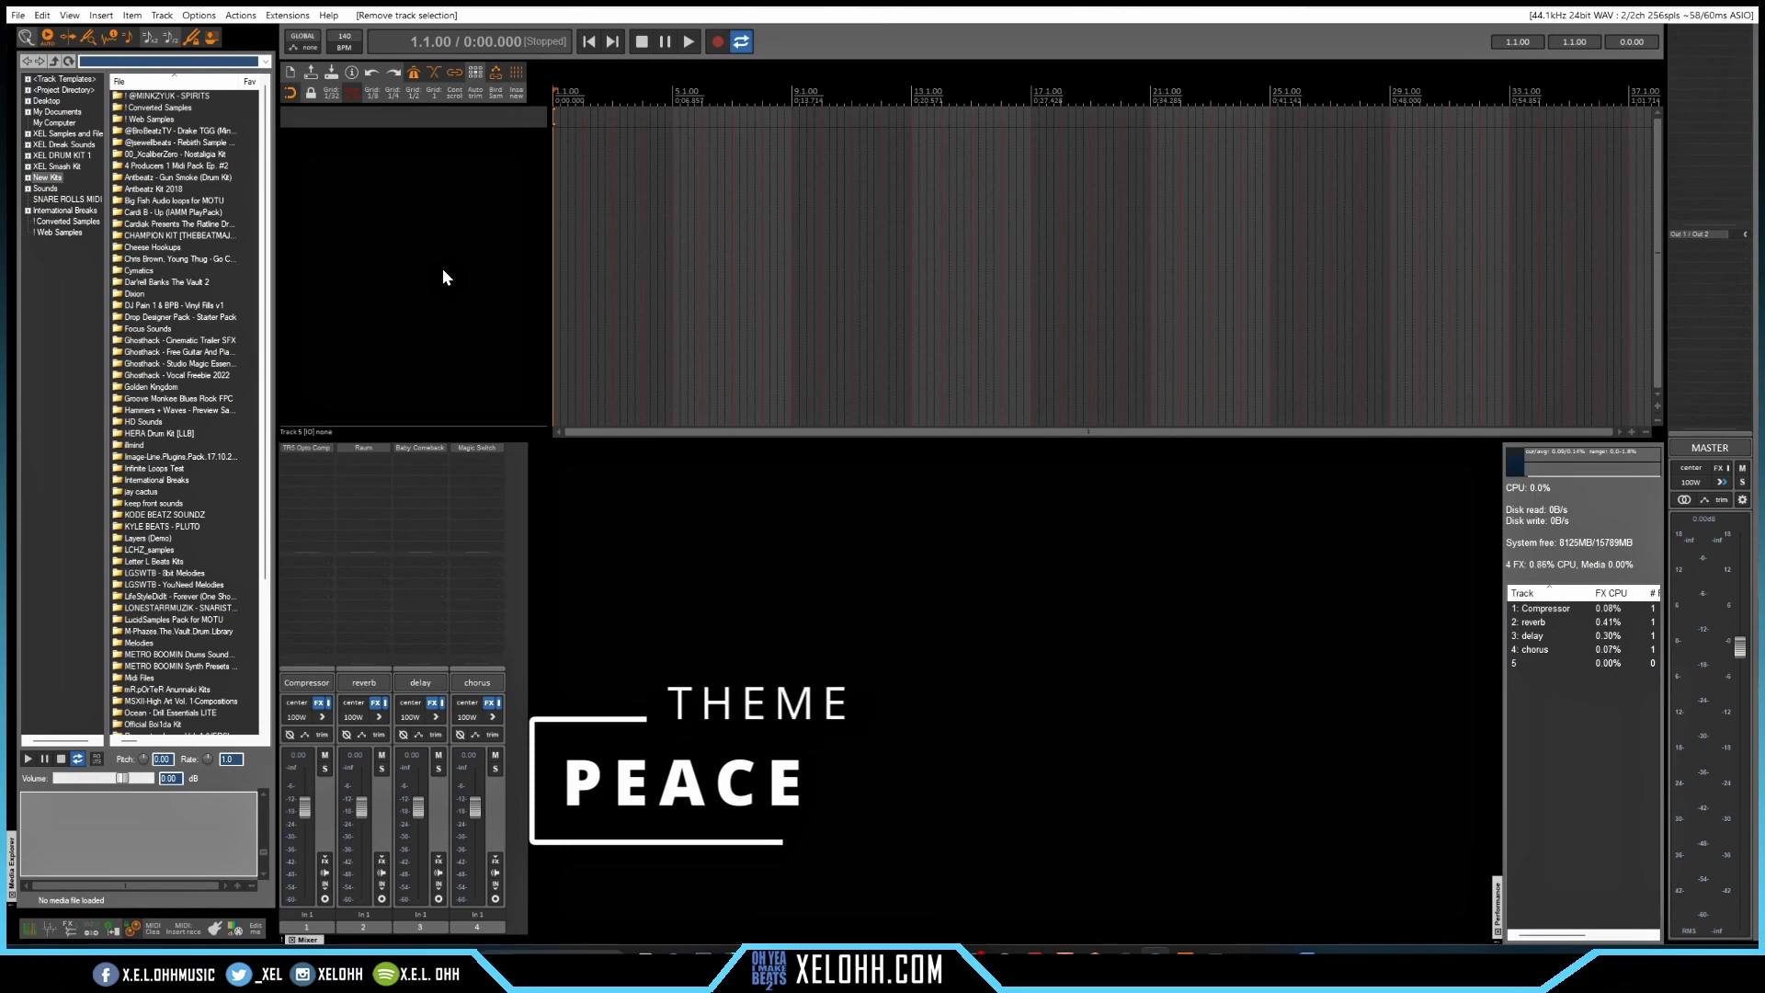
Insert Keyzone Classic as a virtual instrument on a new track and decline building the extra output tracks
right_click(435, 201)
left_click(510, 236)
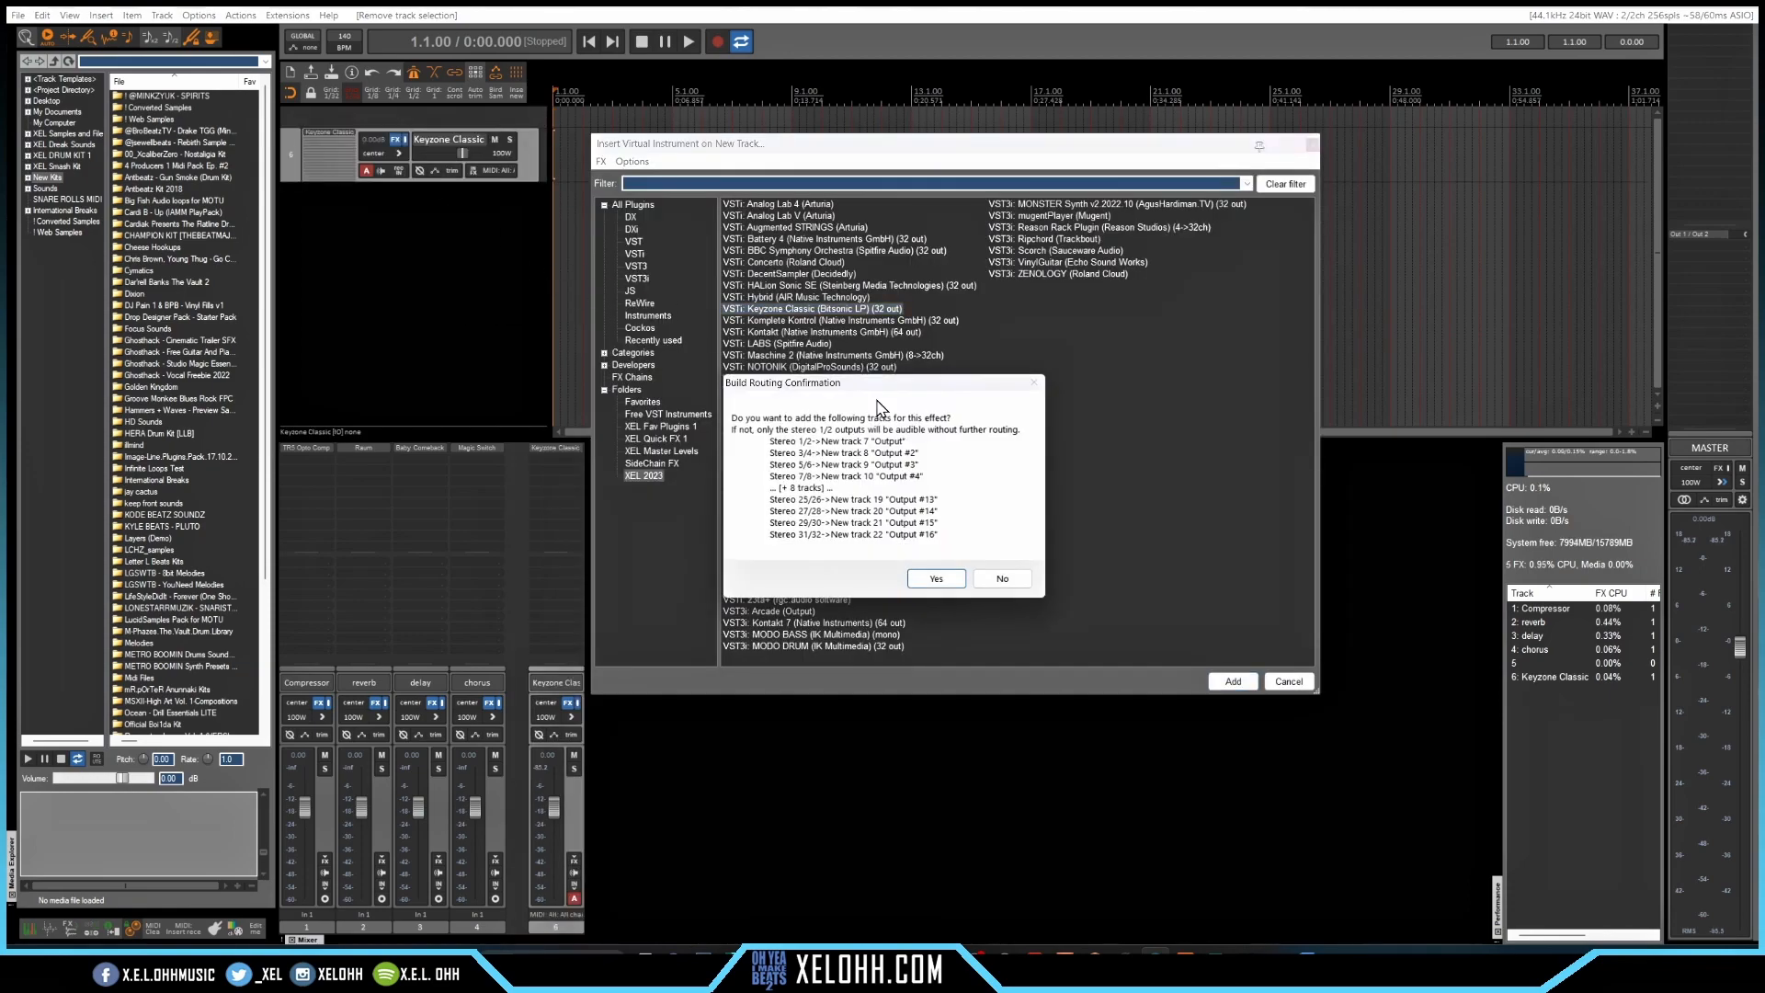
left_click(1003, 580)
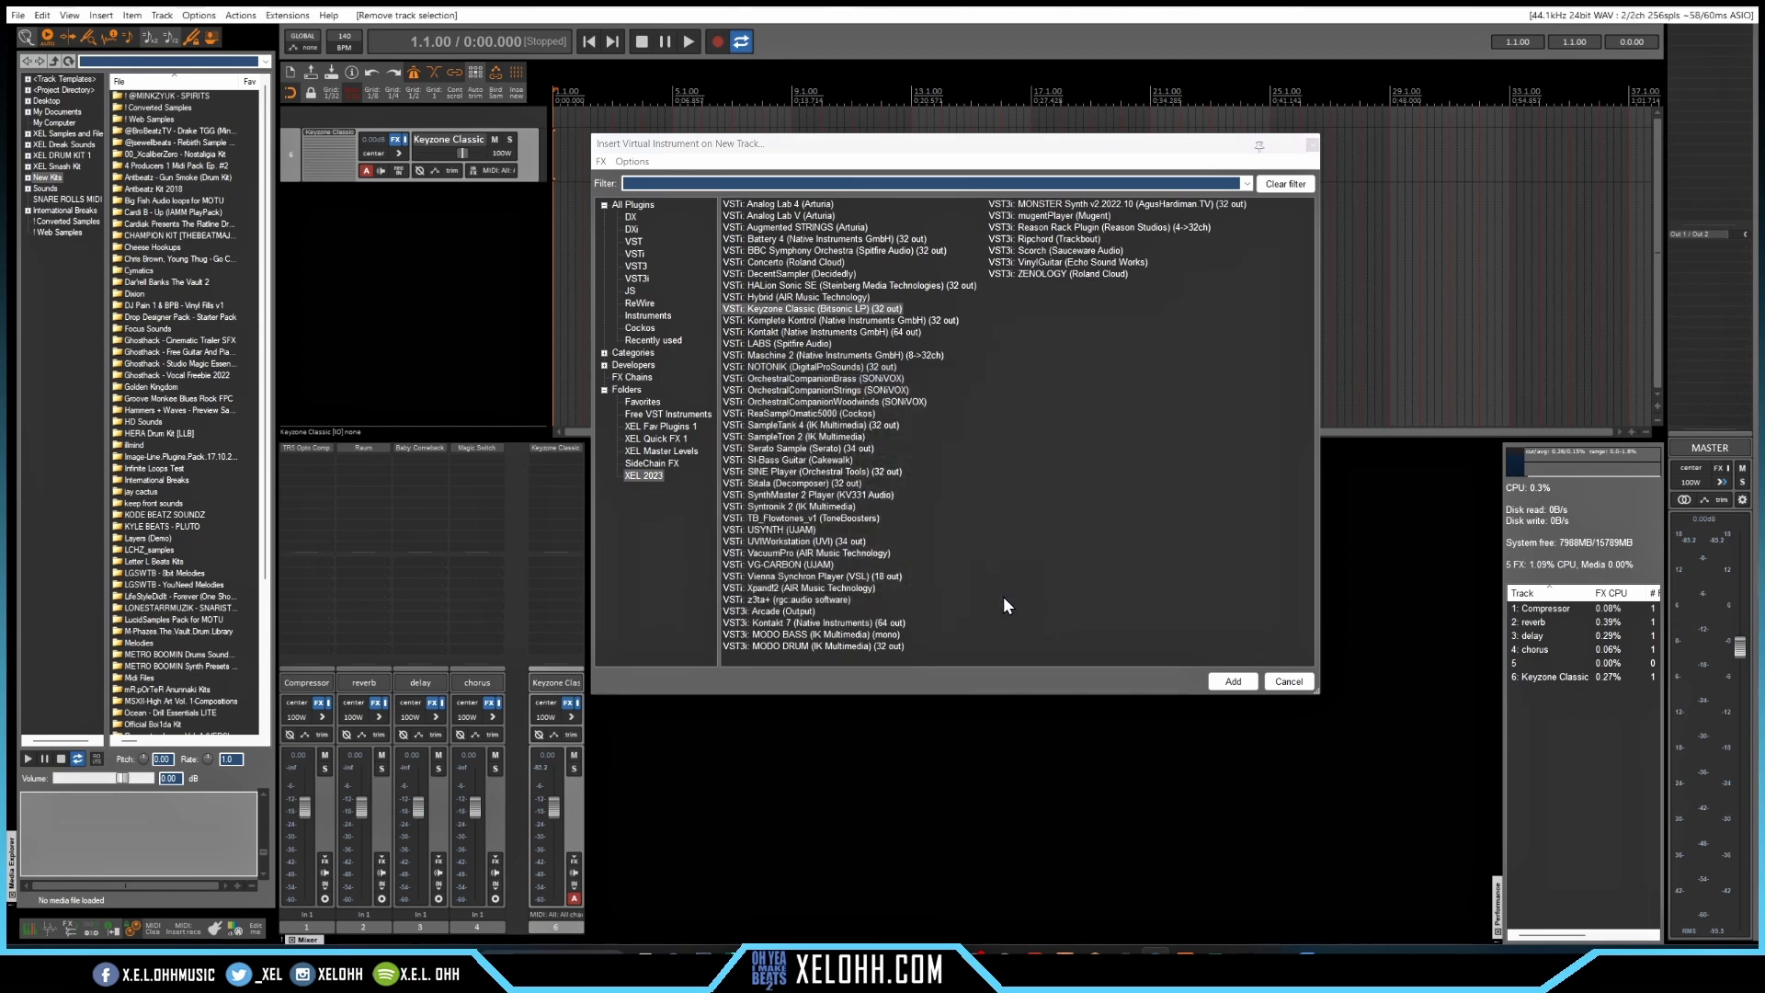
Add the LABS (Spitfire Audio) instrument on a new track below Keyzone Classic
left_click(769, 344)
double_click(423, 265)
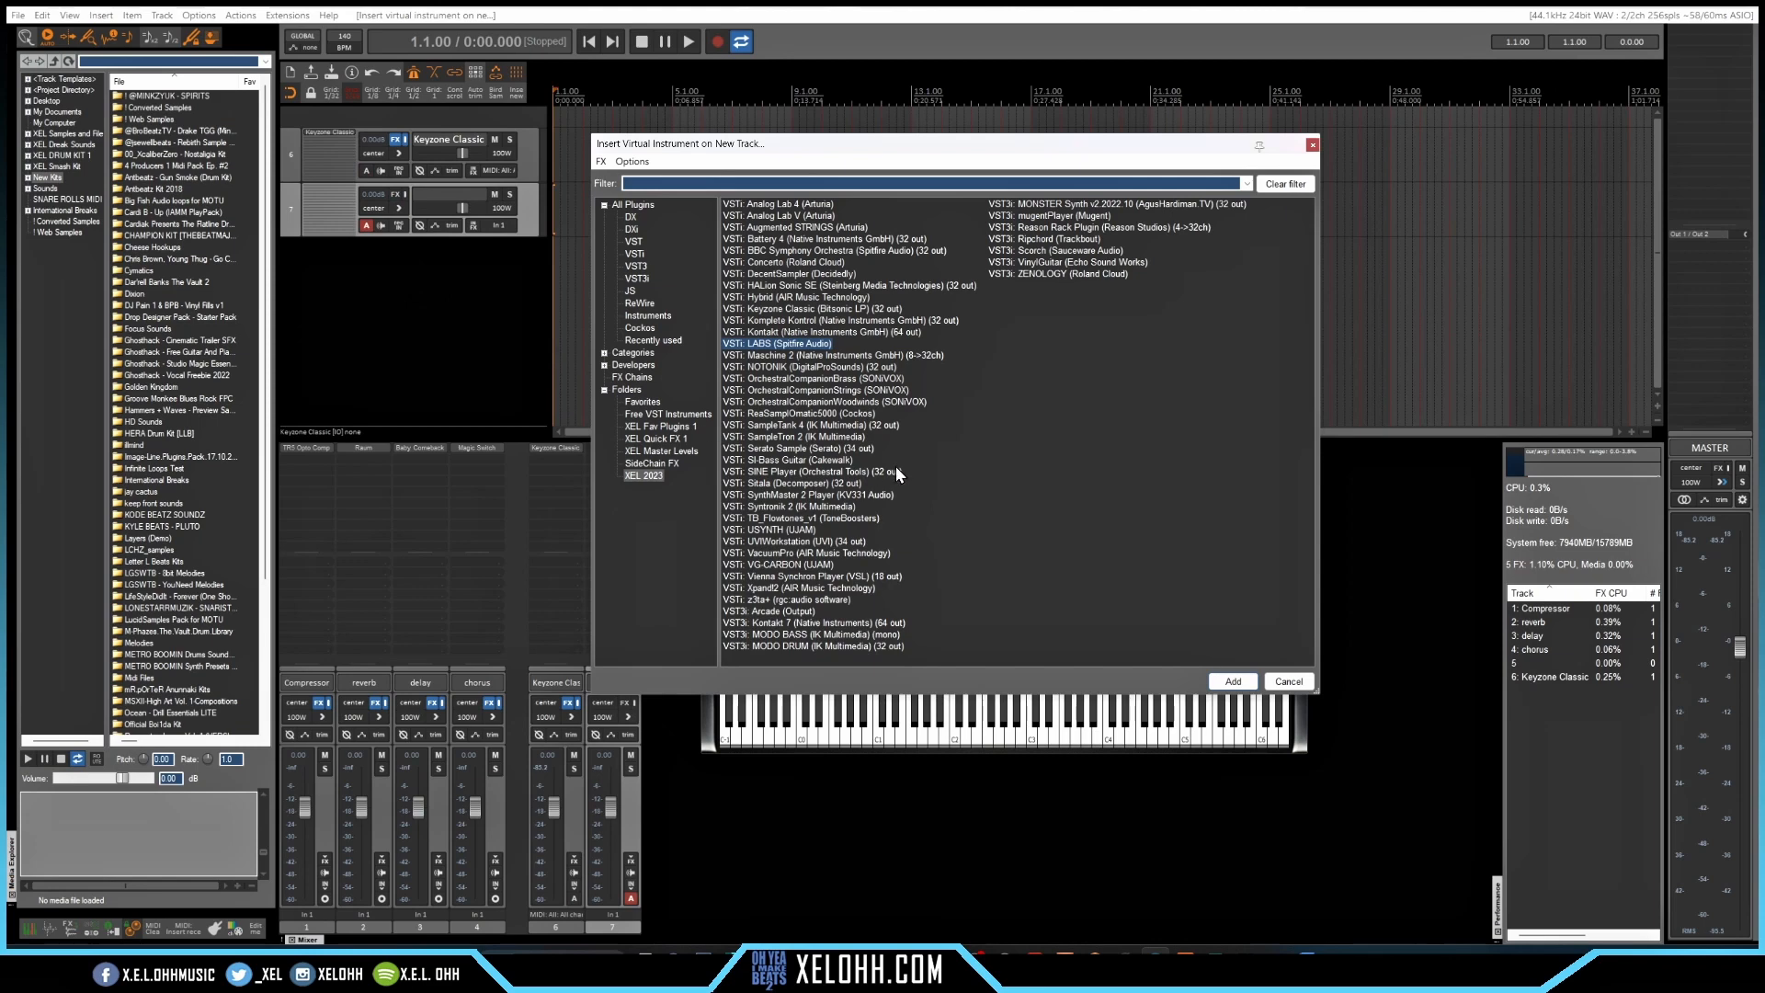
left_click(997, 158)
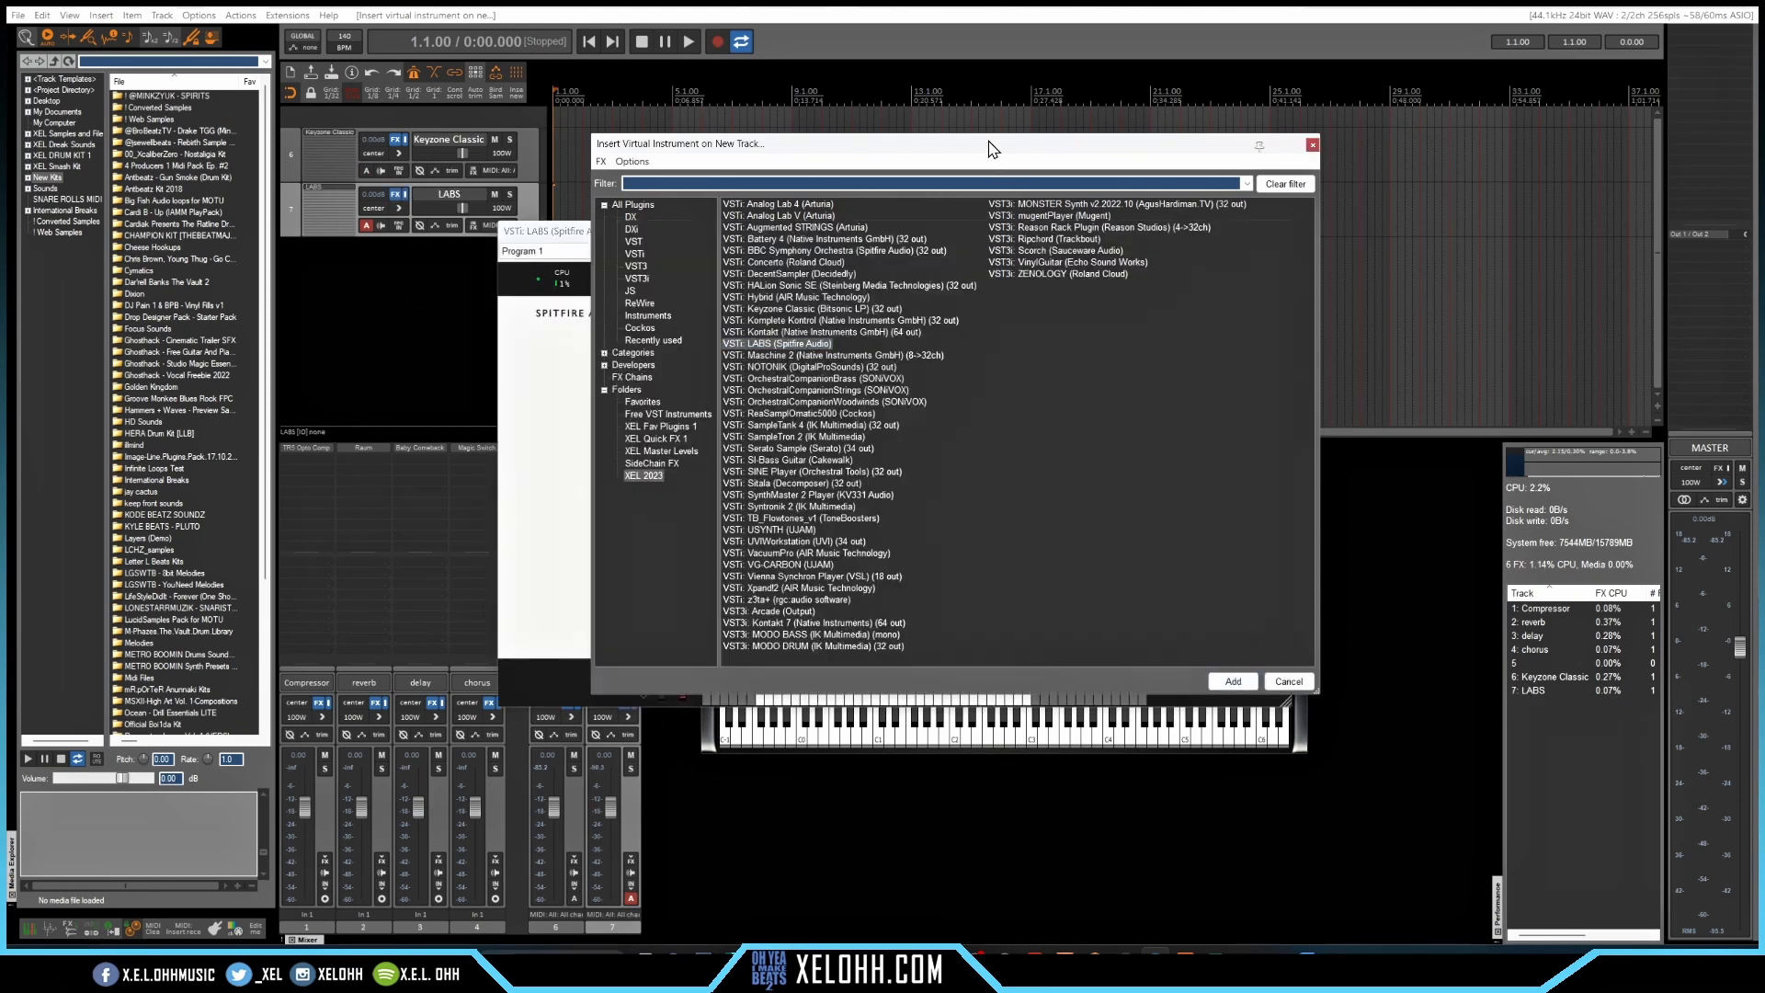
Add the MONSTER Synth v2.2022.10 instrument on a new track below LABS
left_click(1056, 203)
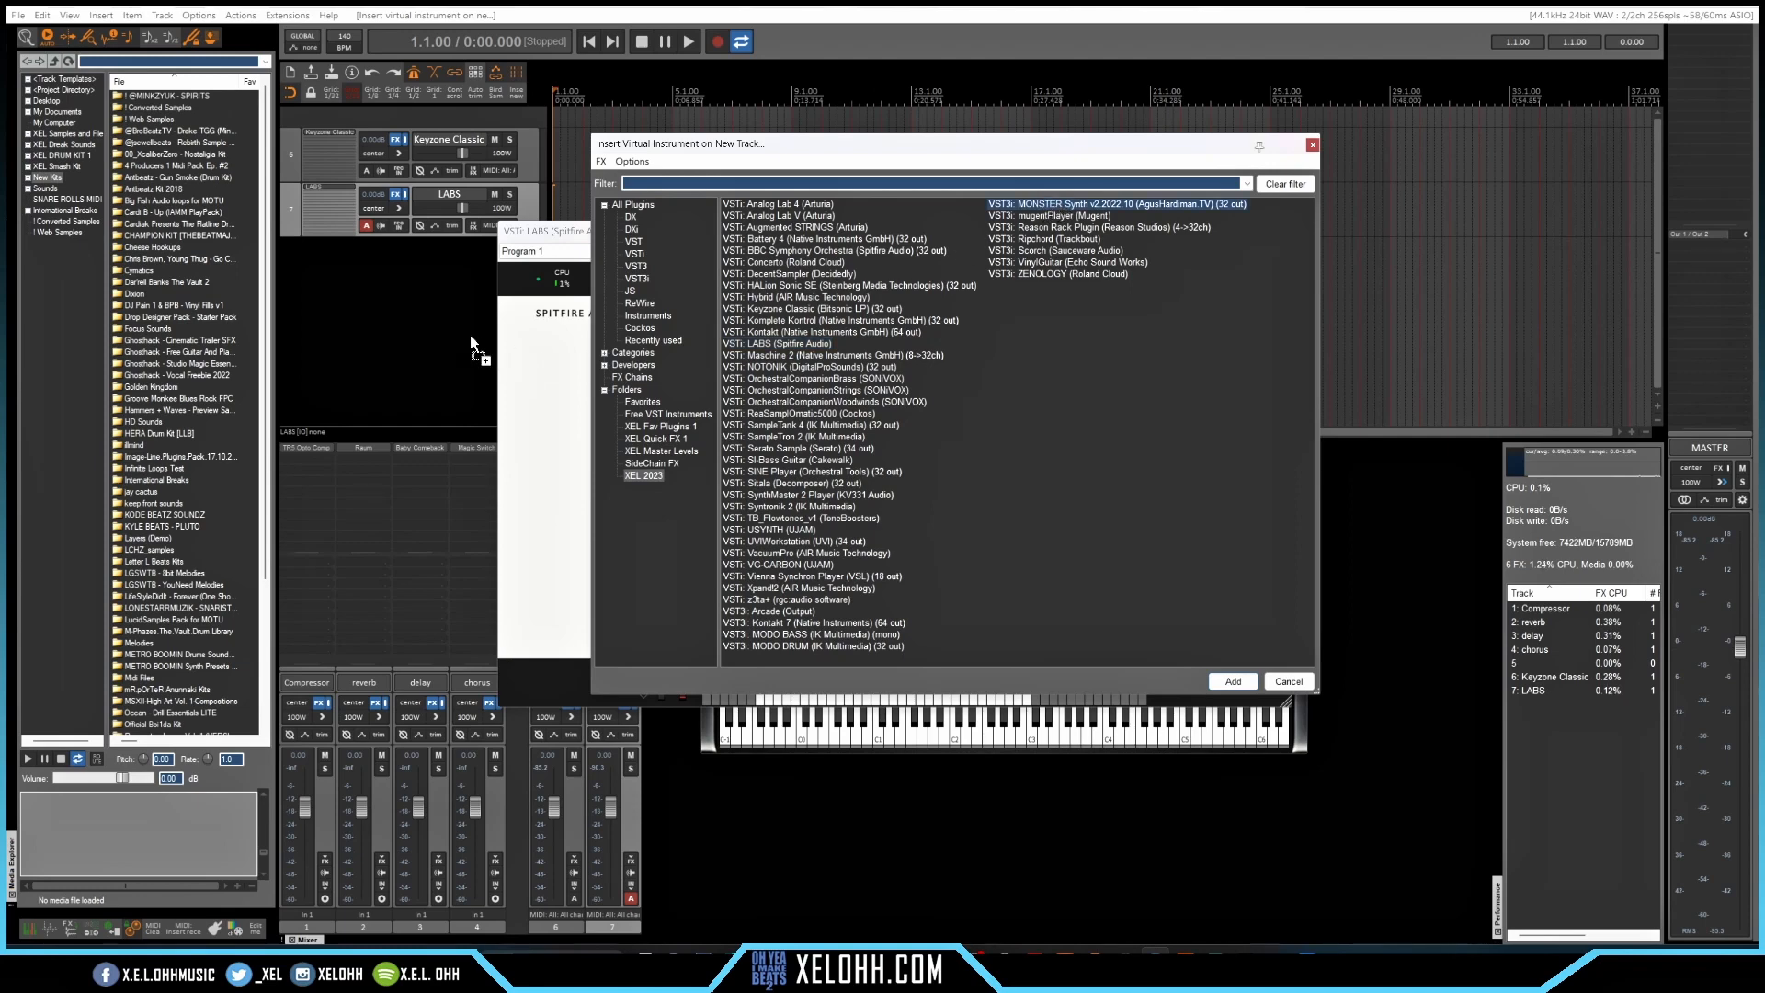
left_click_drag(470, 335, 379, 297)
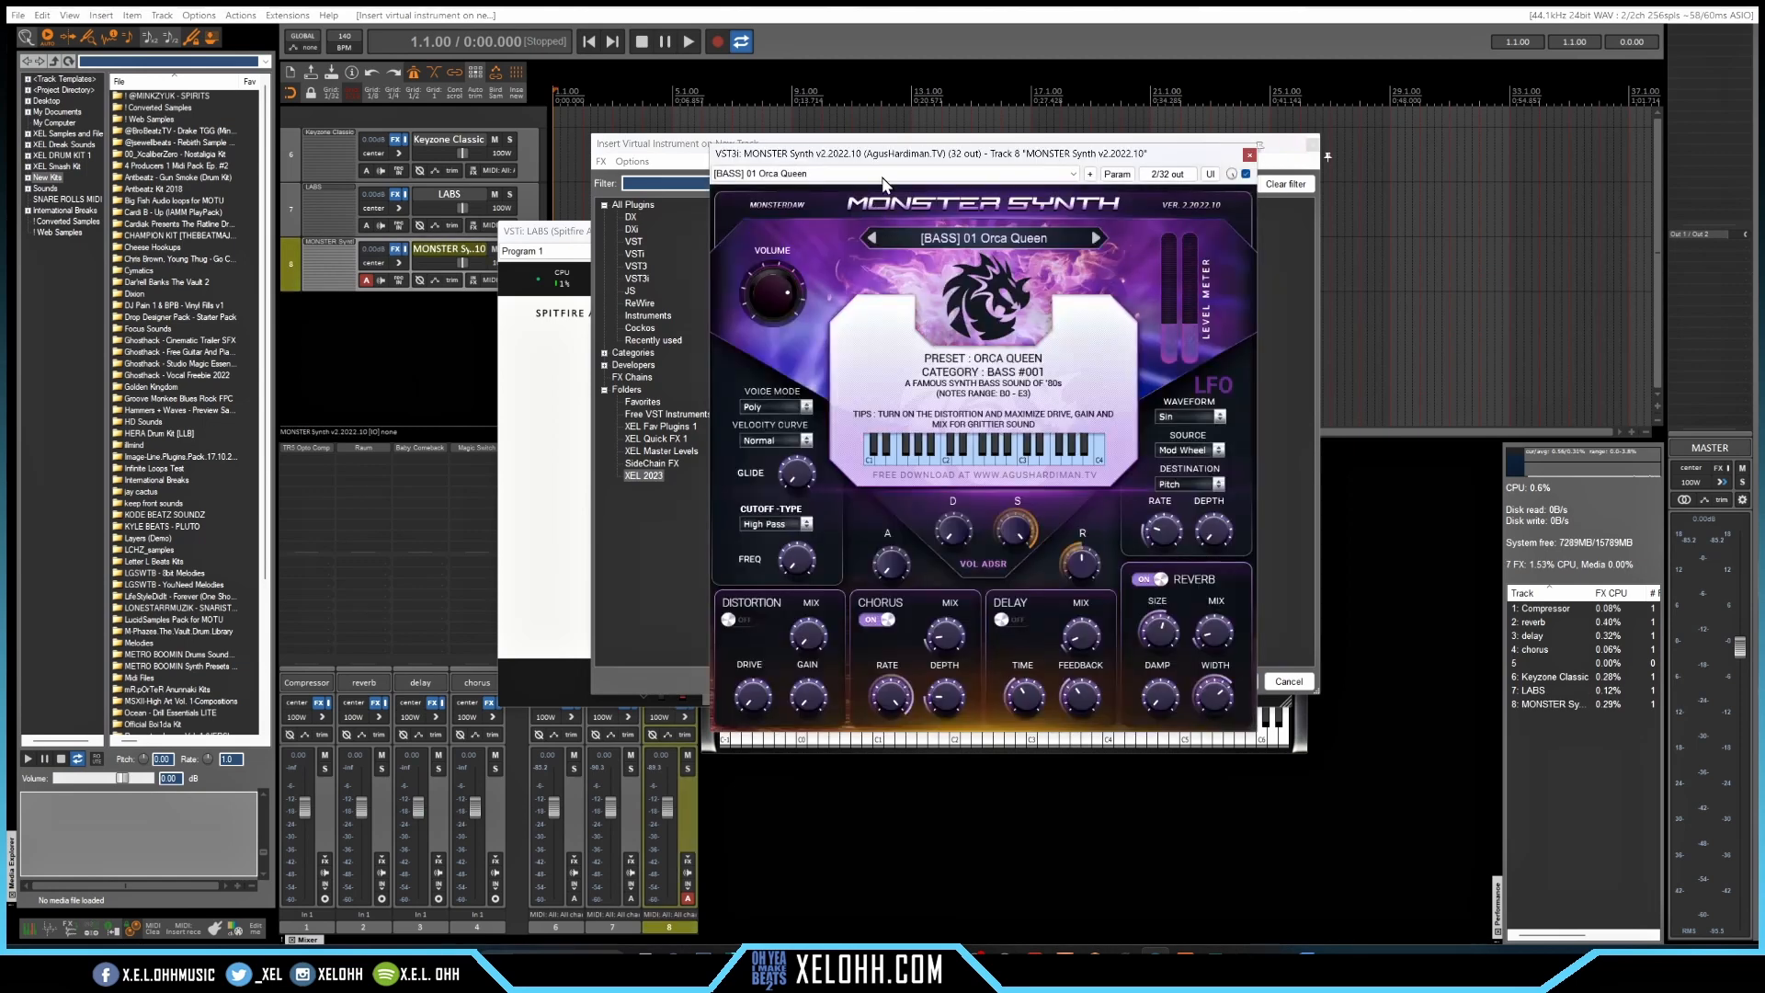
left_click(894, 143)
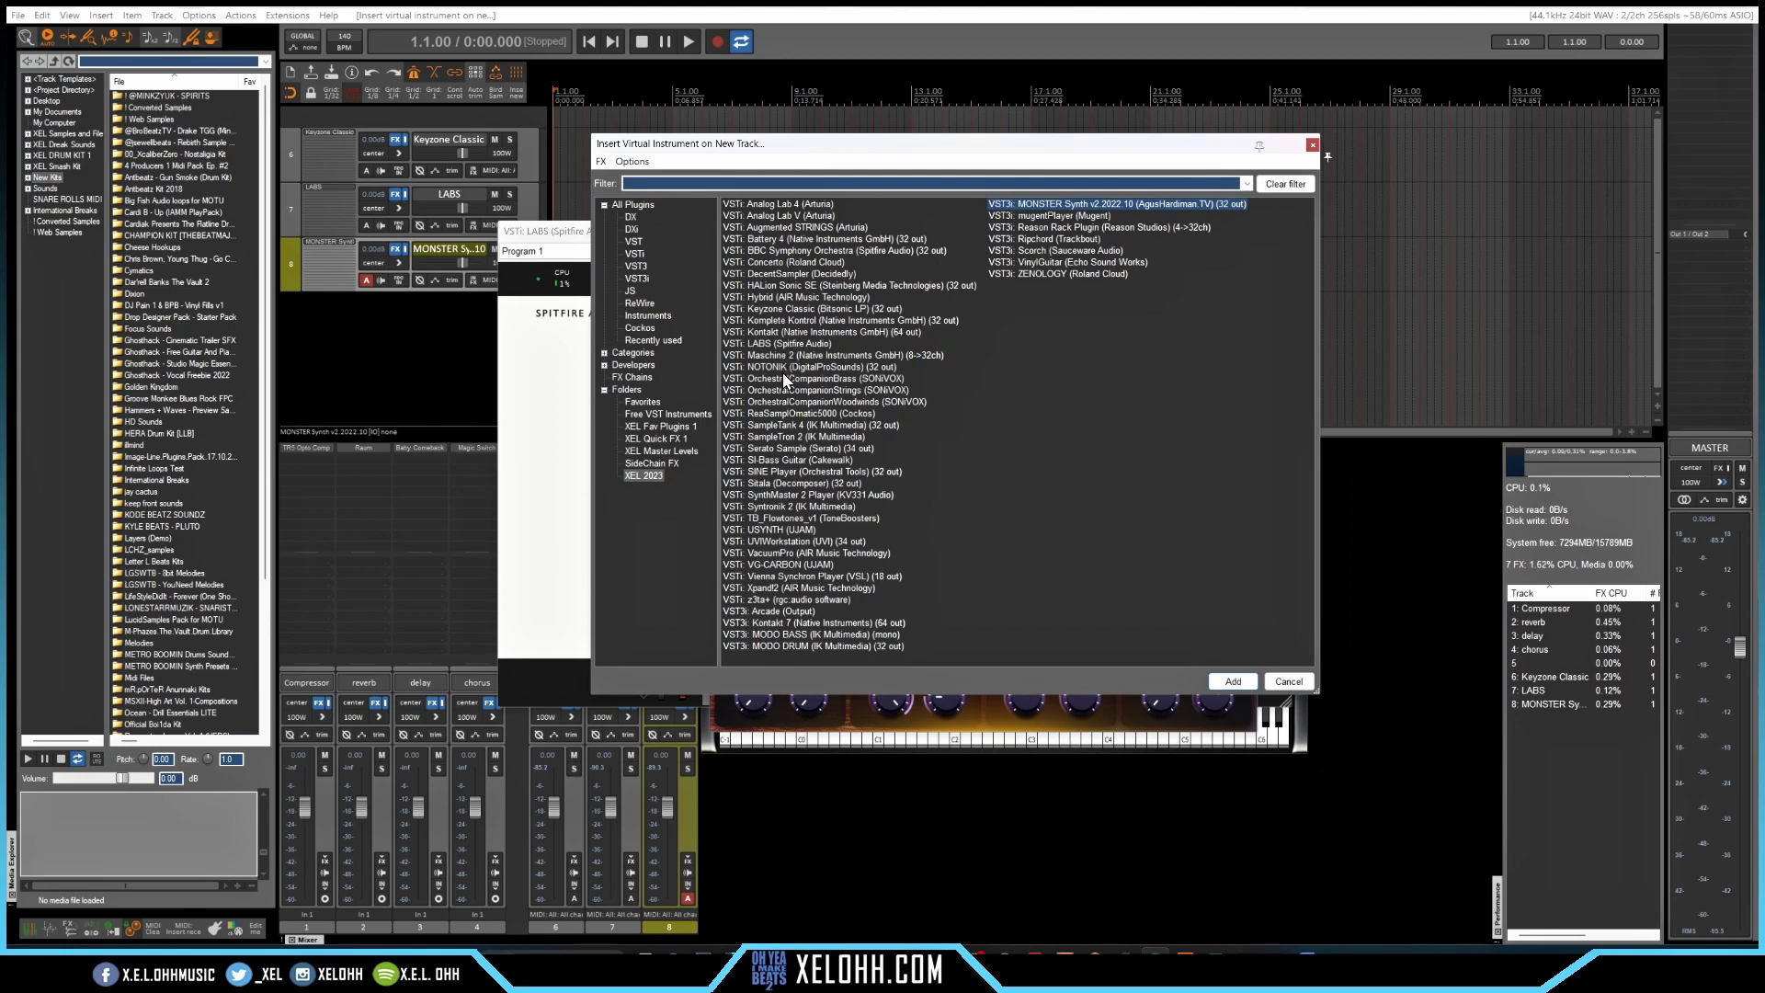
Load Komplete Kontrol into the input FX chain of the Keyzone Classic track and close the instrument browser
left_click(787, 321)
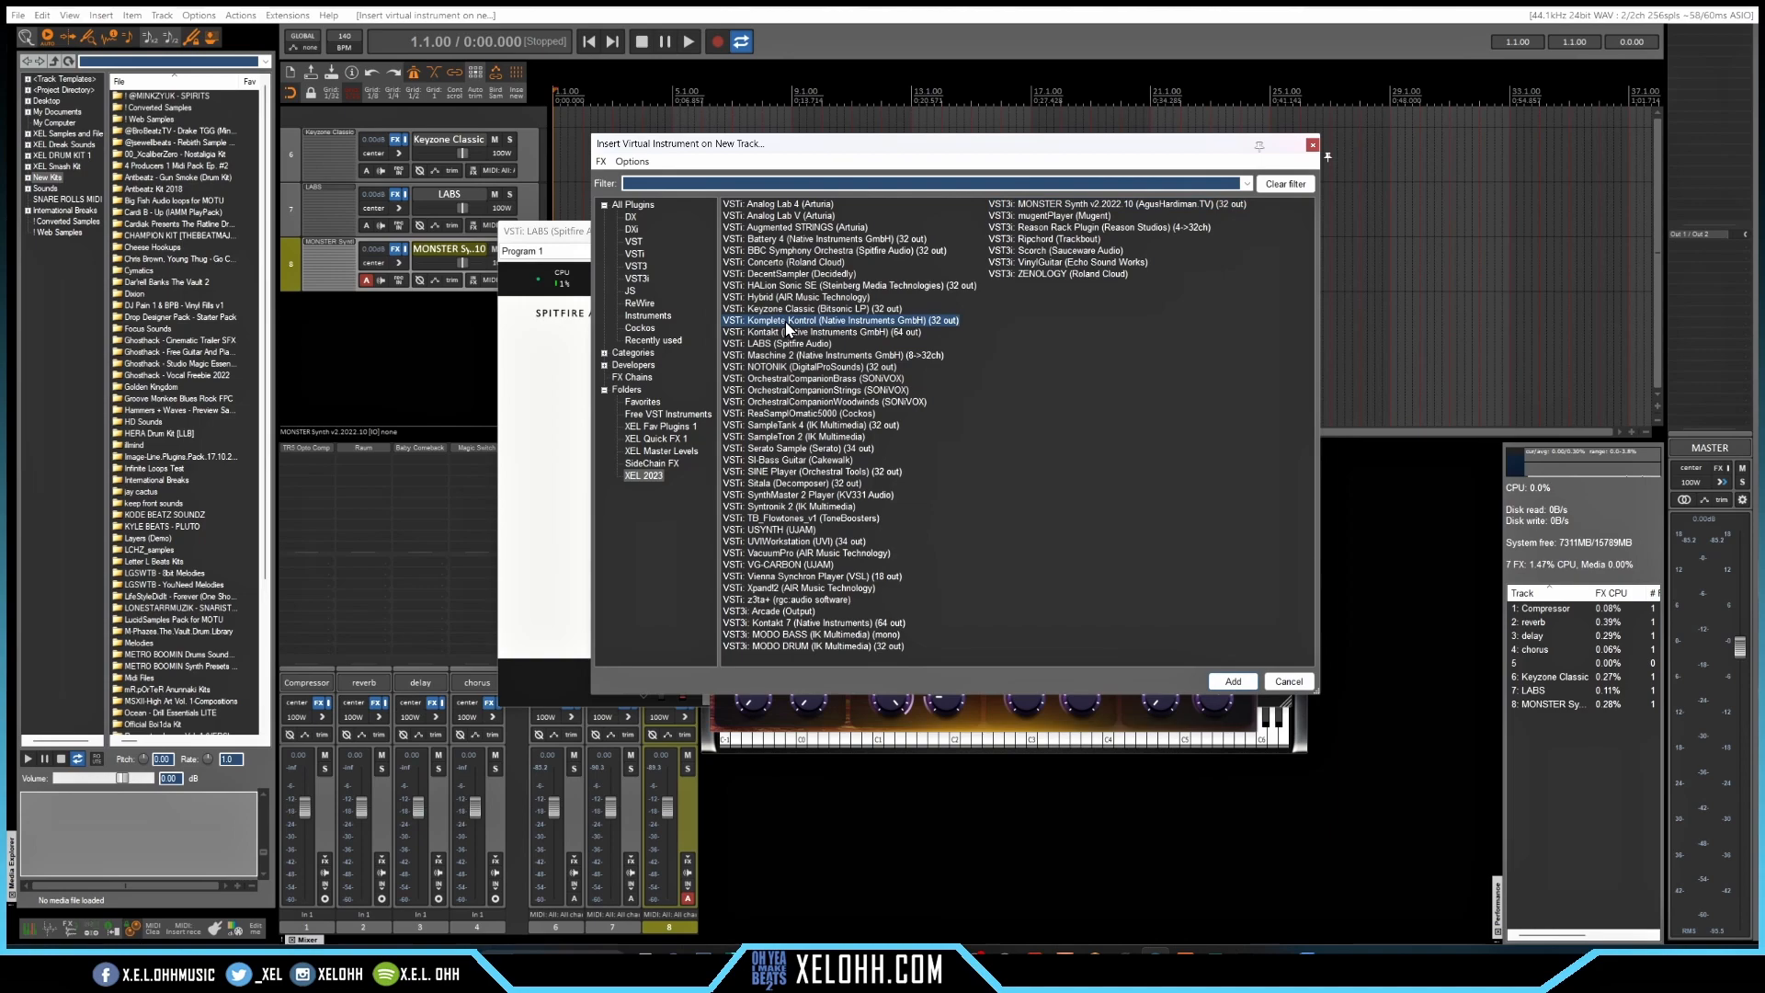
left_click_drag(787, 322, 478, 172)
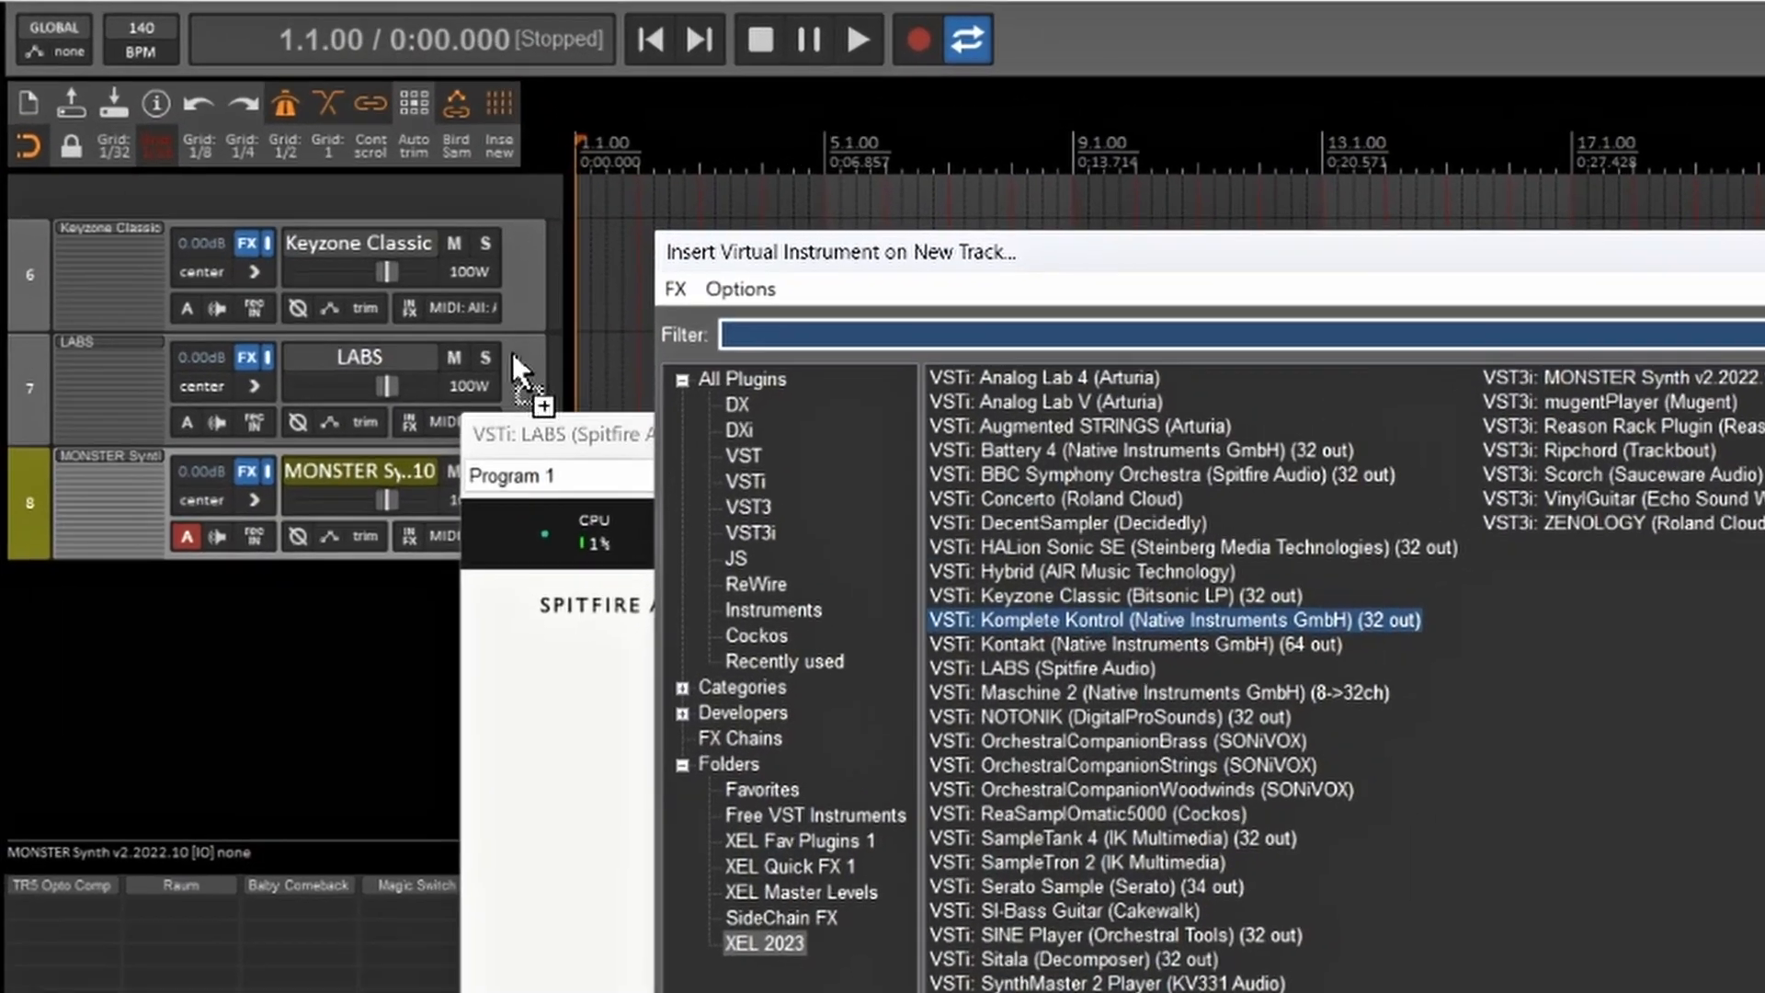
left_click_drag(416, 318, 408, 318)
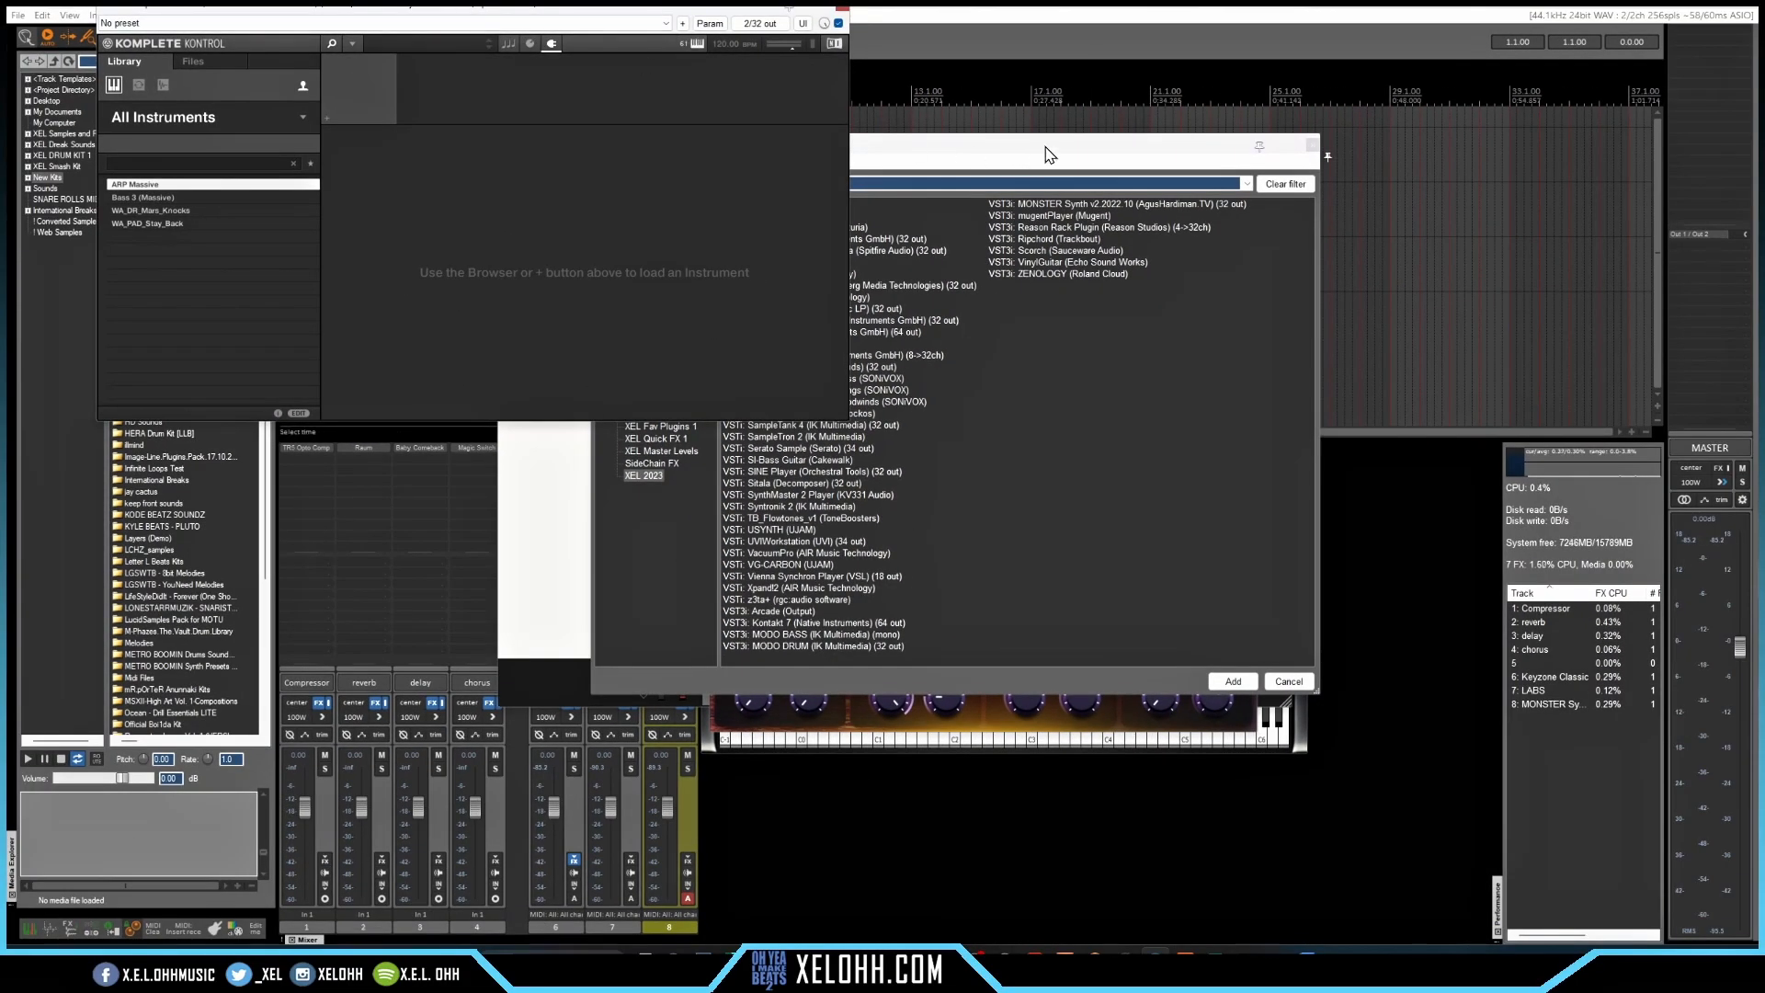
left_click(1312, 147)
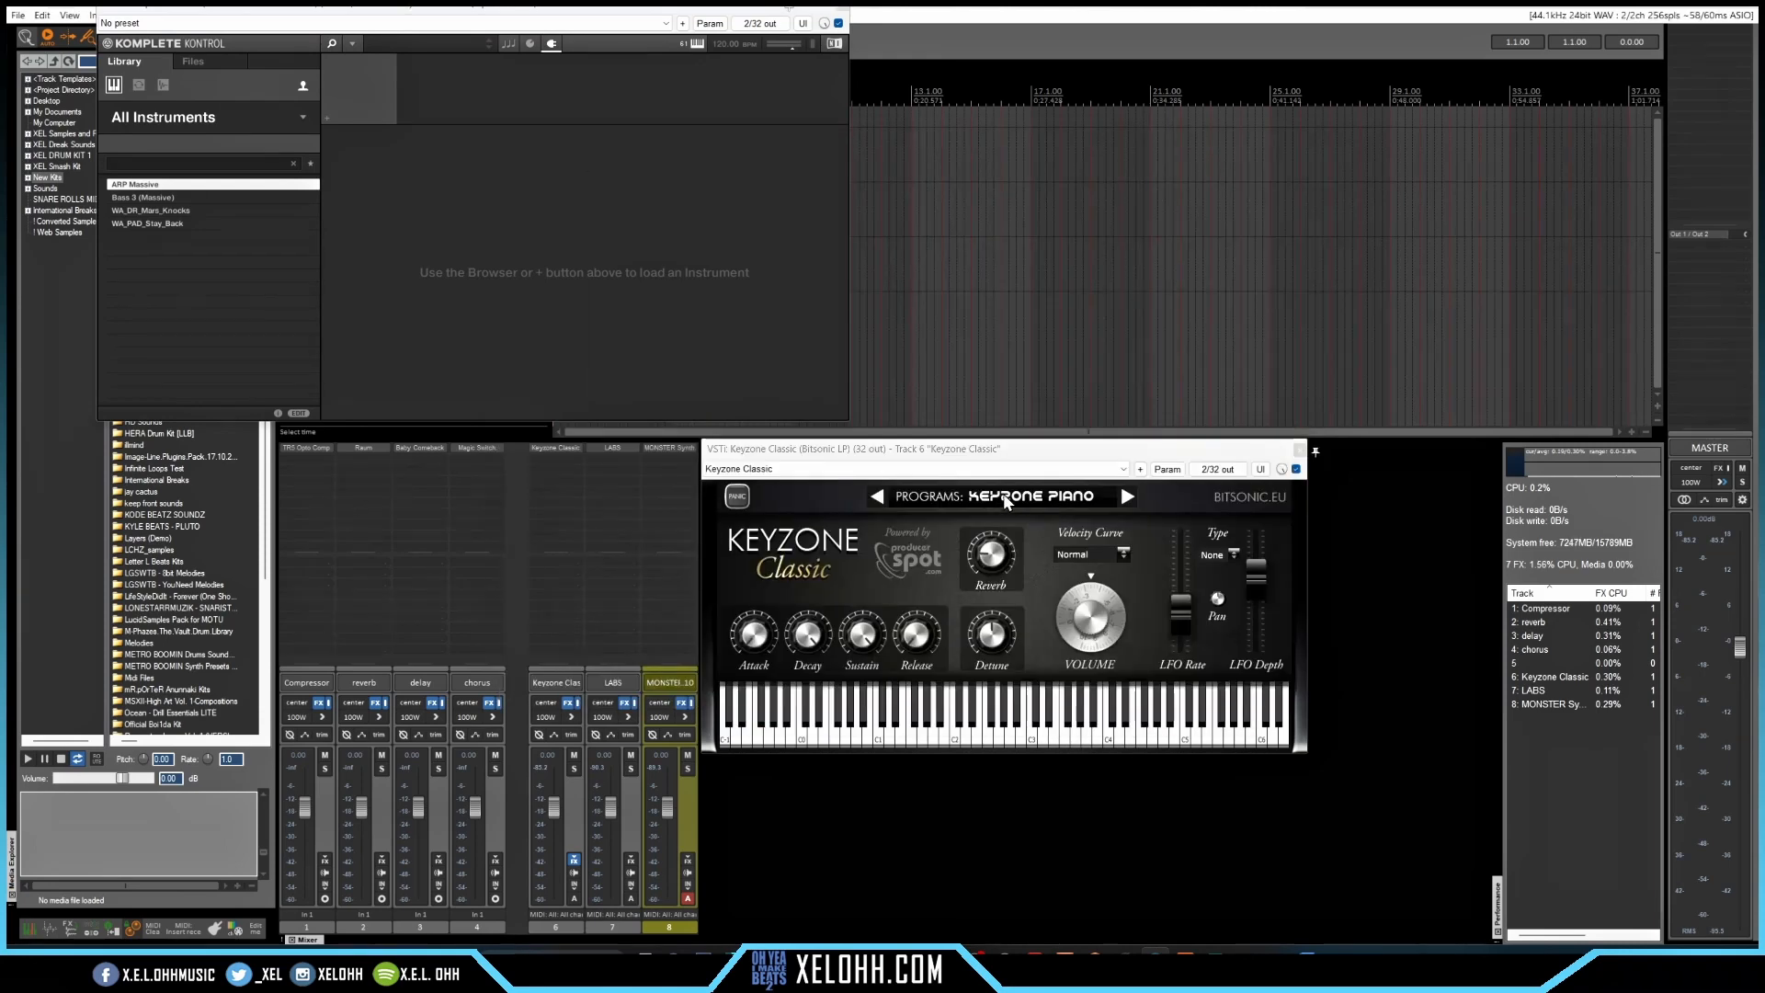
Switch the Keyzone Classic program to Basic Electric Piano and close the plugin window
left_click(1127, 497)
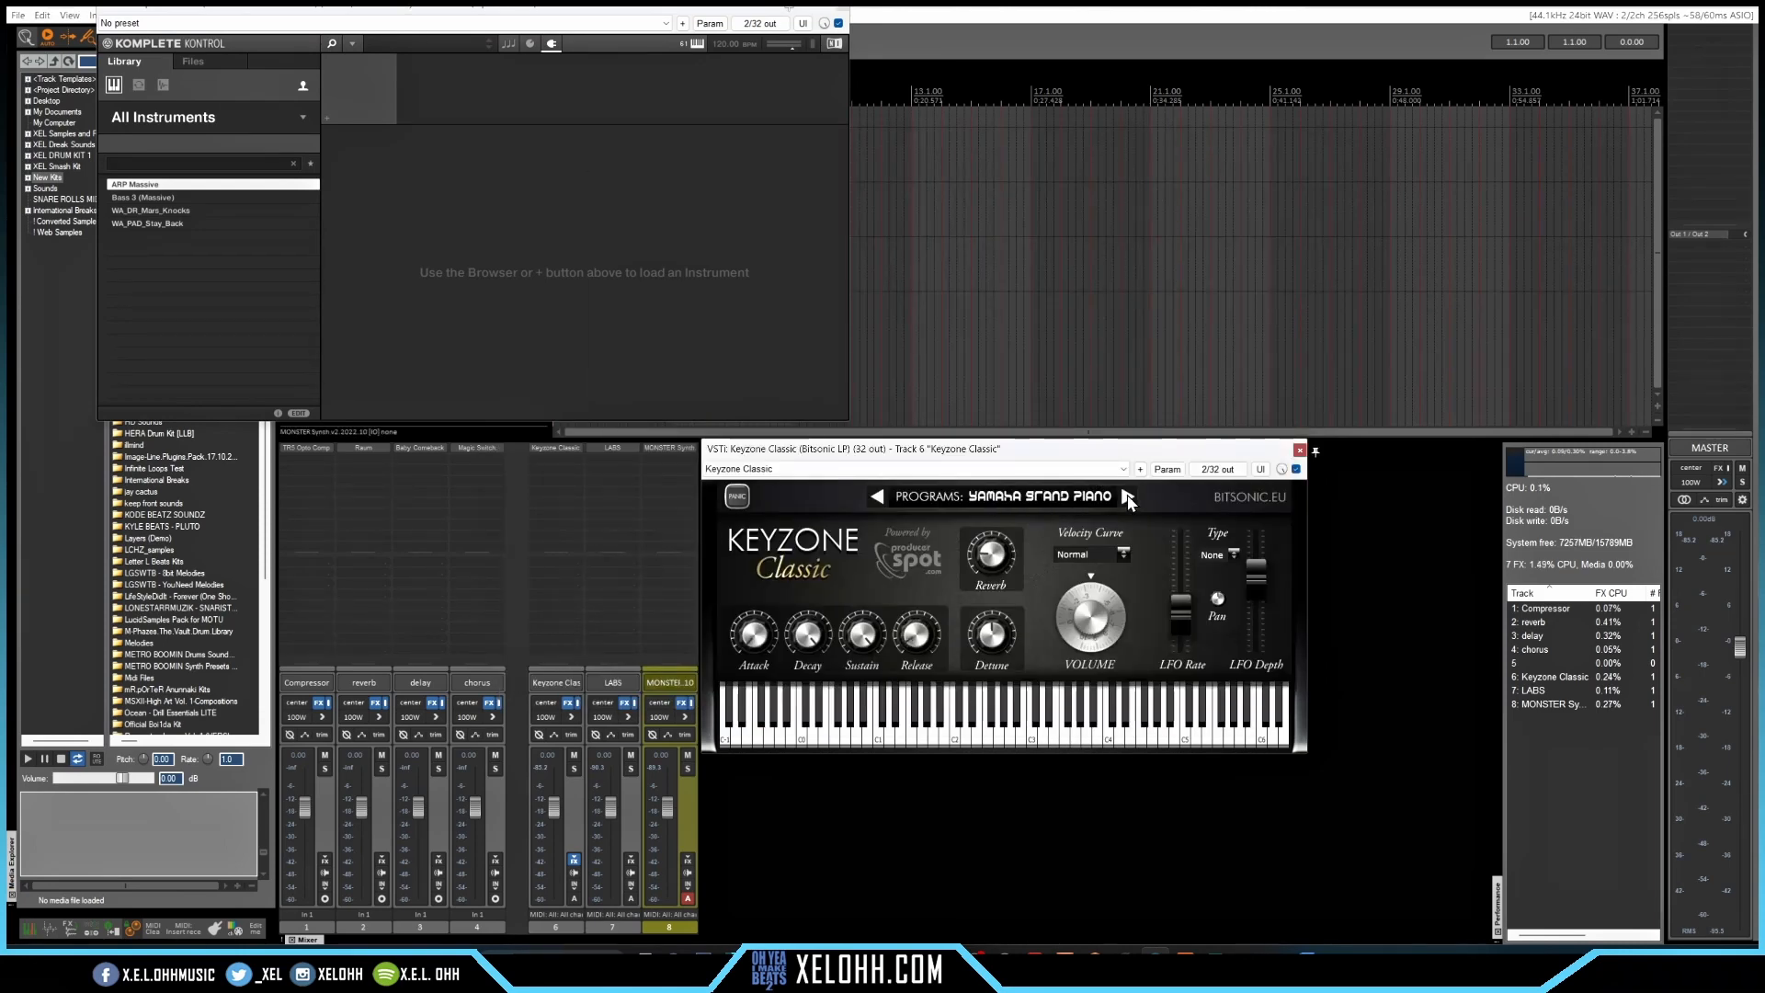
left_click(1127, 498)
left_click(1127, 498)
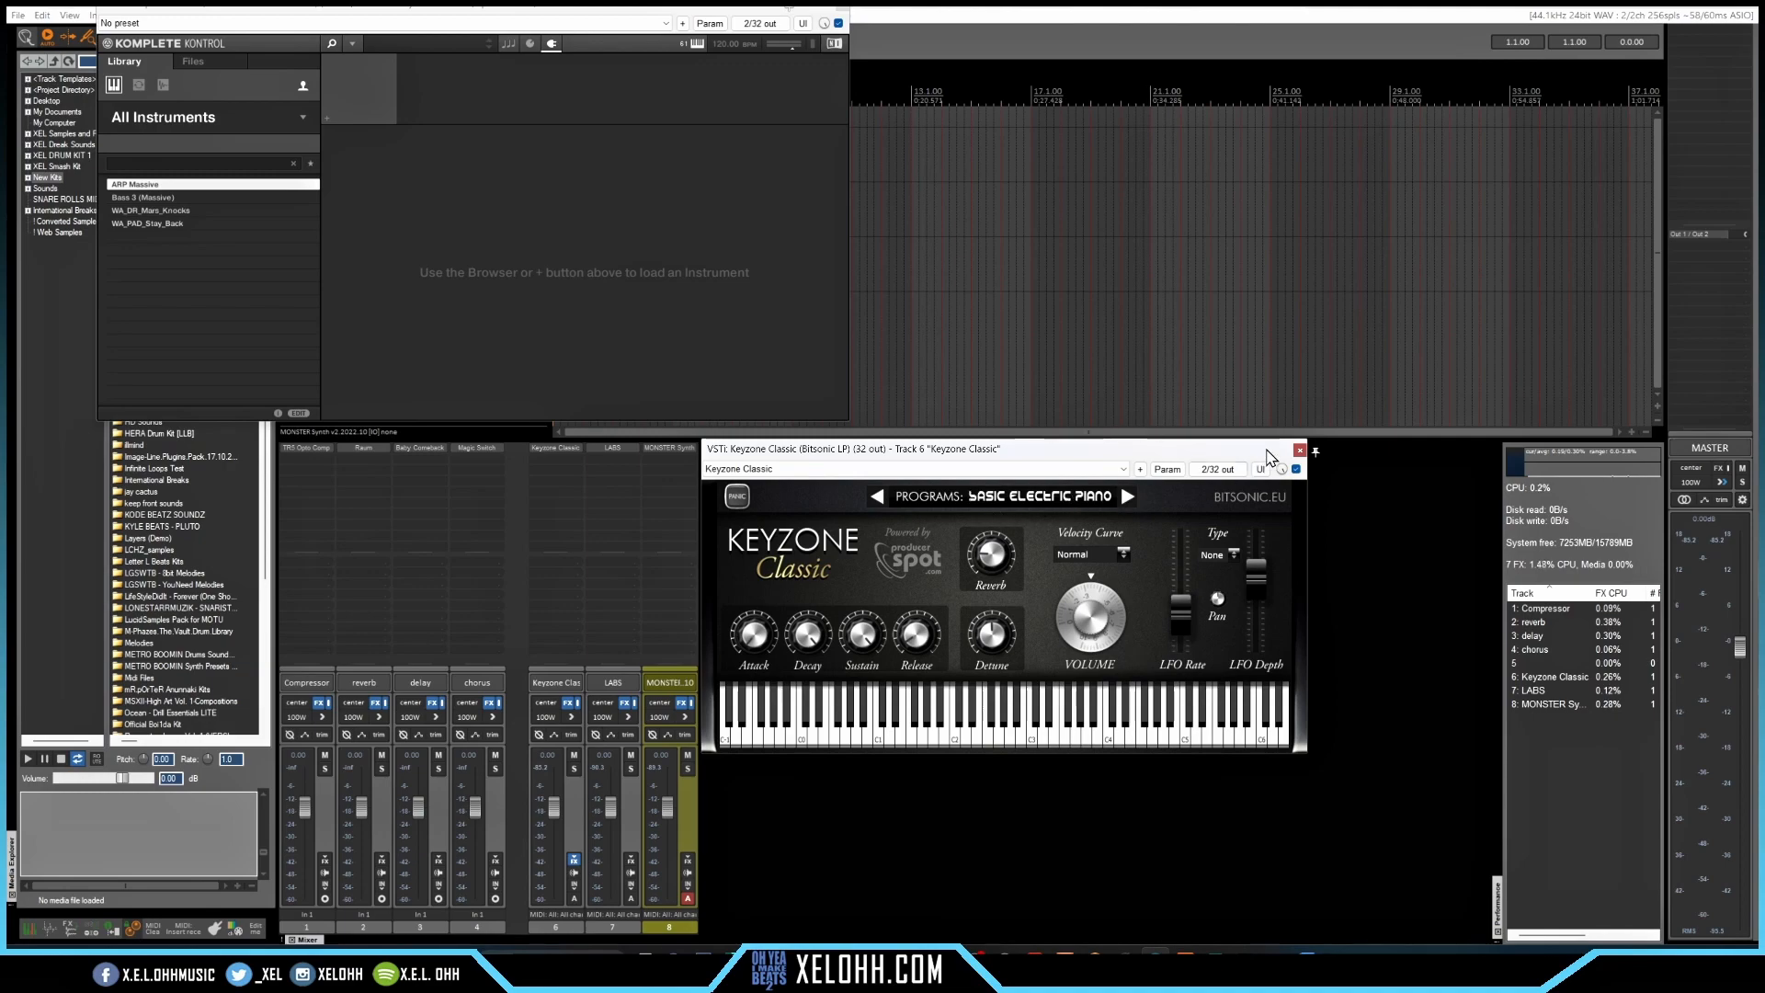
left_click(1300, 450)
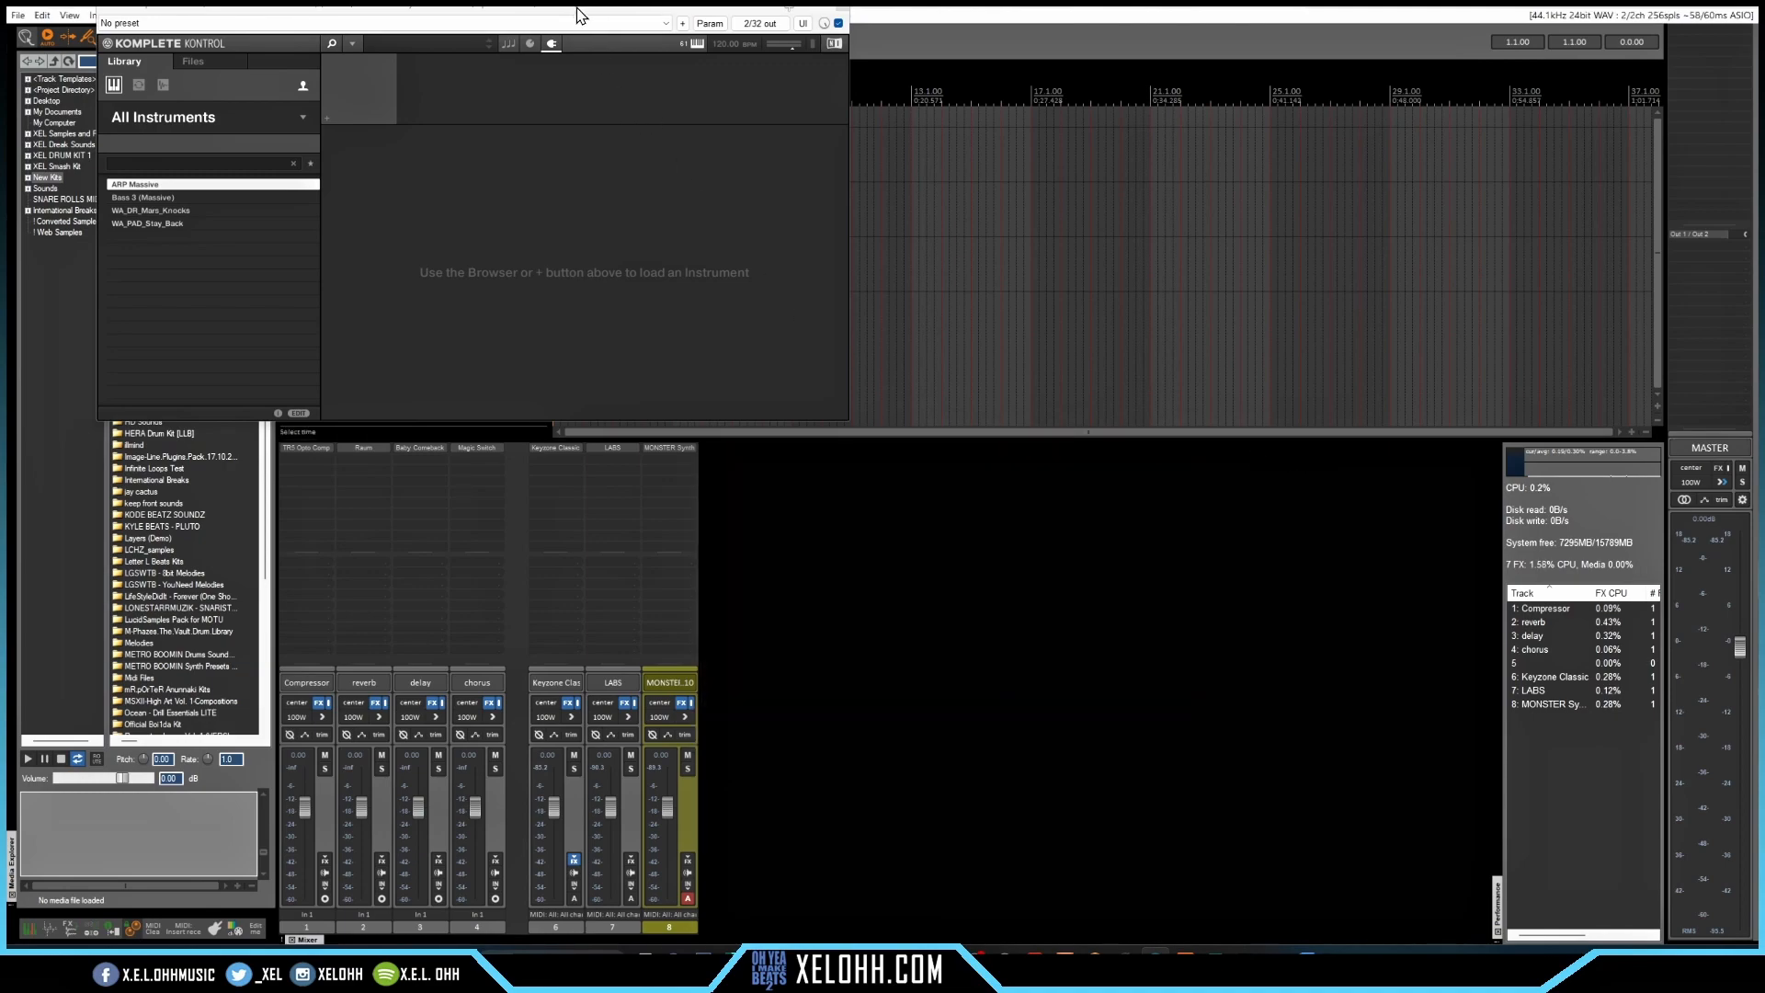
Enable the scale function in Komplete Kontrol and set the root note to E and the scale type to Minor
left_click_drag(580, 14, 1033, 329)
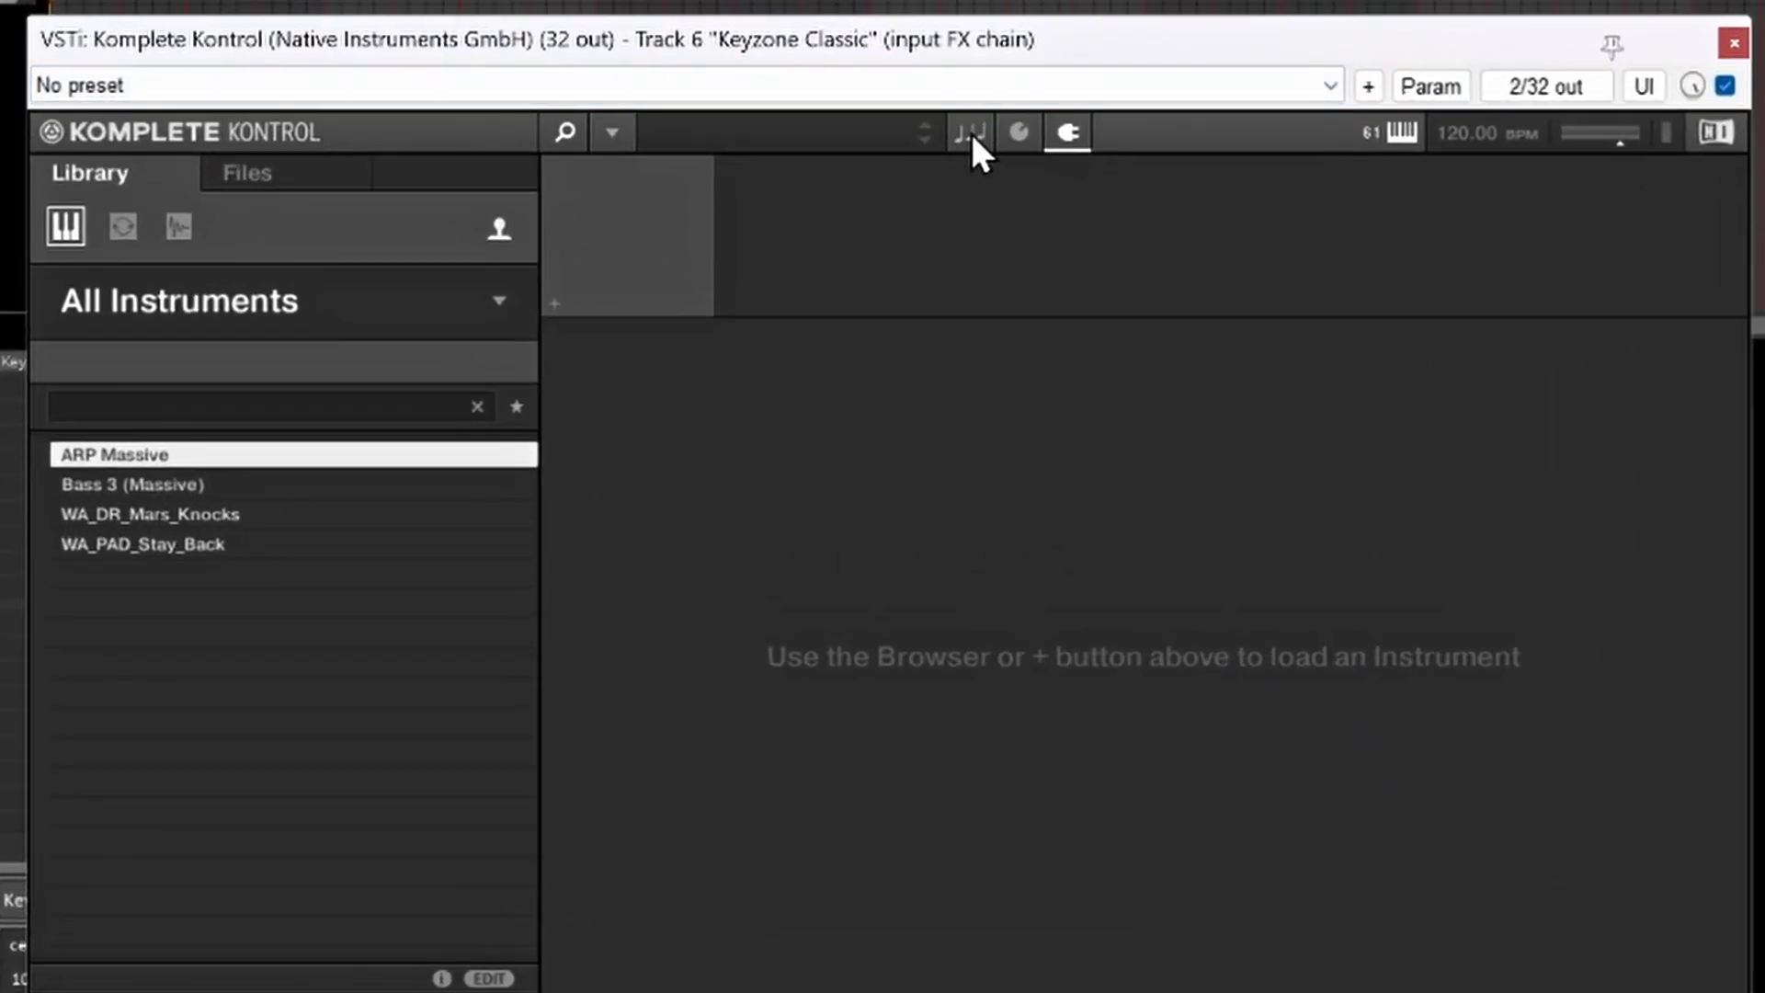
left_click(971, 134)
left_click(583, 194)
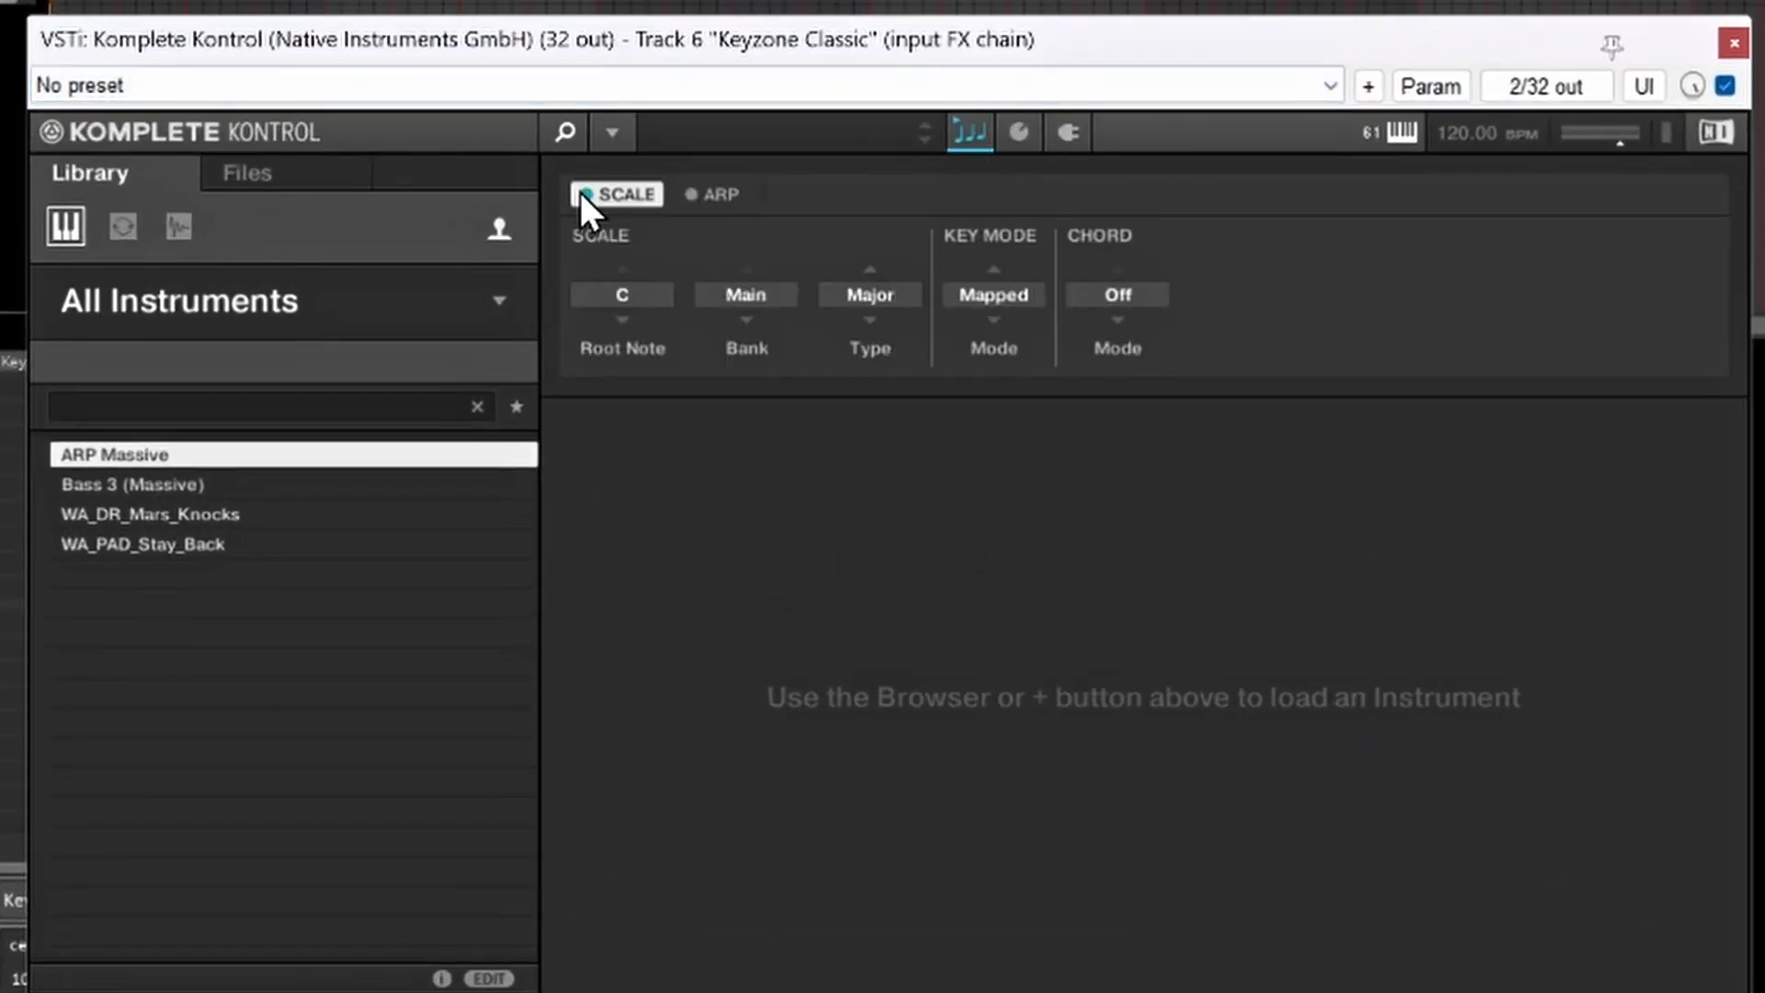
left_click(621, 319)
left_click(870, 317)
Set Komplete Kontrol's chord mode to Harm with the 1-3-5-7 chord type
left_click(1120, 319)
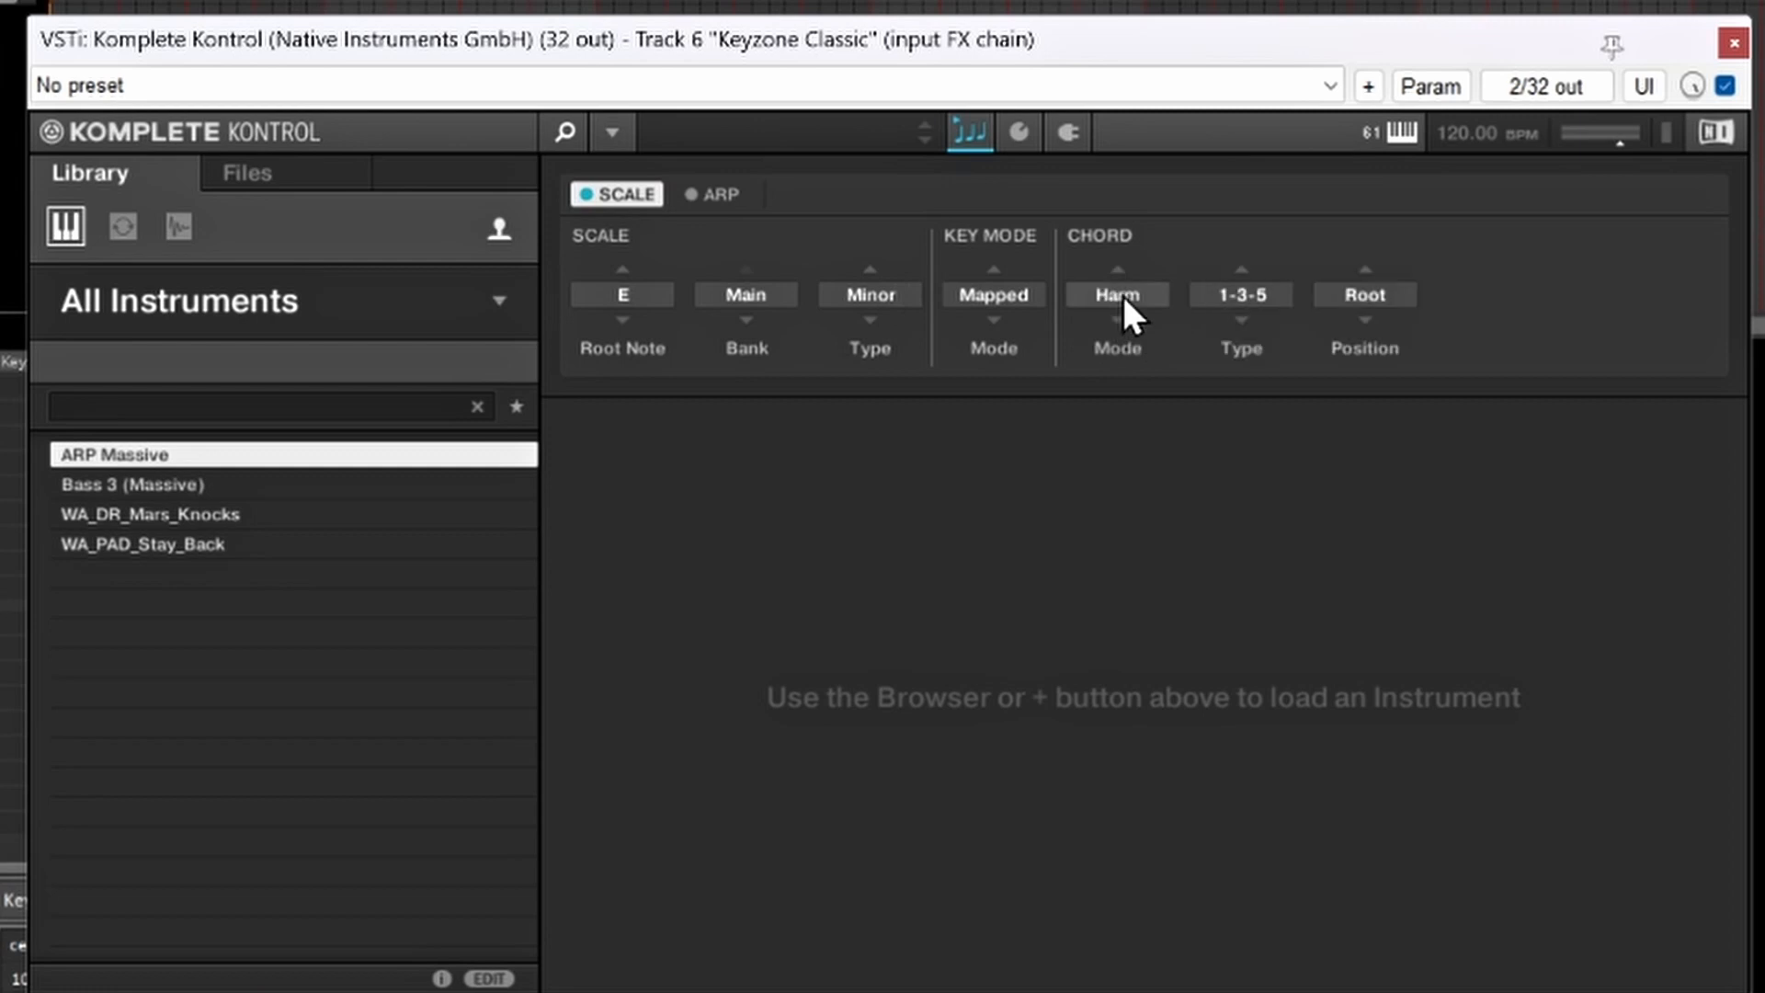
left_click(1103, 329)
left_click(1144, 292)
left_click(1240, 292)
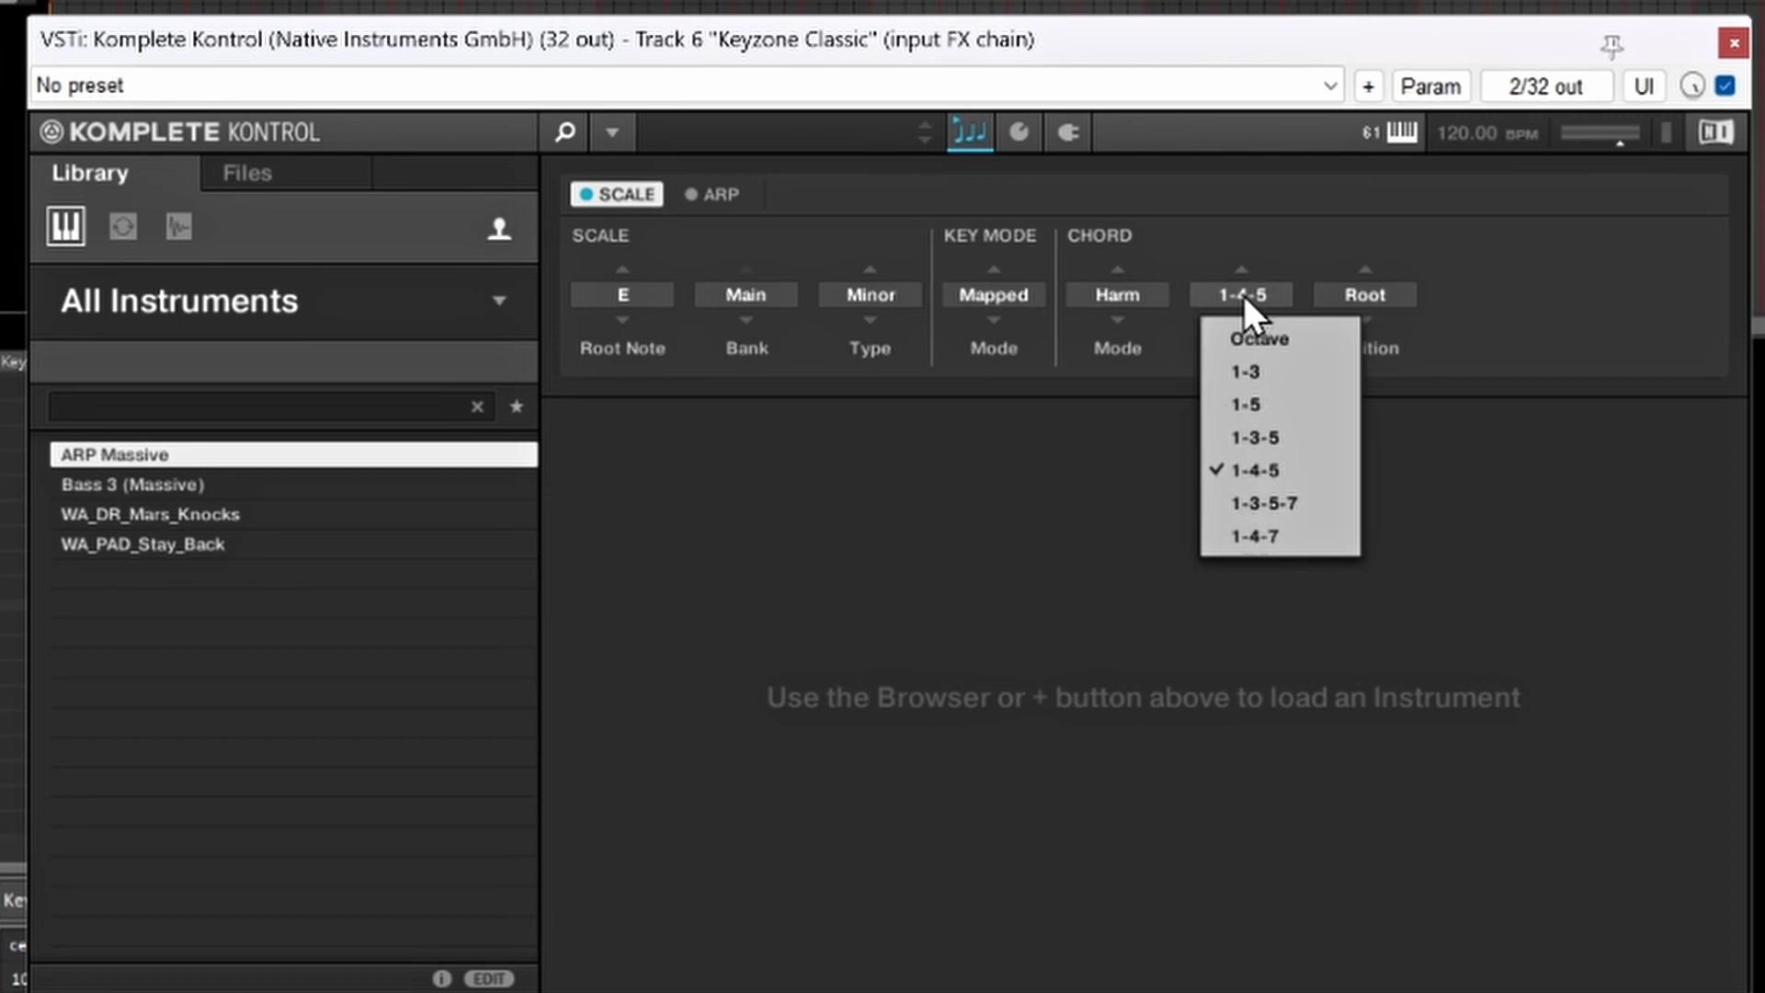
left_click(1278, 504)
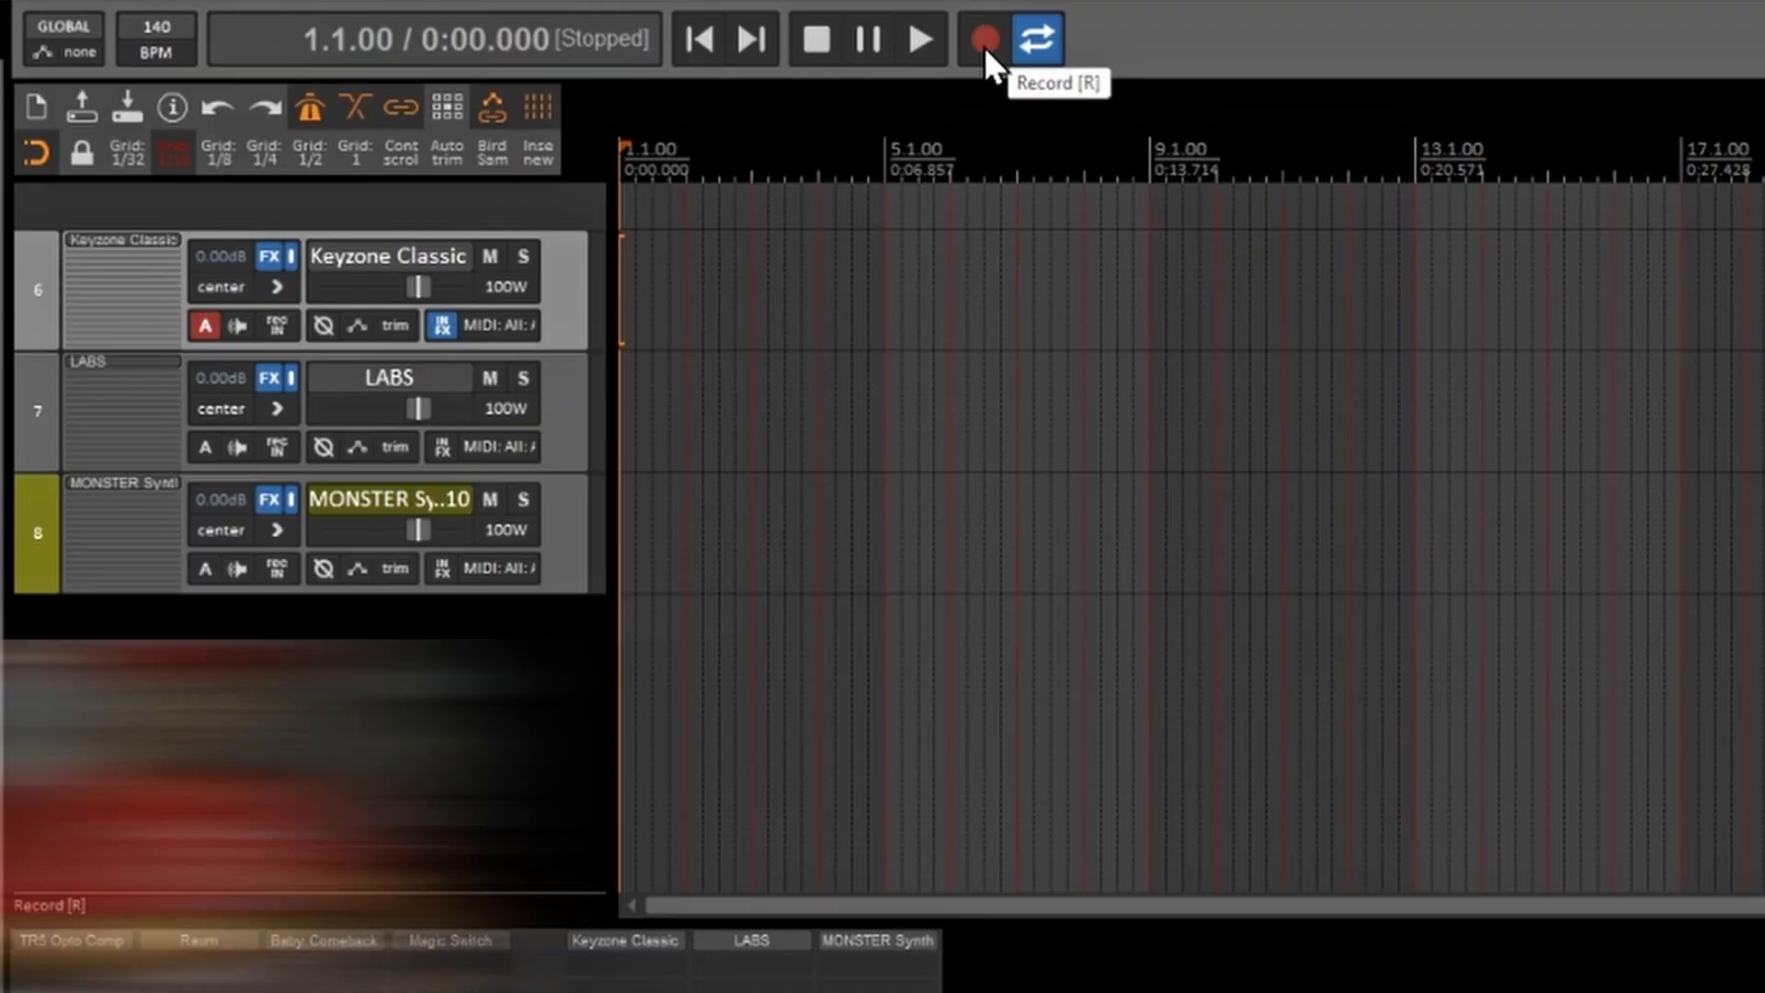
Record eight bars of MIDI chords on the Keyzone Classic track and trim the item to end at bar 9
left_click(718, 43)
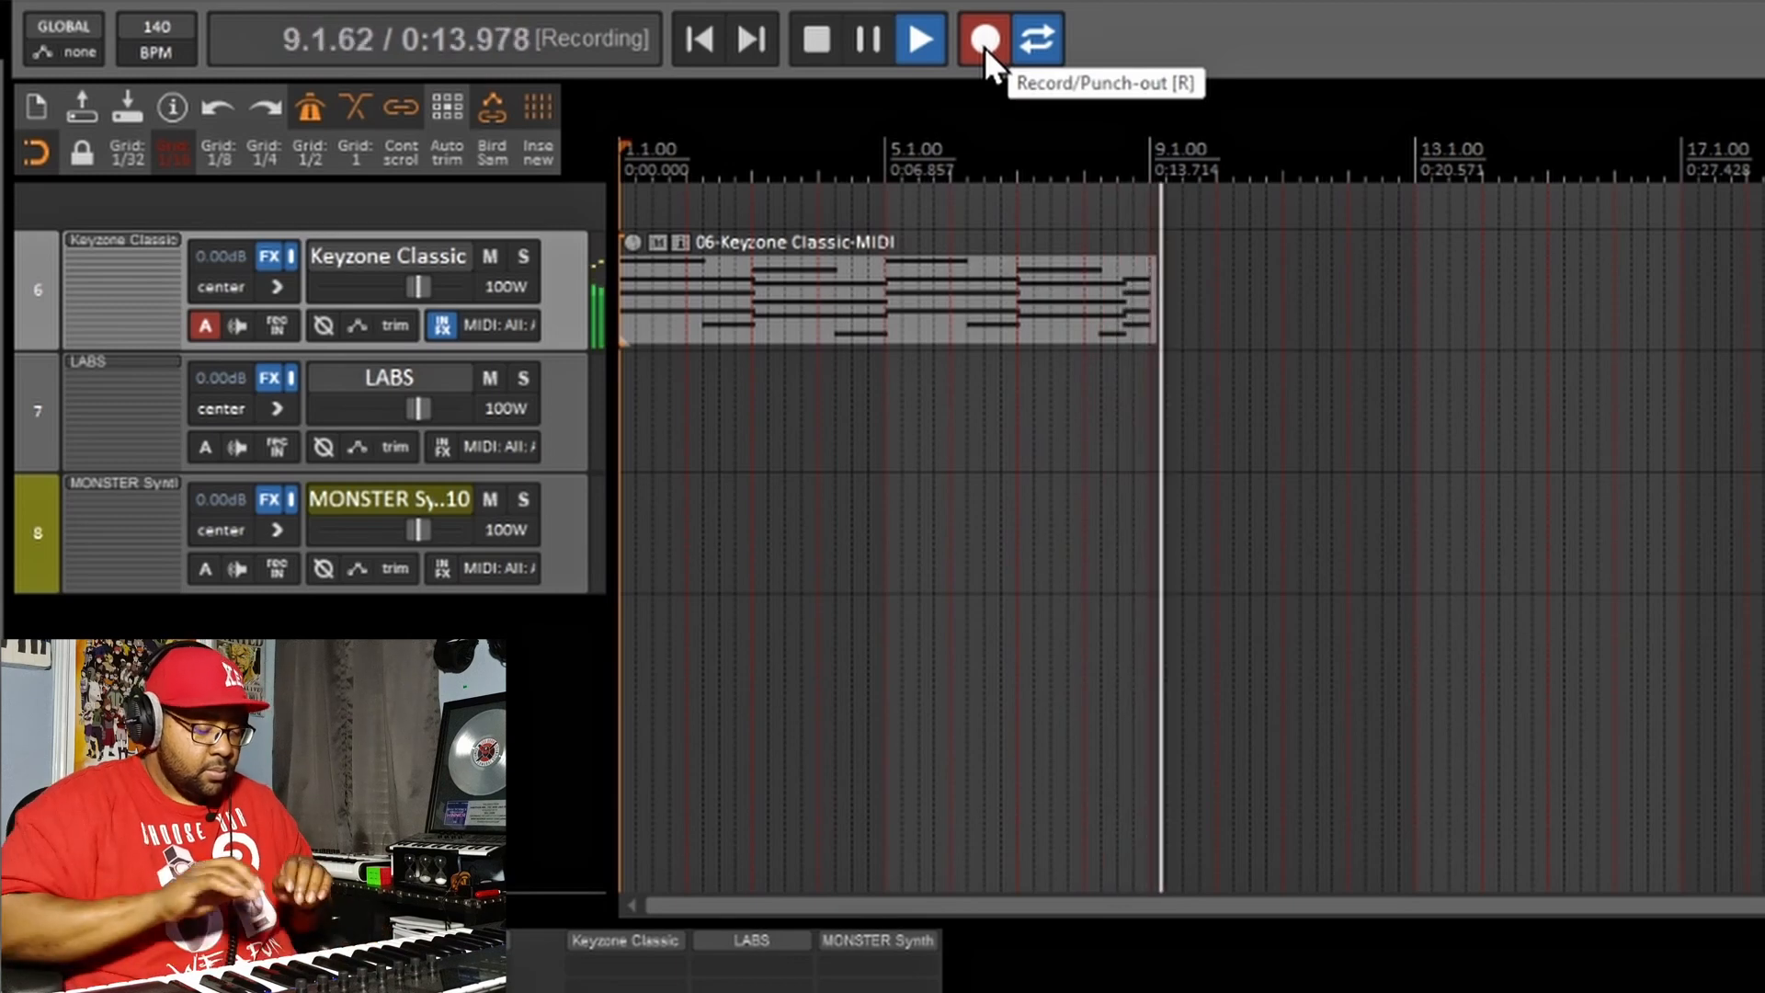
left_click(984, 41)
key("space")
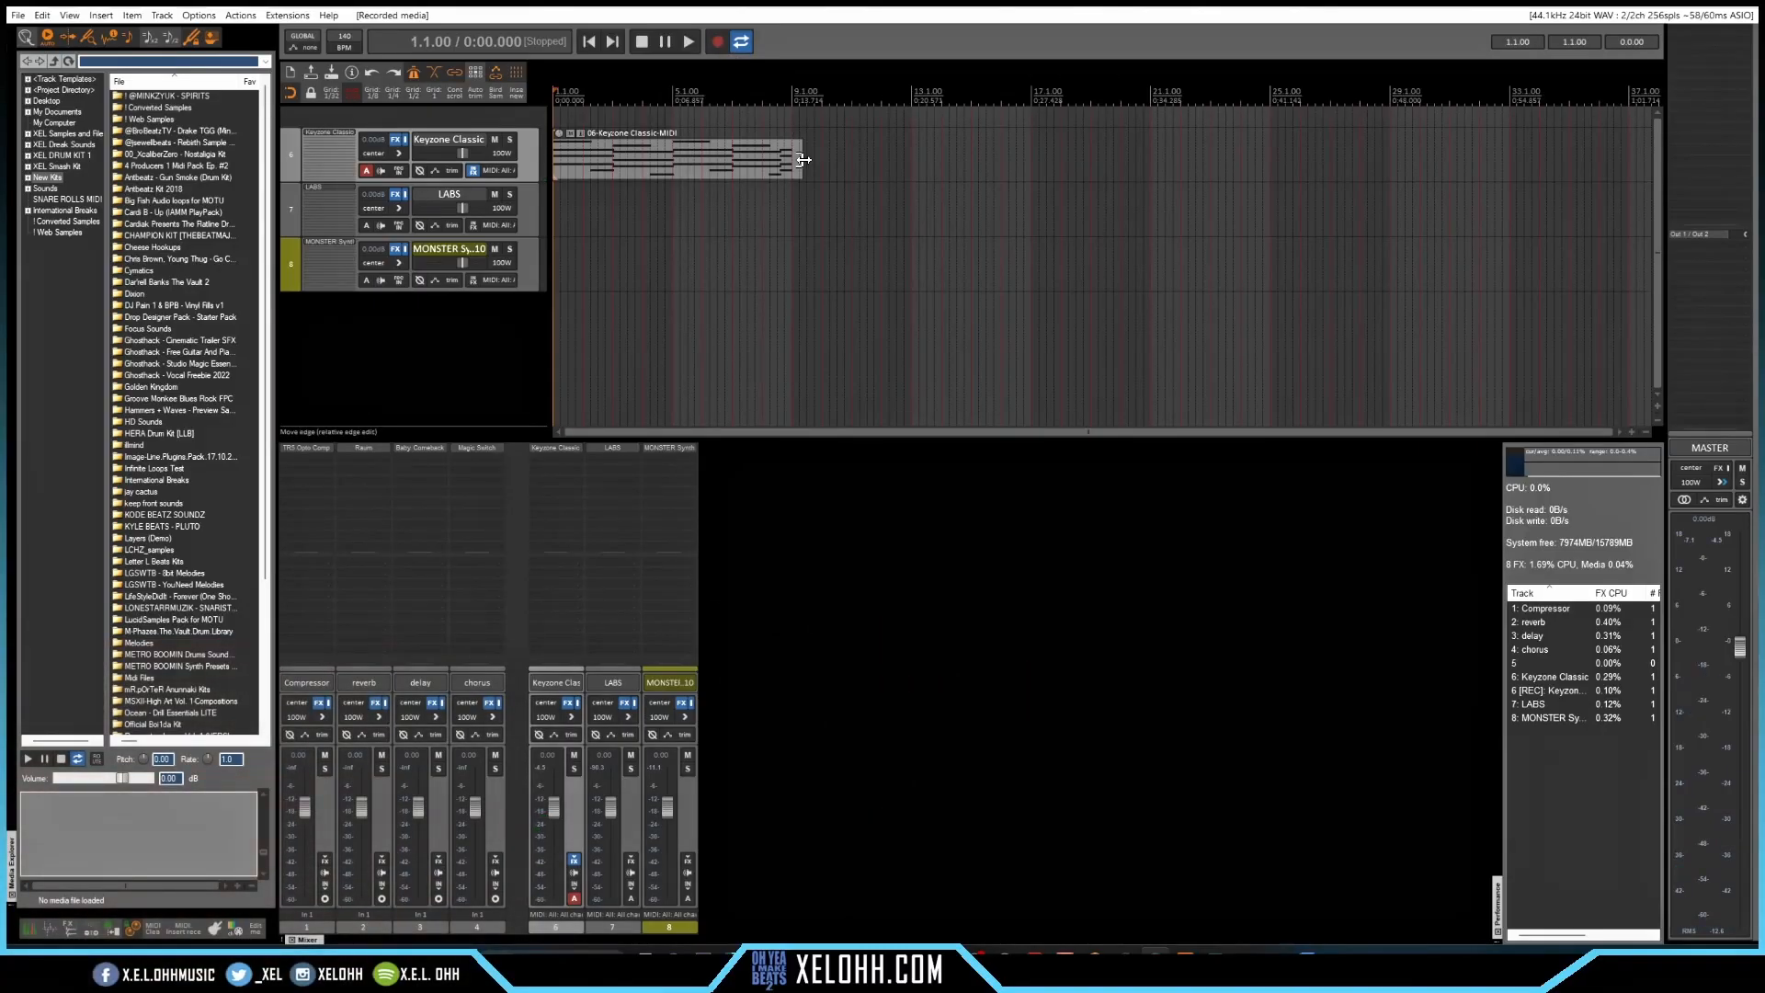
left_click_drag(803, 160, 791, 161)
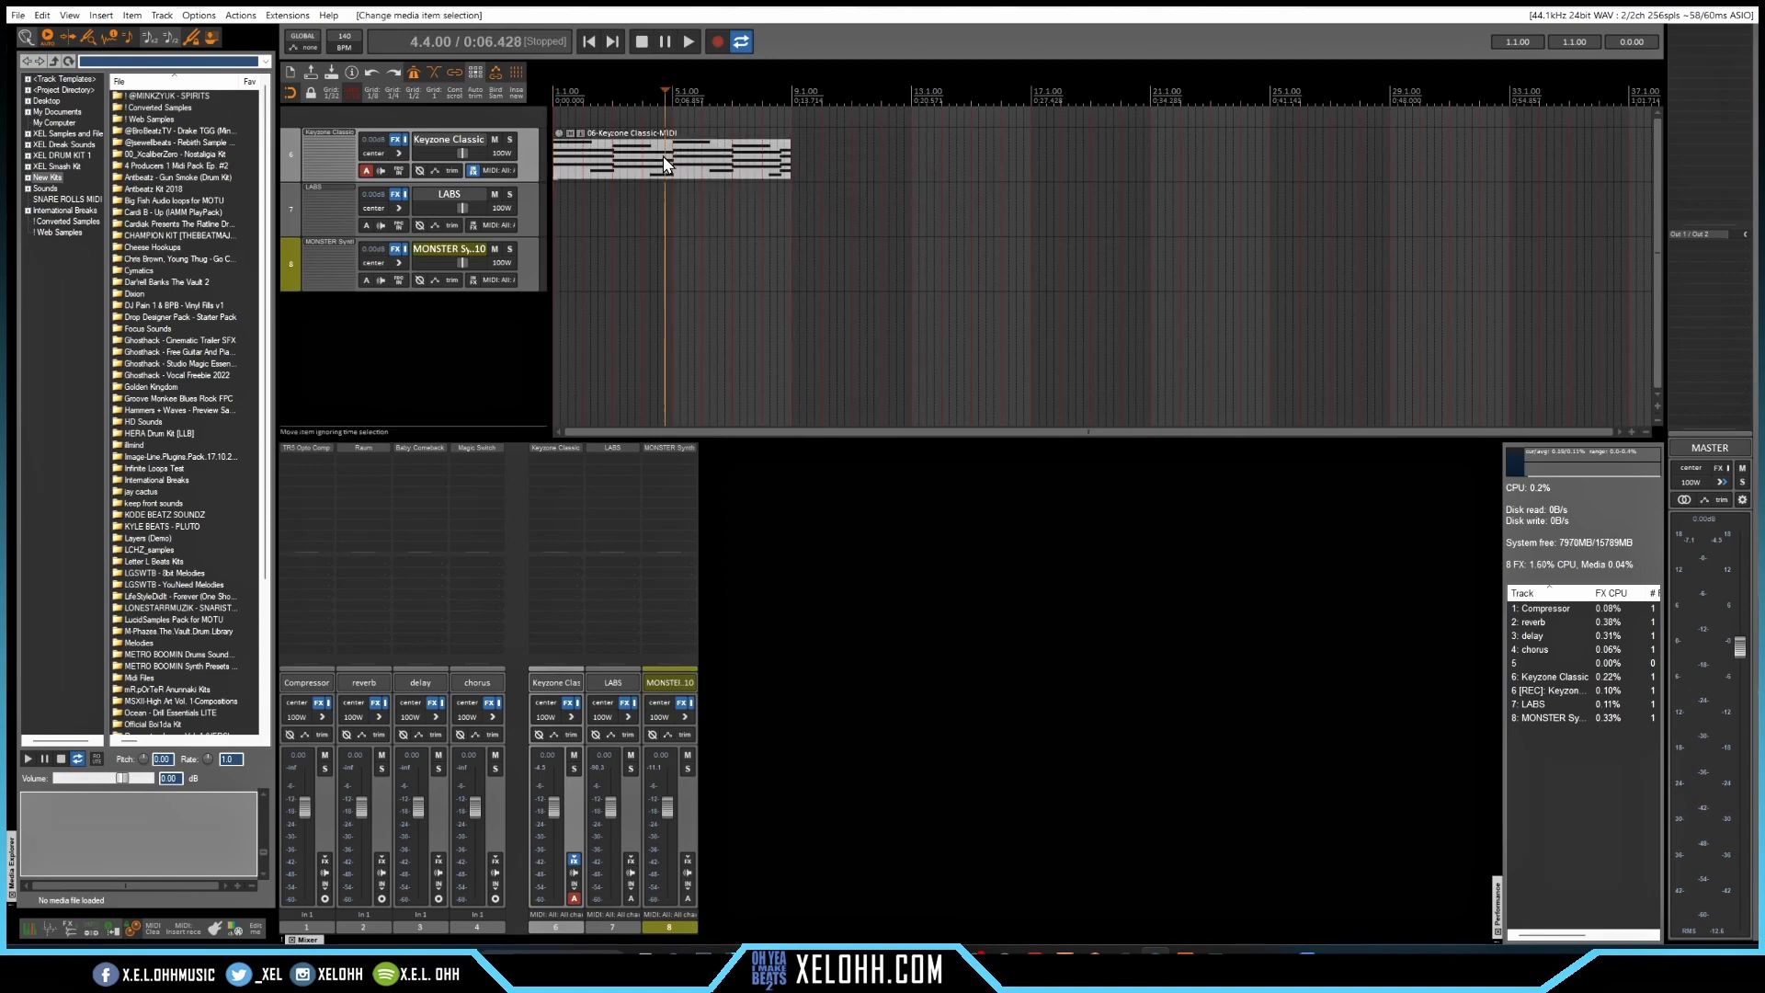
Examine the recorded chord notes of the Keyzone Classic item in the MIDI editor and play them from the start
double_click(664, 164)
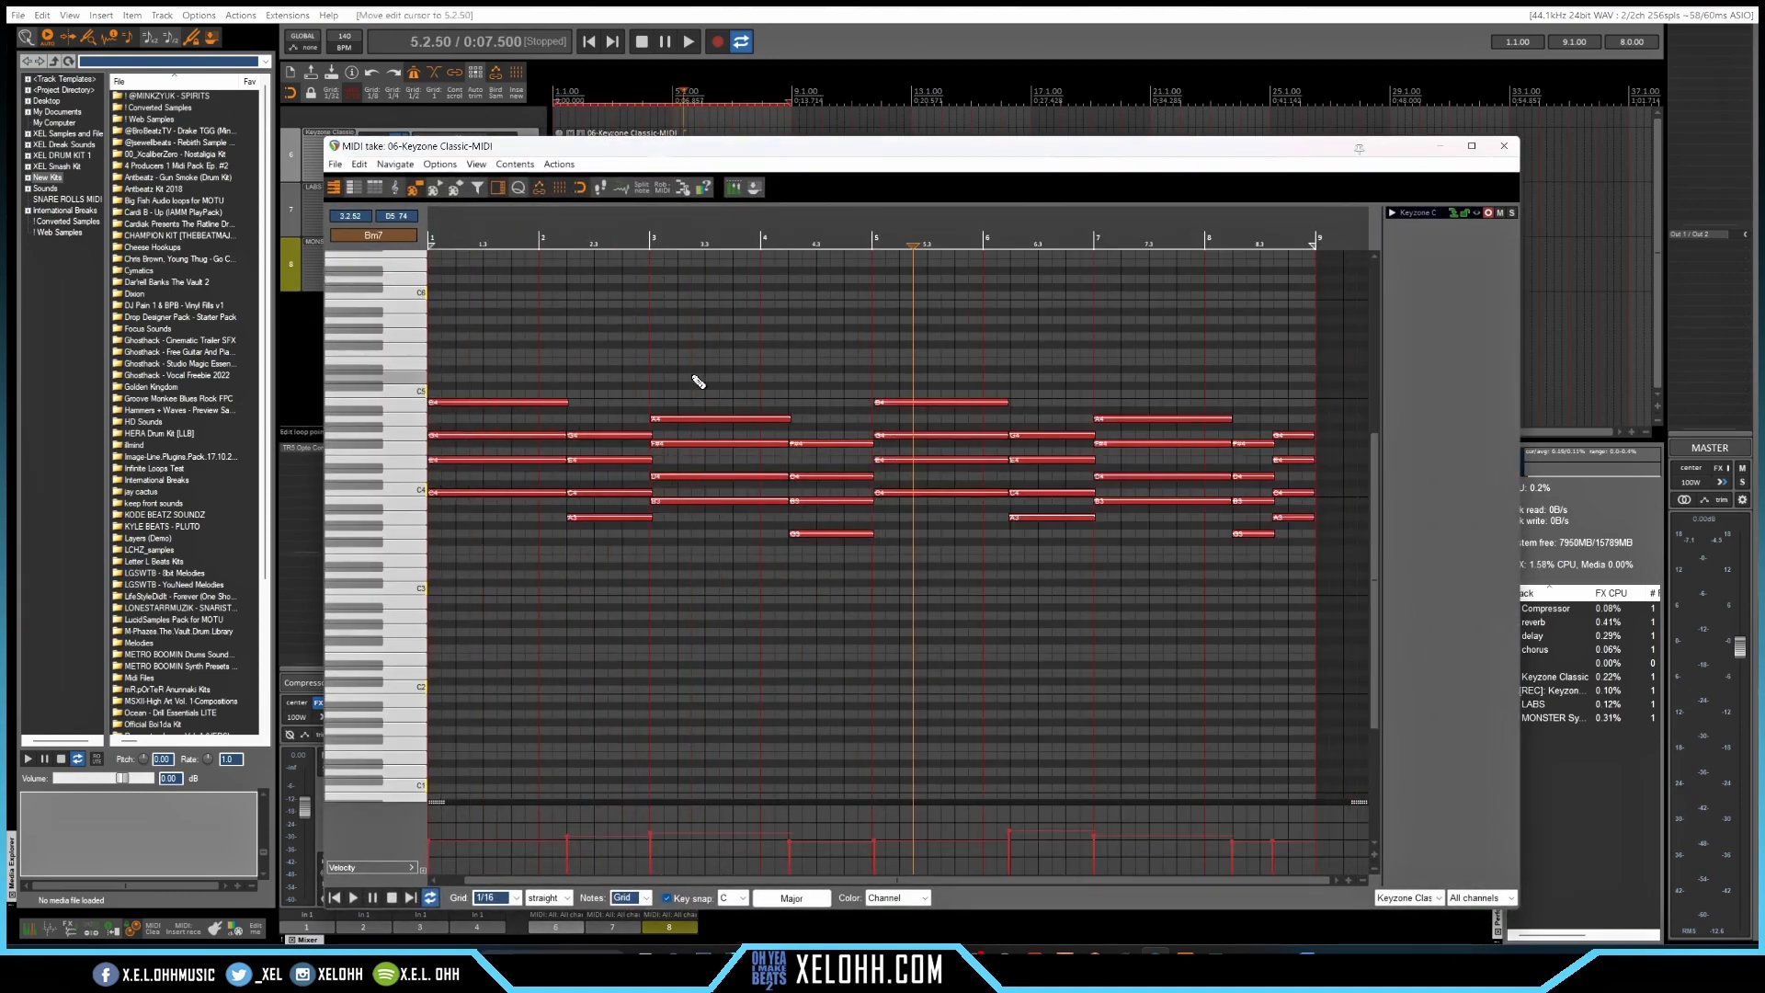
scroll(697, 380, "up", 5)
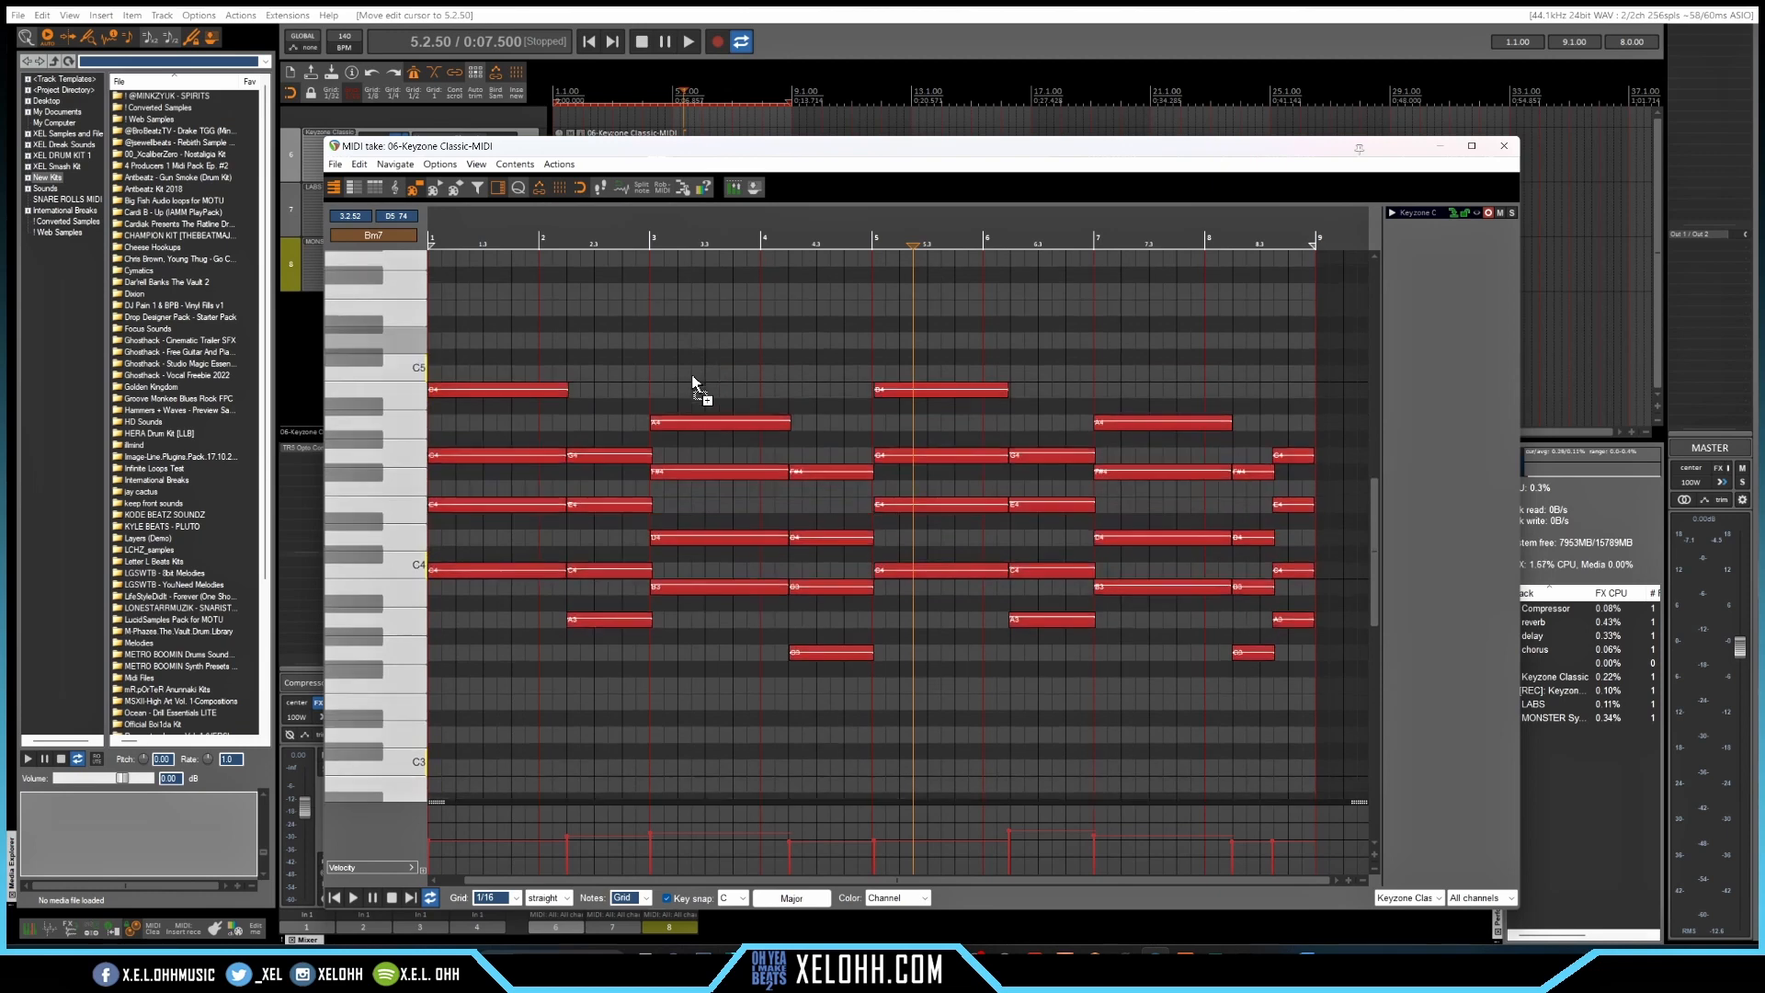
key("Home")
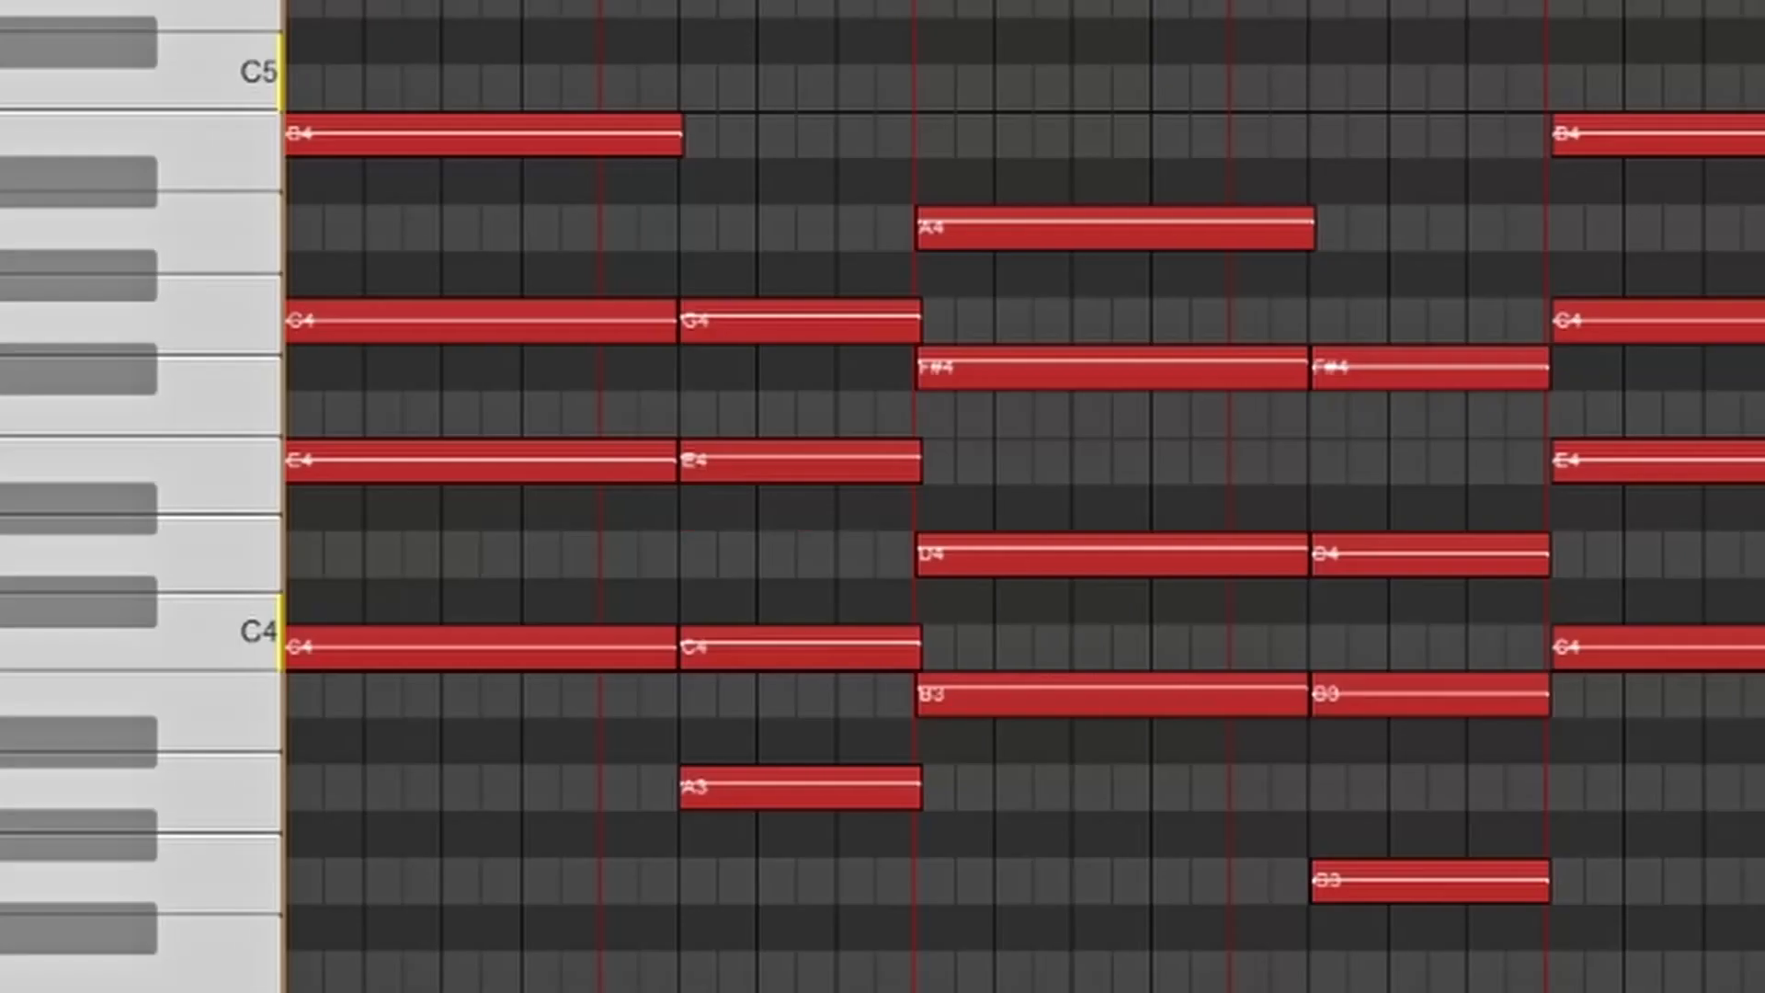
key("space")
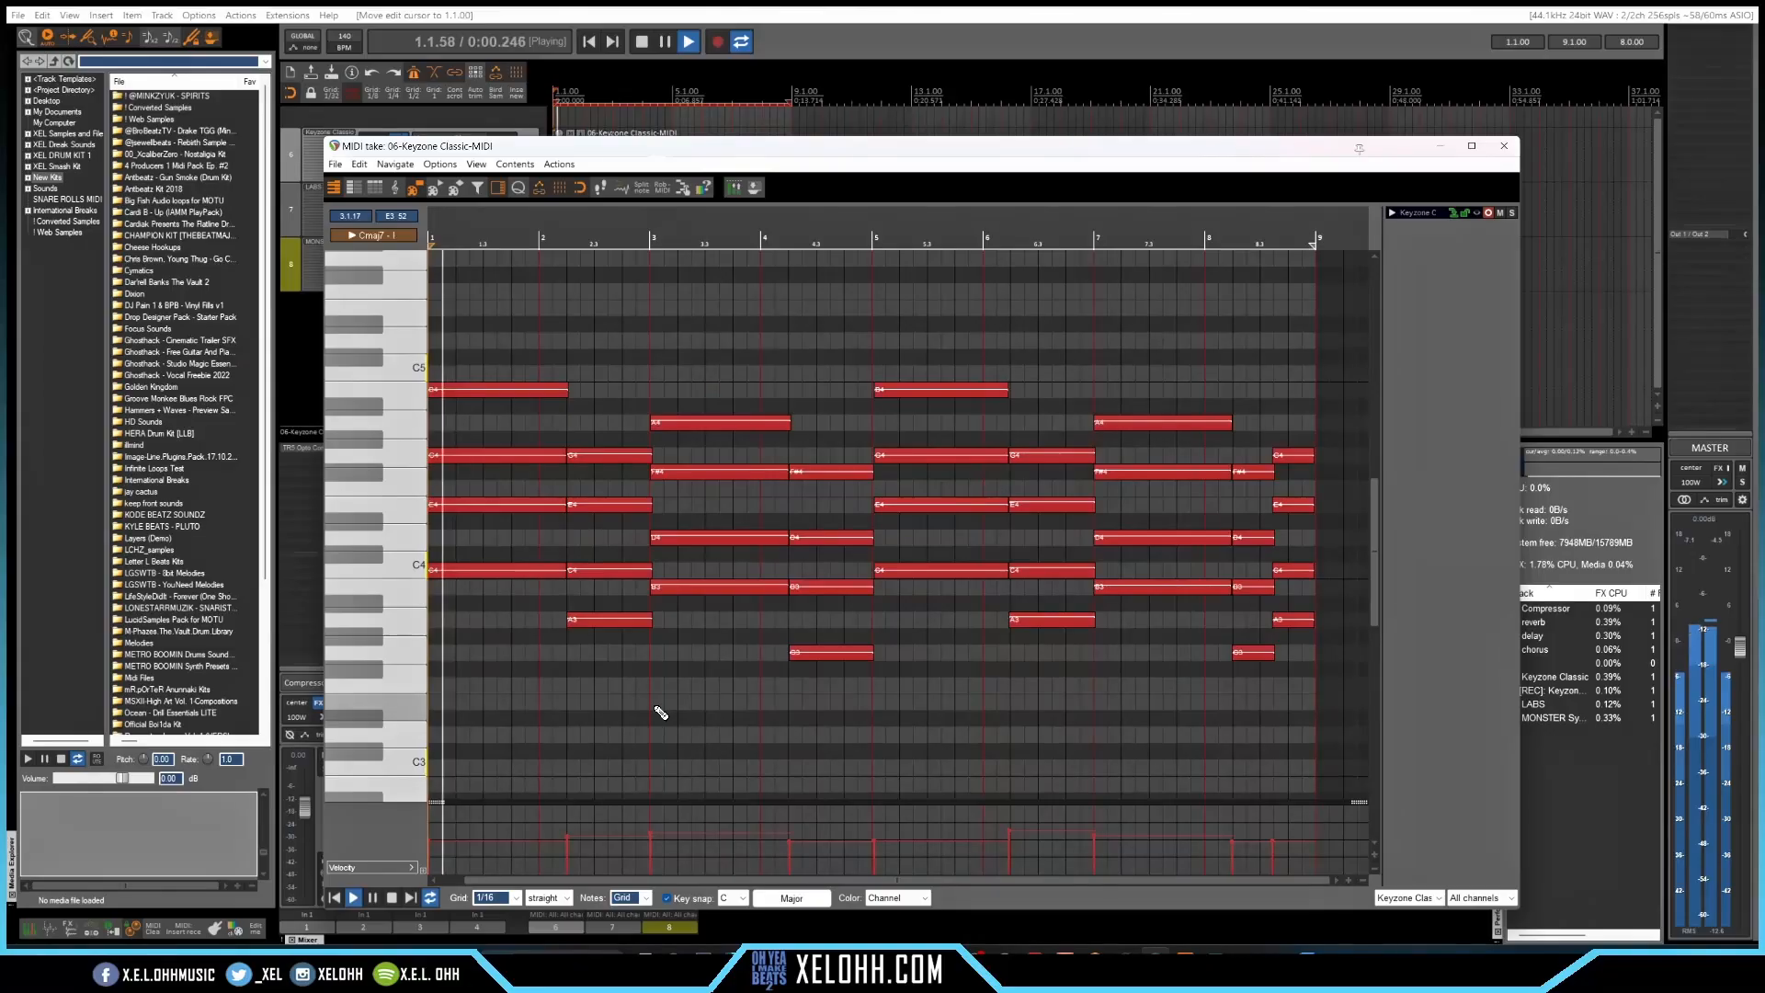
key("space")
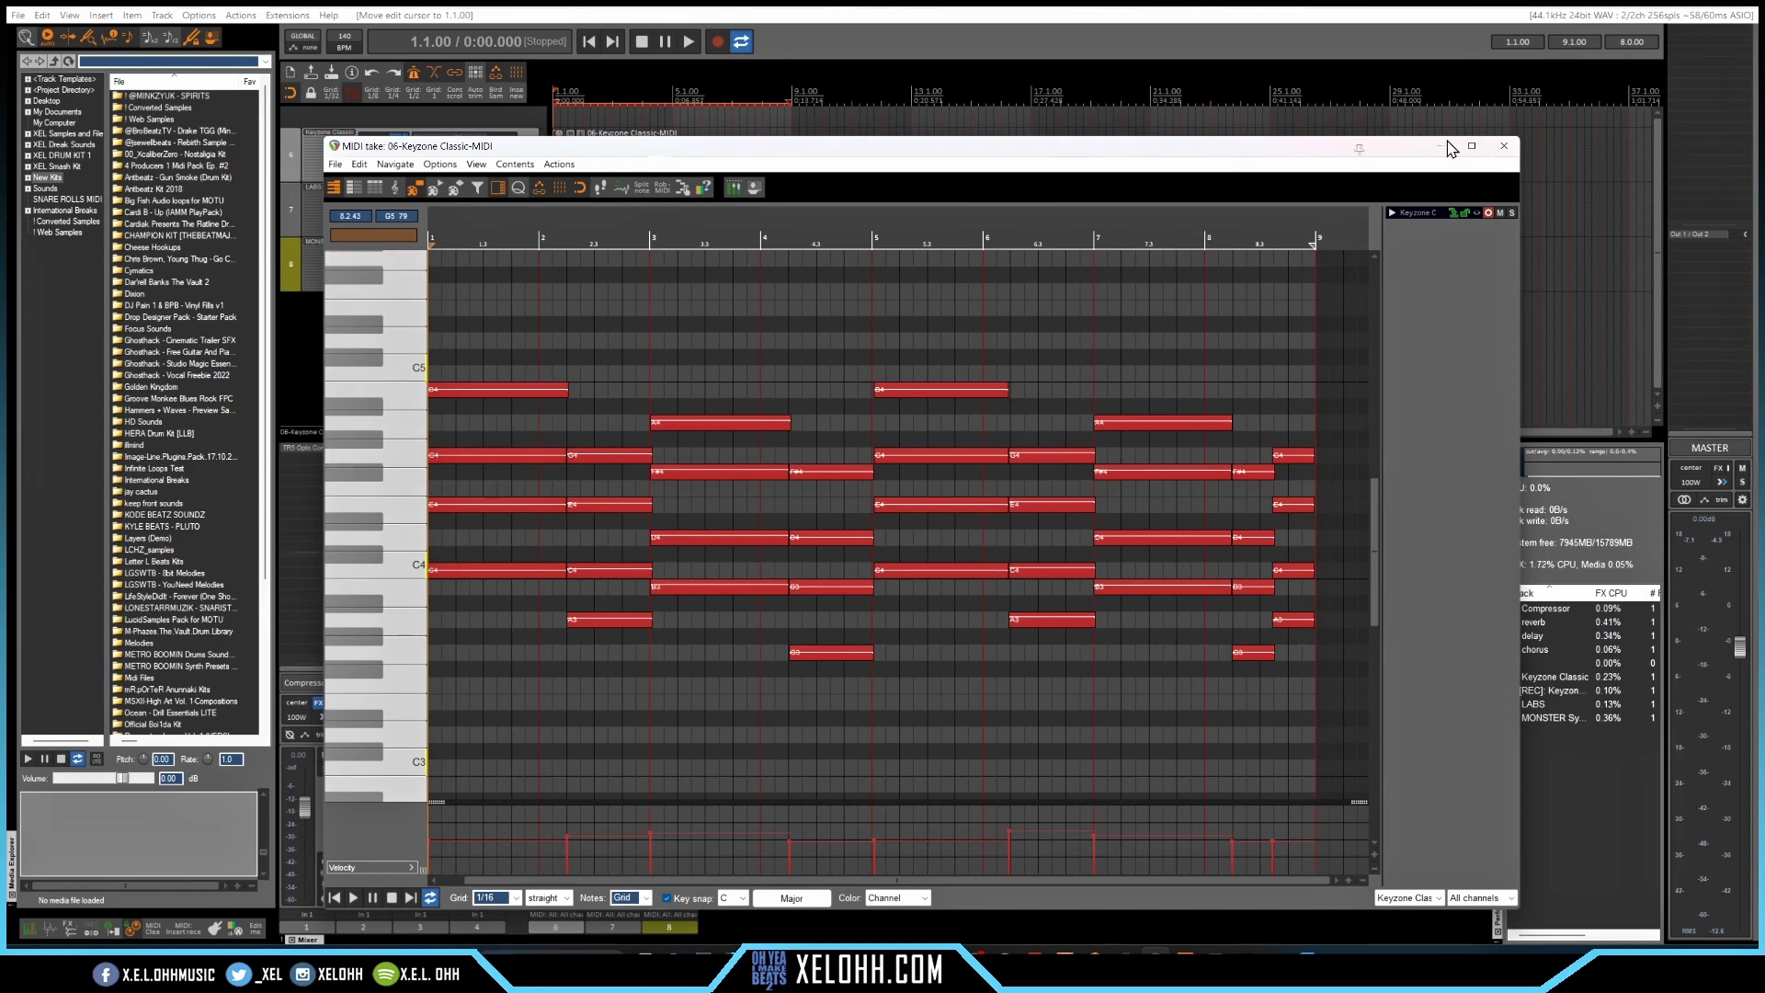
left_click(1507, 150)
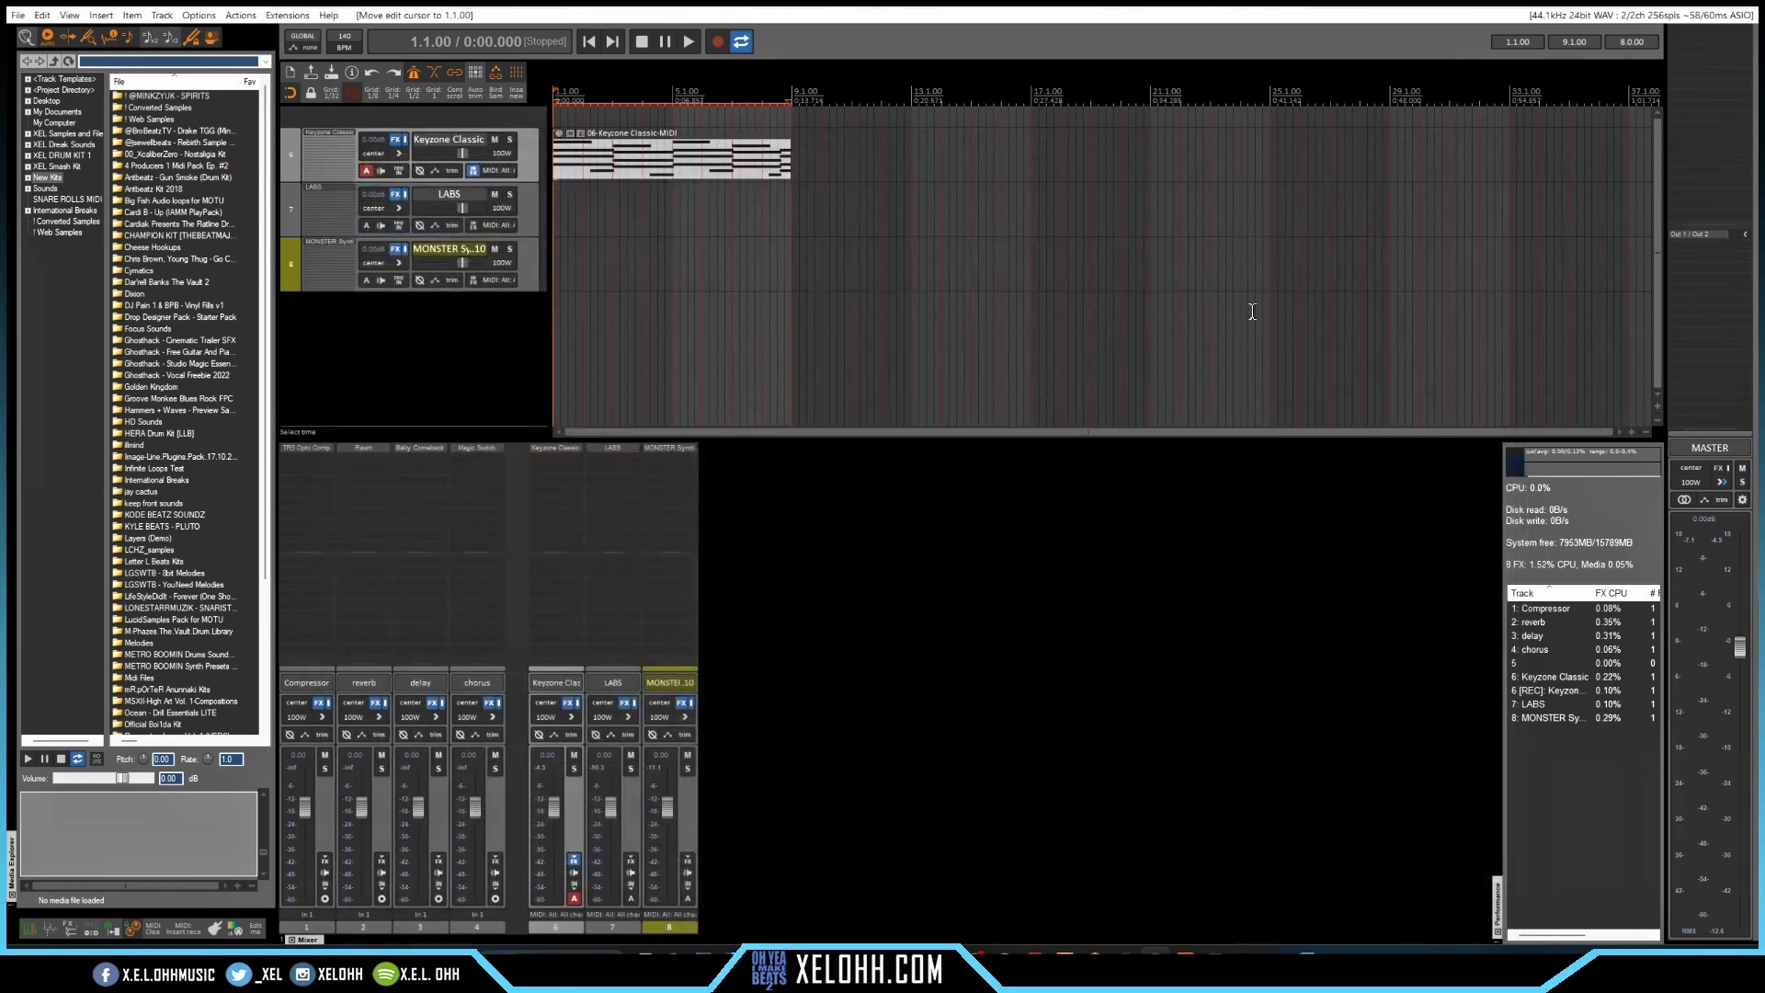
Copy the Keyzone Classic chord item onto the LABS track at bar 1 and load the Textural Pads: Foehn preset in LABS
left_click(582, 173)
left_click_drag(581, 174, 581, 190)
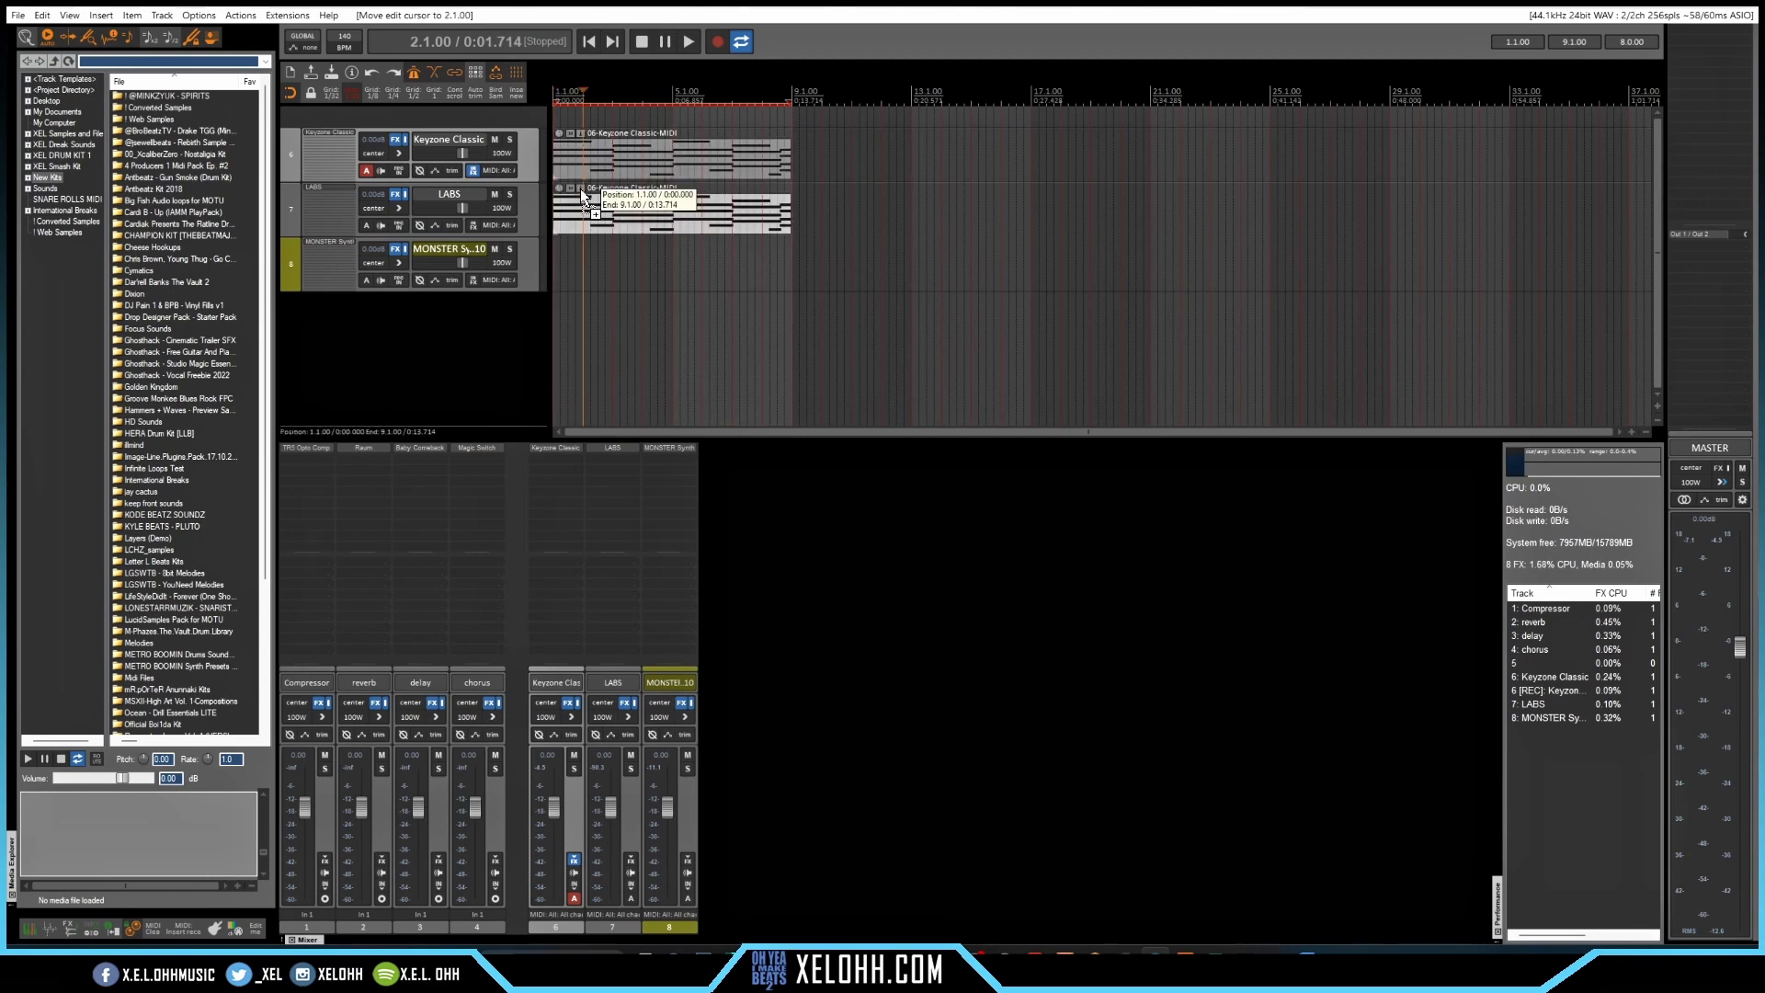
left_click(316, 187)
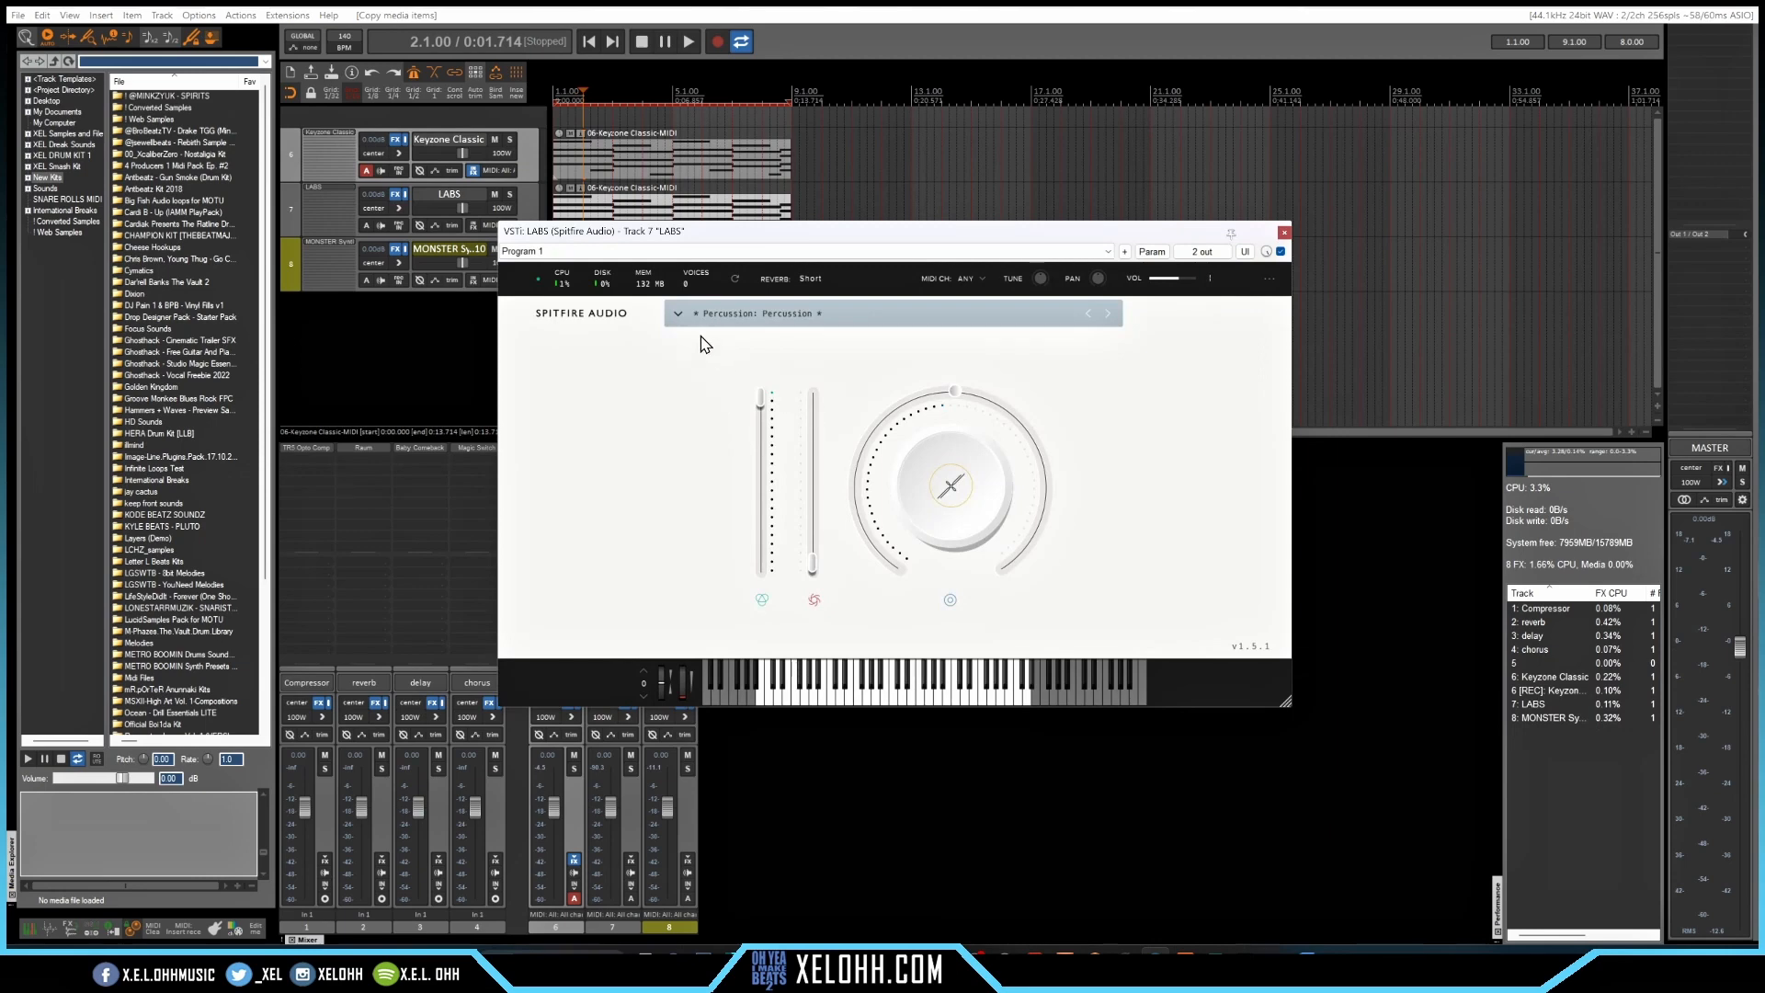
left_click(678, 313)
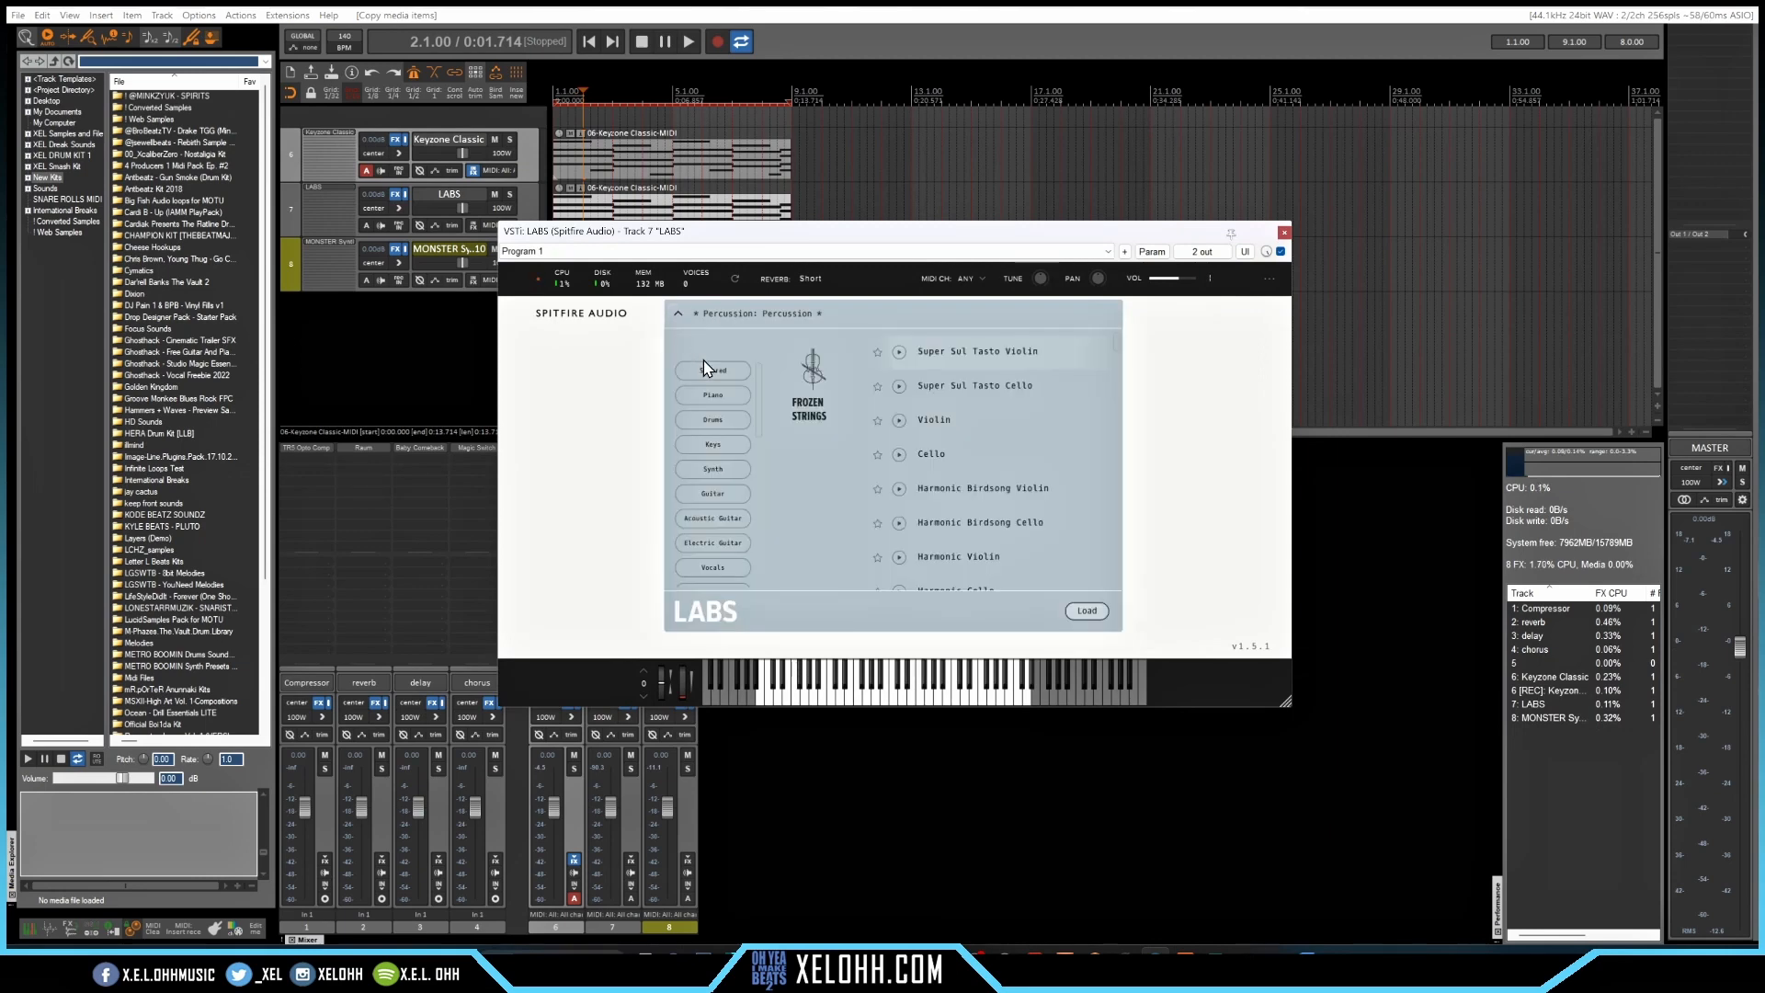
left_click(724, 476)
scroll(1007, 460, "down", 5)
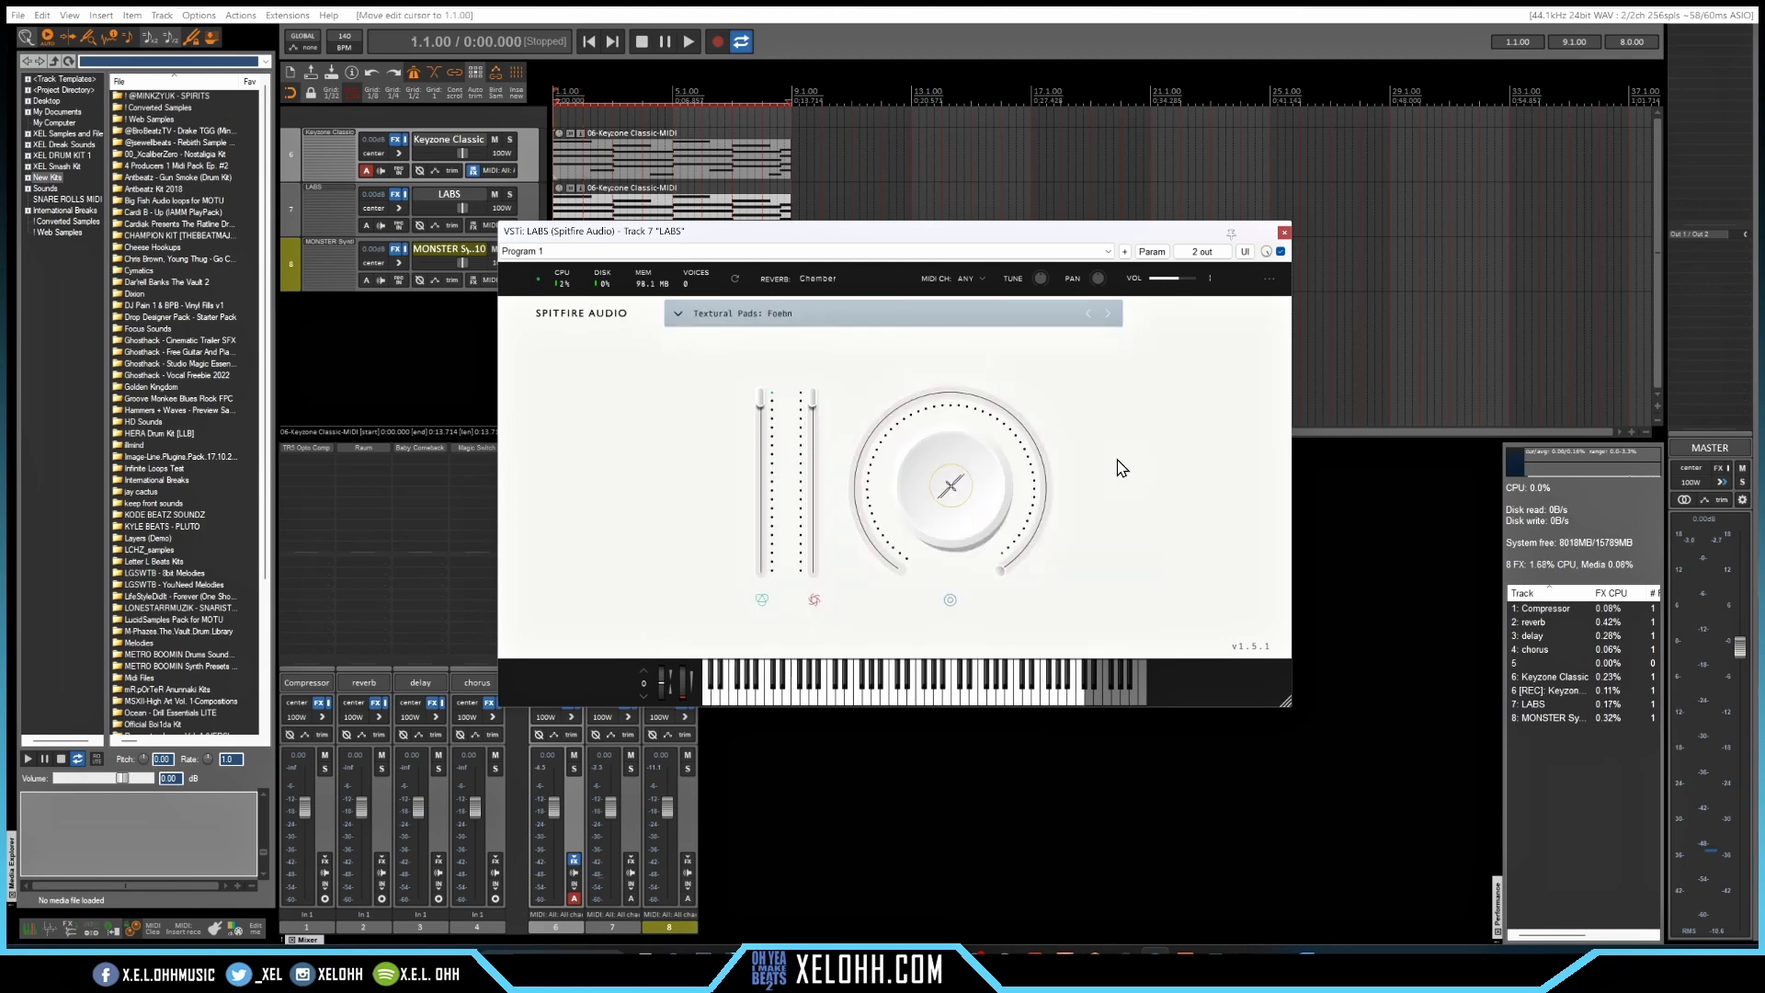
Lower the LABS track volume to -6.72 dB during playback and close the LABS window
key("space")
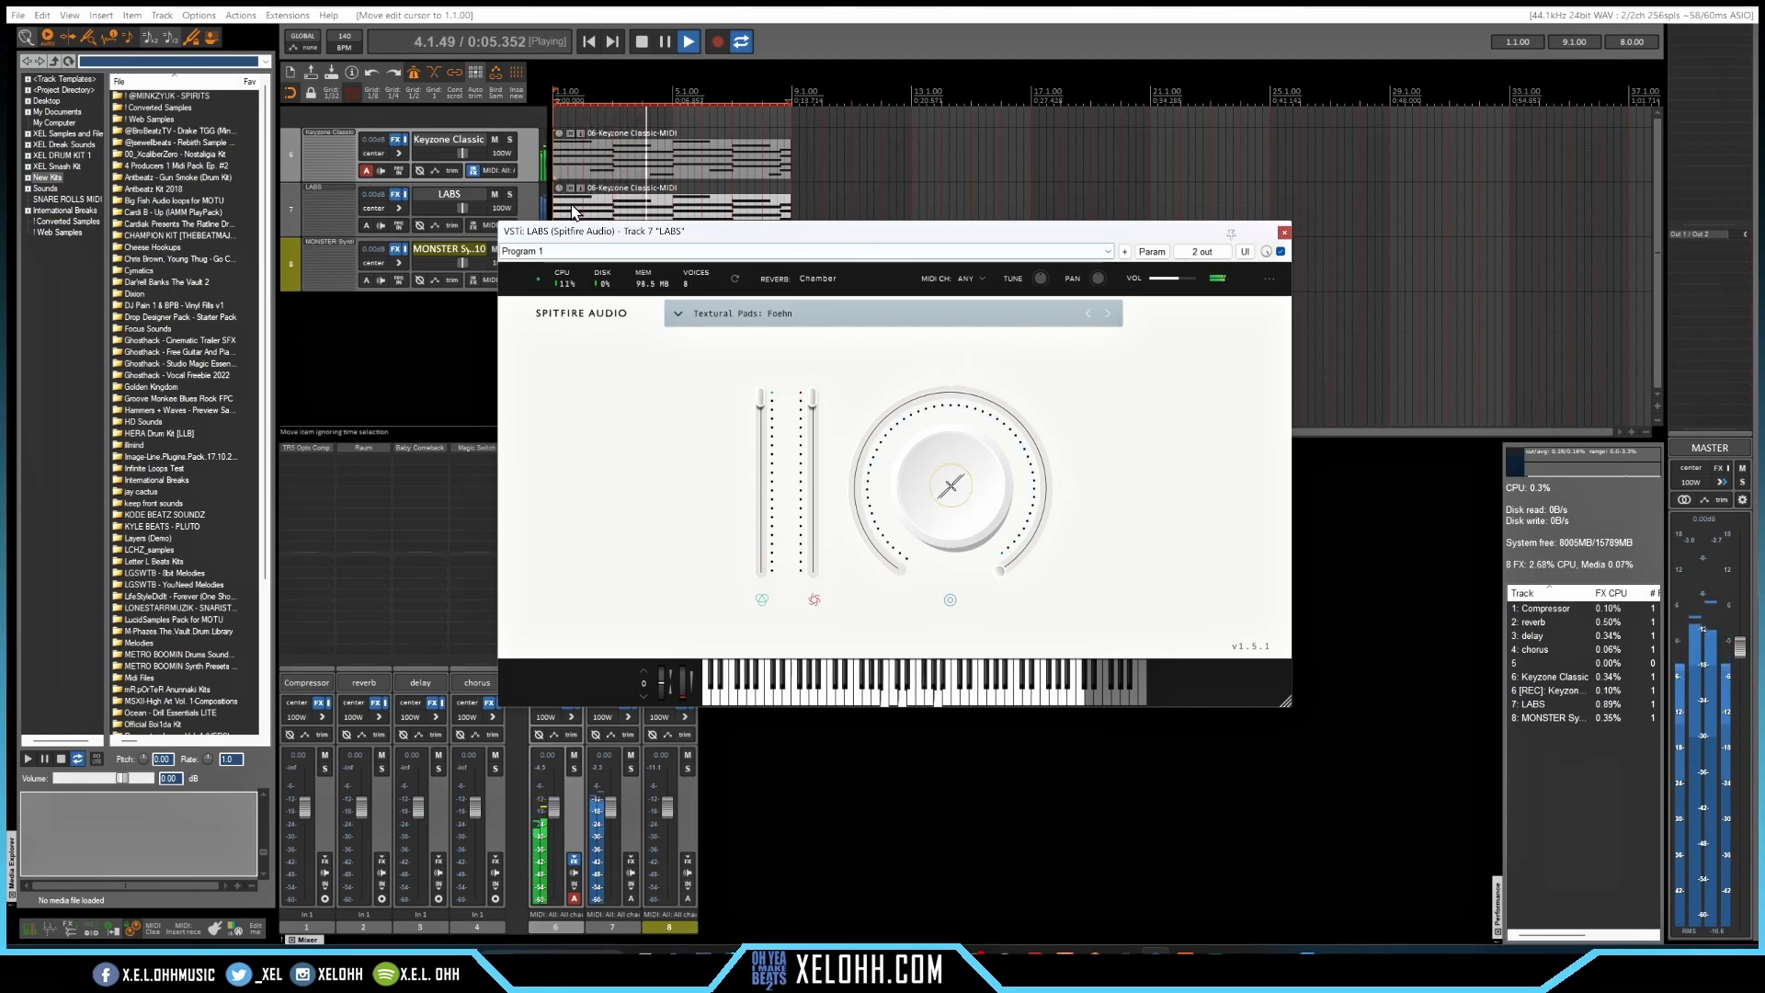
left_click_drag(461, 208, 455, 210)
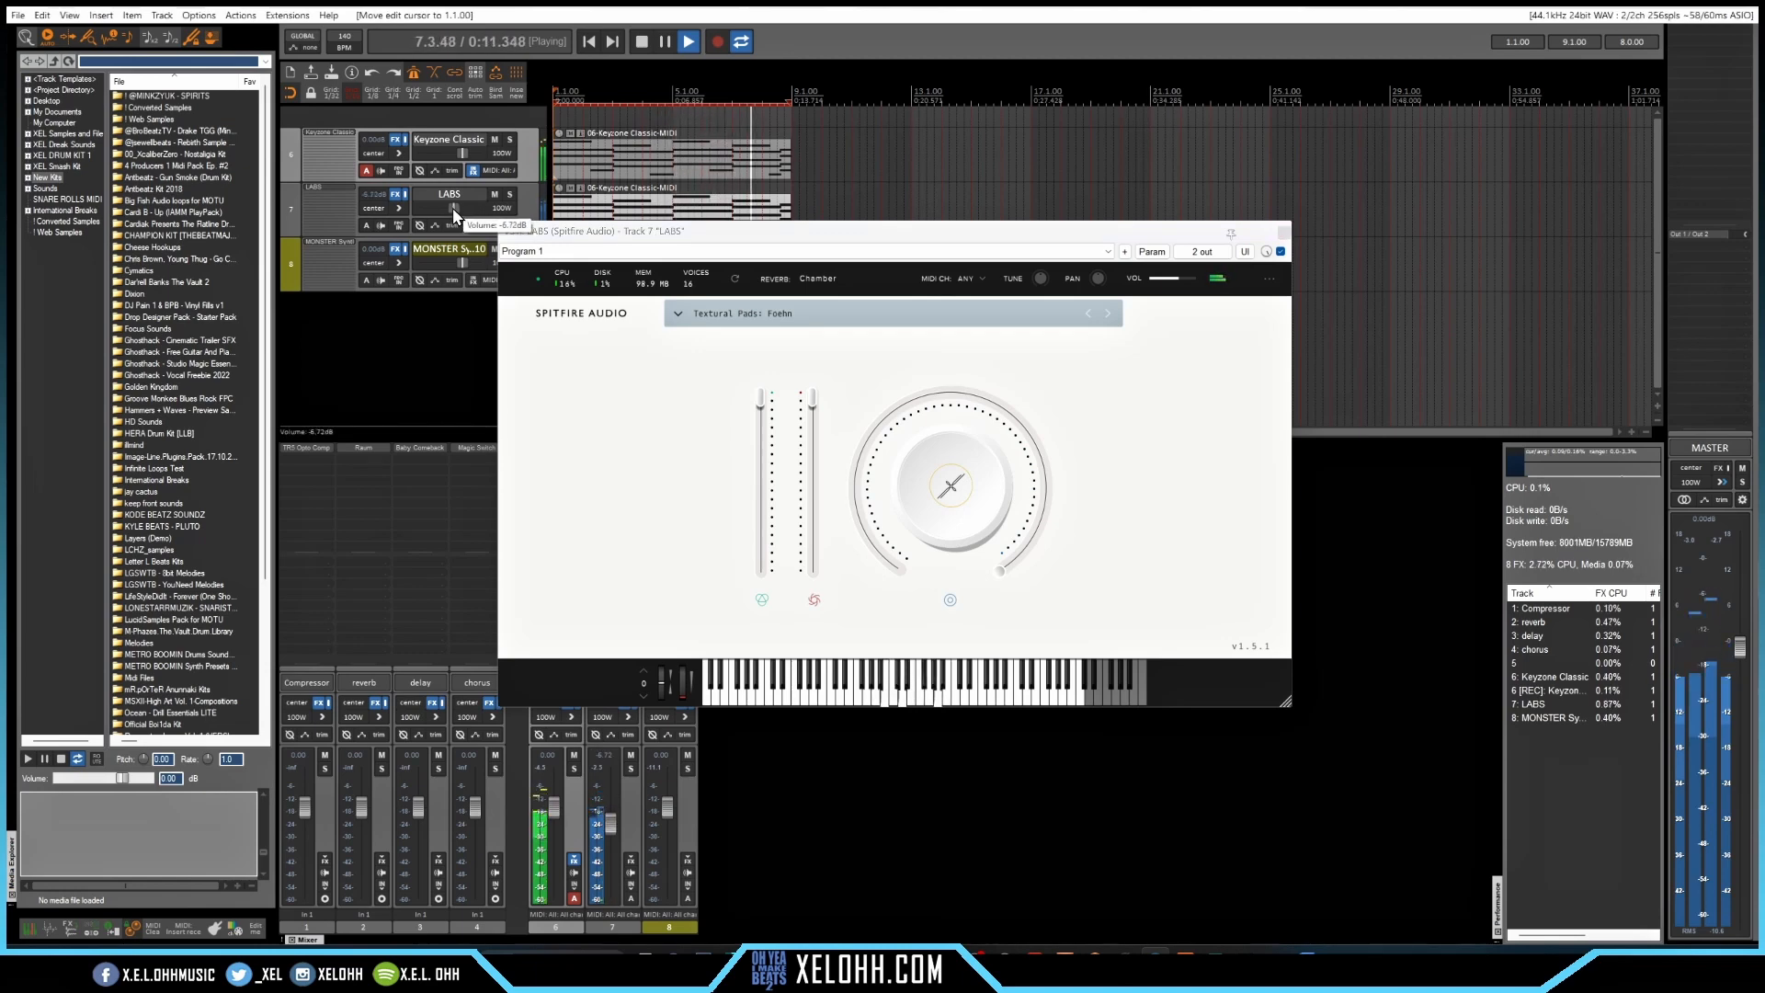
left_click(1285, 233)
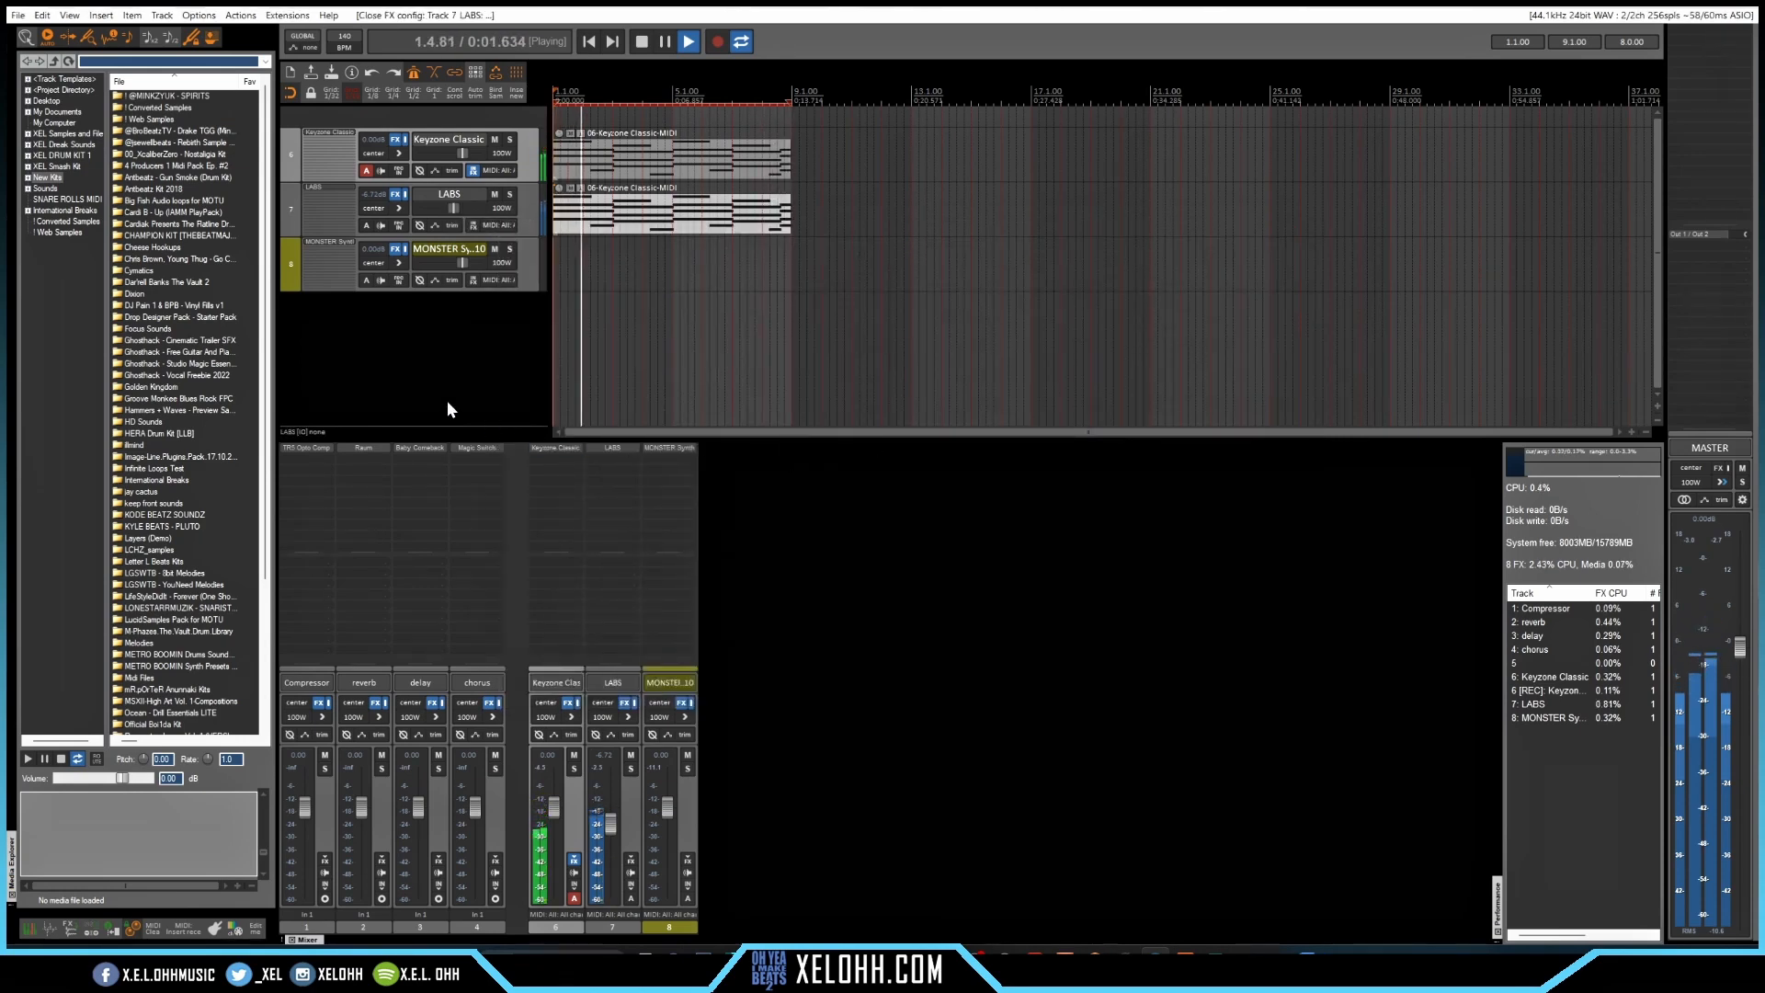
Stop playback and copy the chord item from the LABS track onto the MONSTER Synth track at bar 1
key("space")
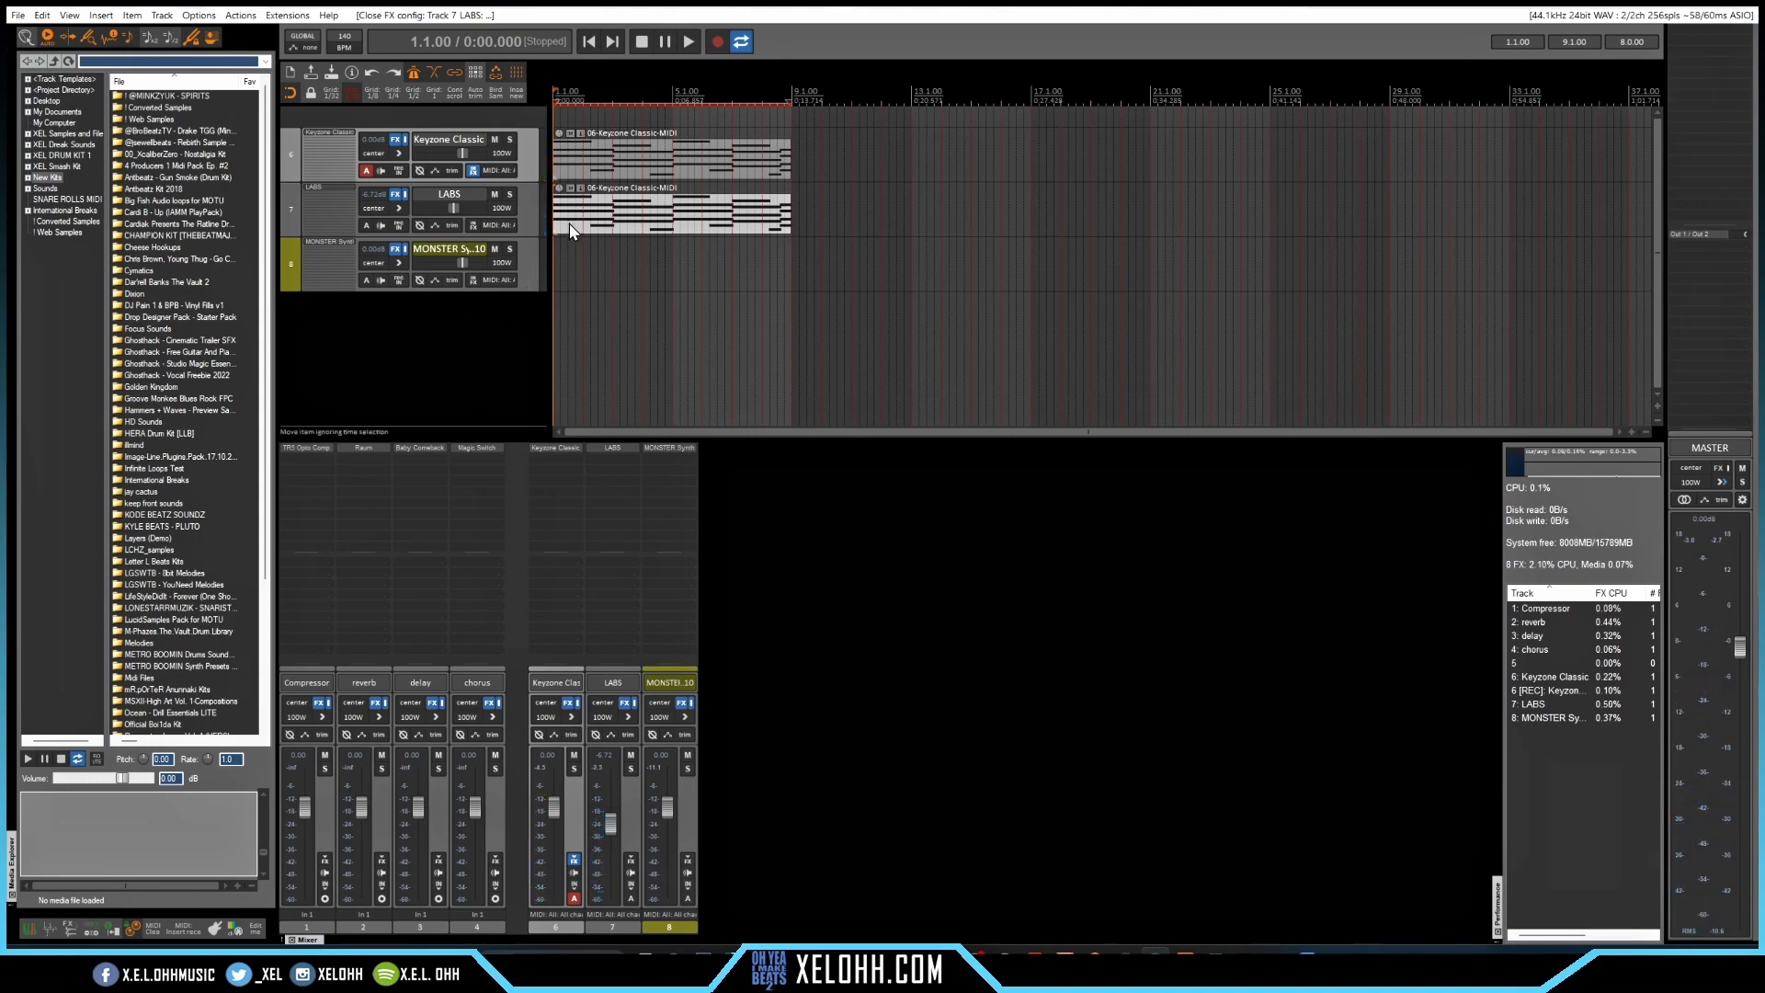
left_click_drag(571, 229, 568, 276)
Delete the upper chord notes in the MONSTER Synth item, keeping only the lowest note of each chord as a bass line
double_click(570, 276)
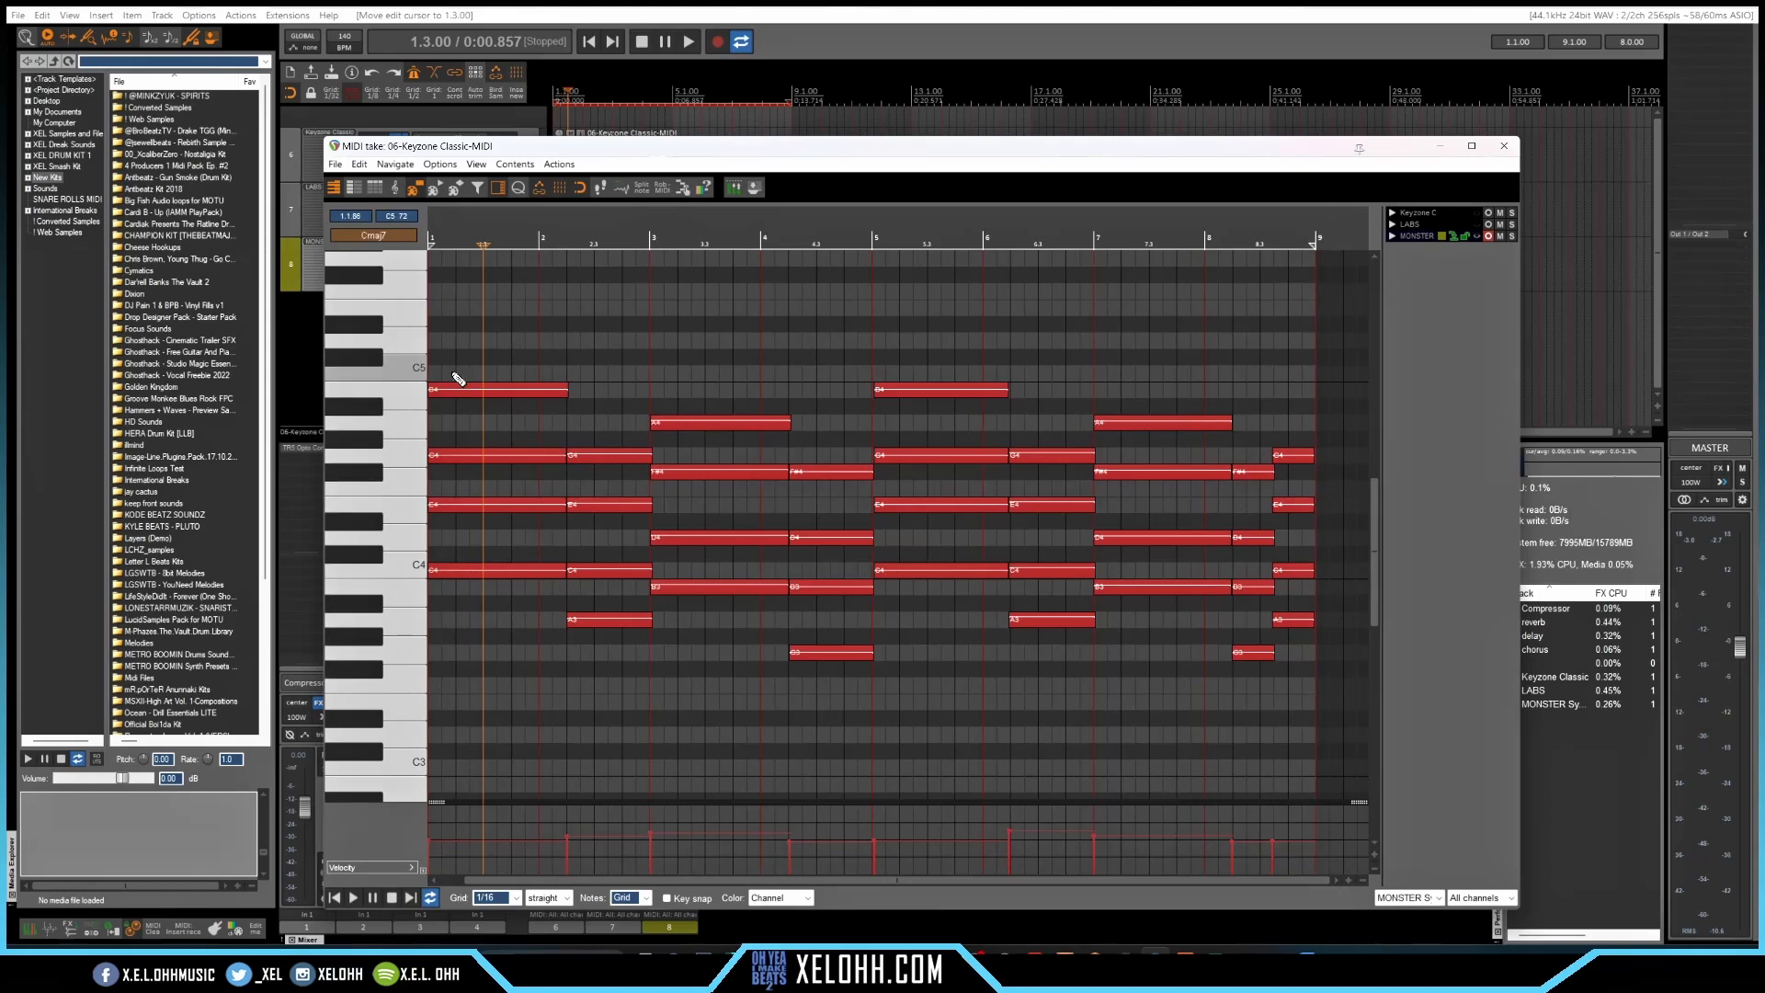
left_click_drag(476, 343, 1310, 547)
key("Delete")
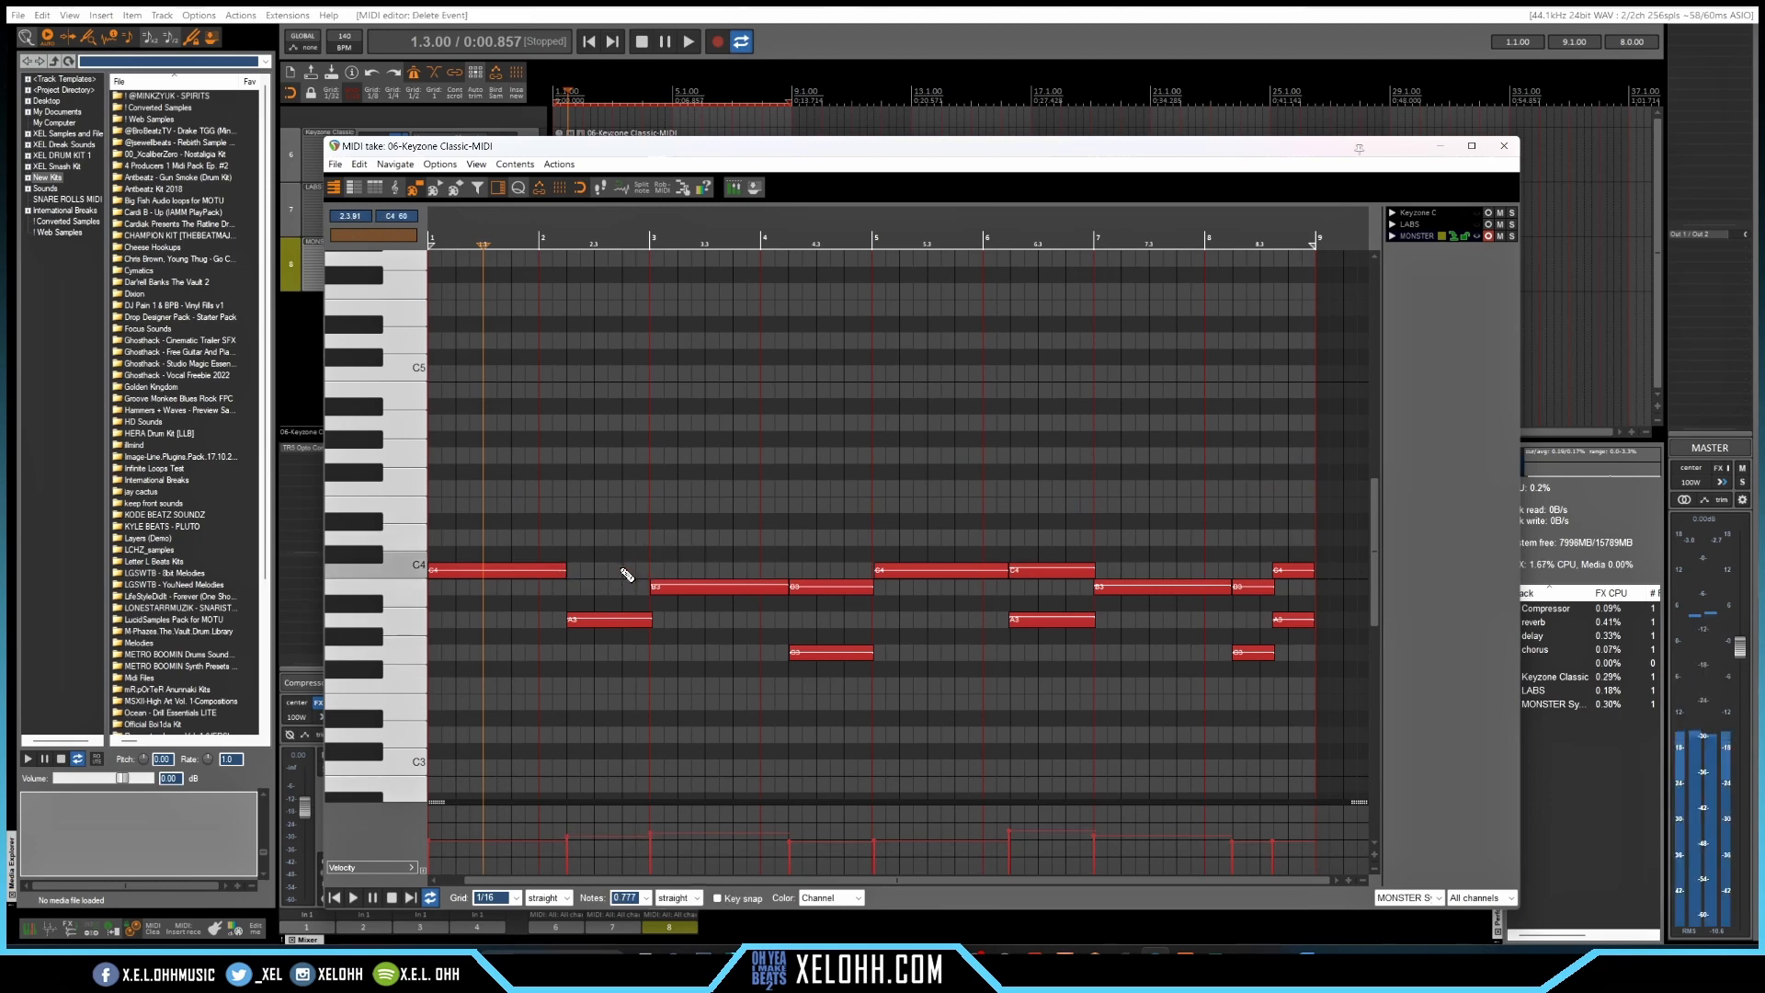
double_click(624, 571)
double_click(825, 586)
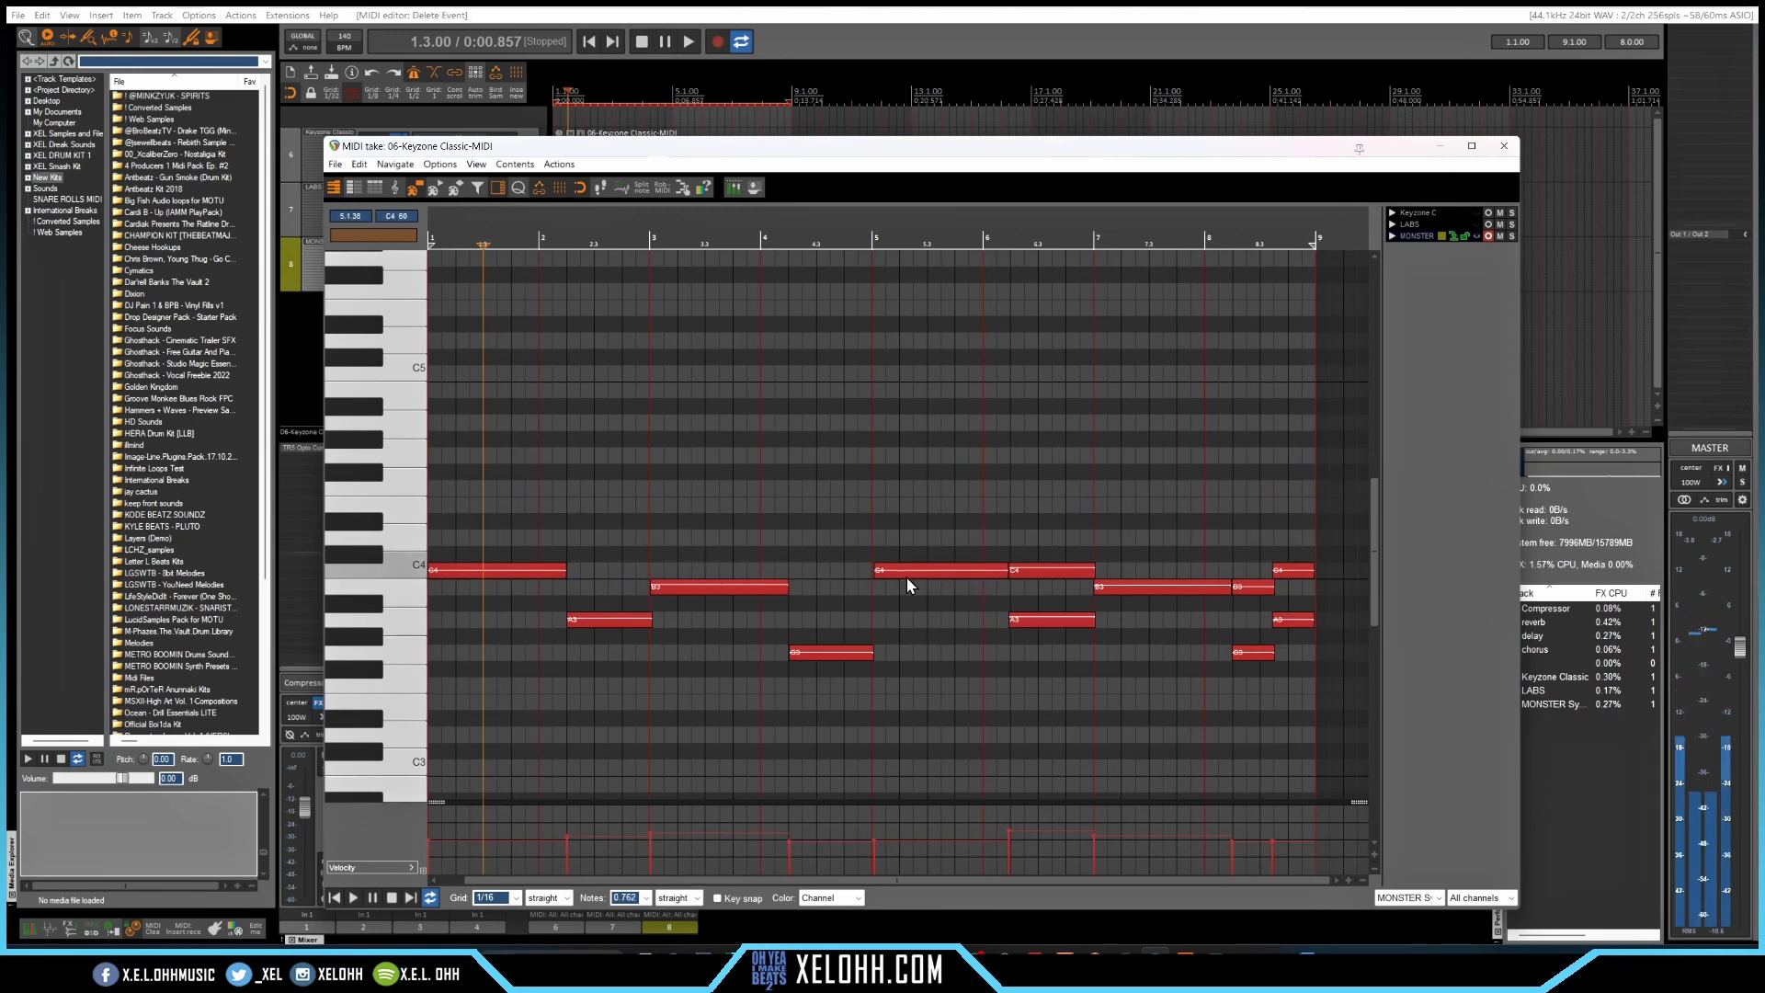
double_click(1051, 570)
double_click(1262, 587)
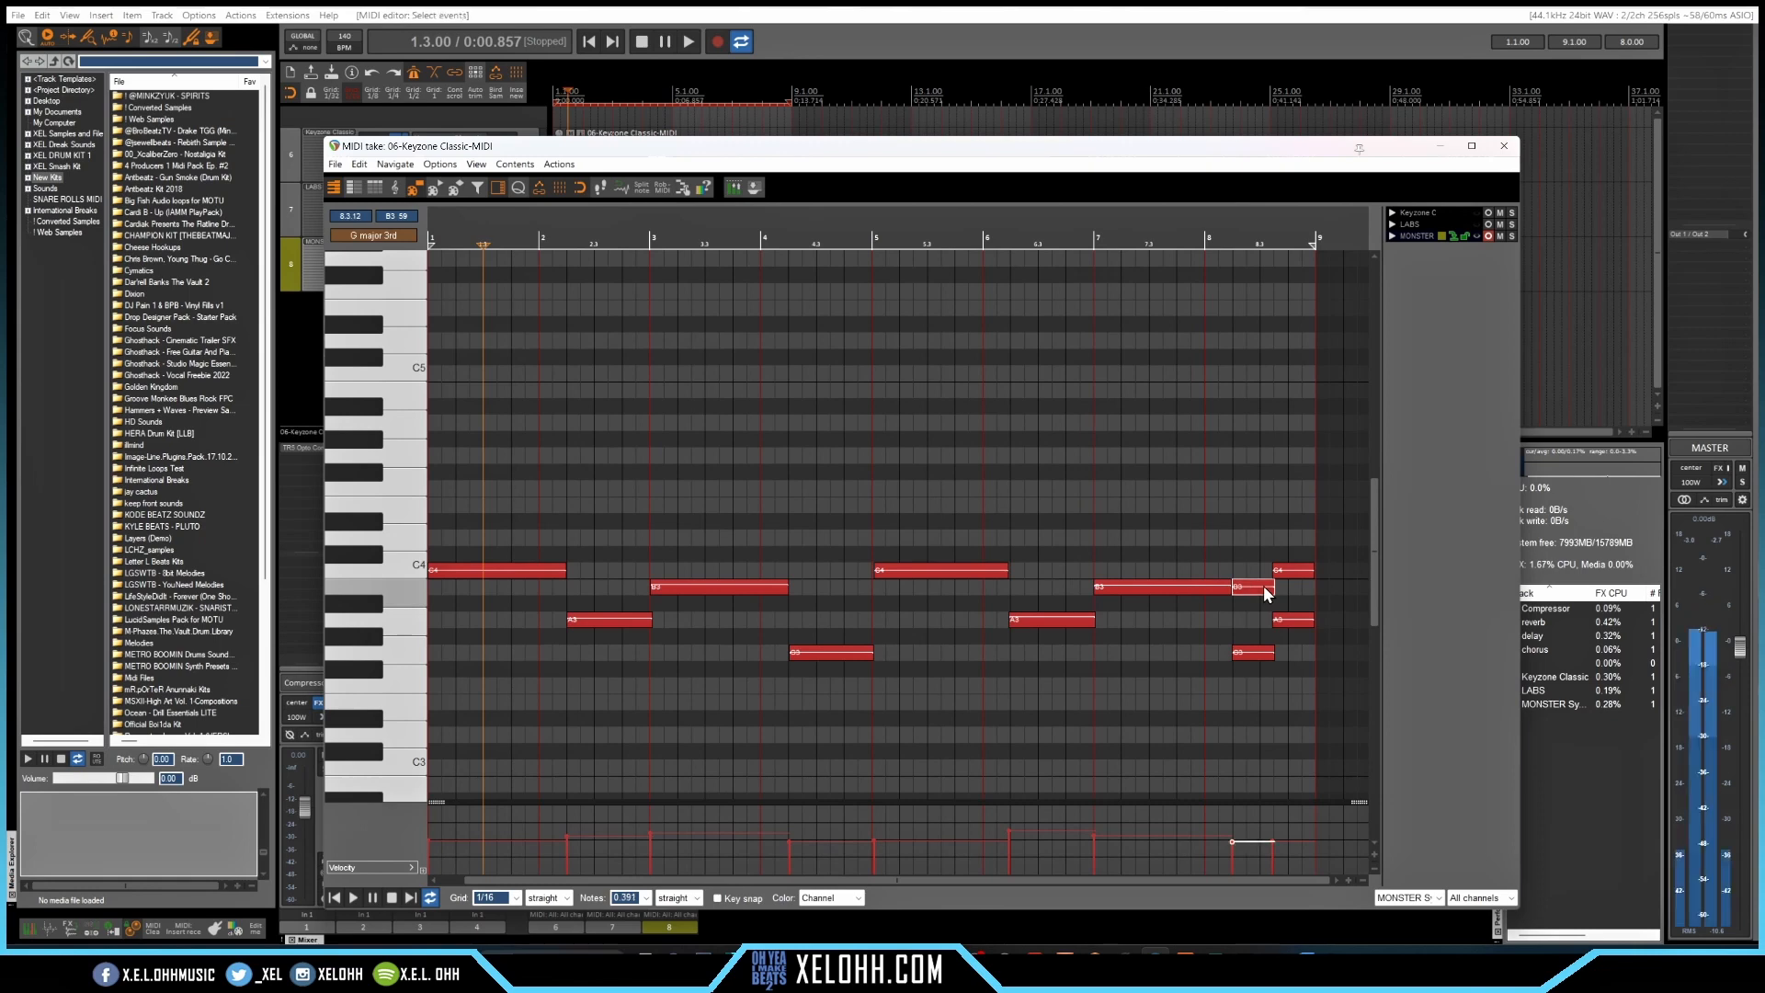
double_click(1288, 572)
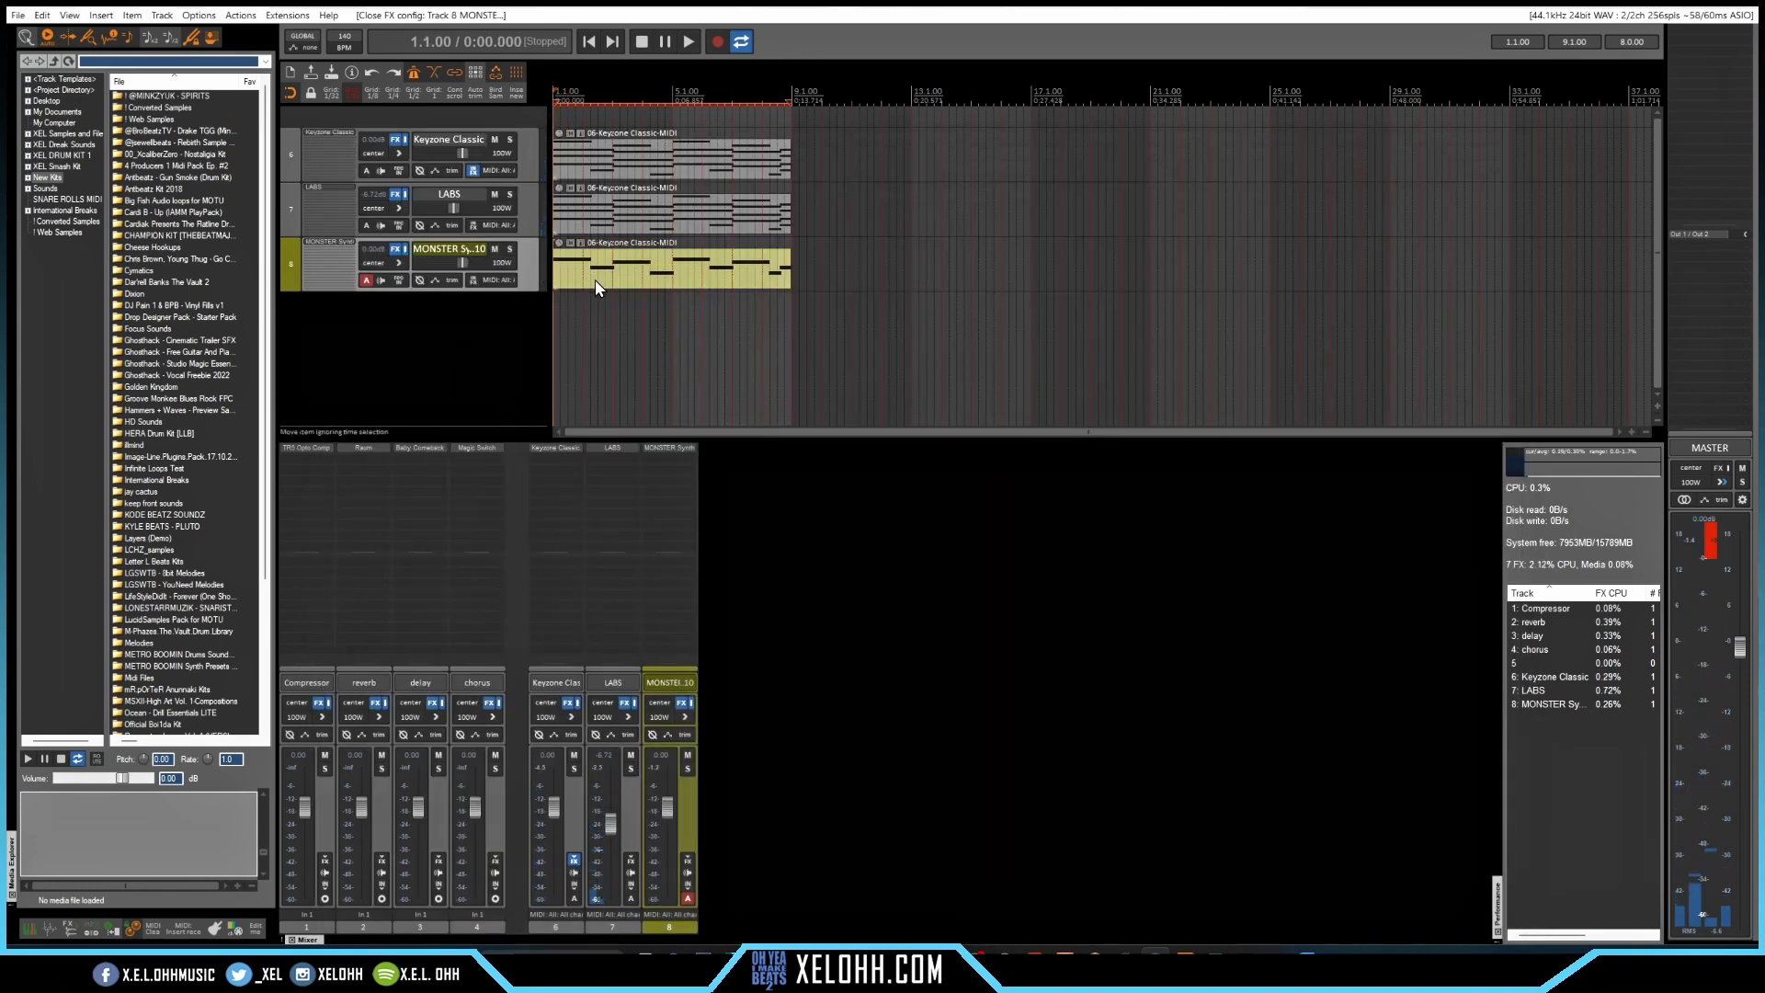
Check the Monstrous Whale bass preset in MONSTER Synth and play the three layered tracks with its track volume at -6.10 dB
left_click(315, 239)
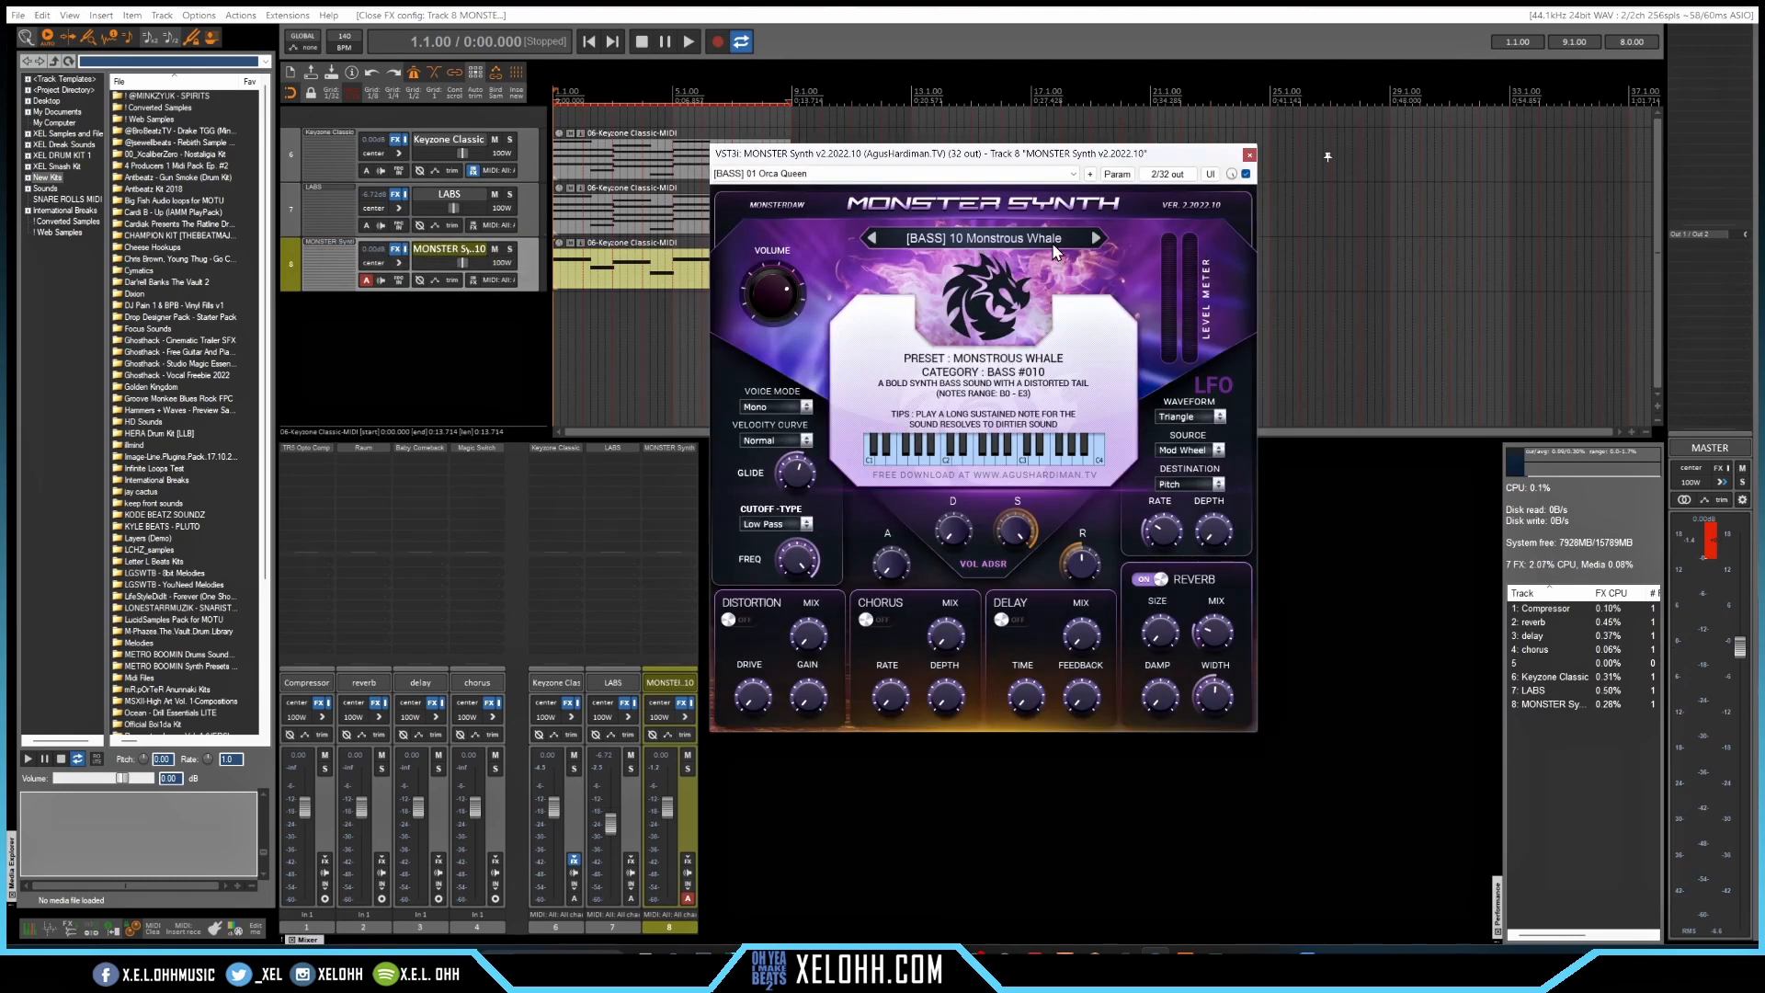
left_click(1250, 155)
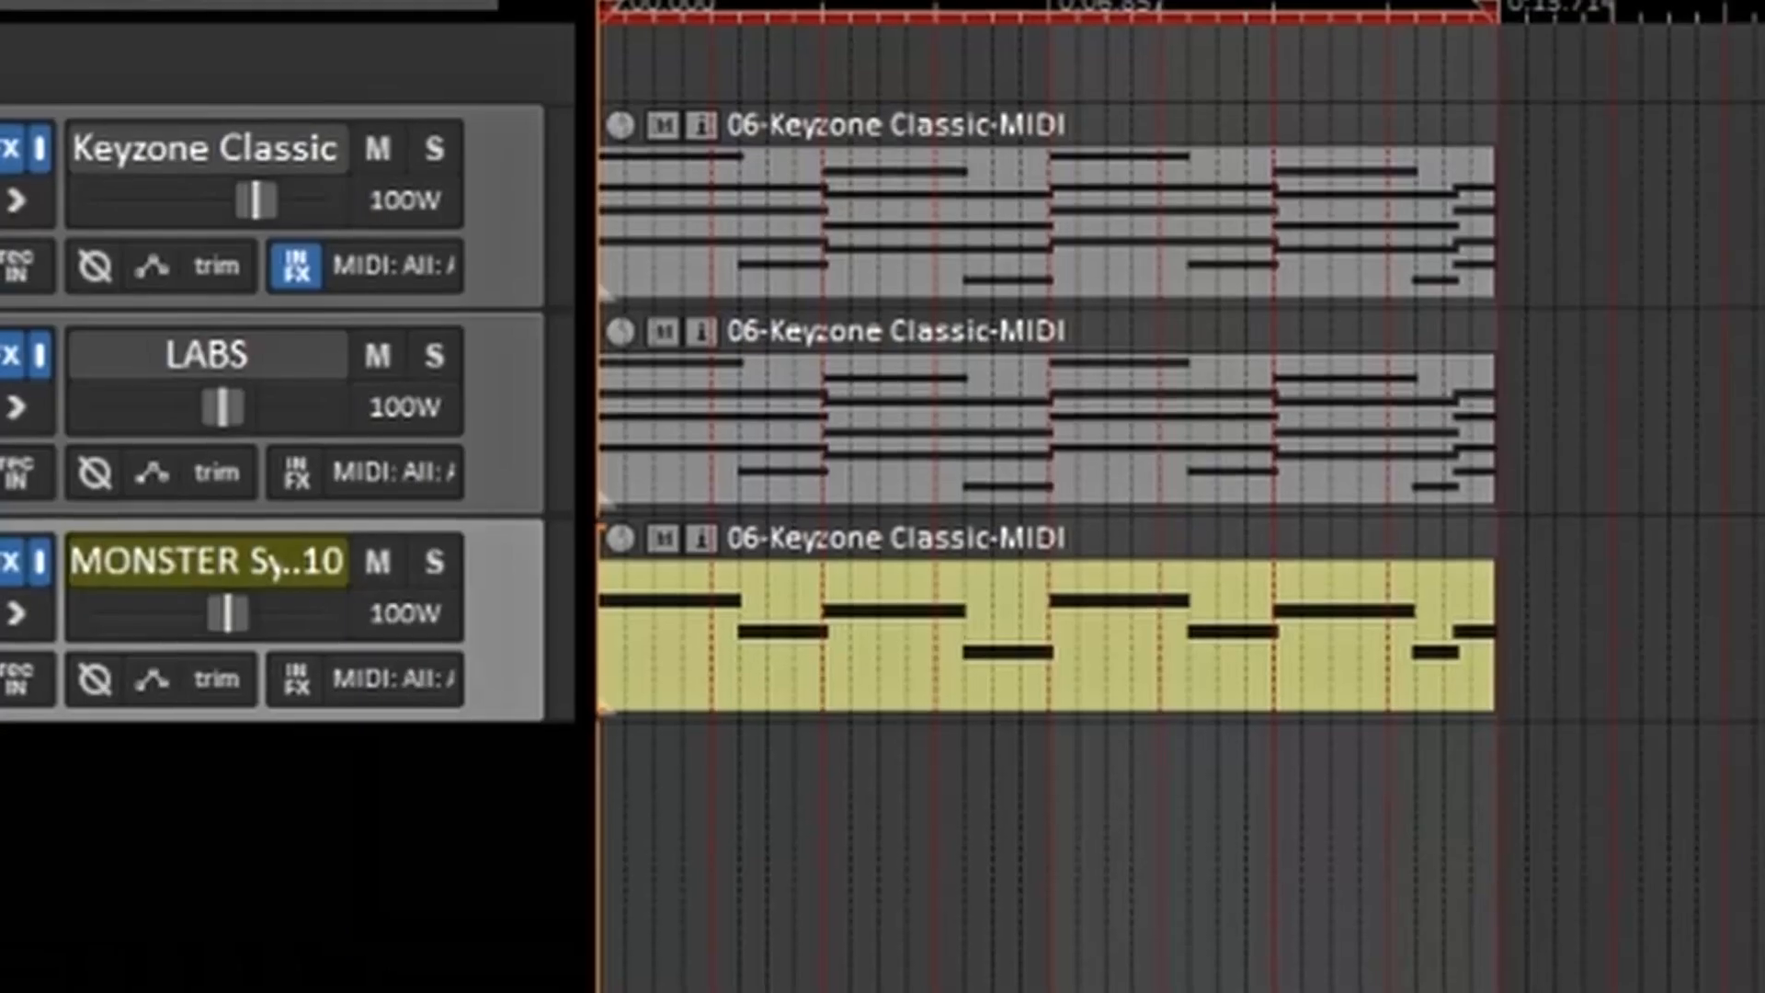
key("space")
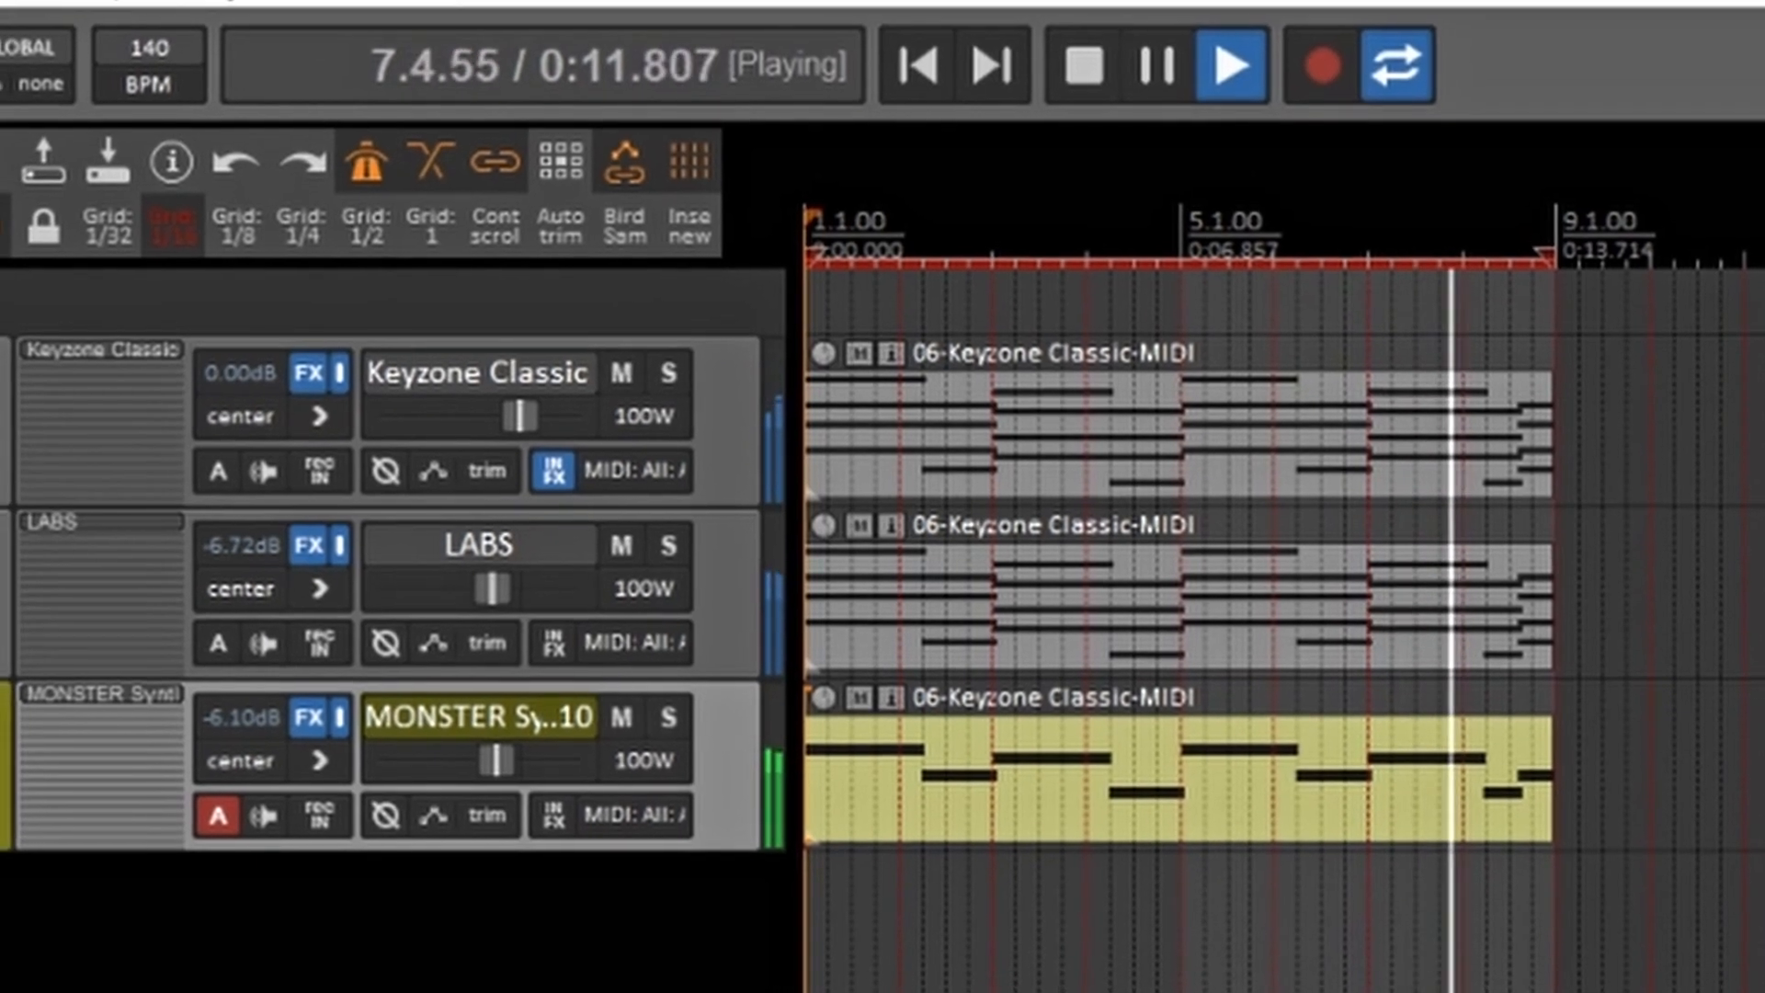
key("space")
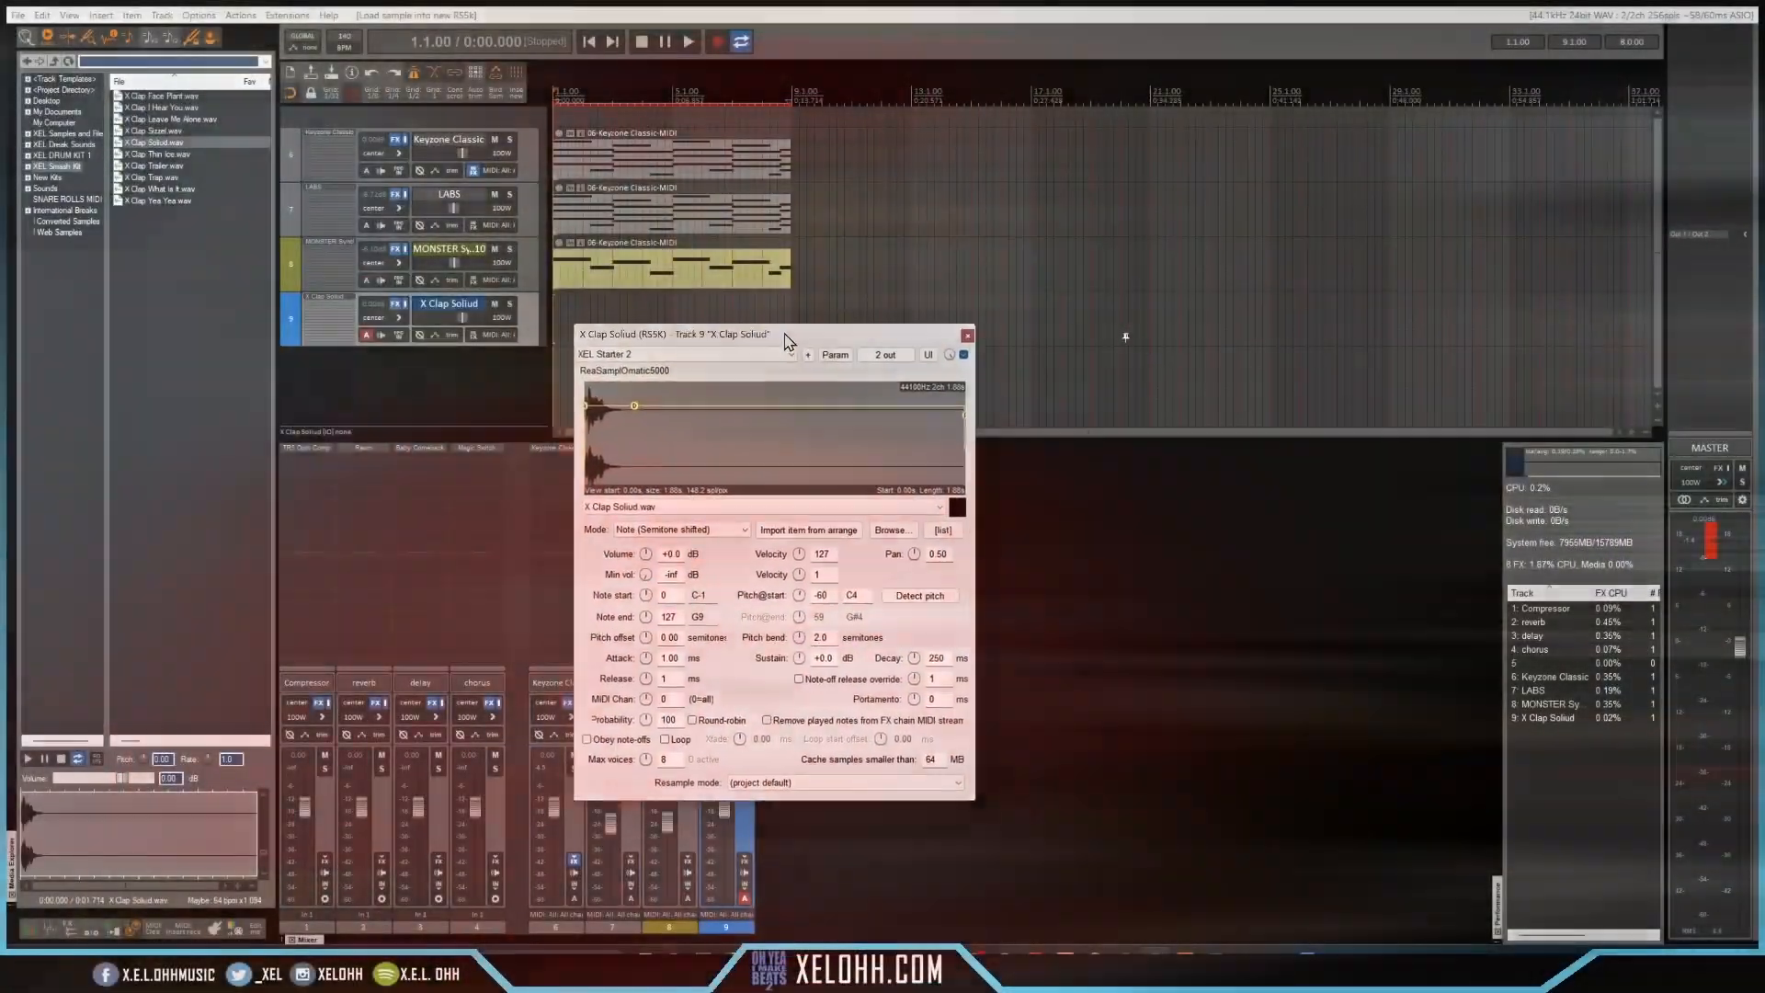
Load the X 808 Good Lord C# - C.wav sample from the XEL Smash Kit into a new ReaSamplOmatic5000 track
left_click_drag(778, 338, 765, 362)
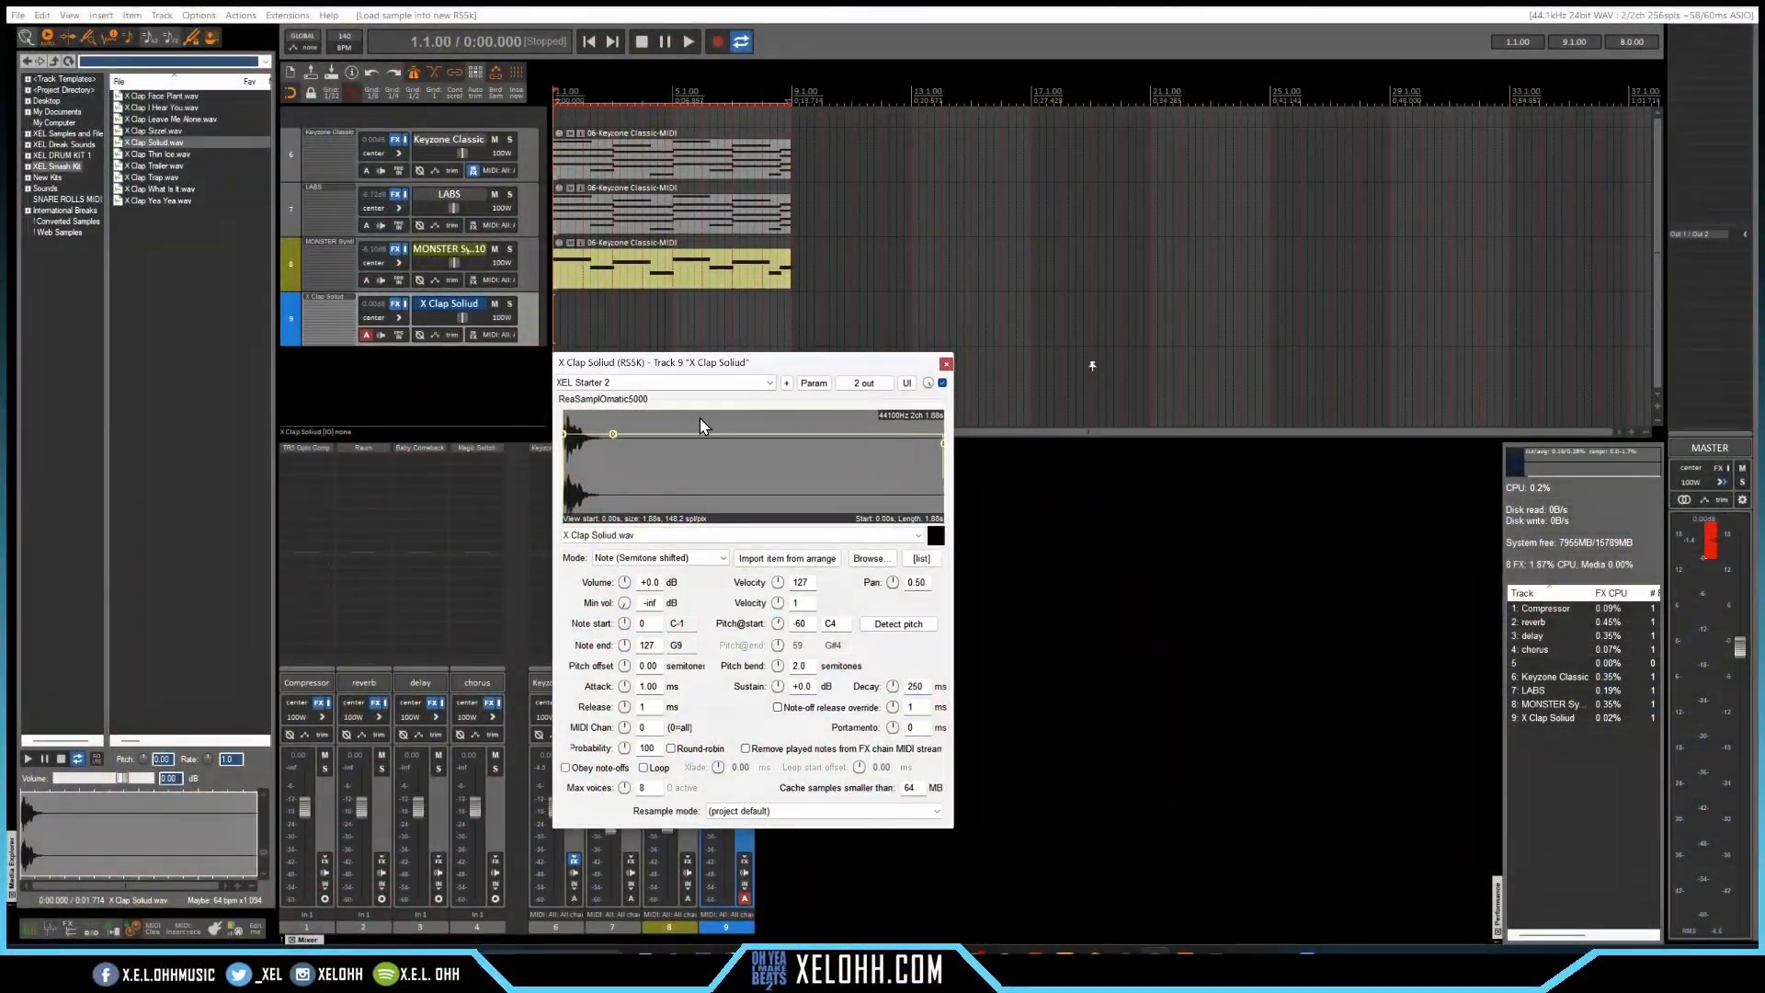
left_click(936, 537)
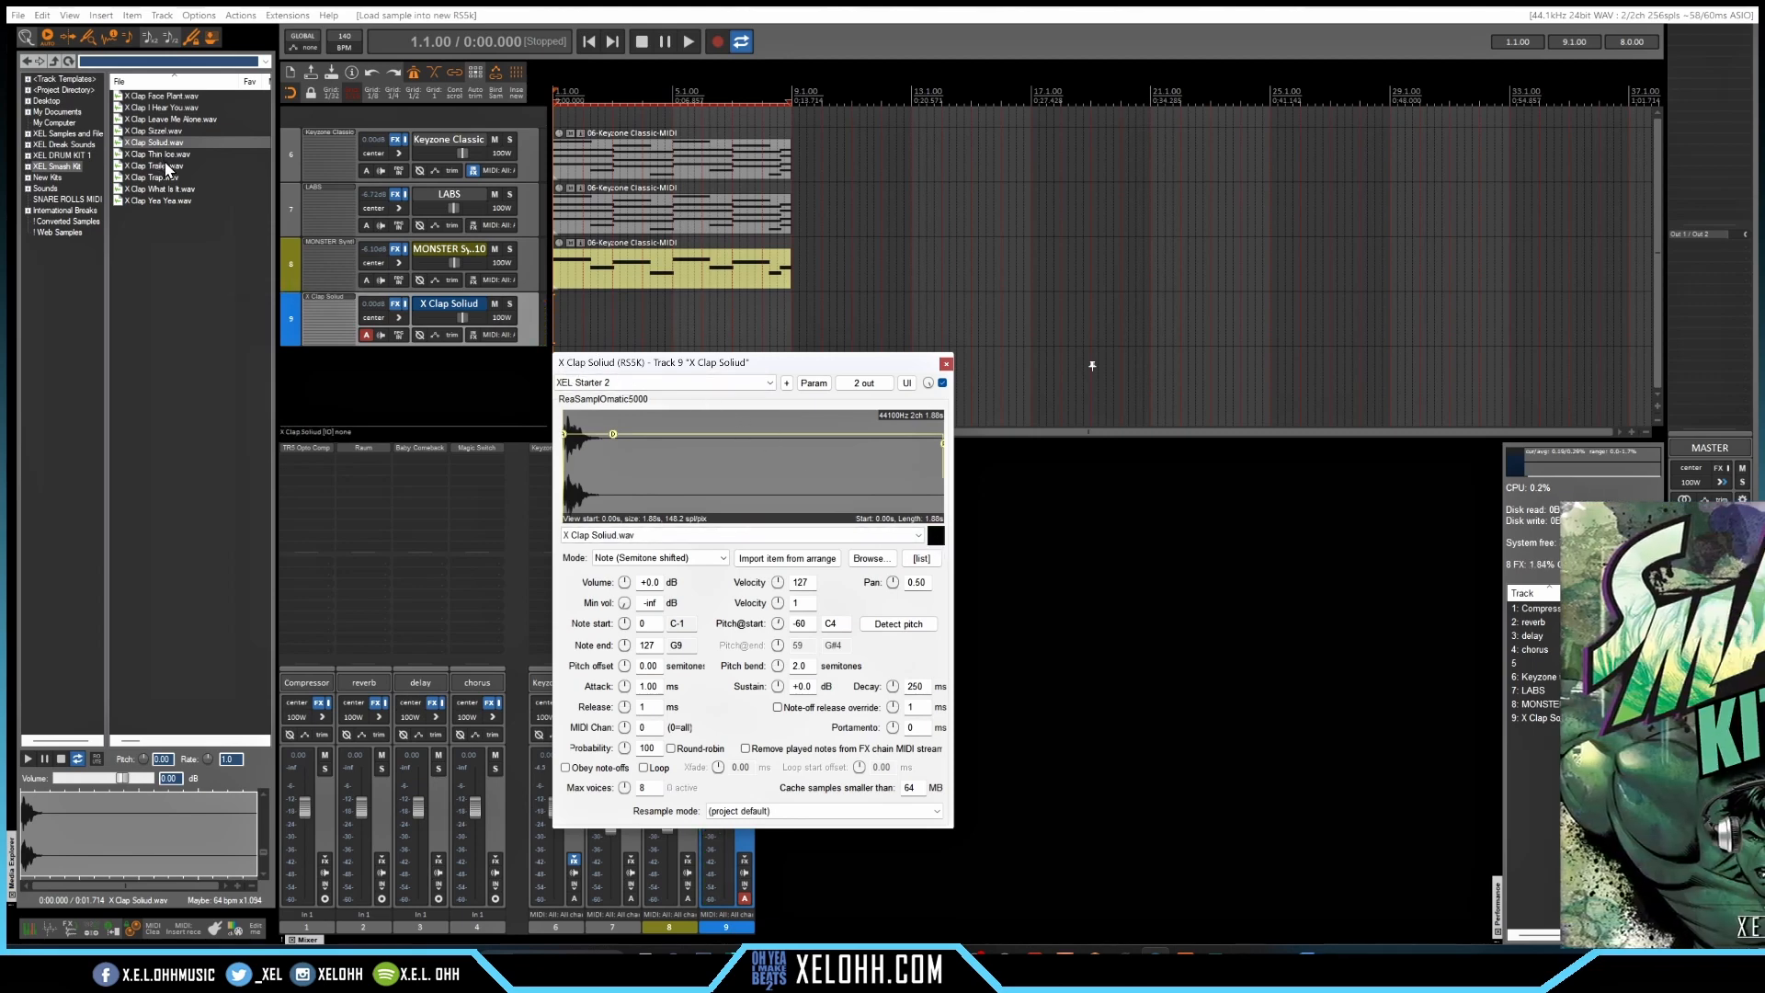
left_click(66, 164)
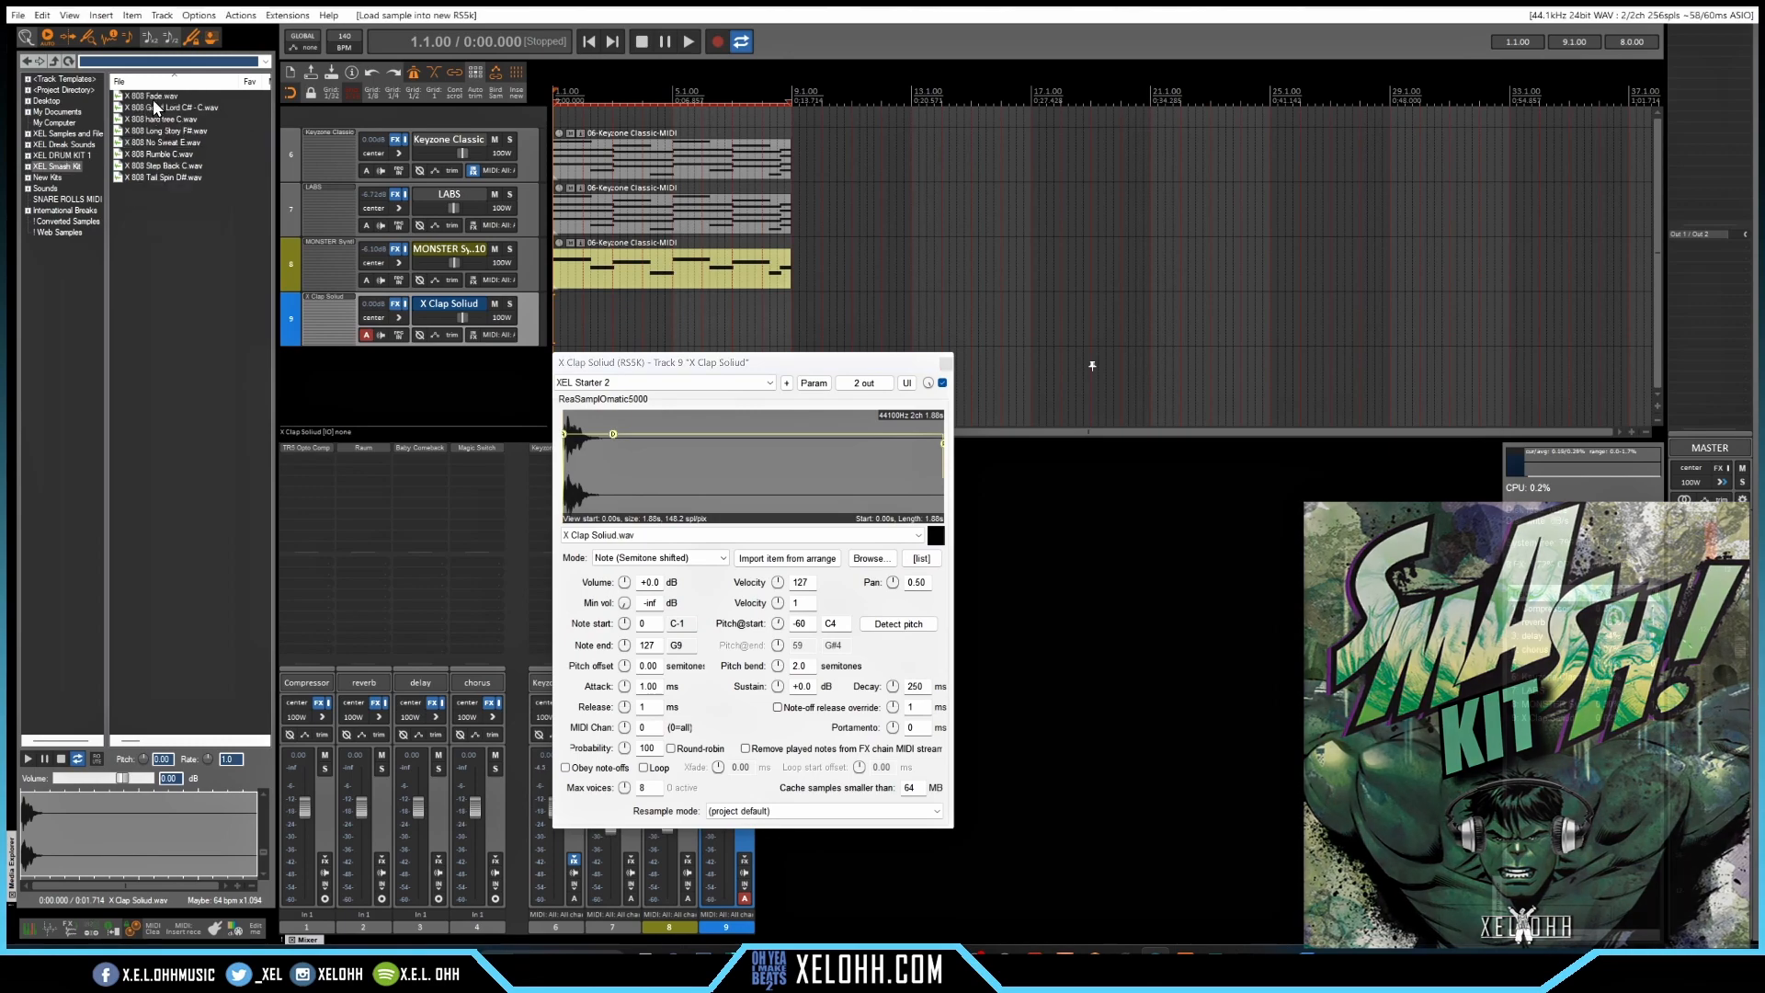
double_click(152, 107)
left_click_drag(335, 97, 802, 355)
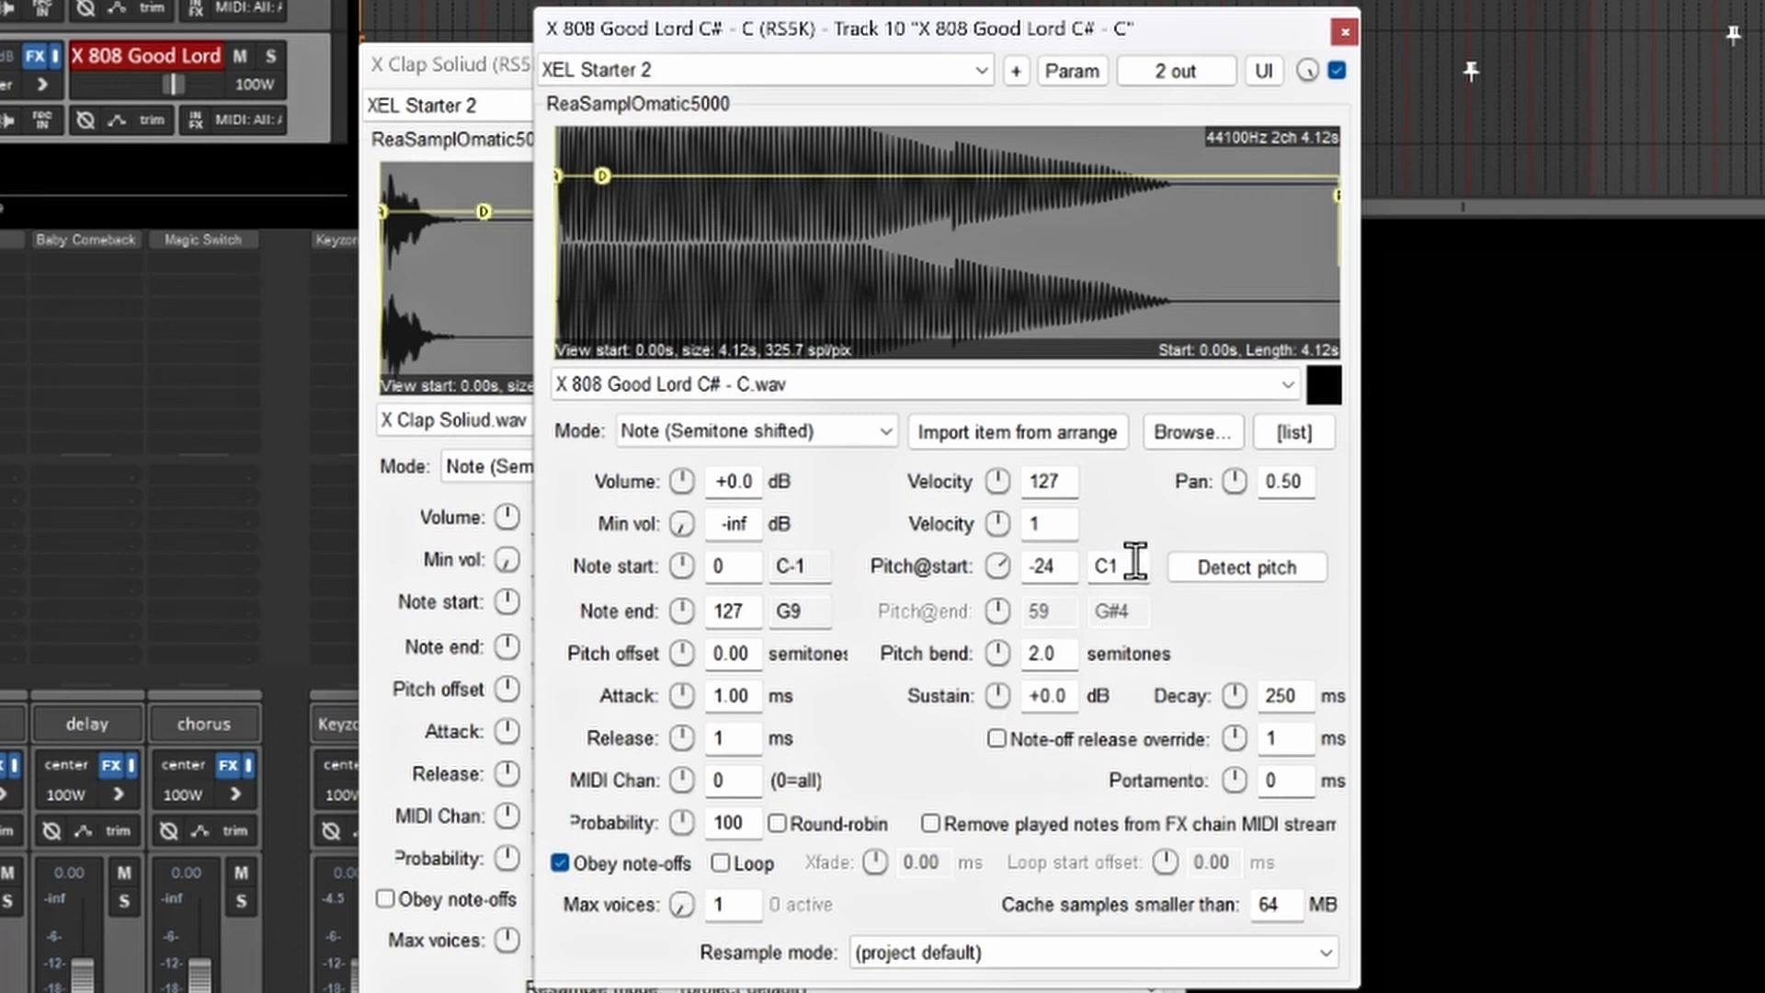
Set the 808 sampler's start pitch to C4, note-off release override to 4 ms and portamento to 8 ms, and close both sampler windows
key("BackSpace")
type("4")
left_click(993, 742)
left_click_drag(1234, 742, 1233, 776)
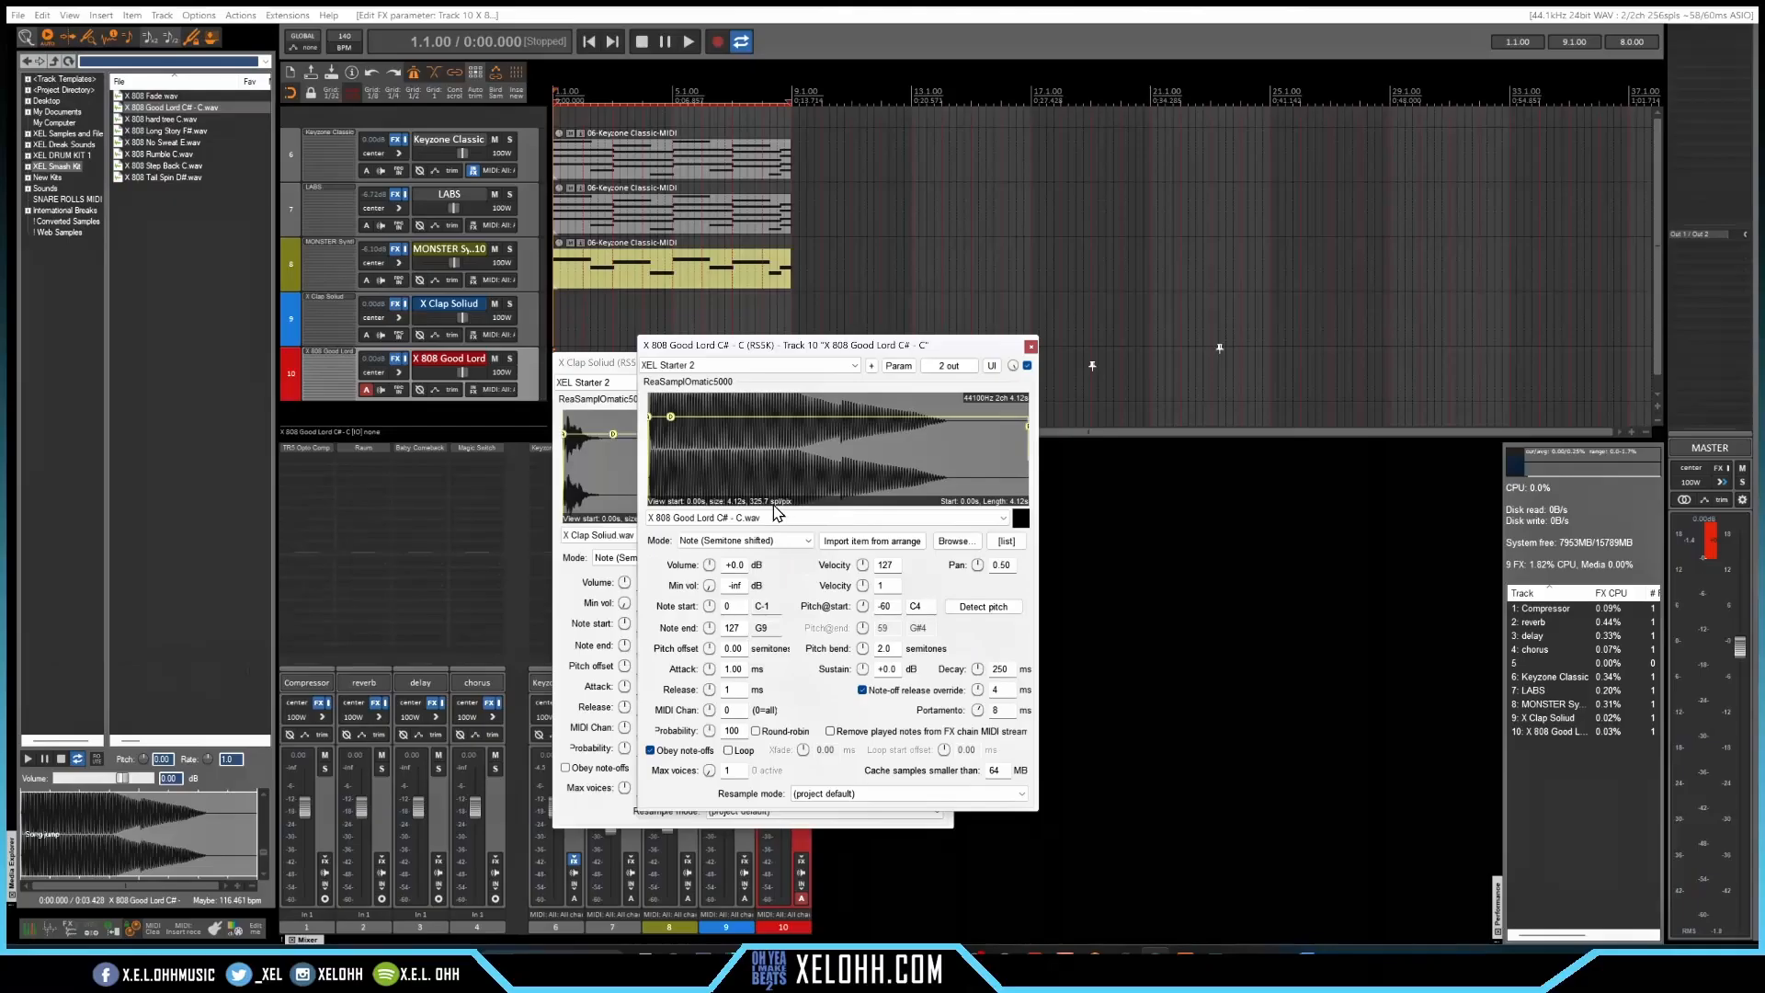
left_click(1031, 348)
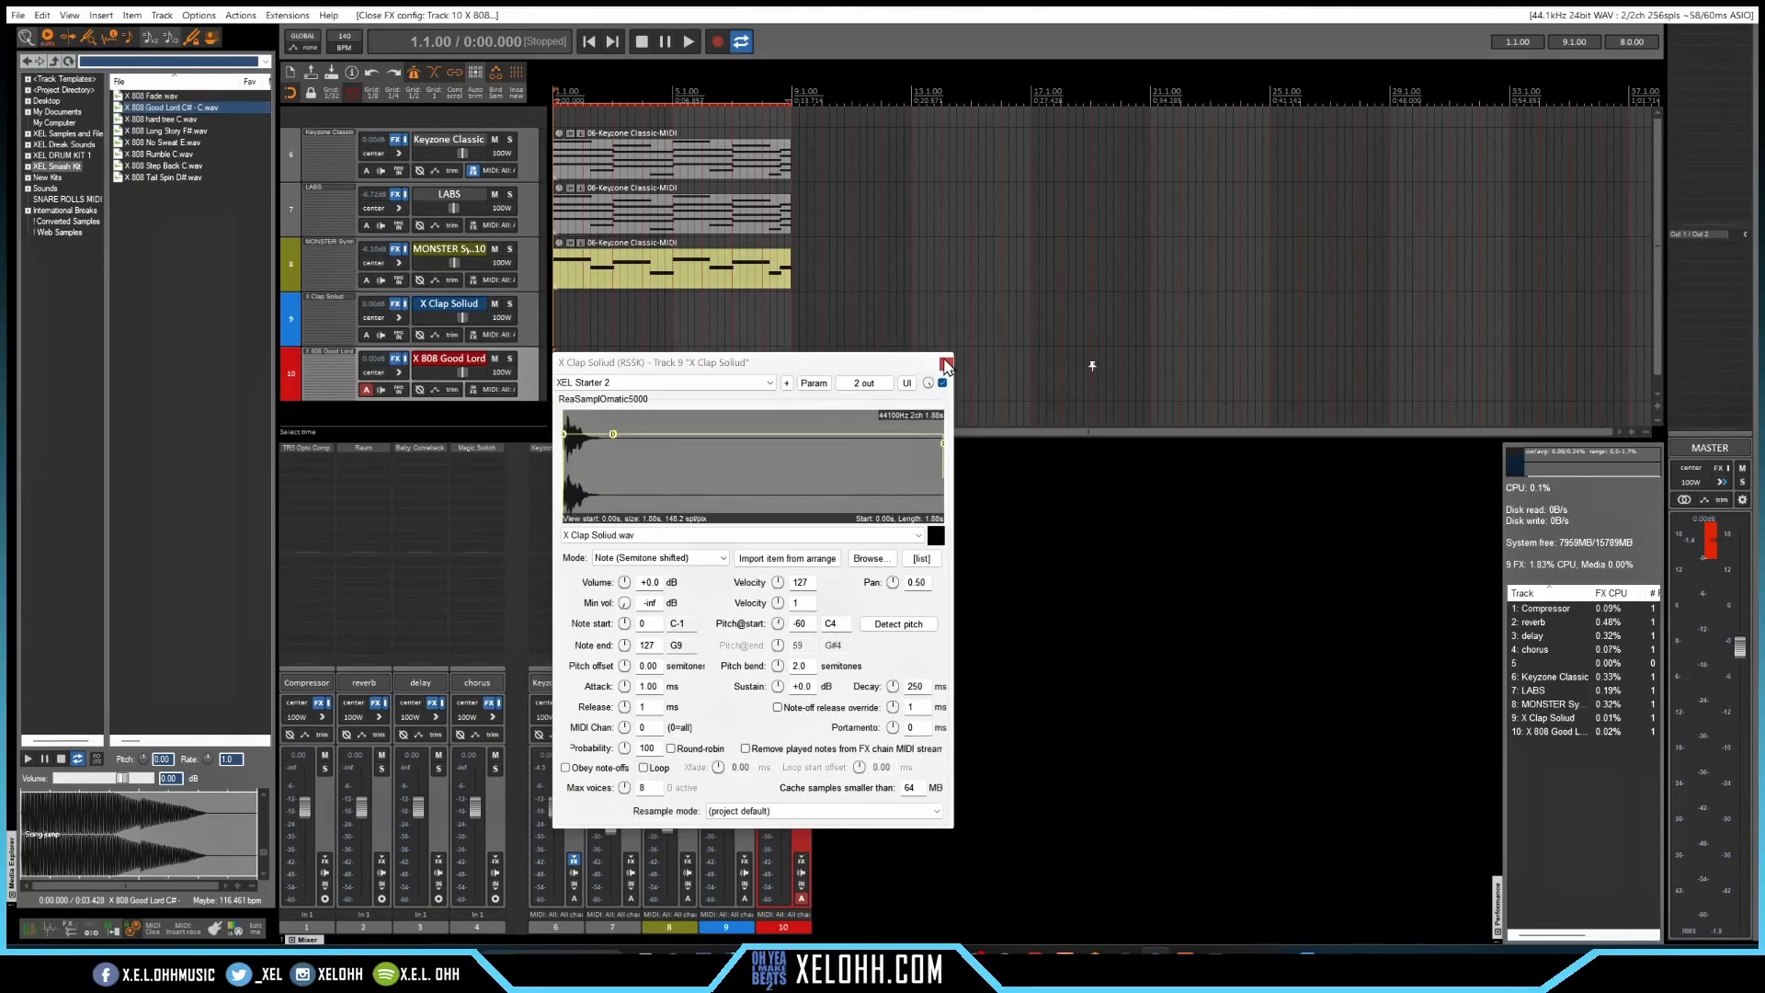
left_click(946, 364)
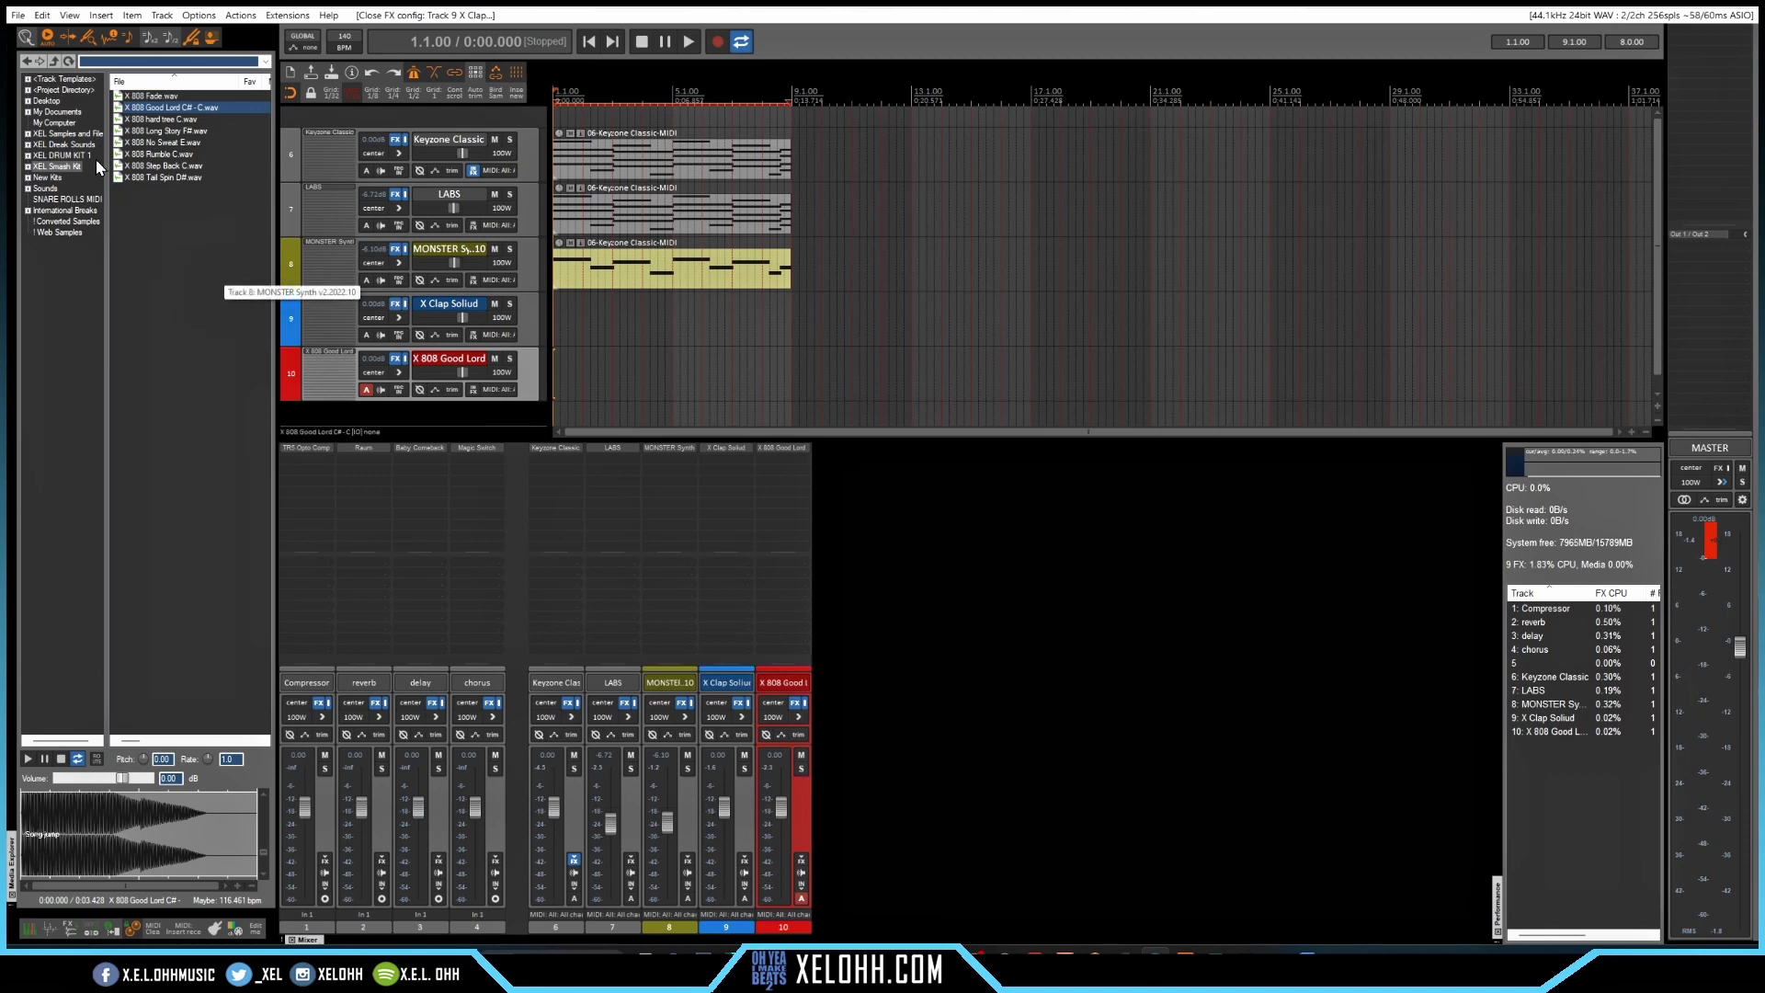
Load X HiHat Chop.wav on its own track and copy the MONSTER Synth bass item onto the 808 track, opening the copy for note editing
left_click(52, 168)
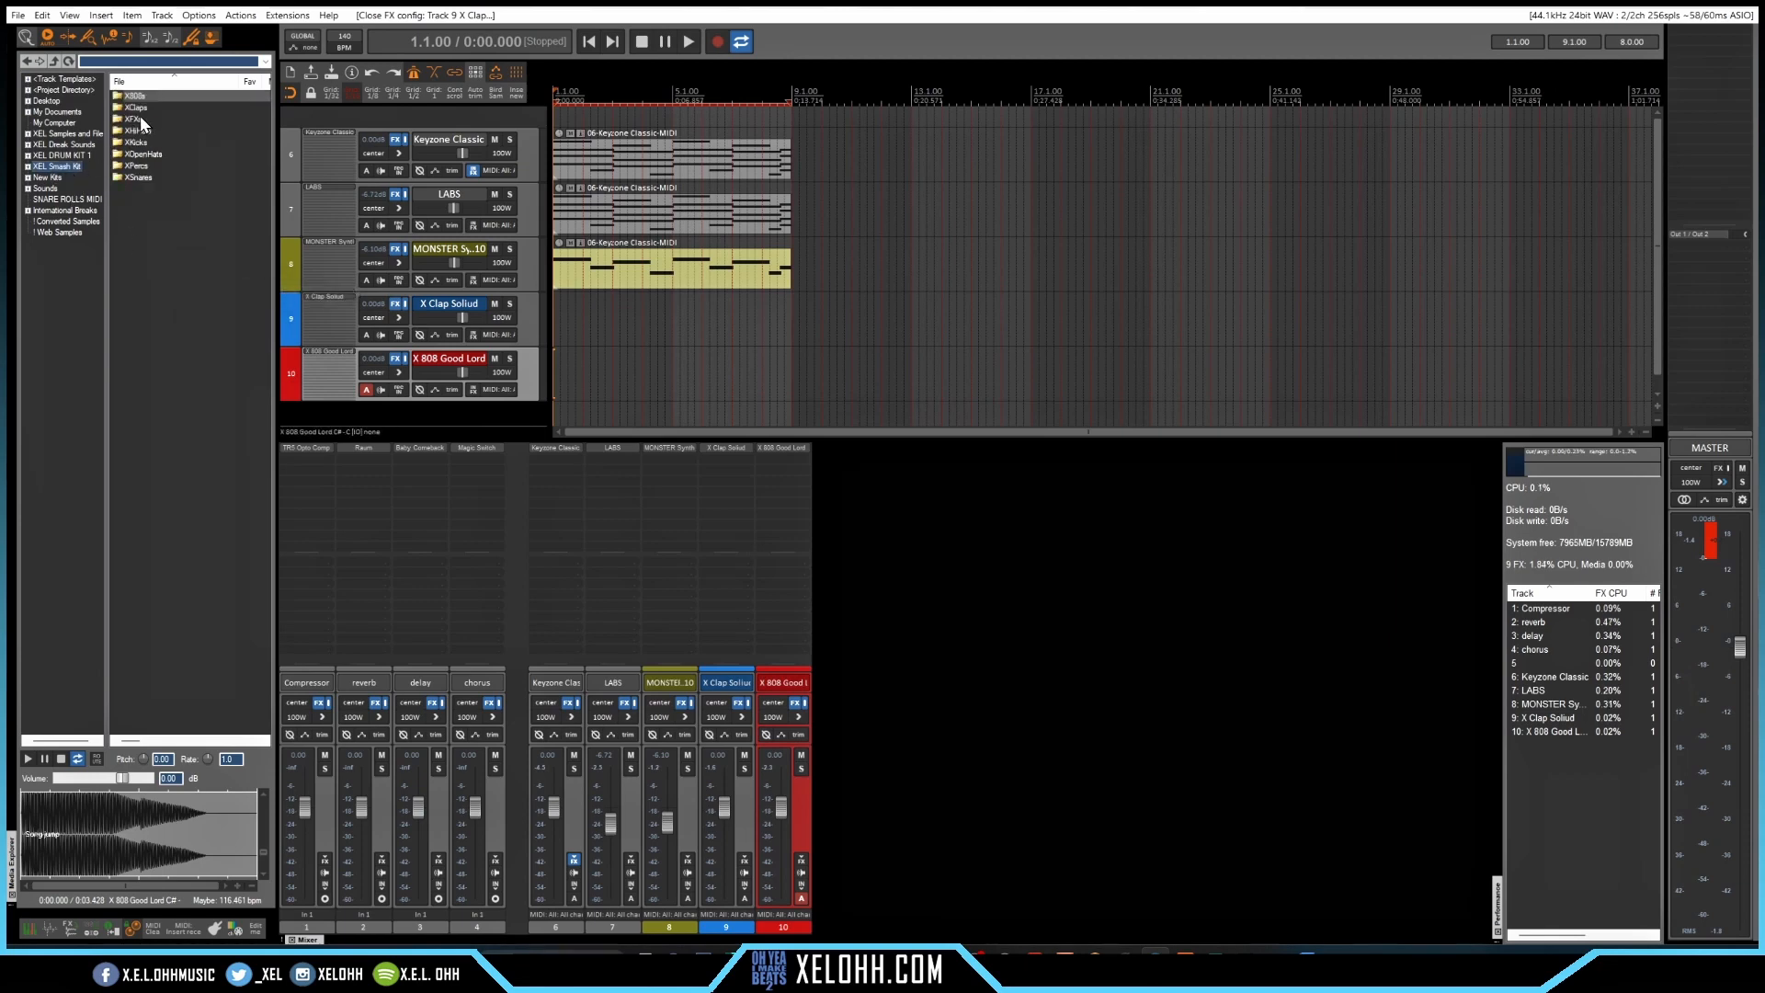
left_click_drag(581, 279, 572, 329)
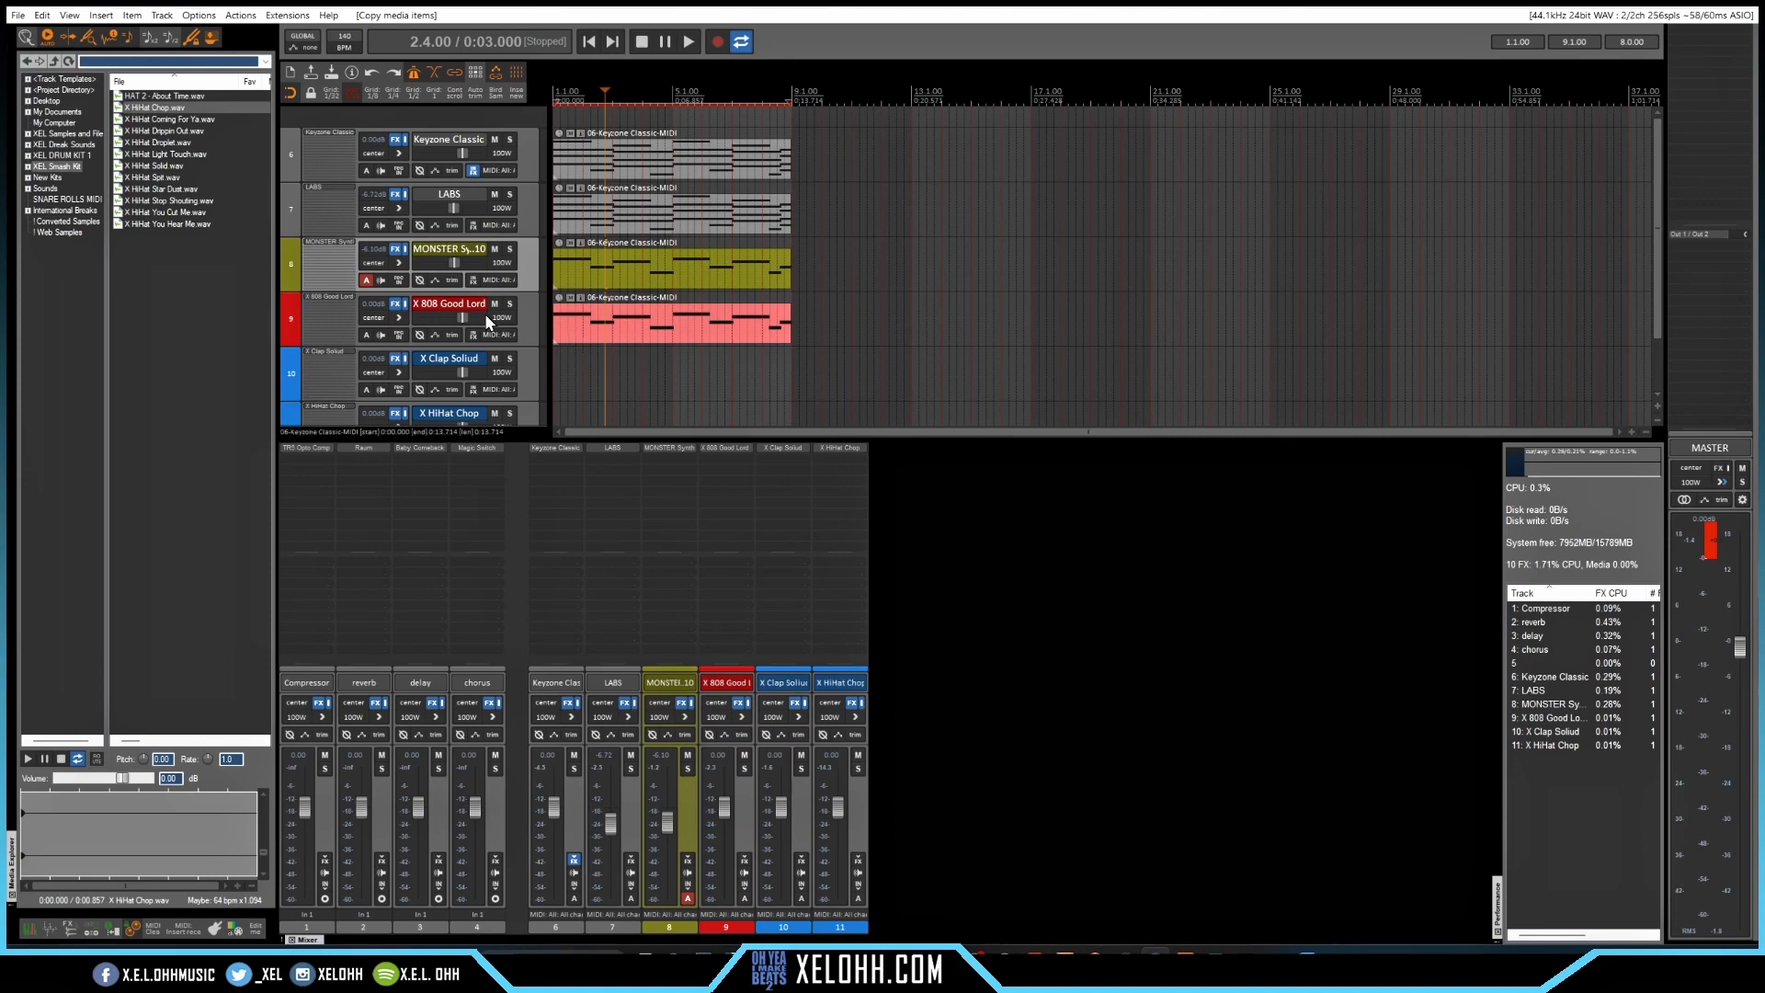
double_click(578, 325)
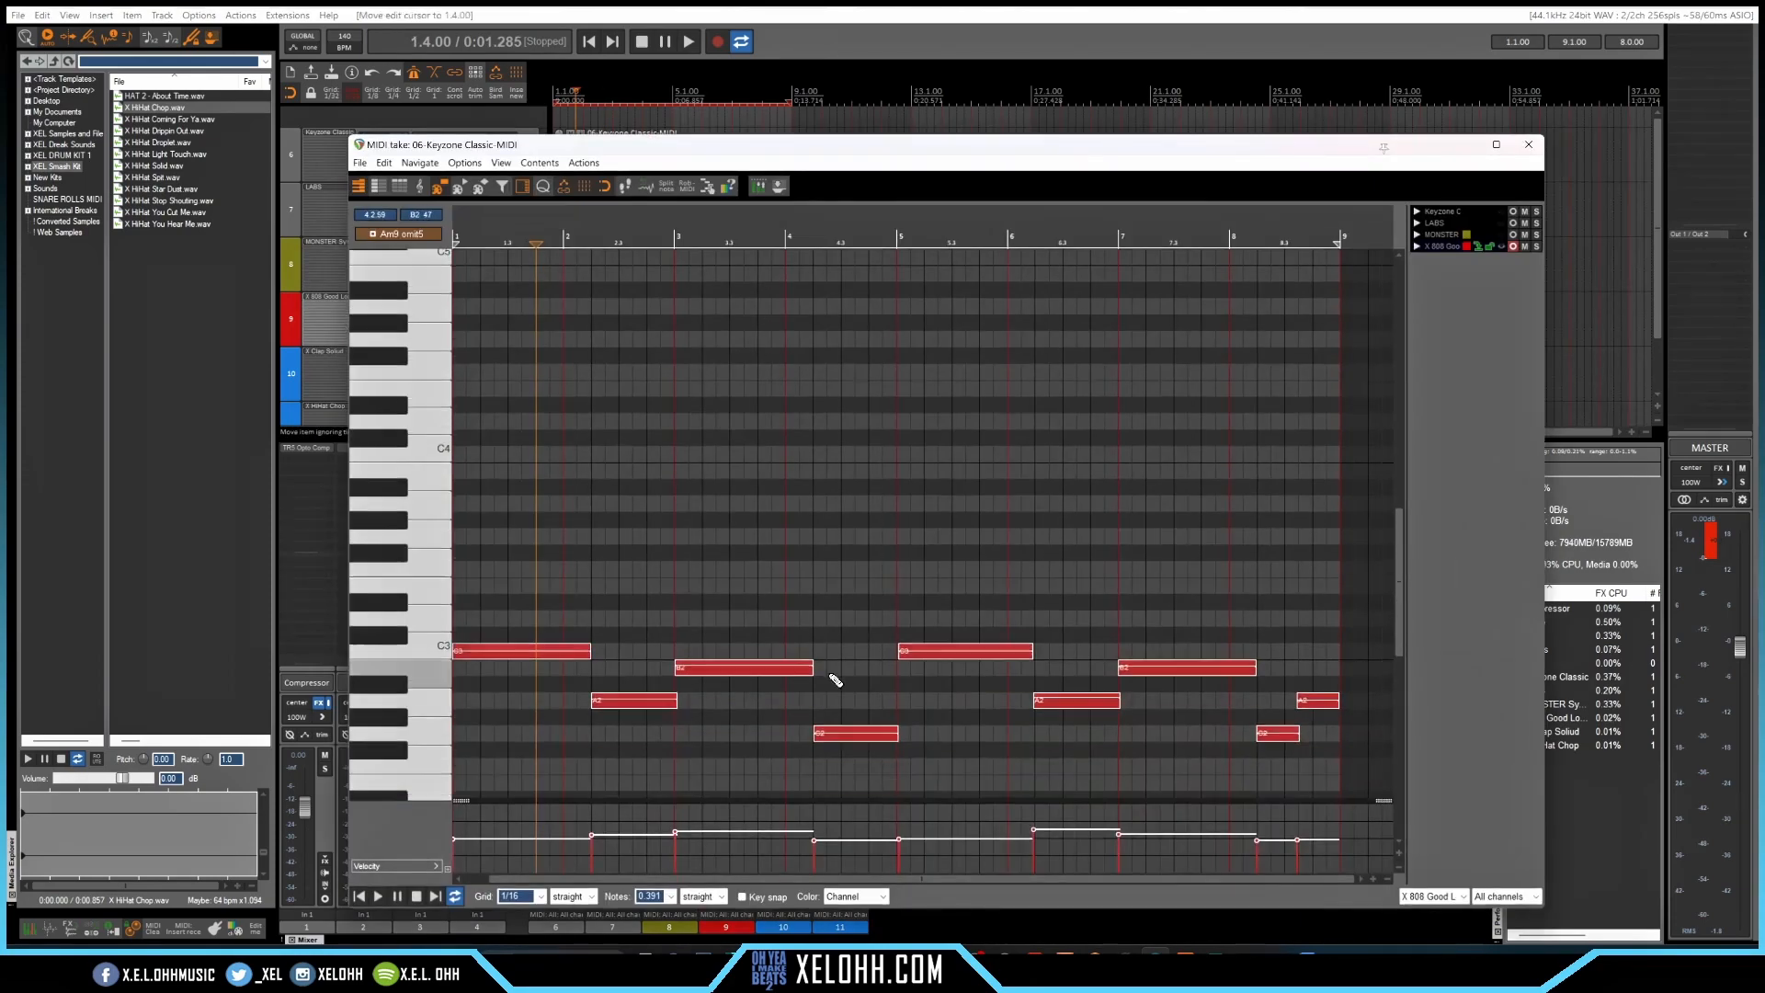
Raise all notes of the 808 item by one octave and play them from the start
scroll(833, 685, "down", 4)
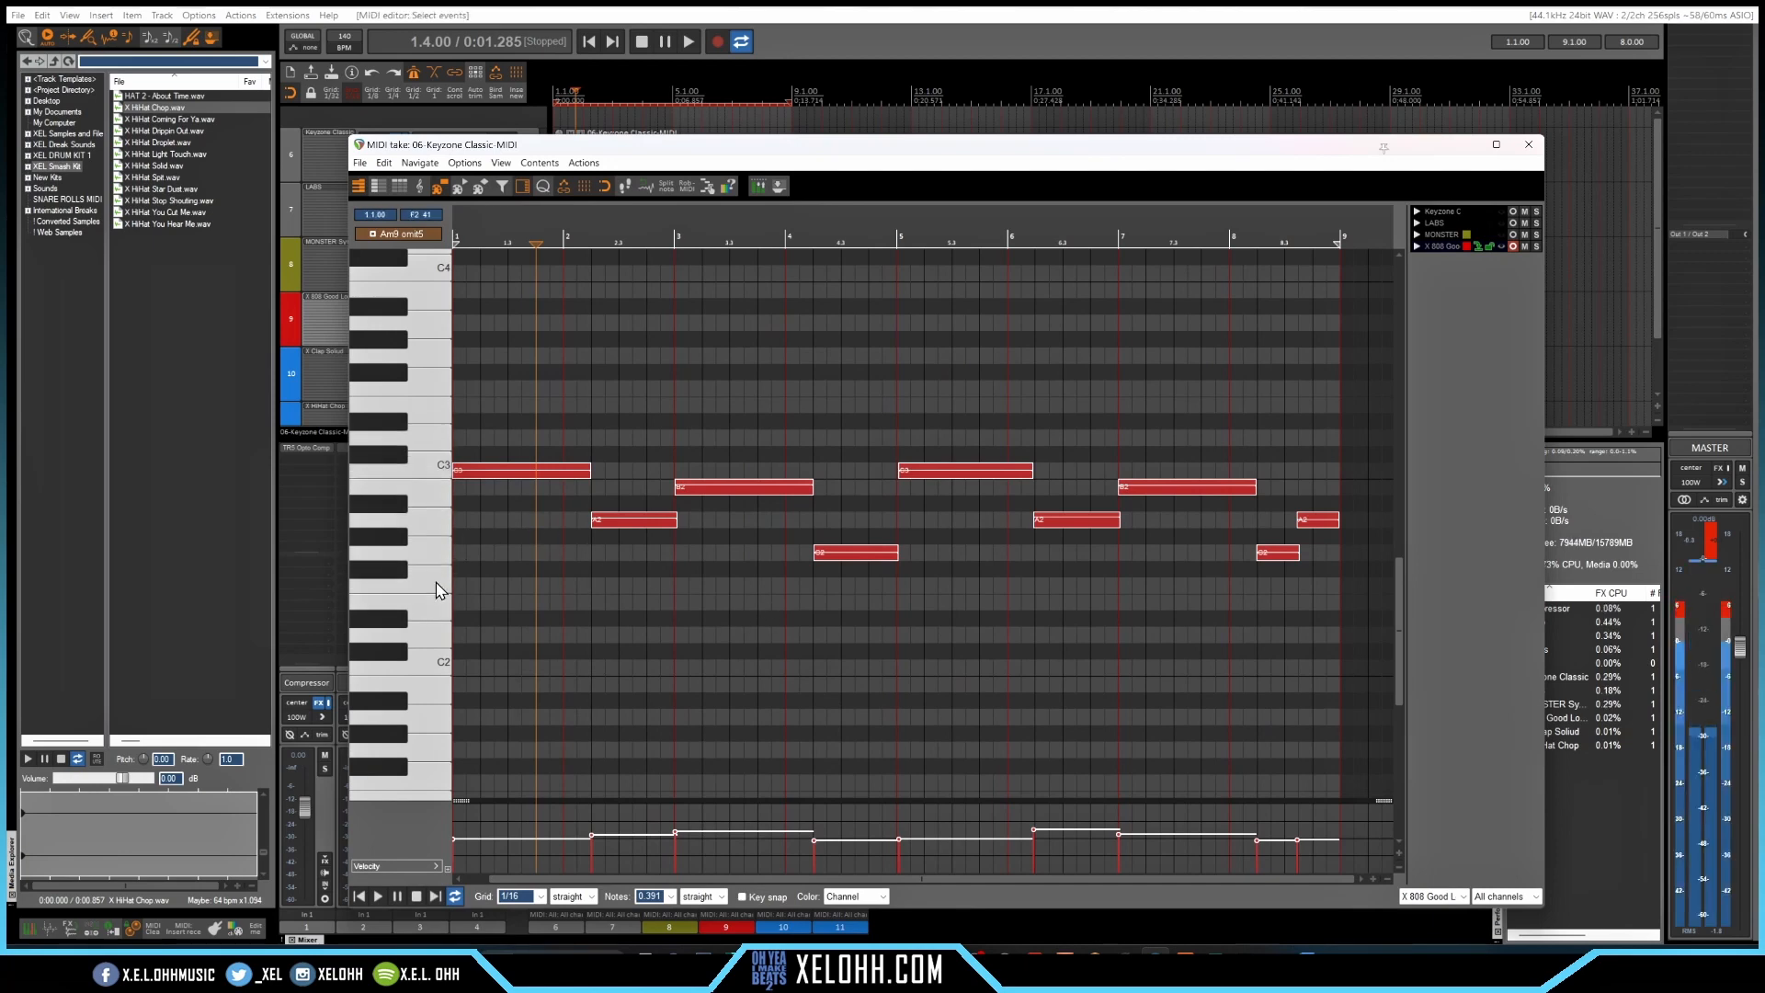
key("ctrl+Up")
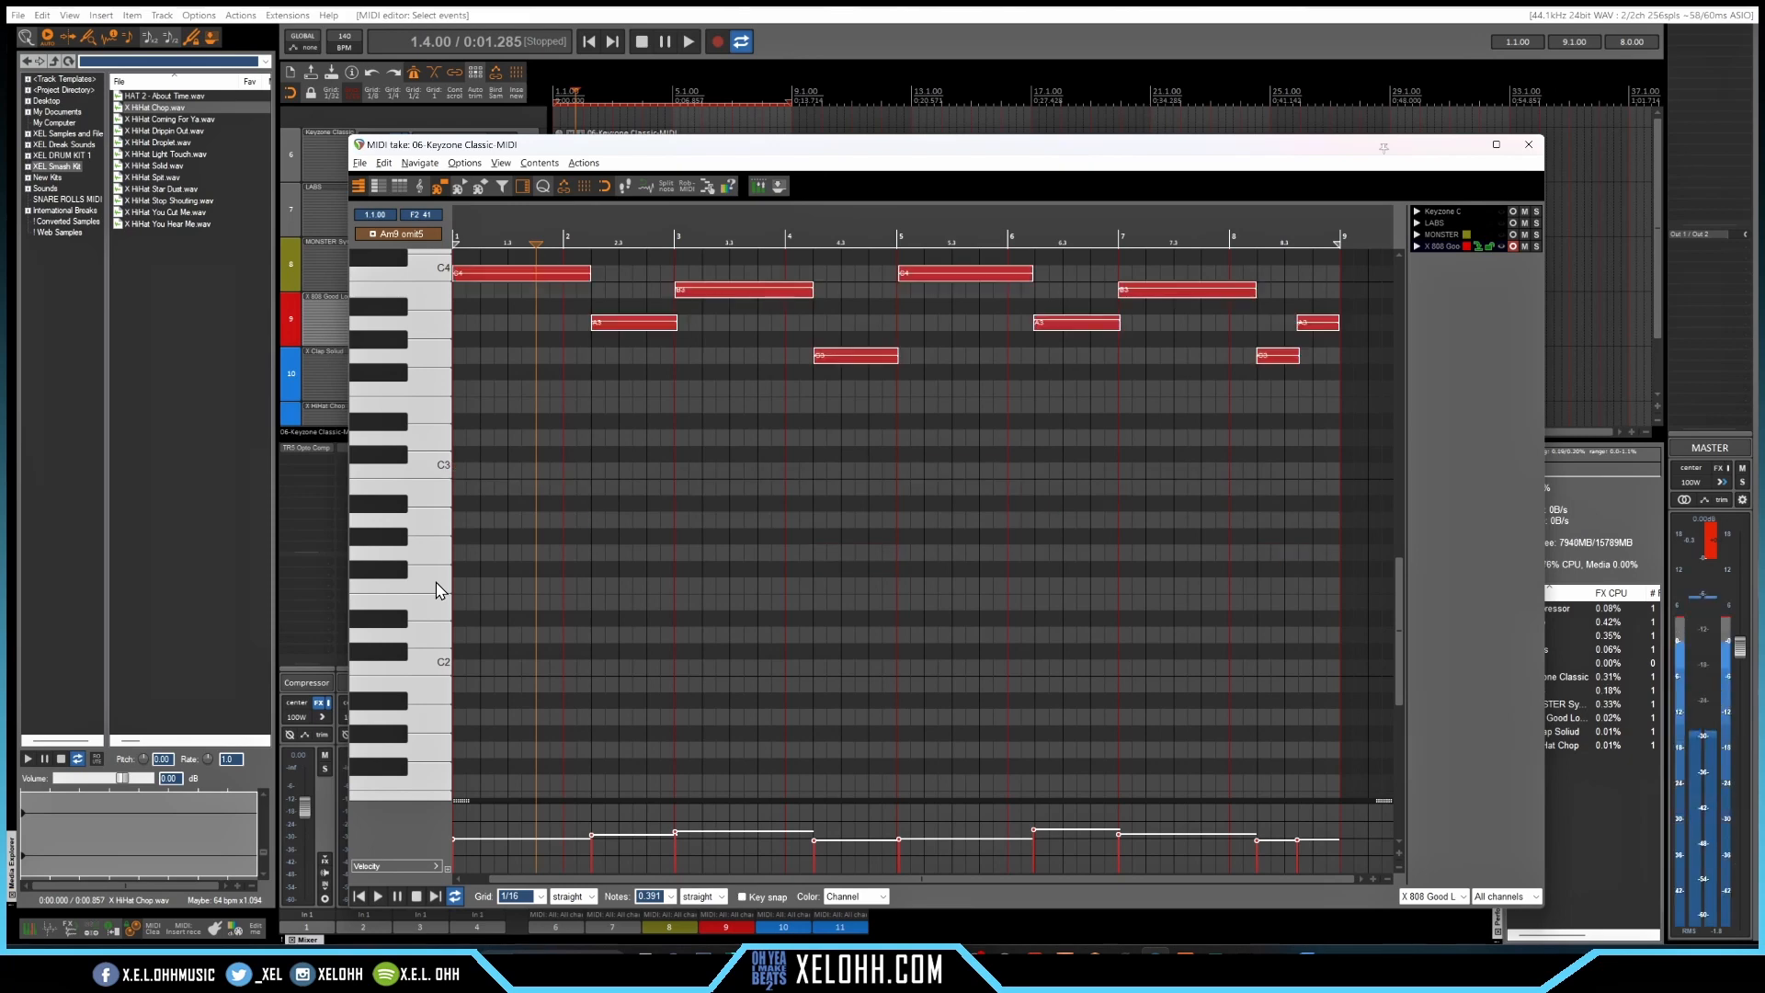
key("w")
key("space")
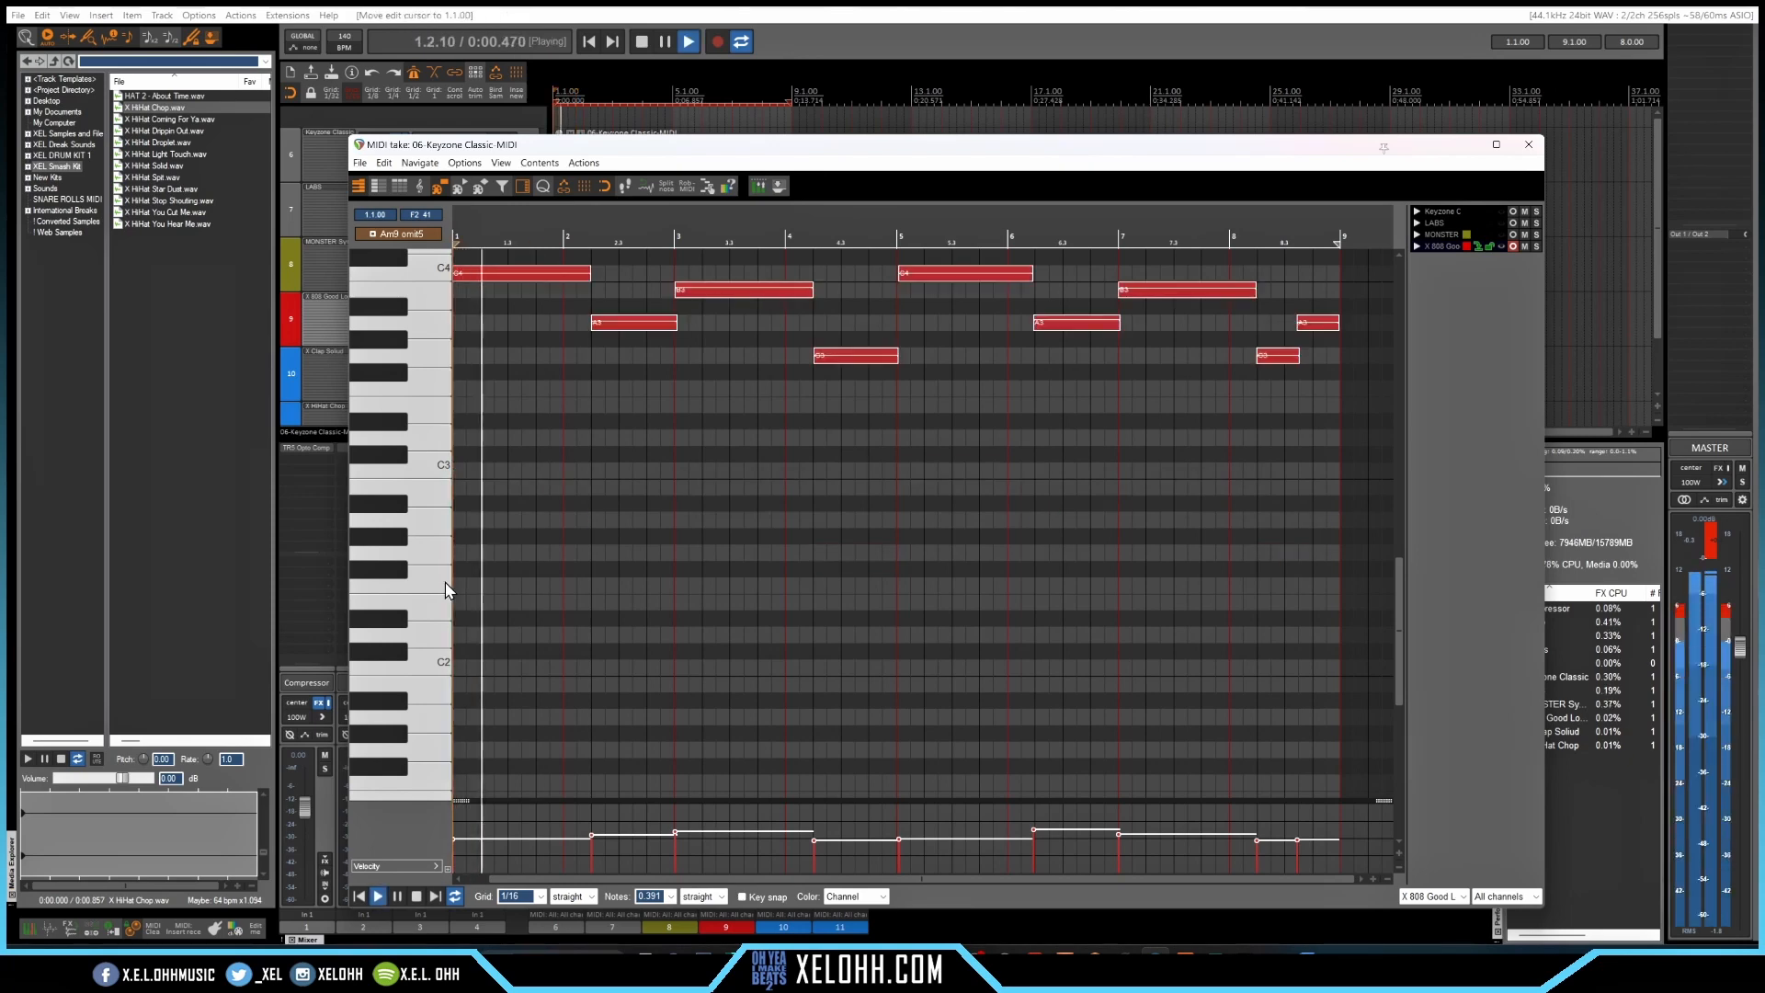
key("space")
Shorten all 808 notes to quarter notes and add a C4 hit on beat 4 of bar 1
scroll(405, 563, "up", 3)
scroll(418, 563, "up", 2)
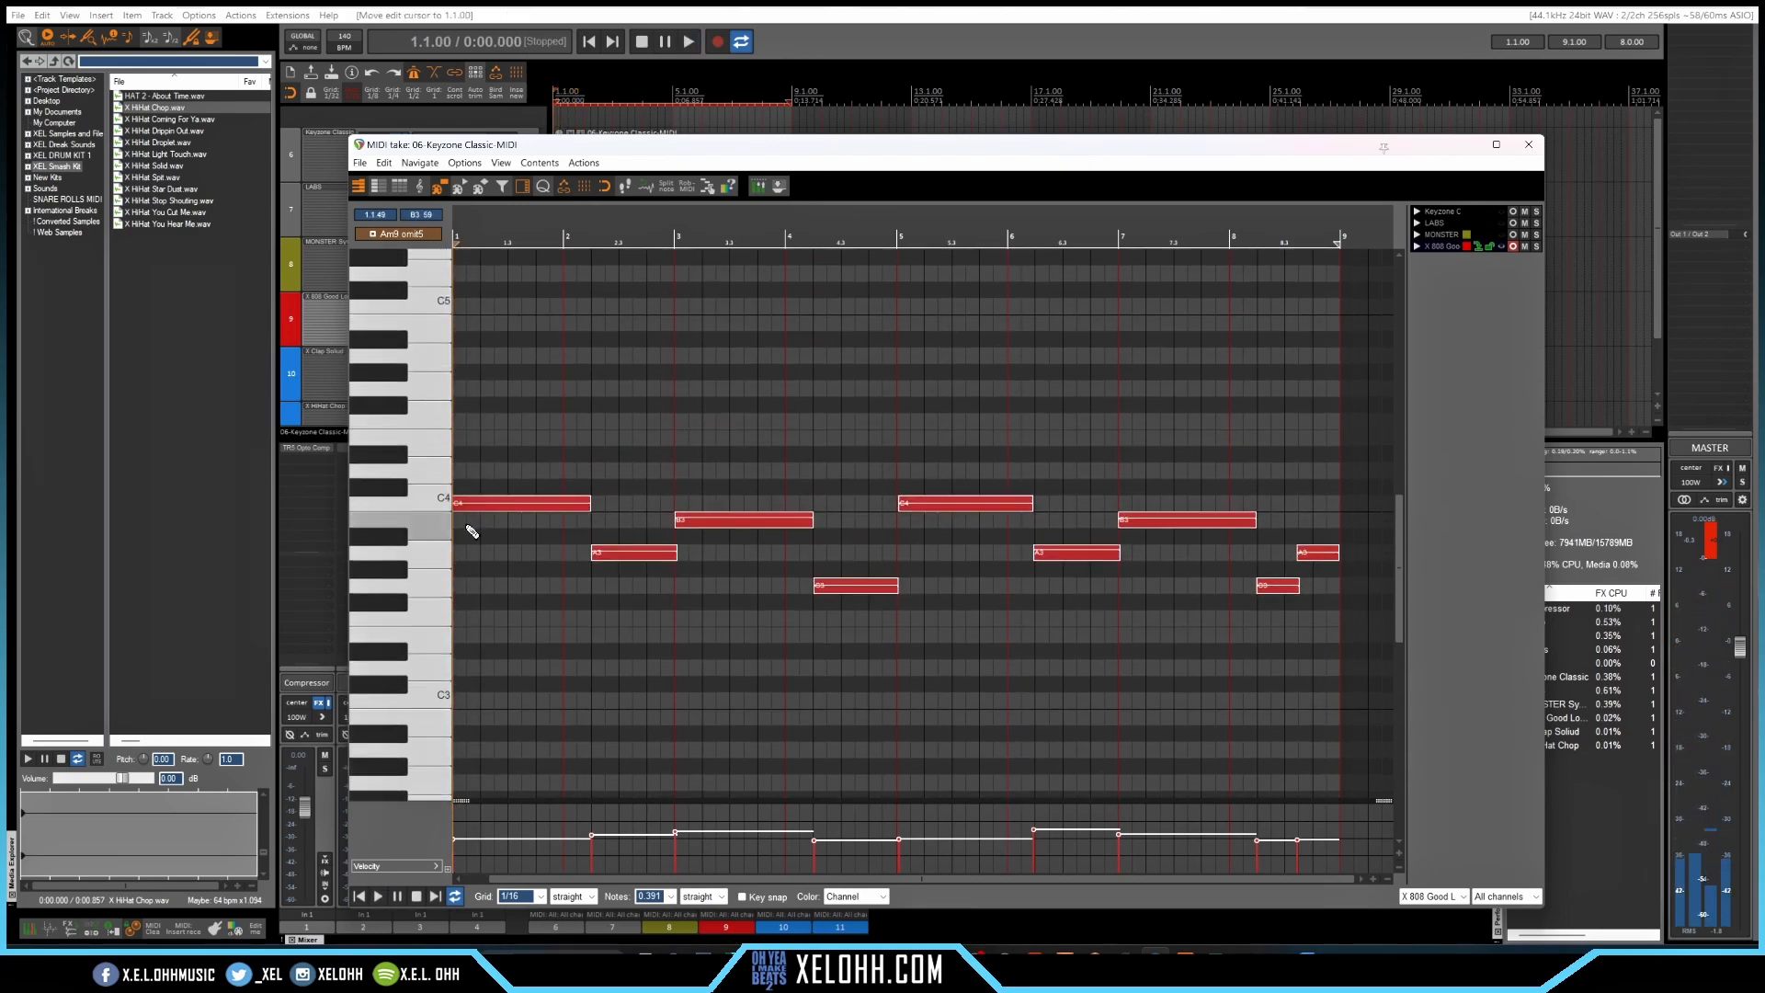
scroll(450, 543, "up", 1)
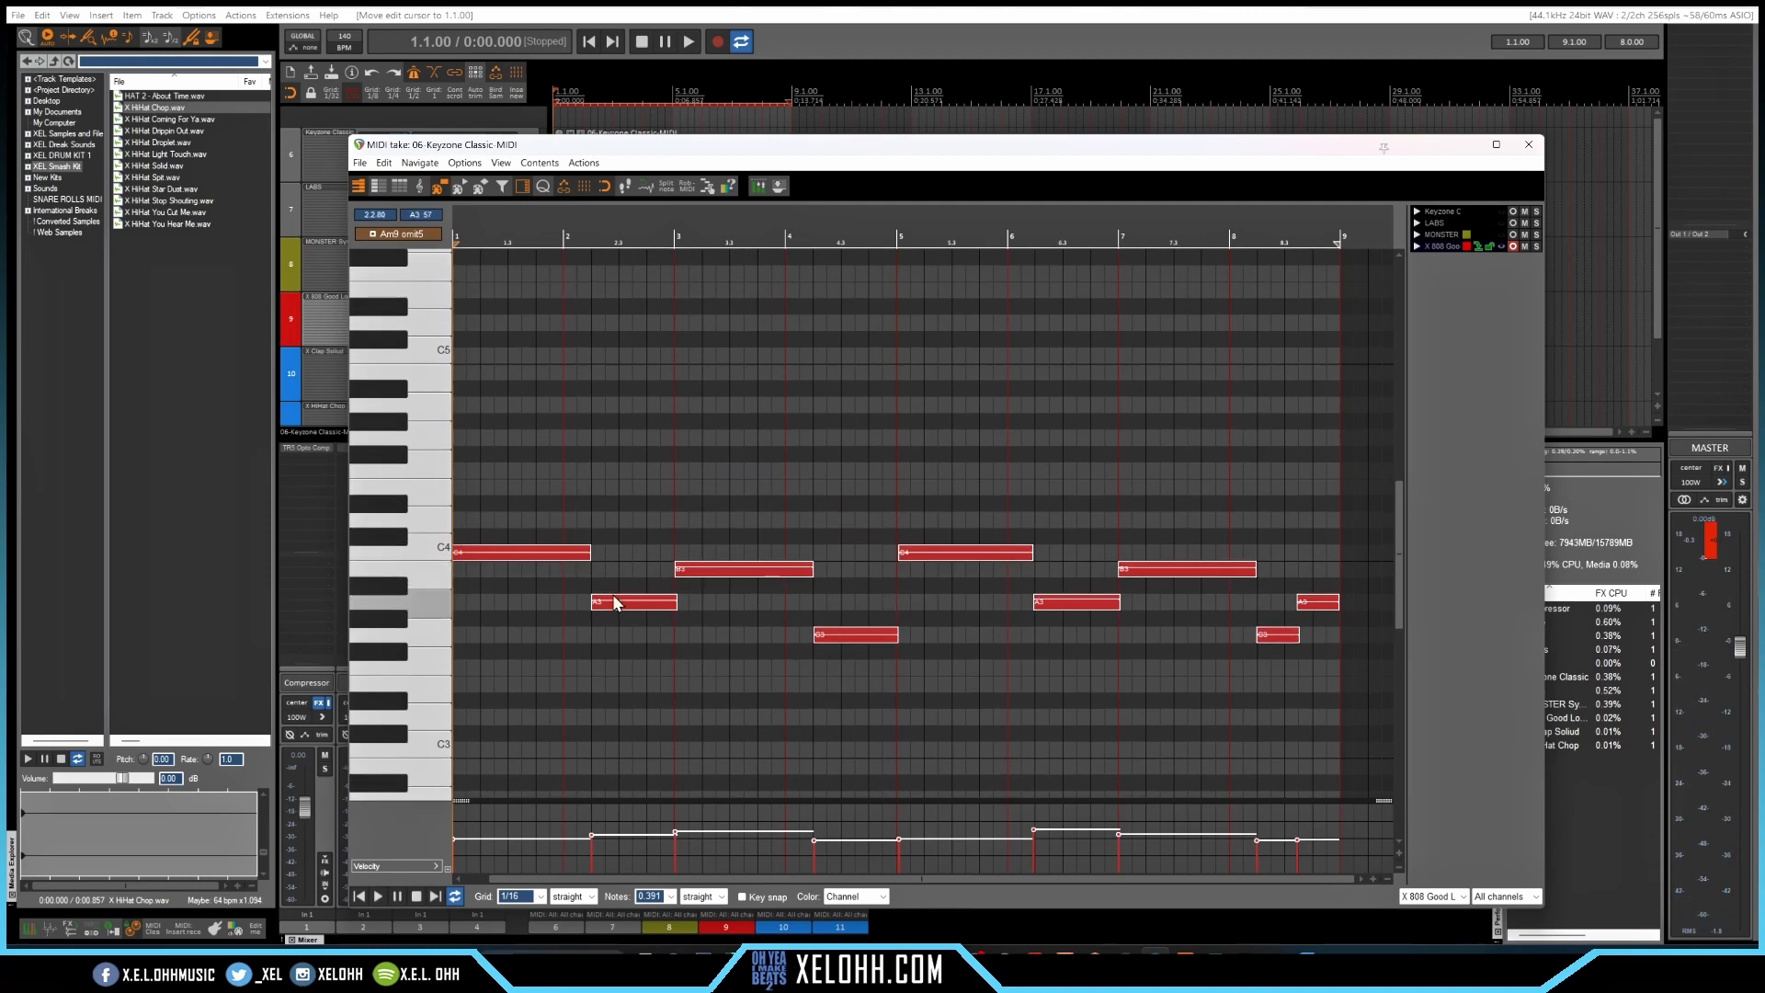
key("g")
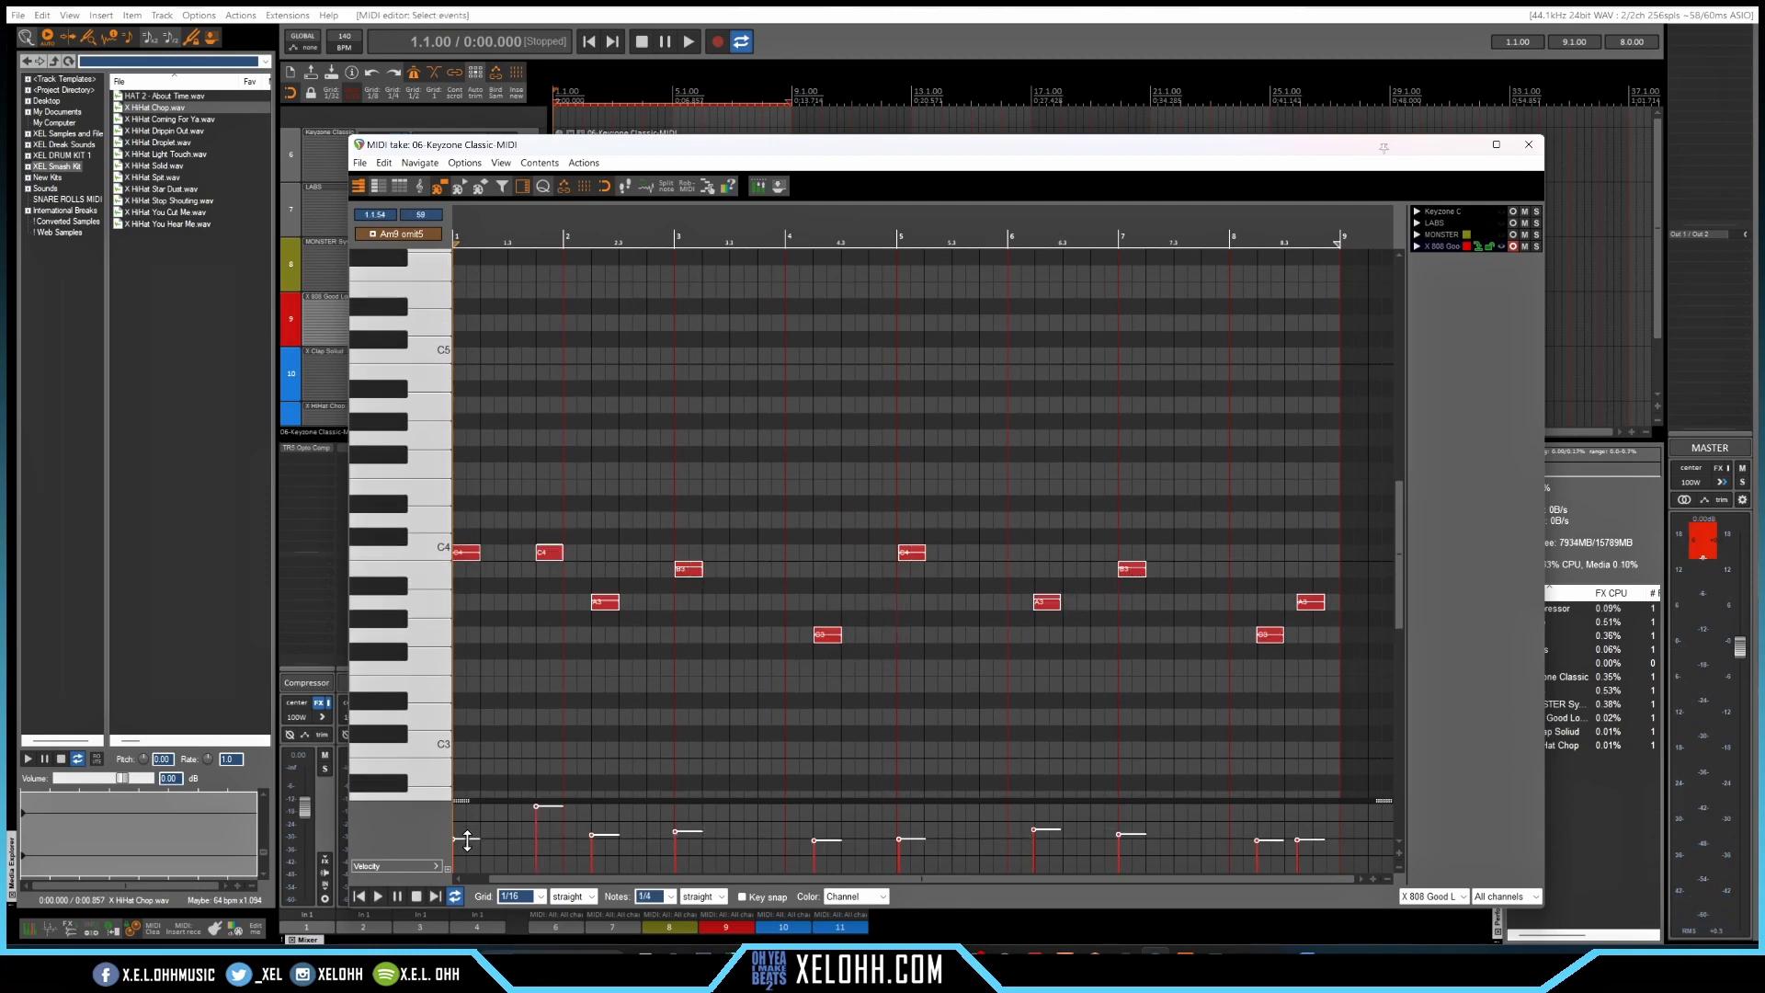
Set all 808 notes to one equal velocity slightly below maximum and play the pattern
left_click_drag(466, 839, 387, 538)
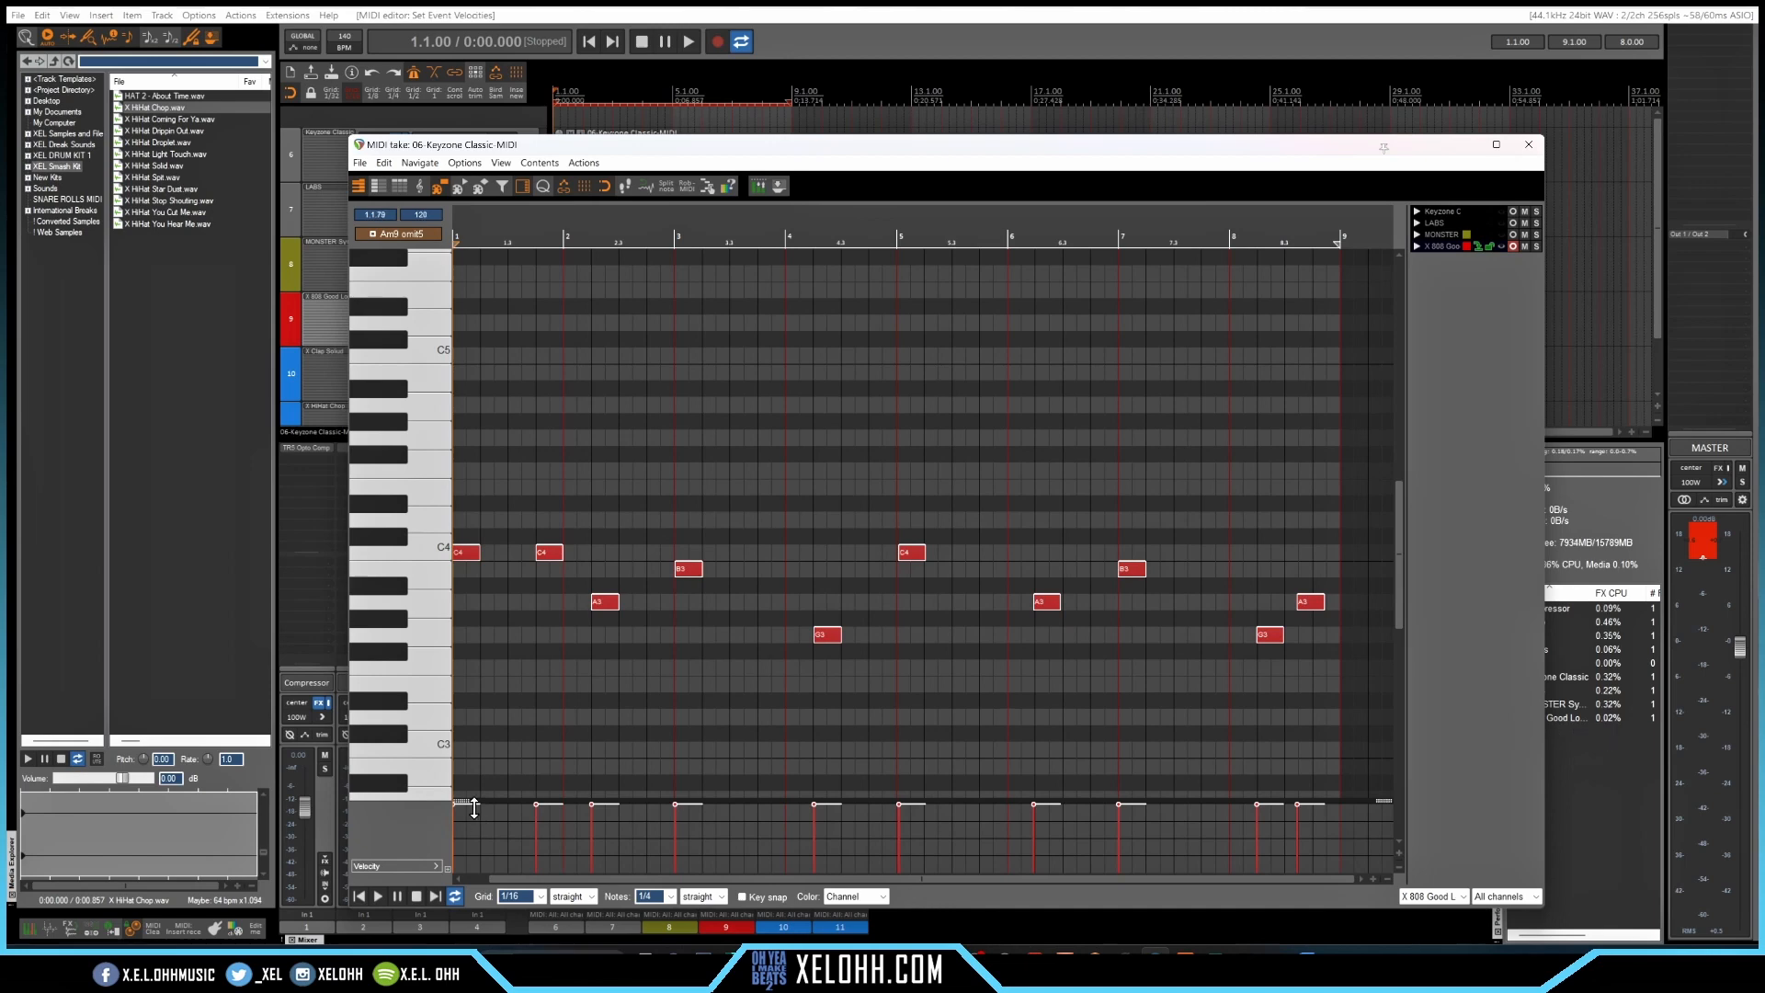
left_click_drag(475, 807, 478, 825)
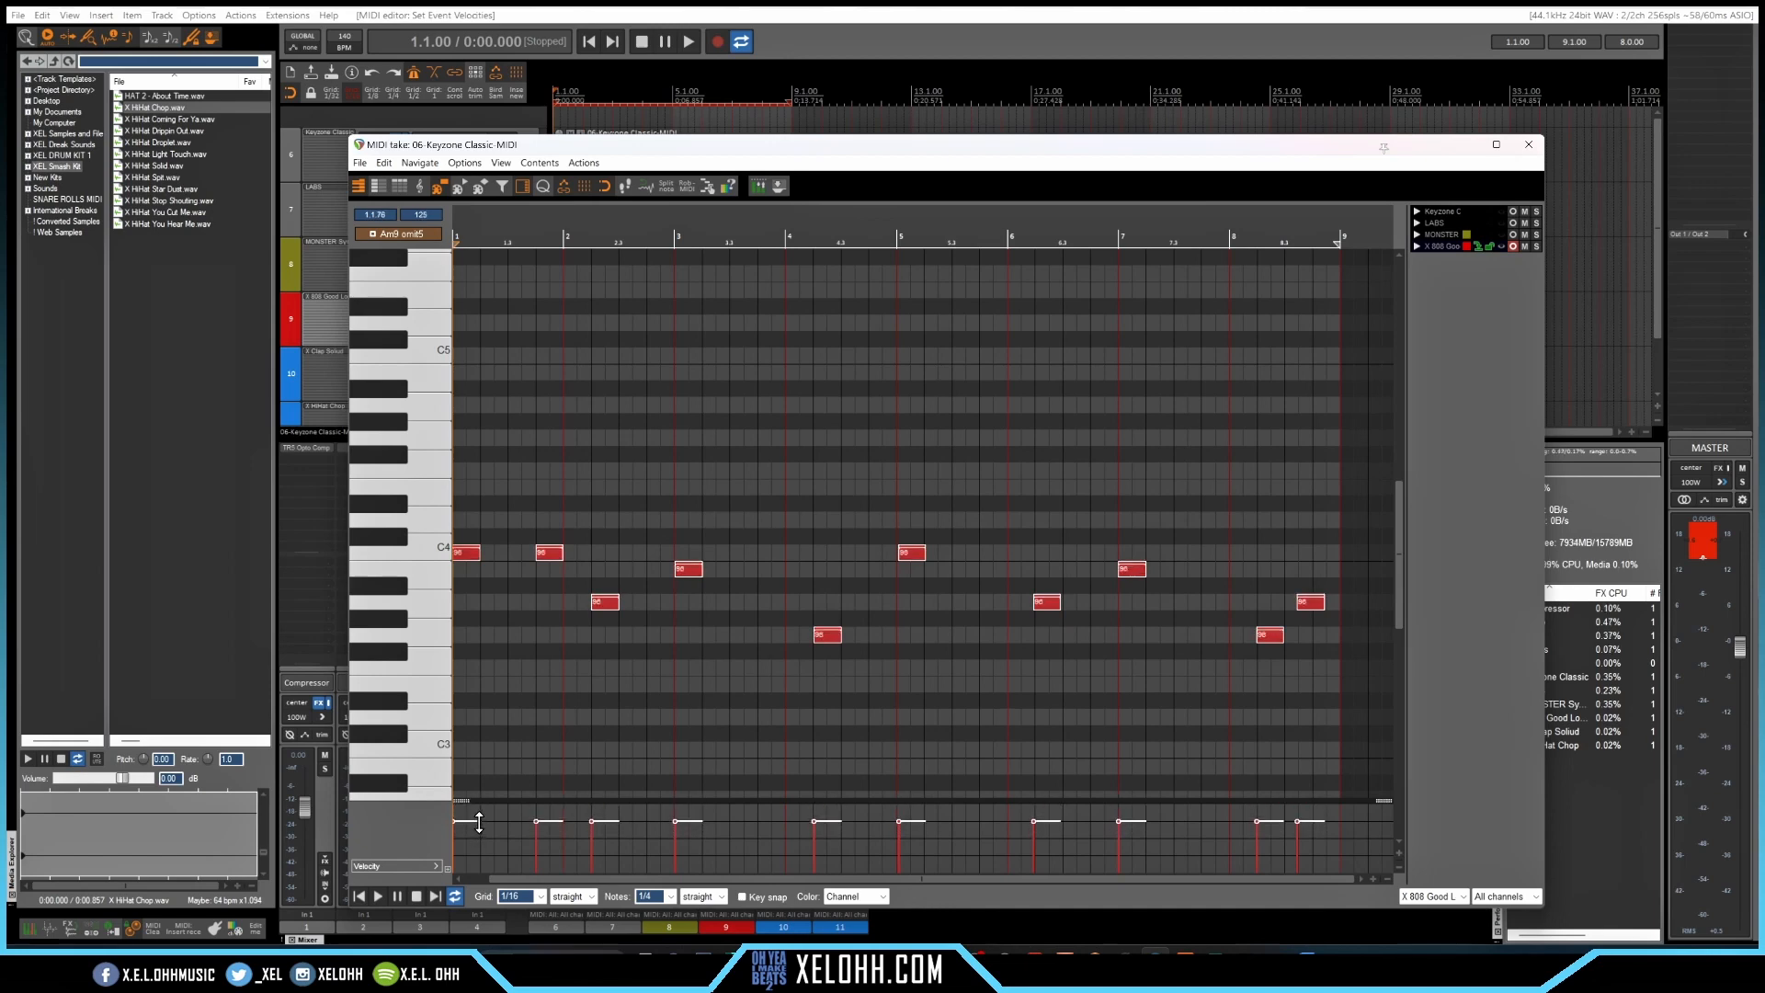
key("space")
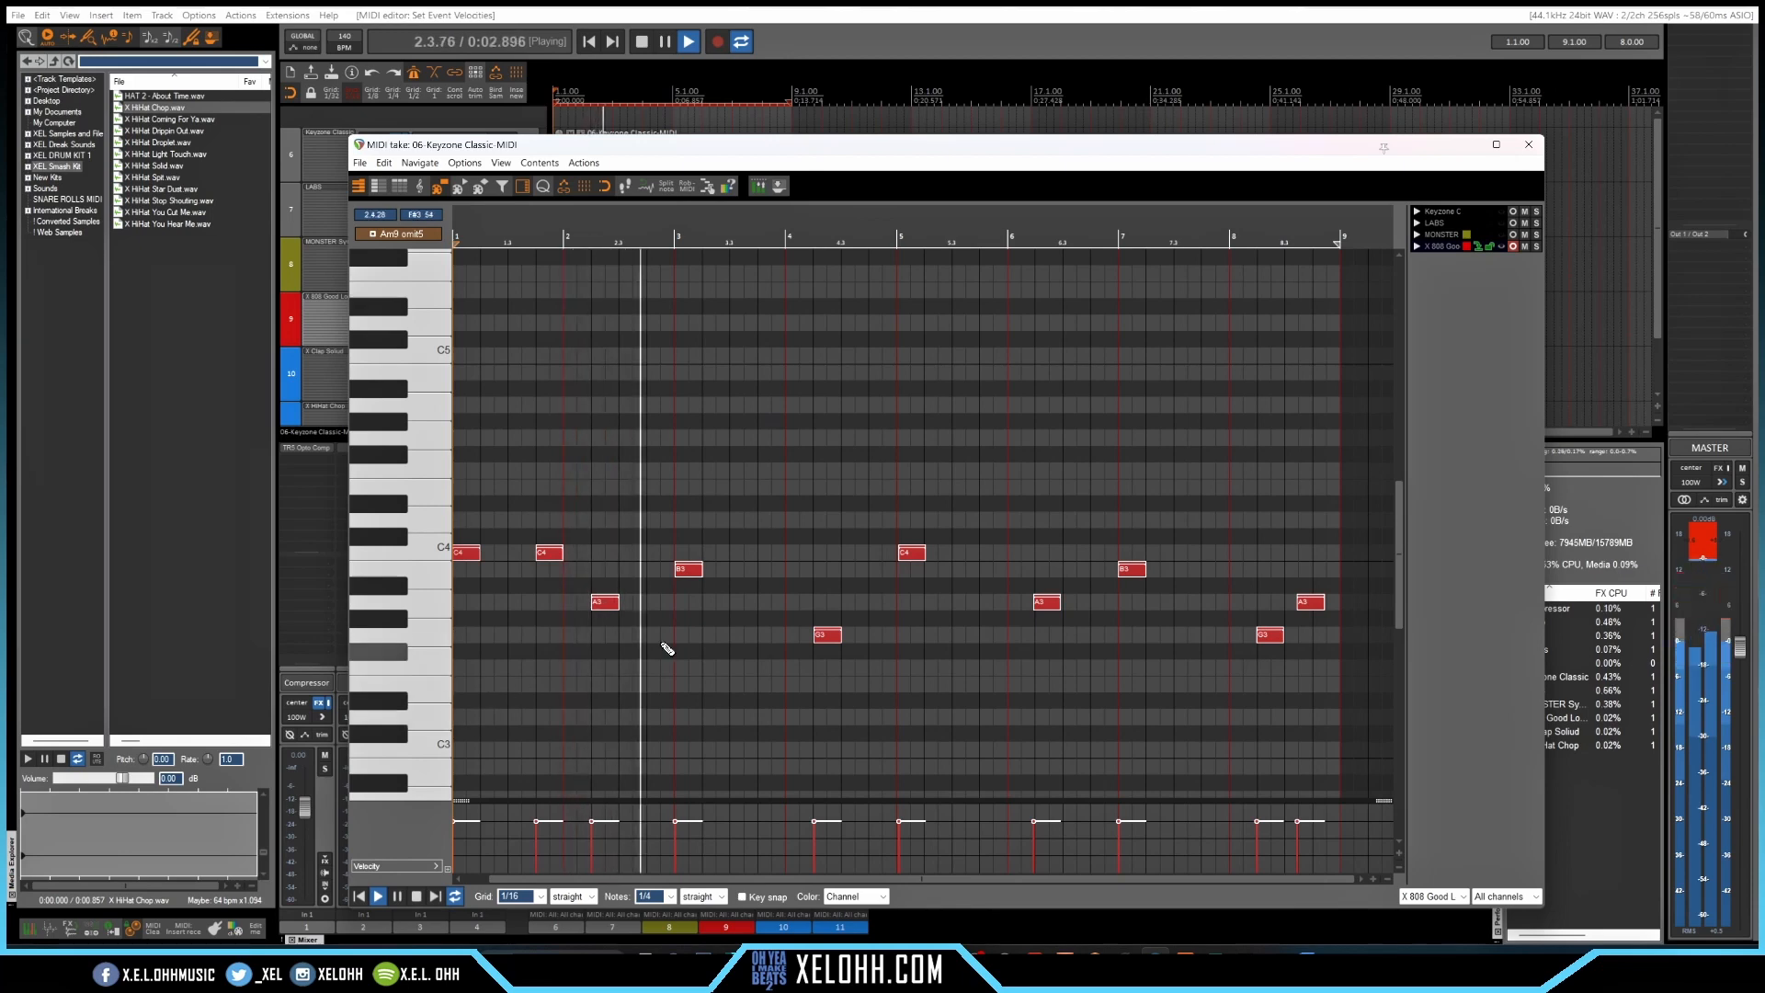
key("space")
Add an A3 hit on beat 4 of bar 2 and a B3 hit on beat 4 of bar 3 to the 808 pattern
left_click(658, 604)
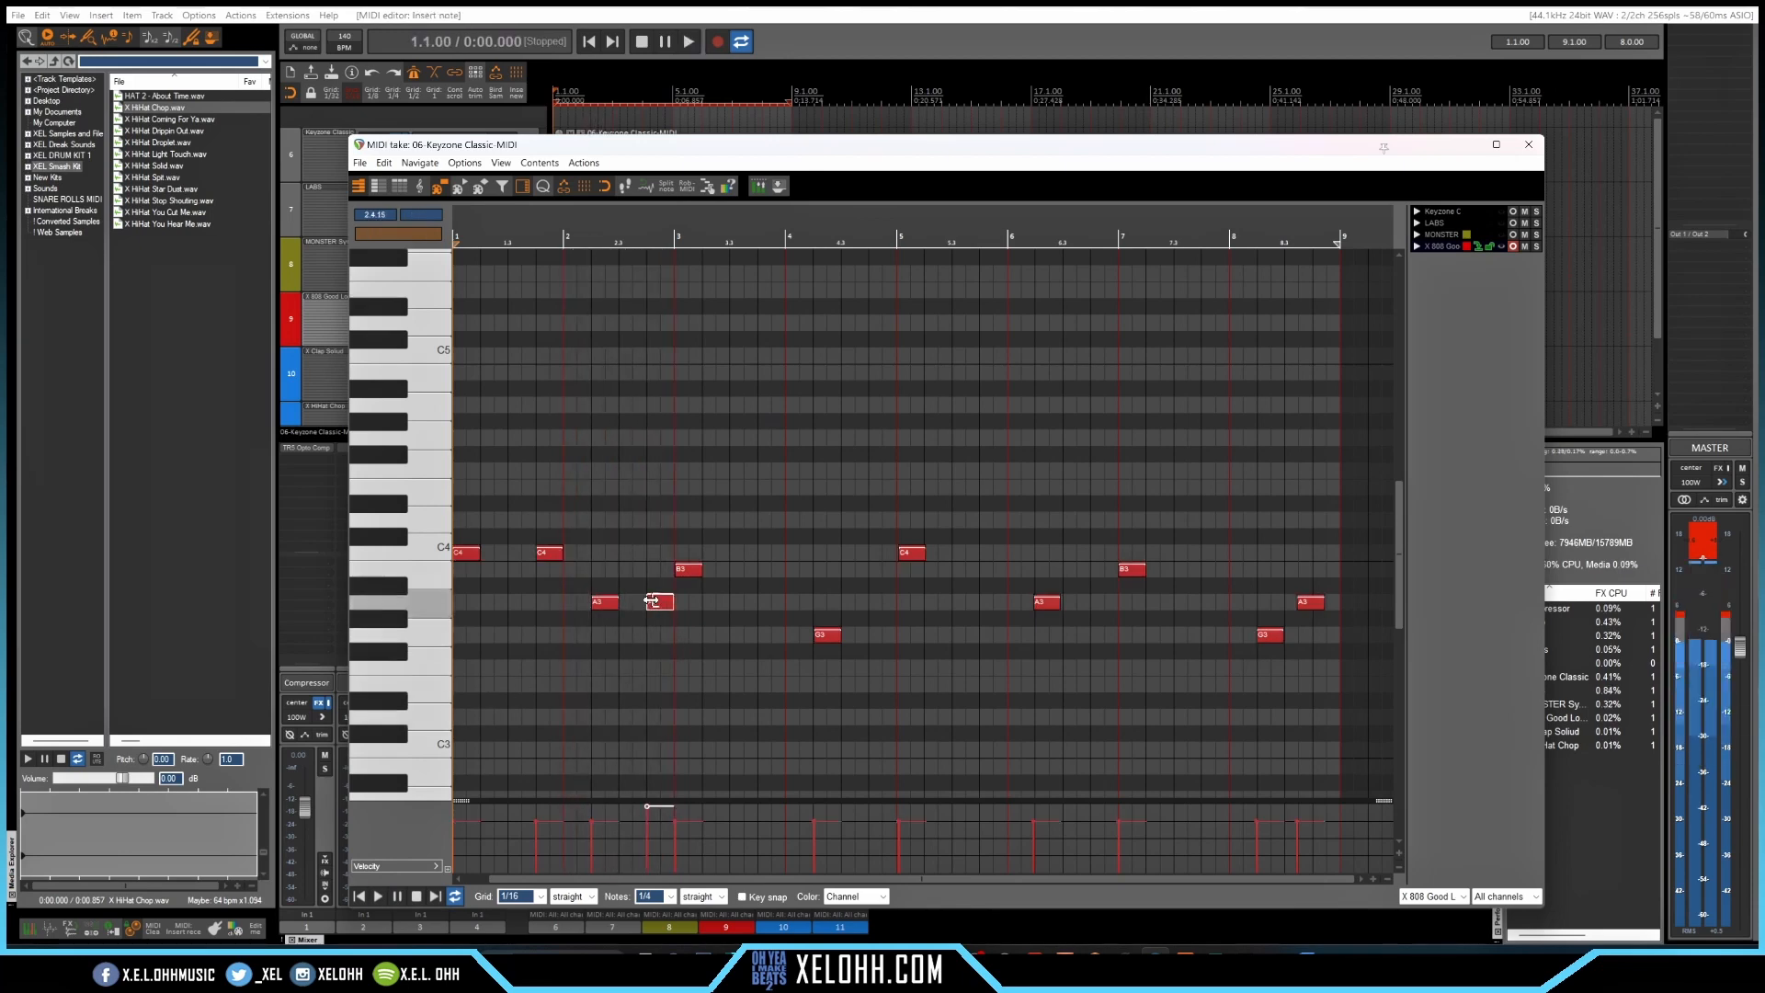
key("space")
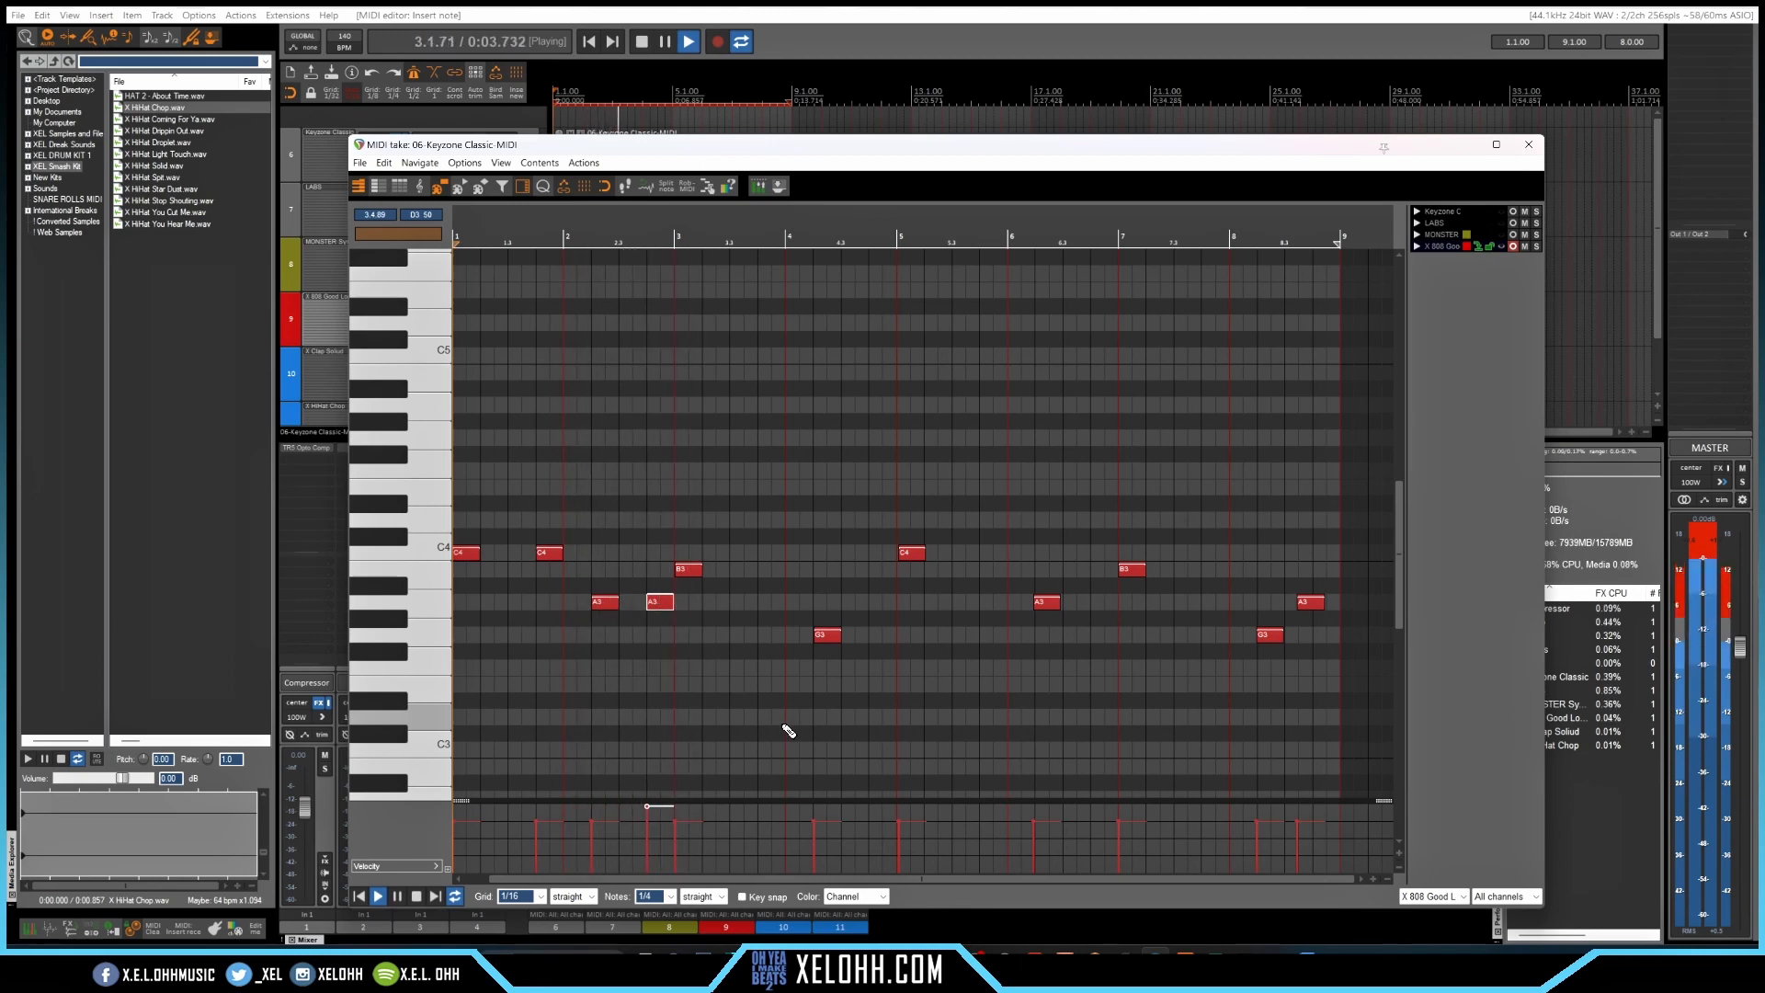
key("space")
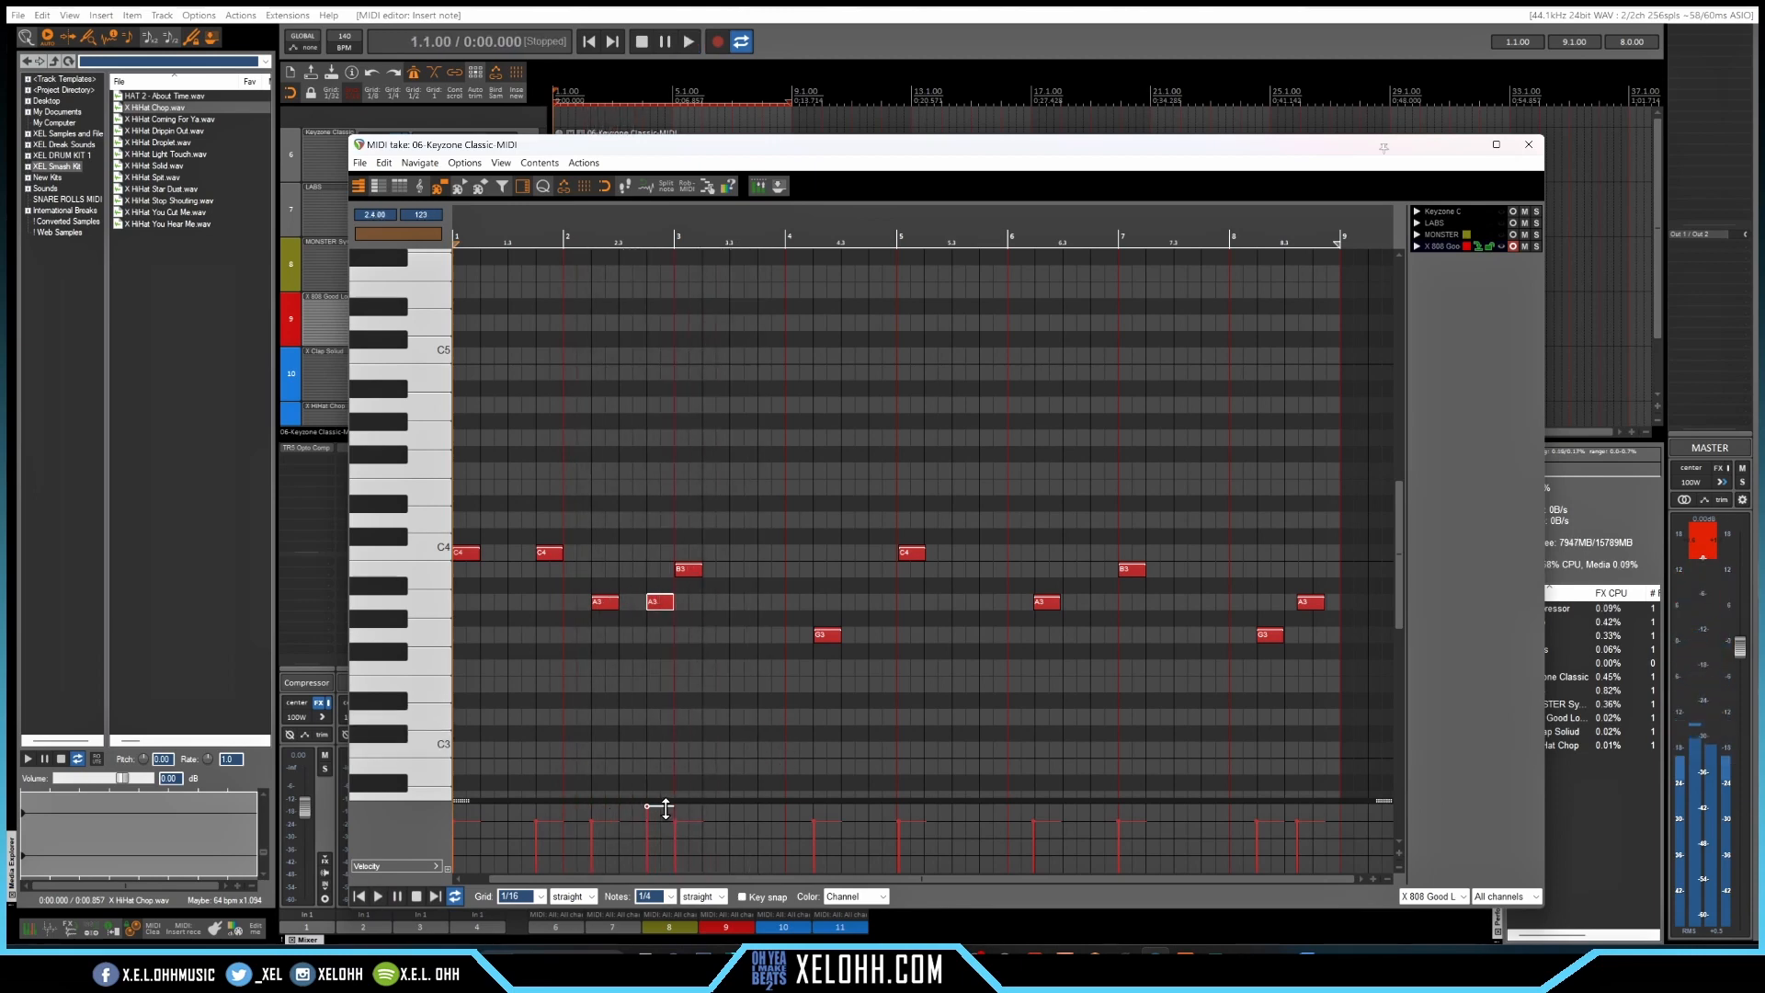
left_click(771, 569)
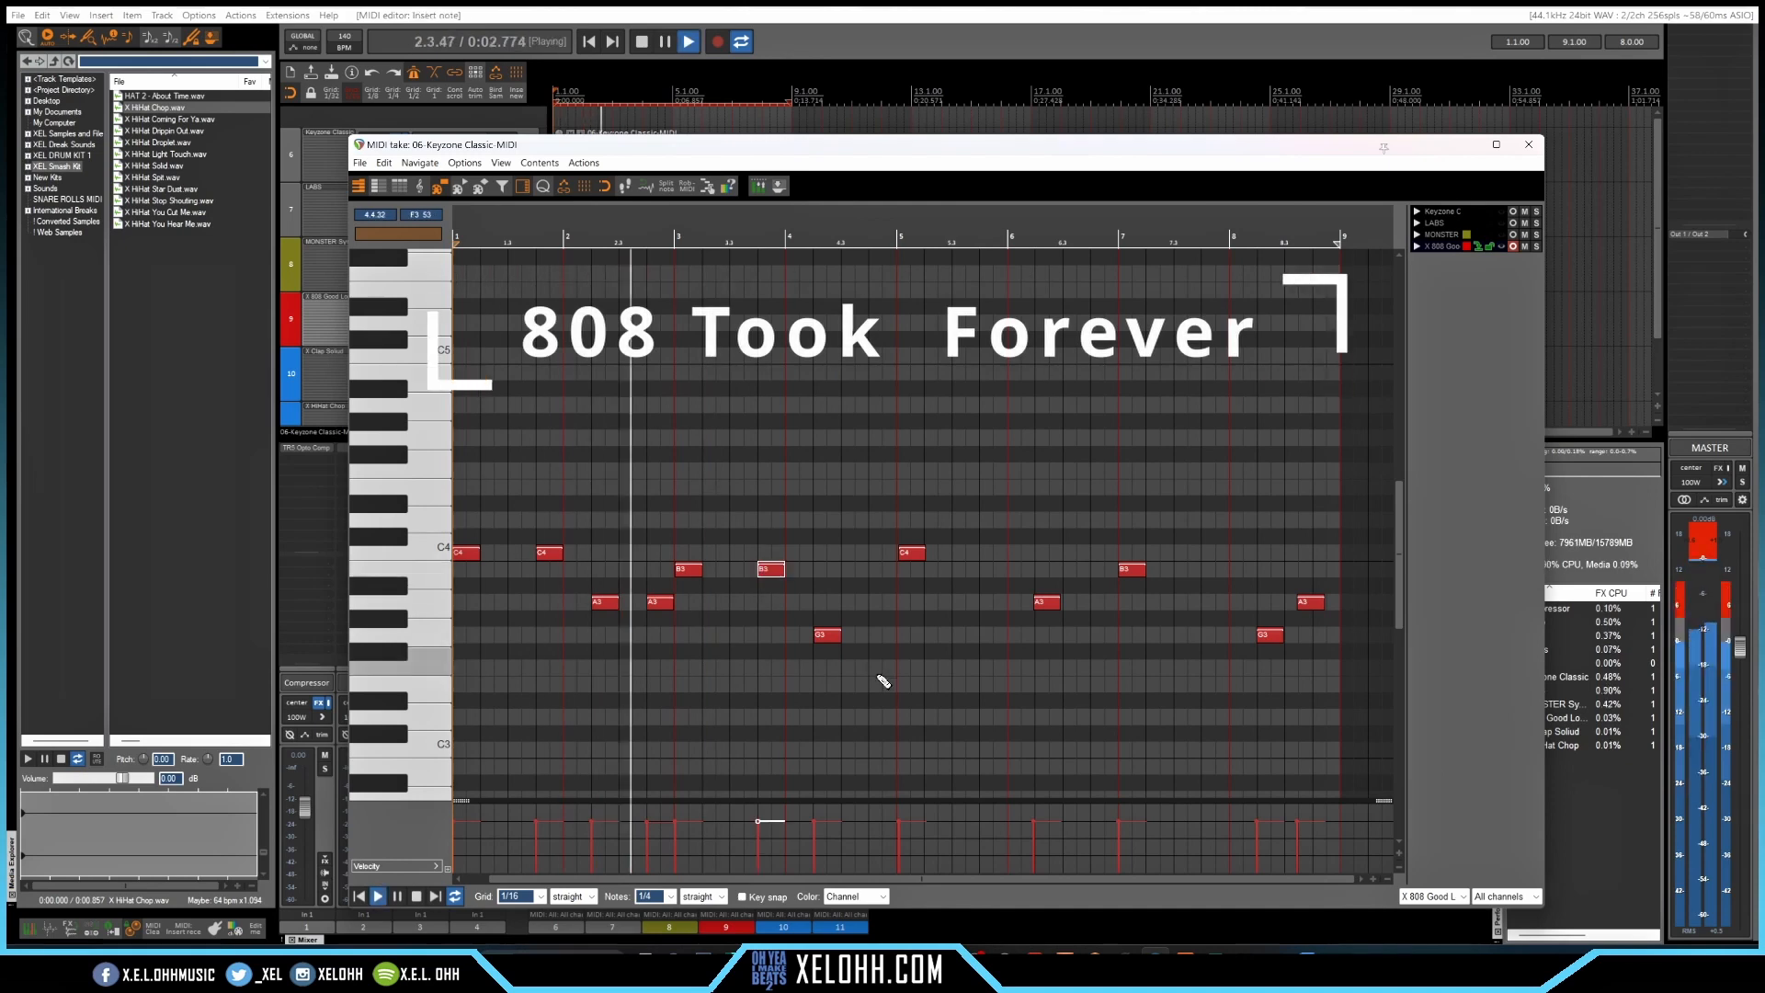
Shorten the G3 note in bar 4 to an eighth note, add three more short G3 hits after it, and play the pattern
left_click_drag(840, 635, 827, 636)
left_click(833, 635)
left_click(847, 636)
key("space")
key("space")
left_click(874, 636)
key("space")
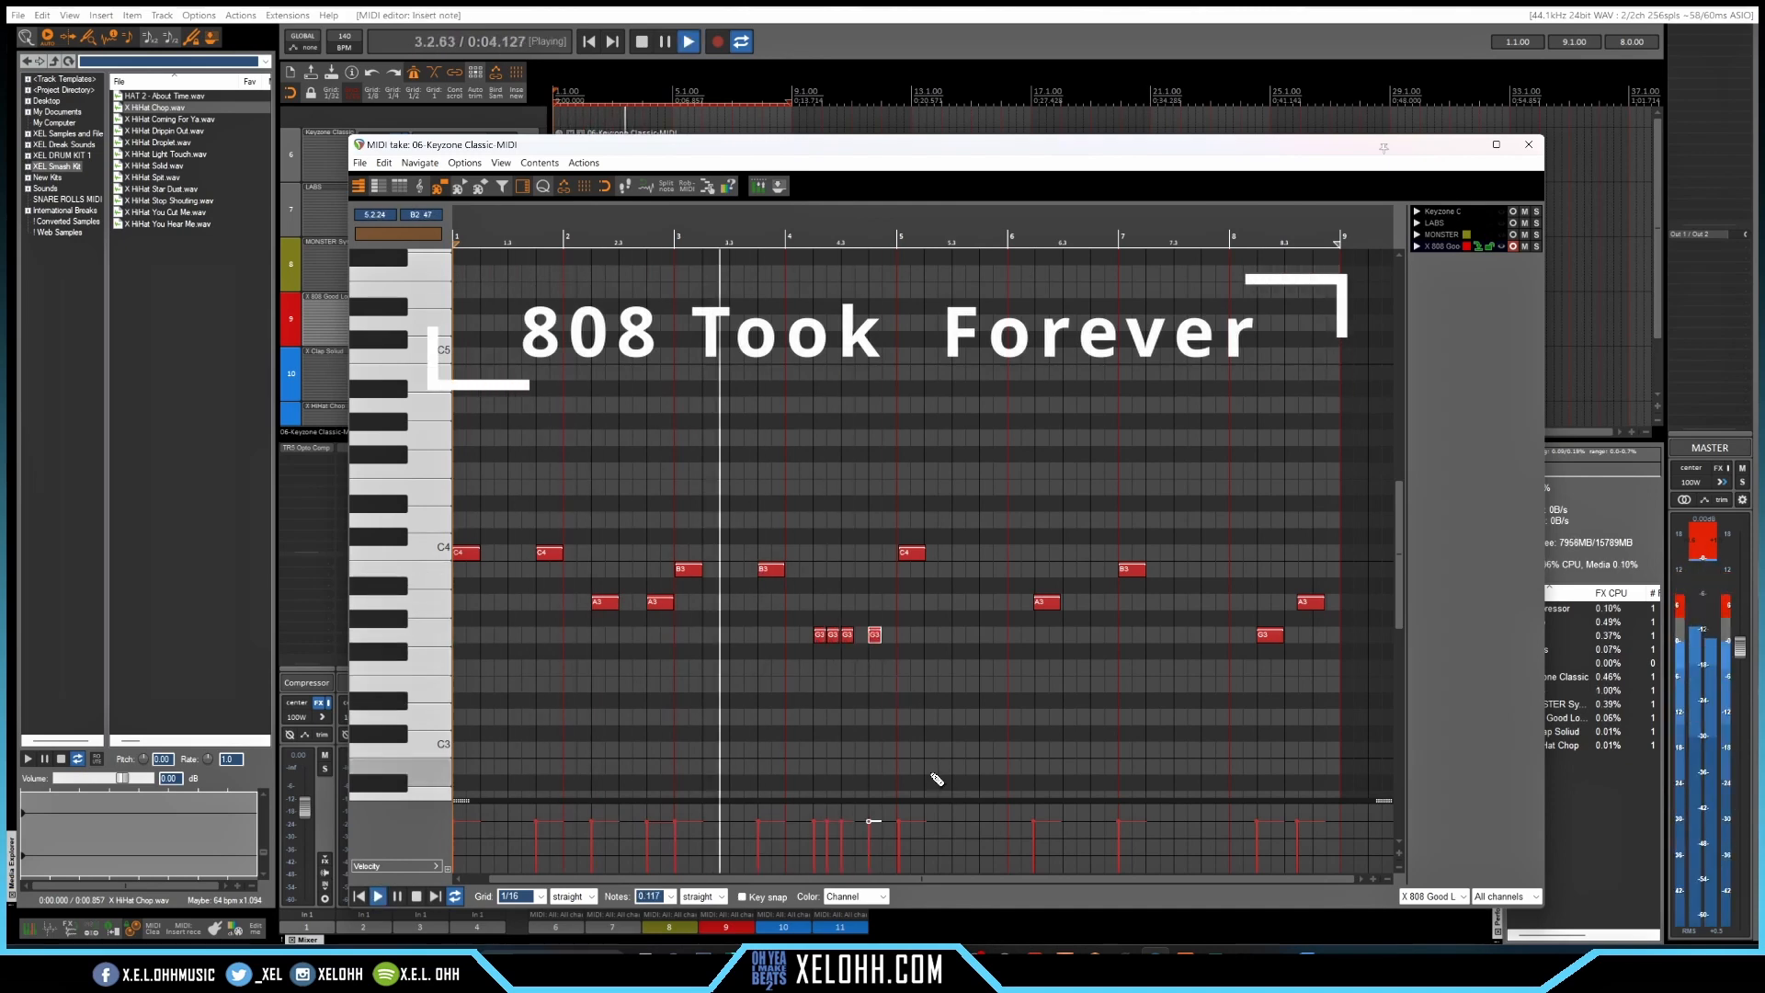
key("space")
Add a C4 hit on beat 4 of bar 5 to the 808 pattern and play it back
left_click(982, 552)
key("space")
key("space")
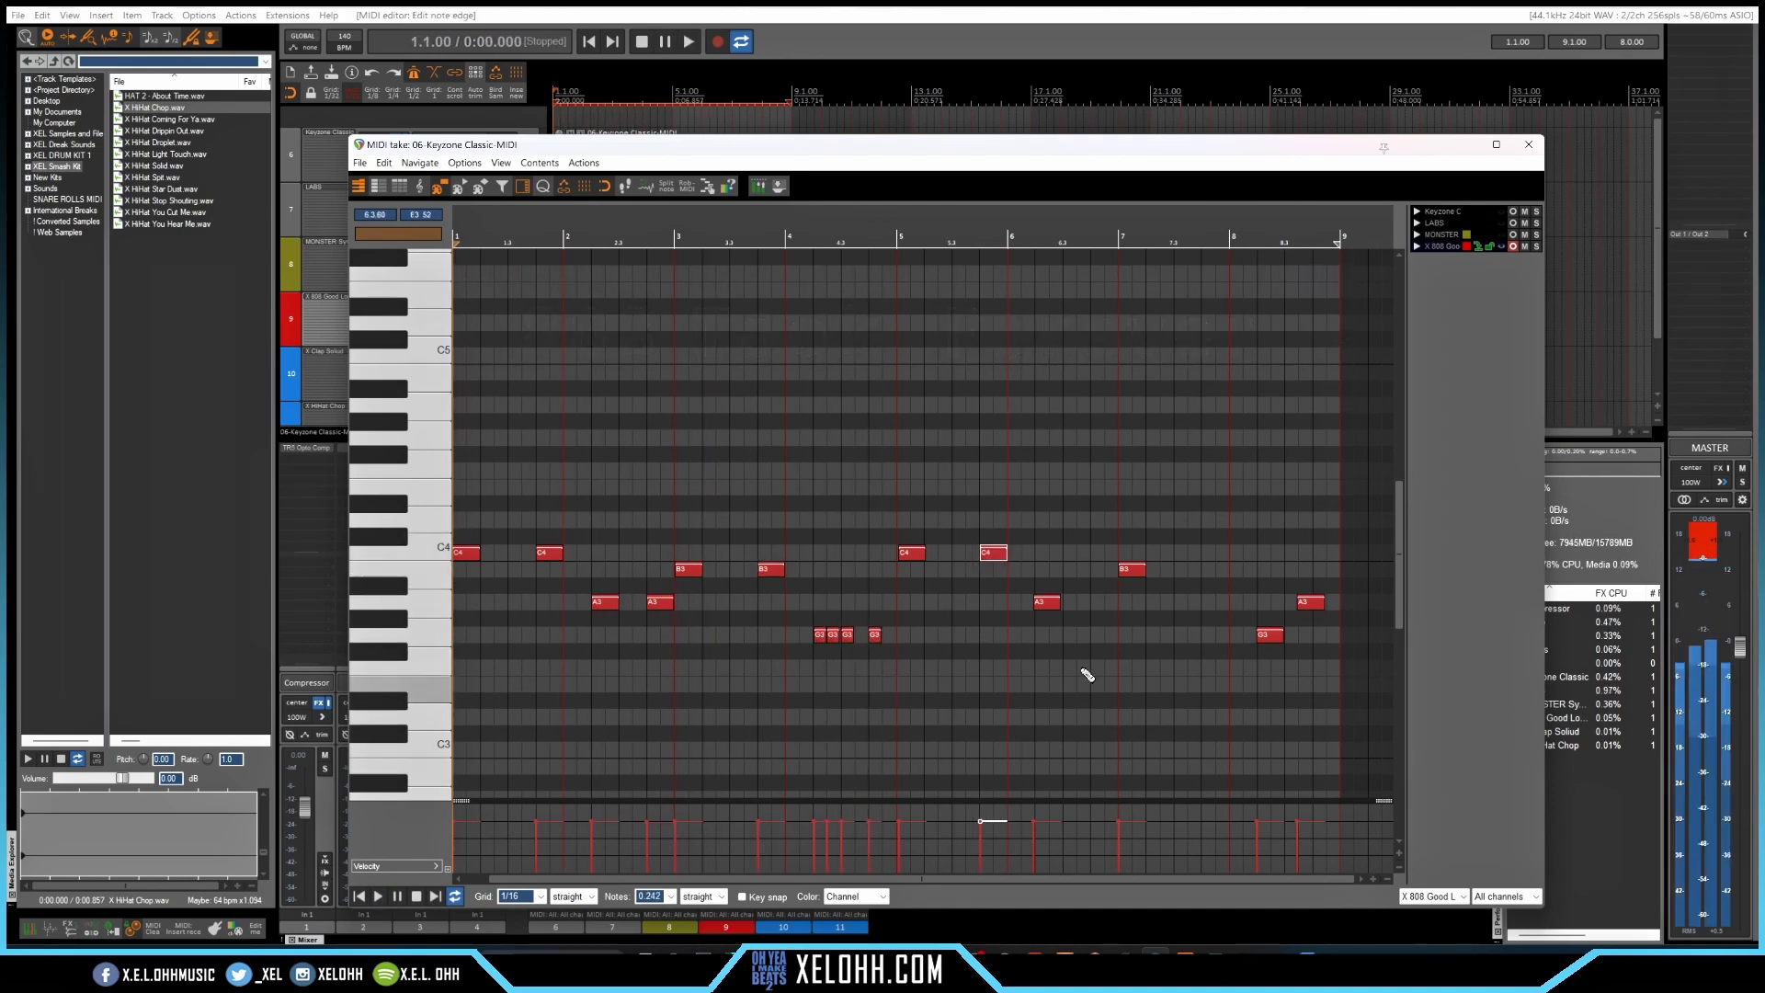
Add two consecutive short A3 hits near the end of bar 6 in the 808 pattern and play it
left_click(1089, 602)
left_click_drag(1101, 604, 1090, 603)
left_click(1097, 604)
key("space")
key("space")
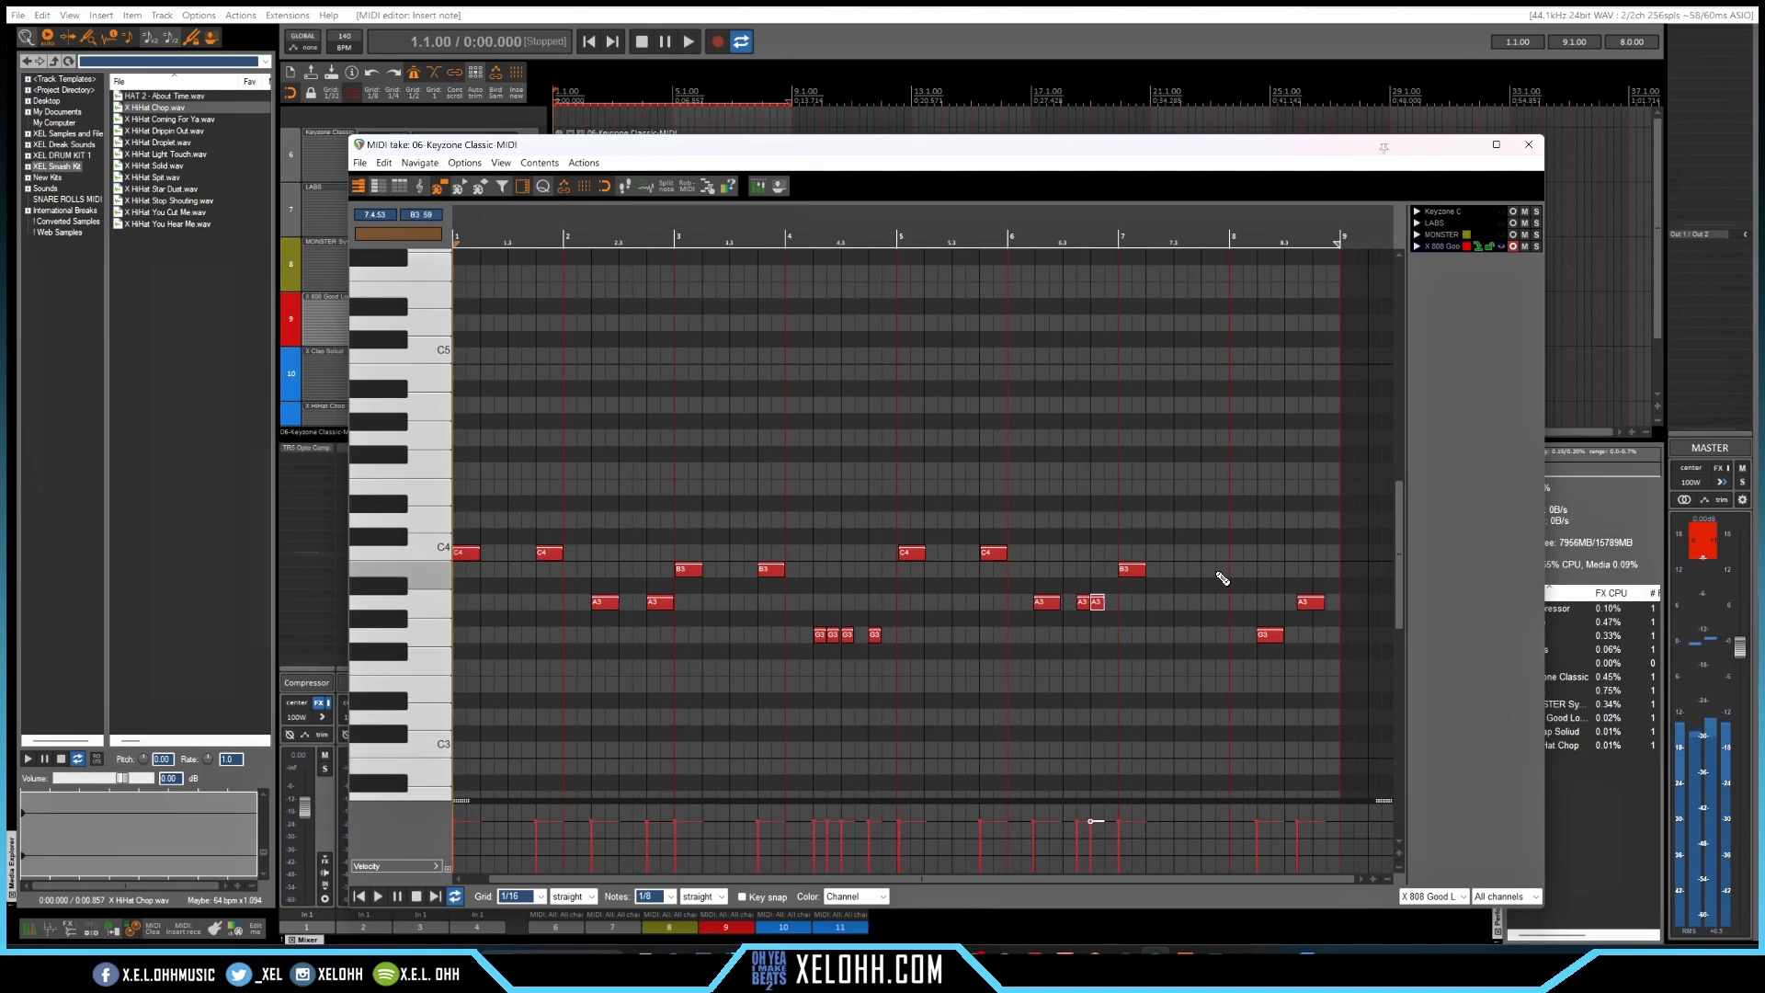
Add short descending B3, A3 and G3 hits from beat 4 of bar 7 into bar 8, and play from bar 6
left_click(1208, 570)
left_click(1222, 603)
left_click(1237, 635)
left_click(1015, 241)
key("space")
key("space")
Shorten the last A3 note in bar 8, add two more short A3 hits after it, play the pattern and close the MIDI editor
left_click_drag(1324, 603, 1311, 604)
left_click(1318, 603)
left_click(1334, 603)
key("space")
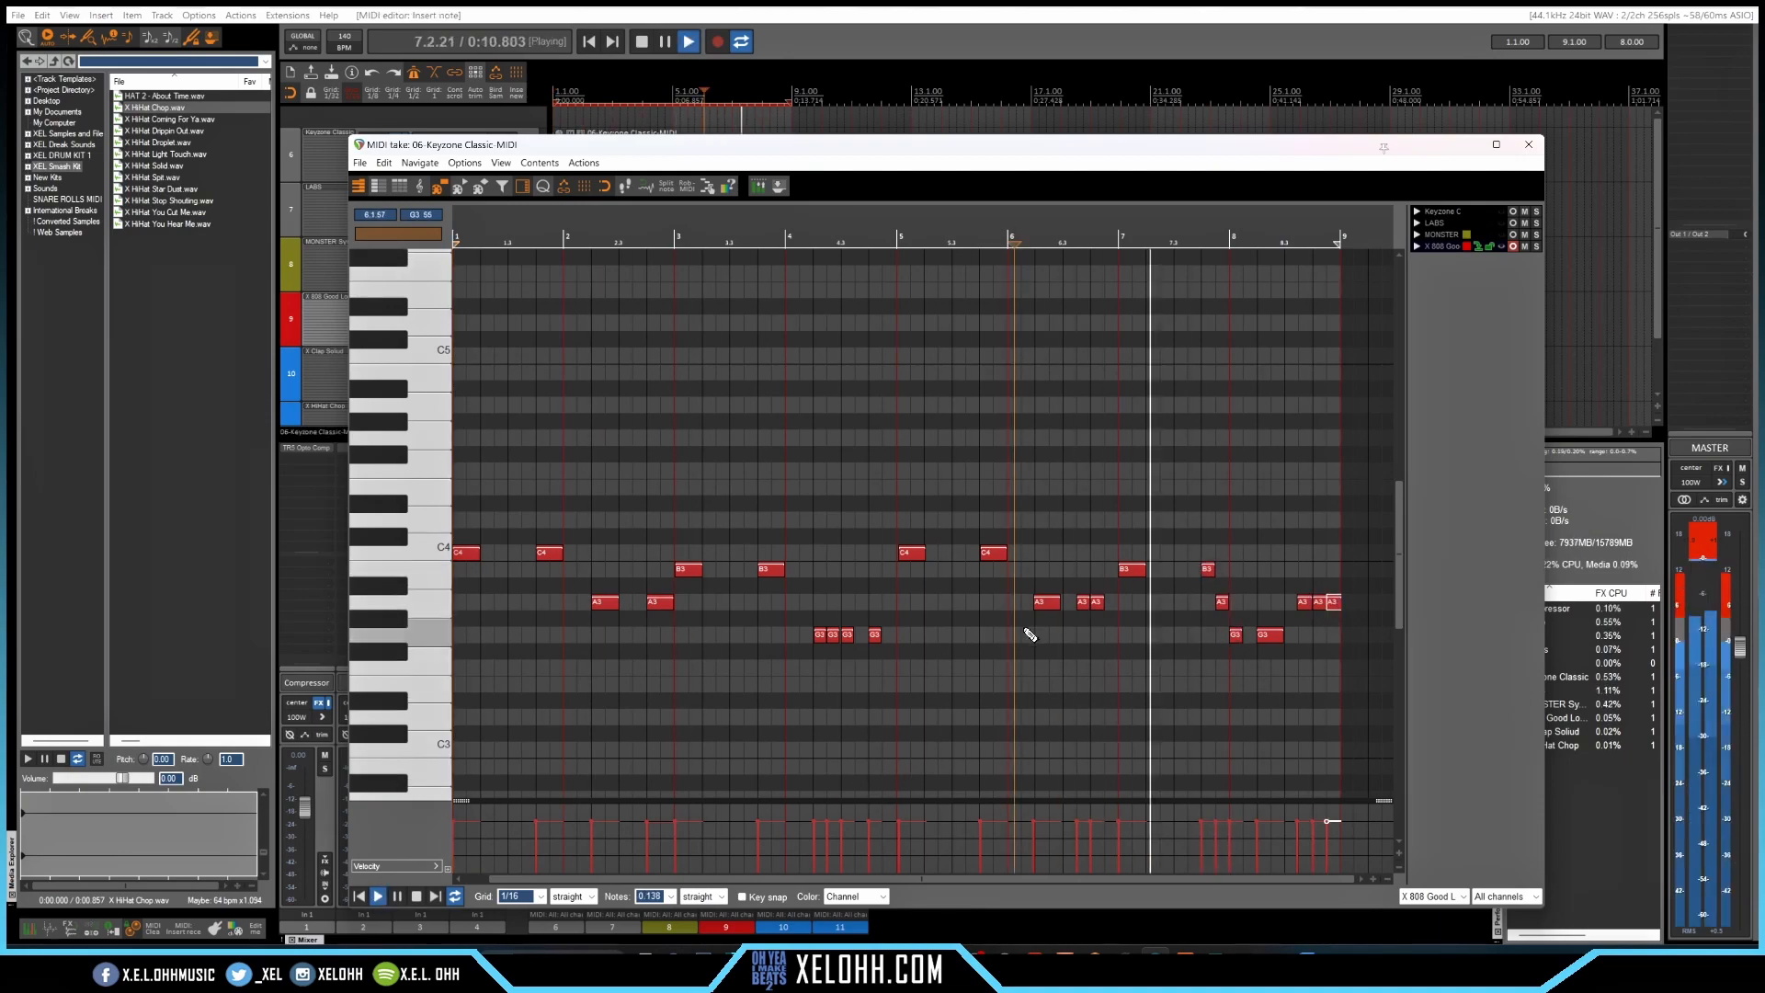
key("space")
key("Escape")
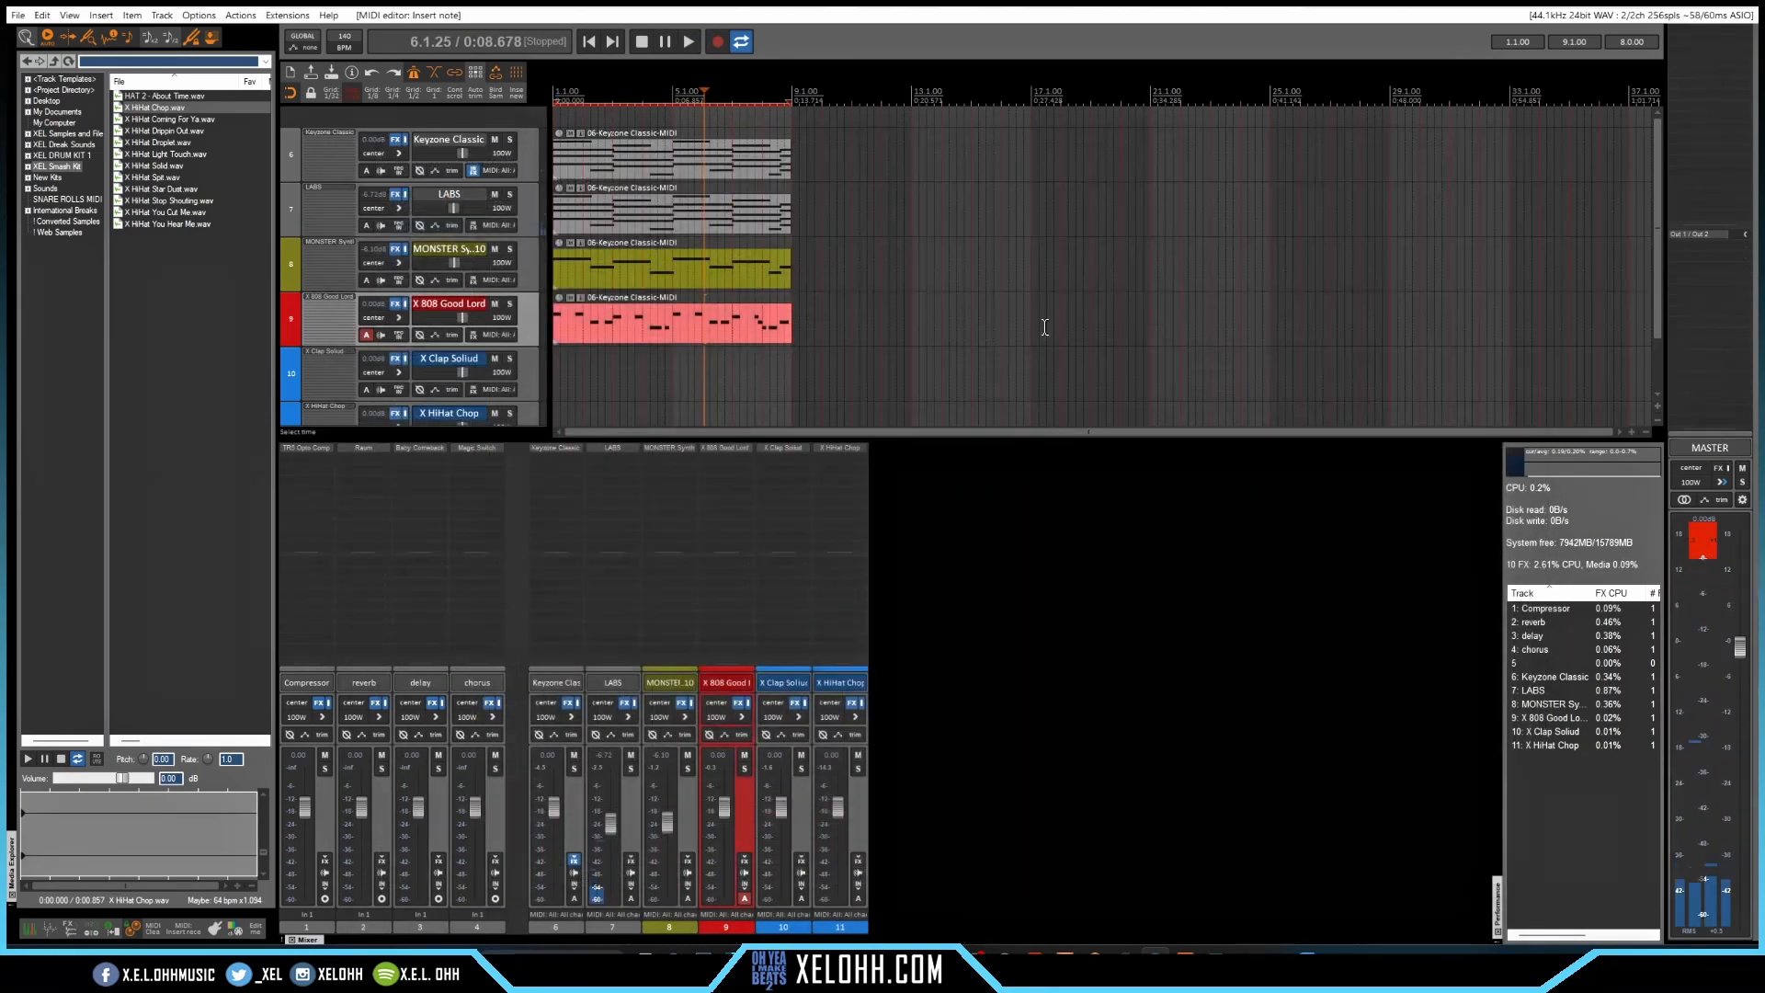
Replace the 808 track's sample with X 808 No Sweat E.wav, set its start pitch to E4, and play the beat
left_click(335, 297)
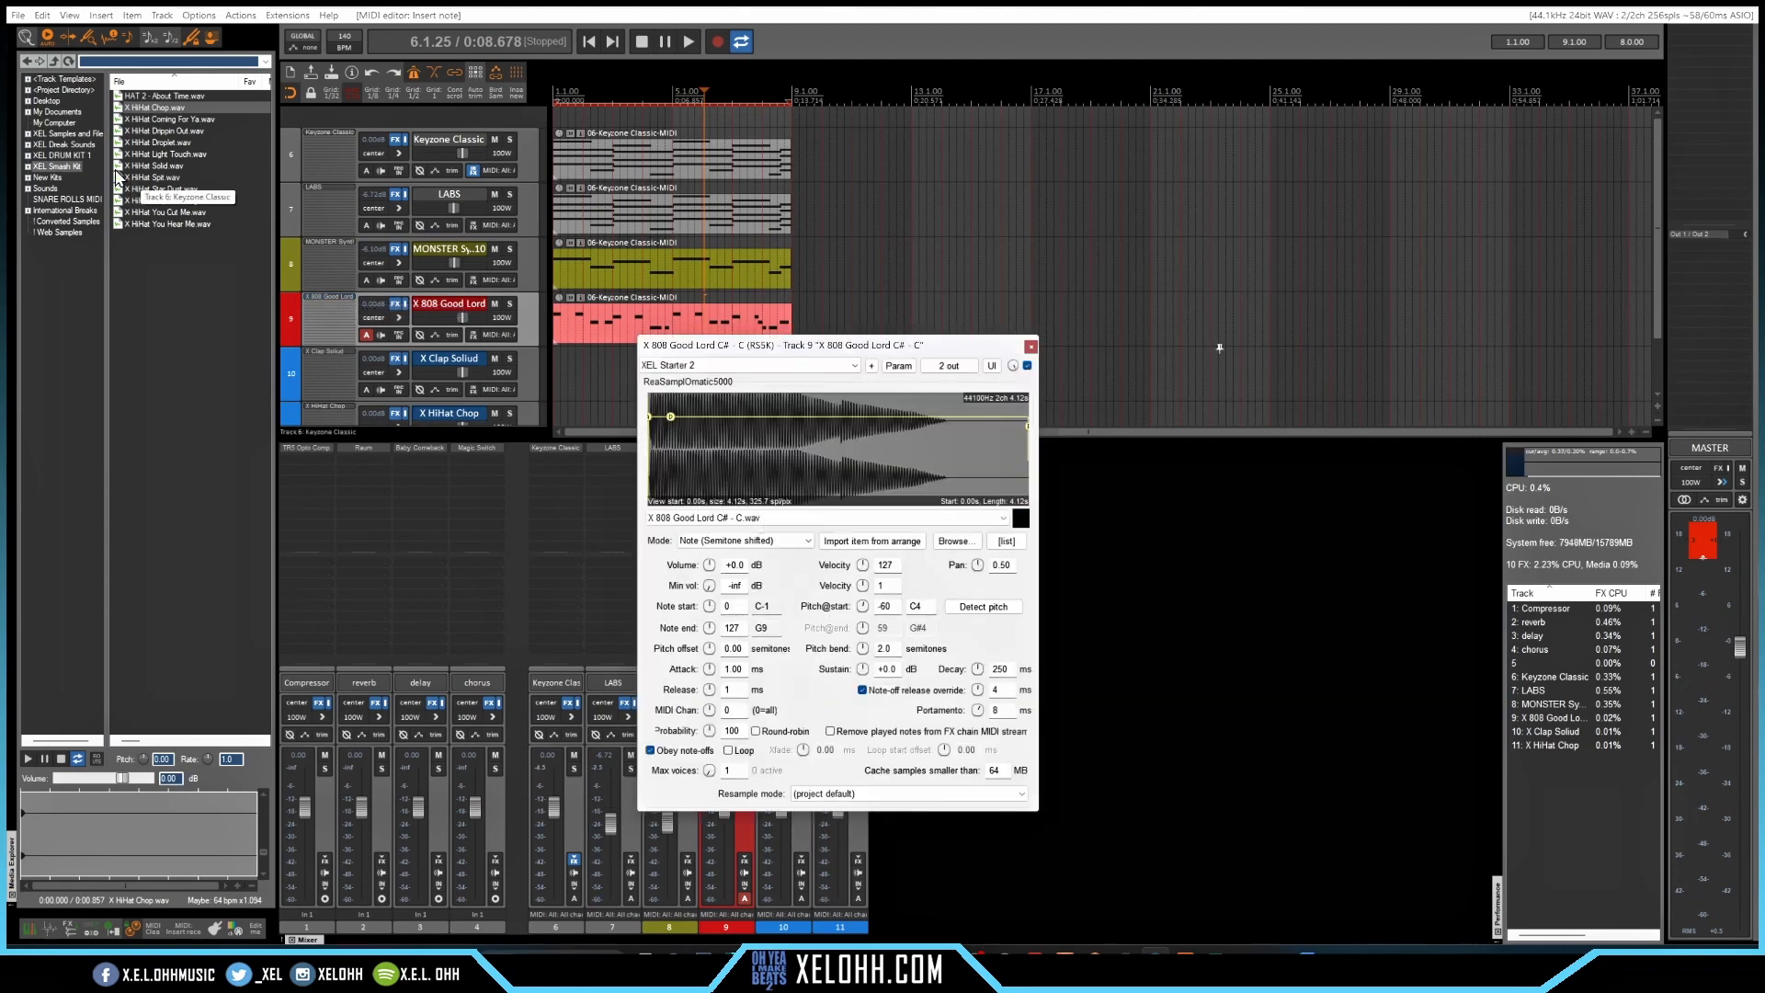
left_click(555, 97)
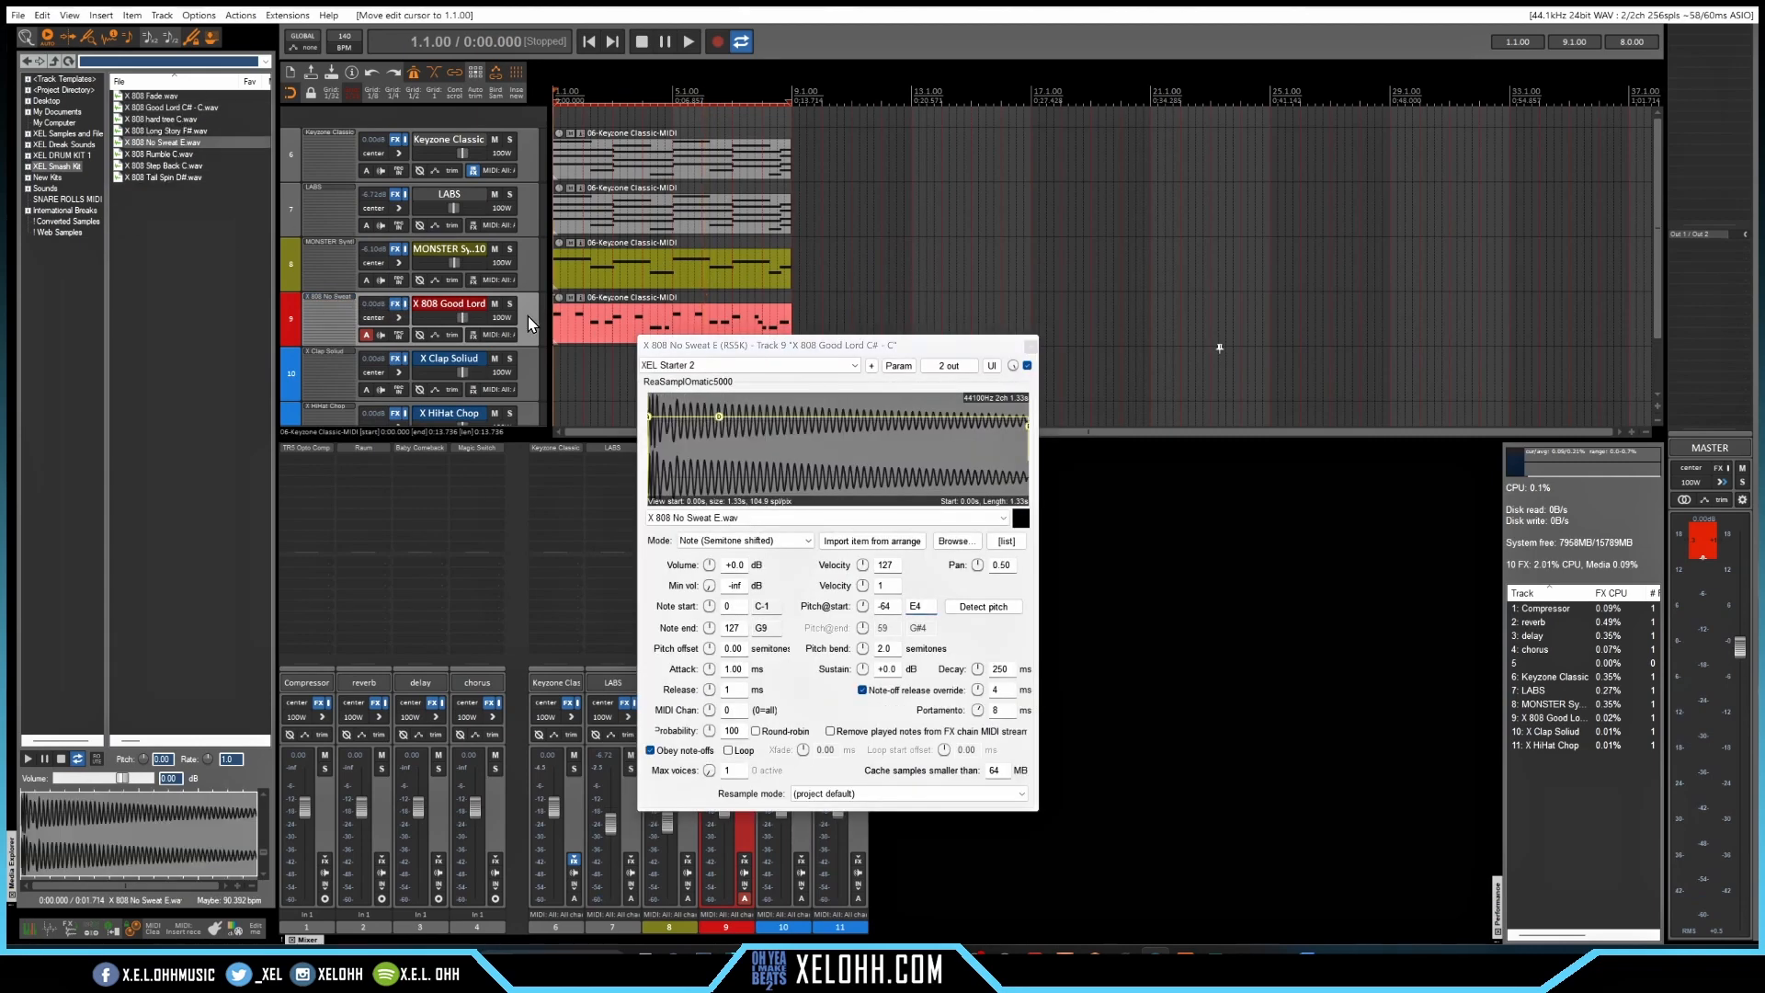
key("space")
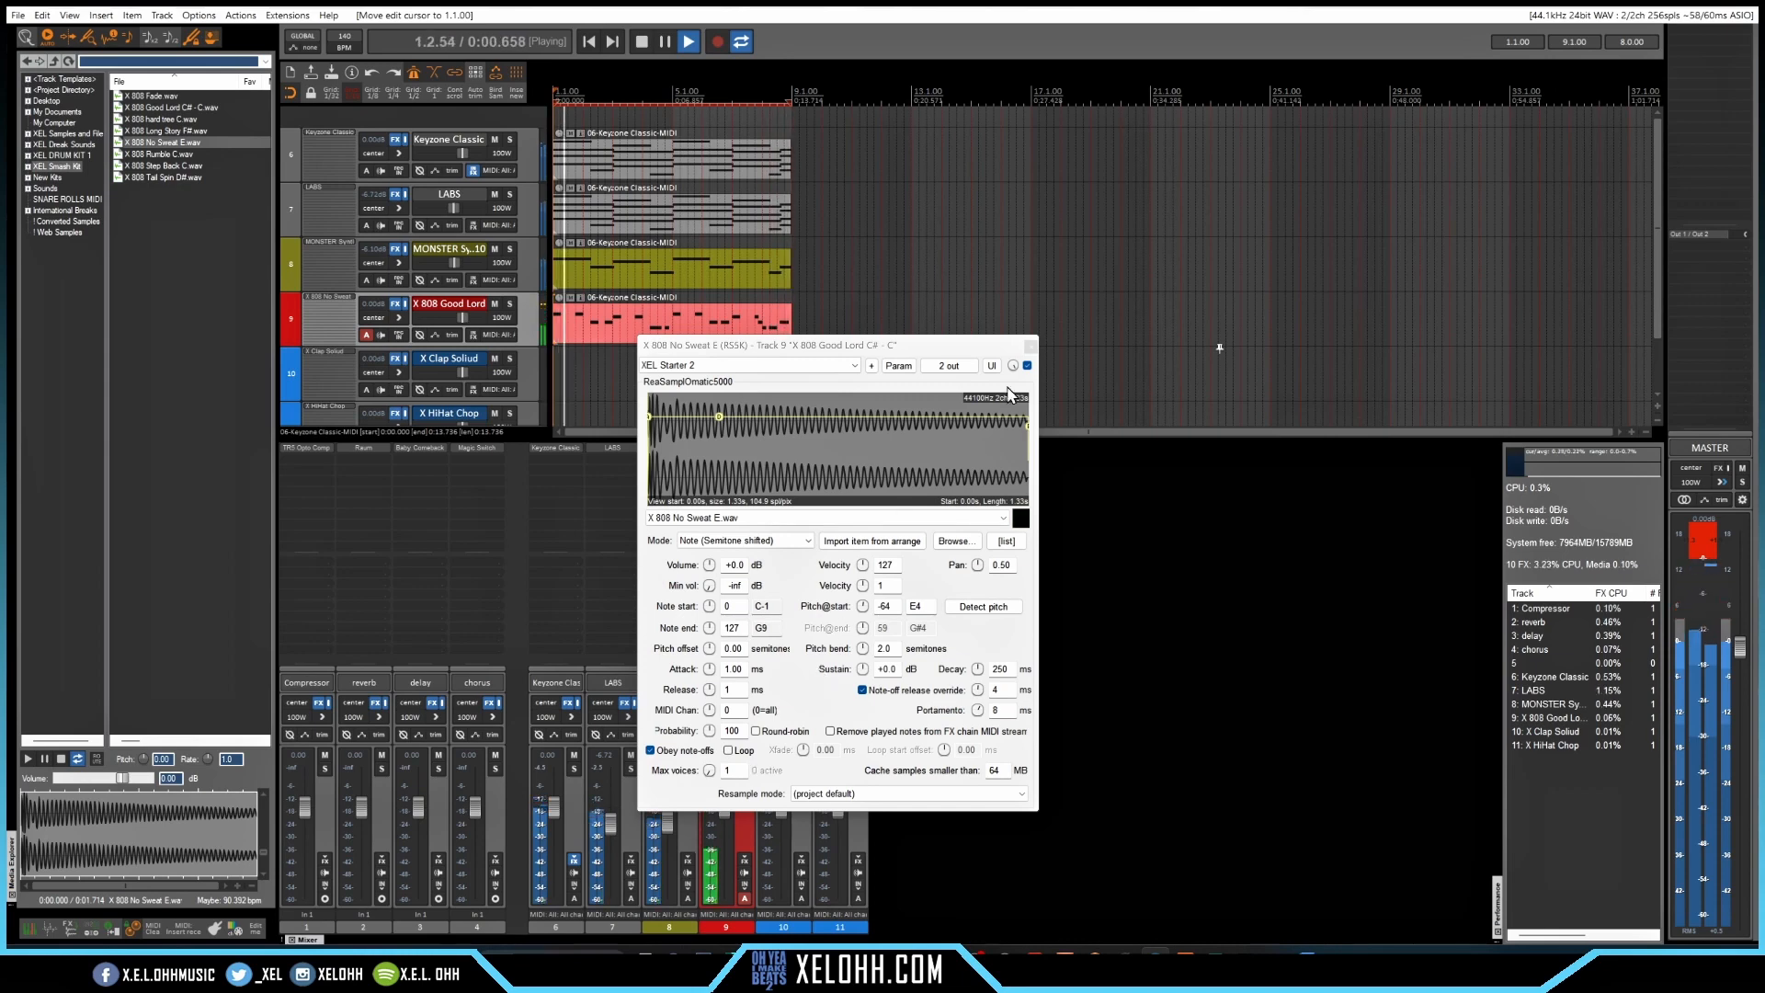
left_click(1031, 348)
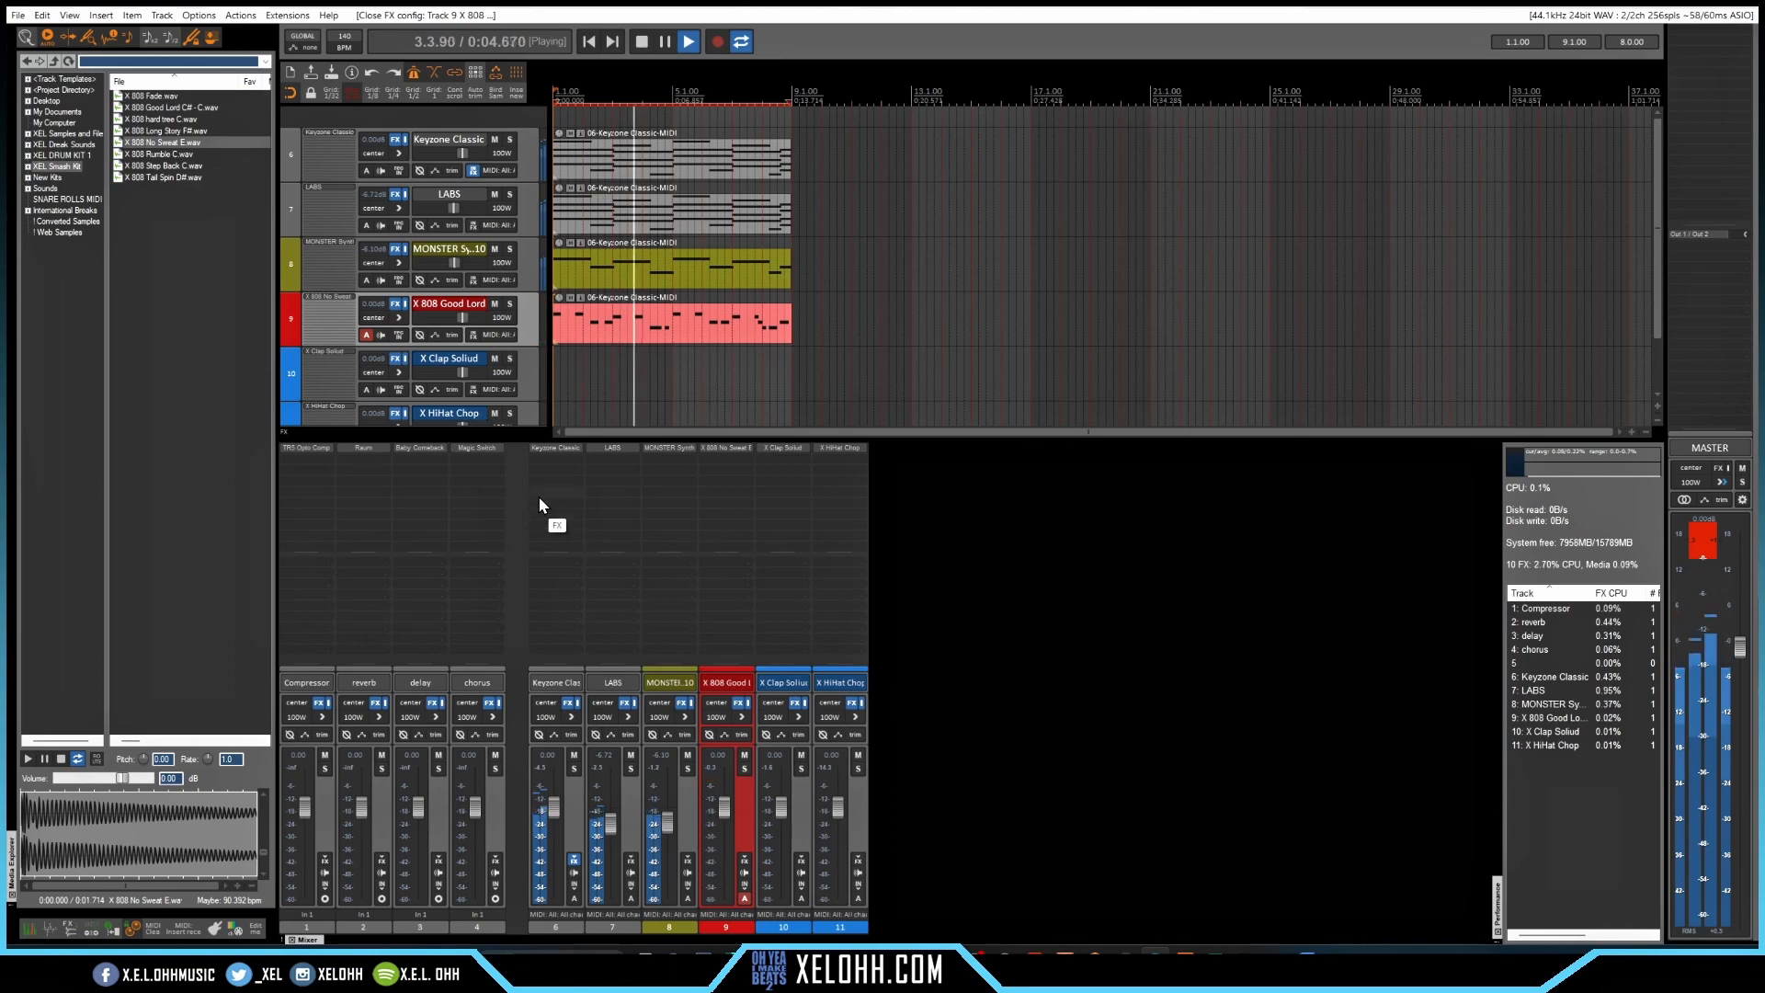
key("space")
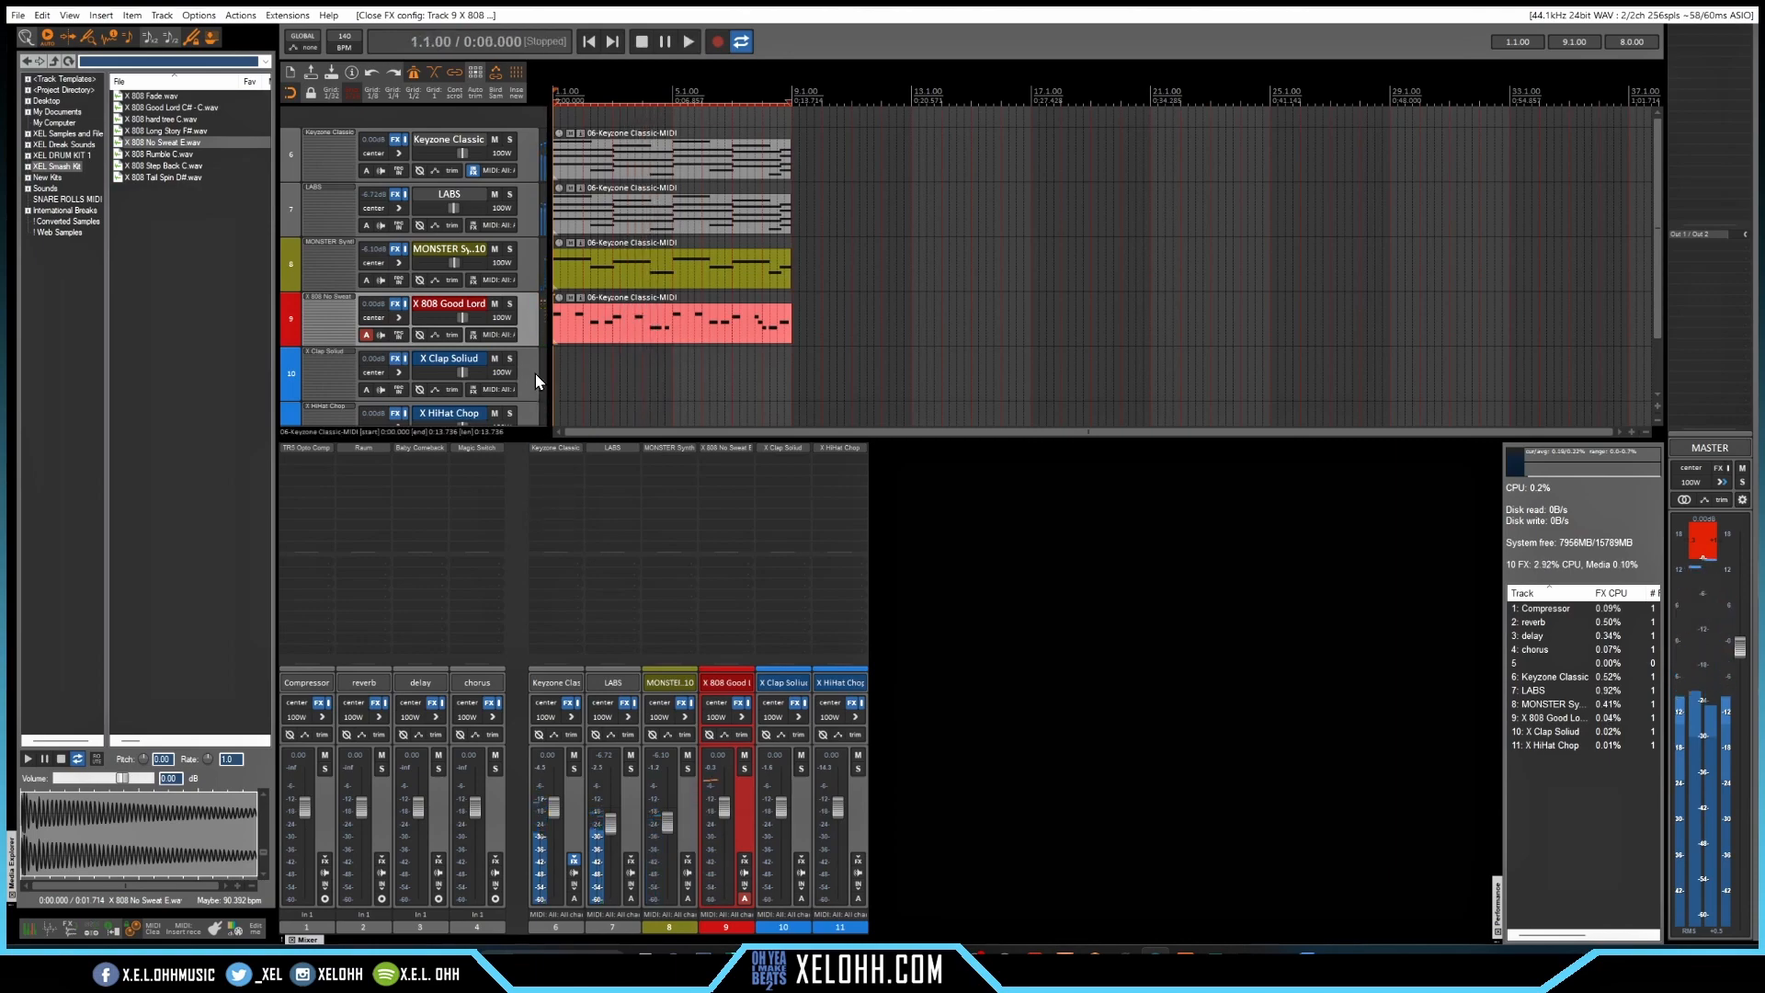
Open an eight-bar MIDI item on the X Clap Soliud track and place a C4 clap on beat 3 of bar 1
double_click(706, 377)
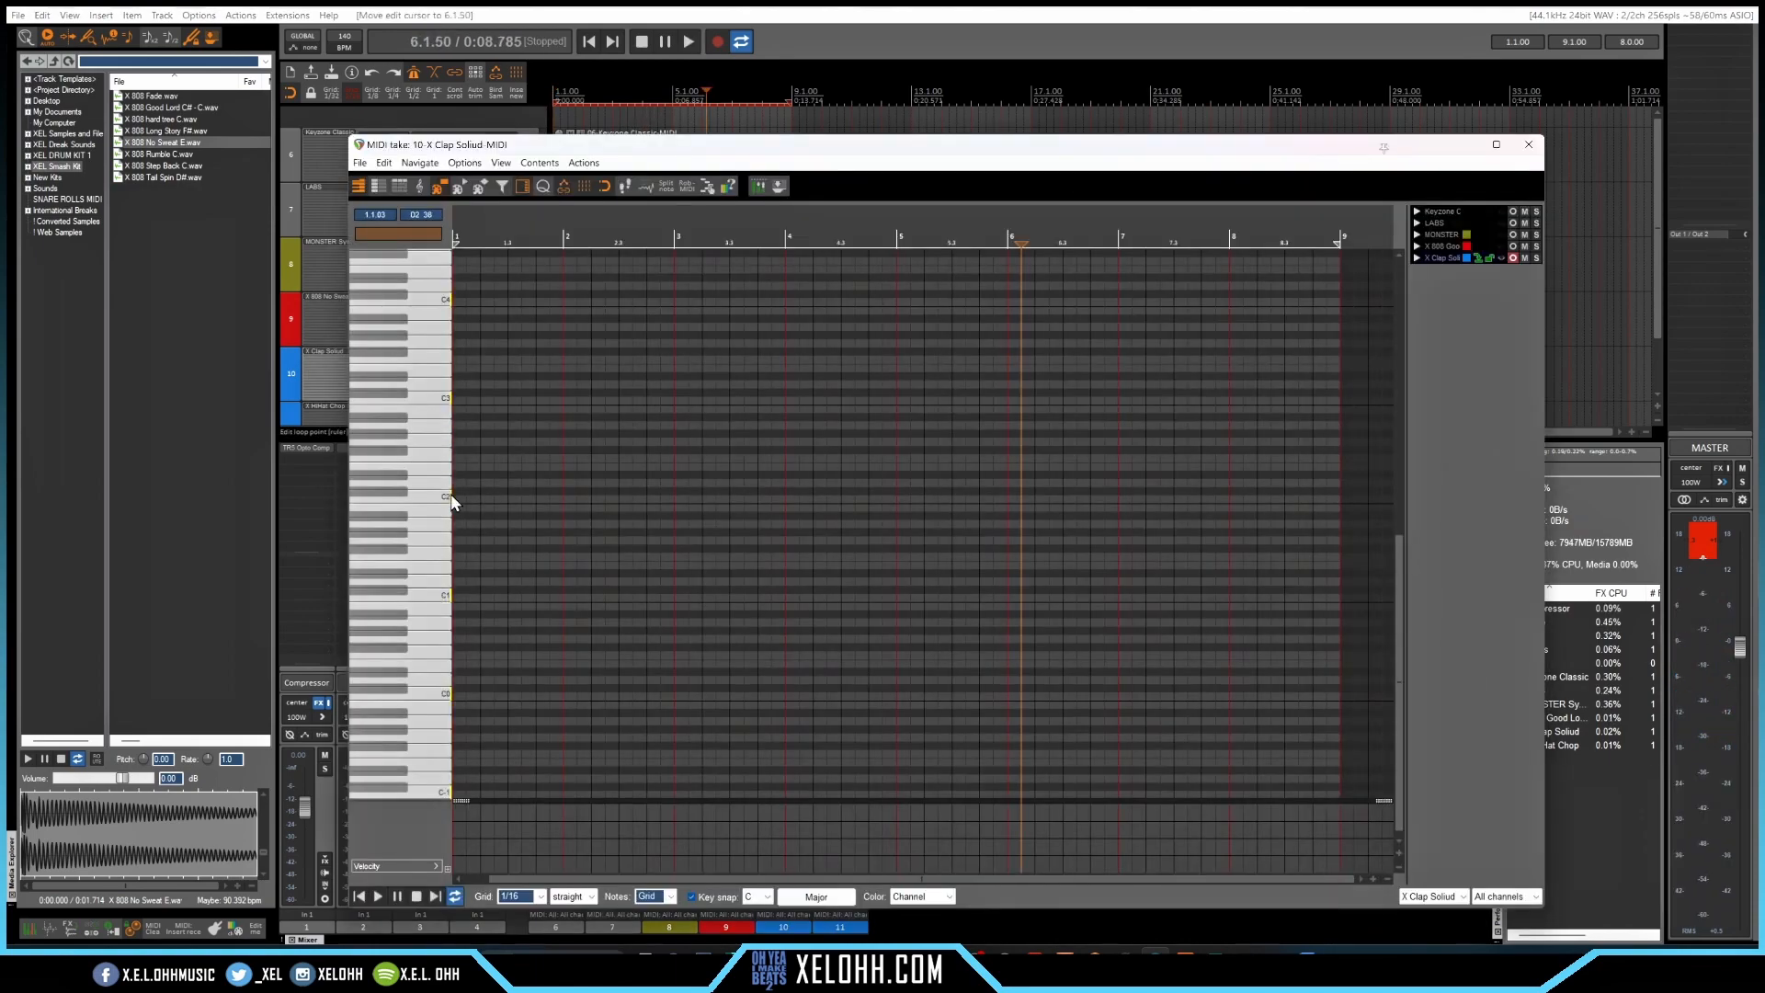
scroll(451, 502, "up", 3)
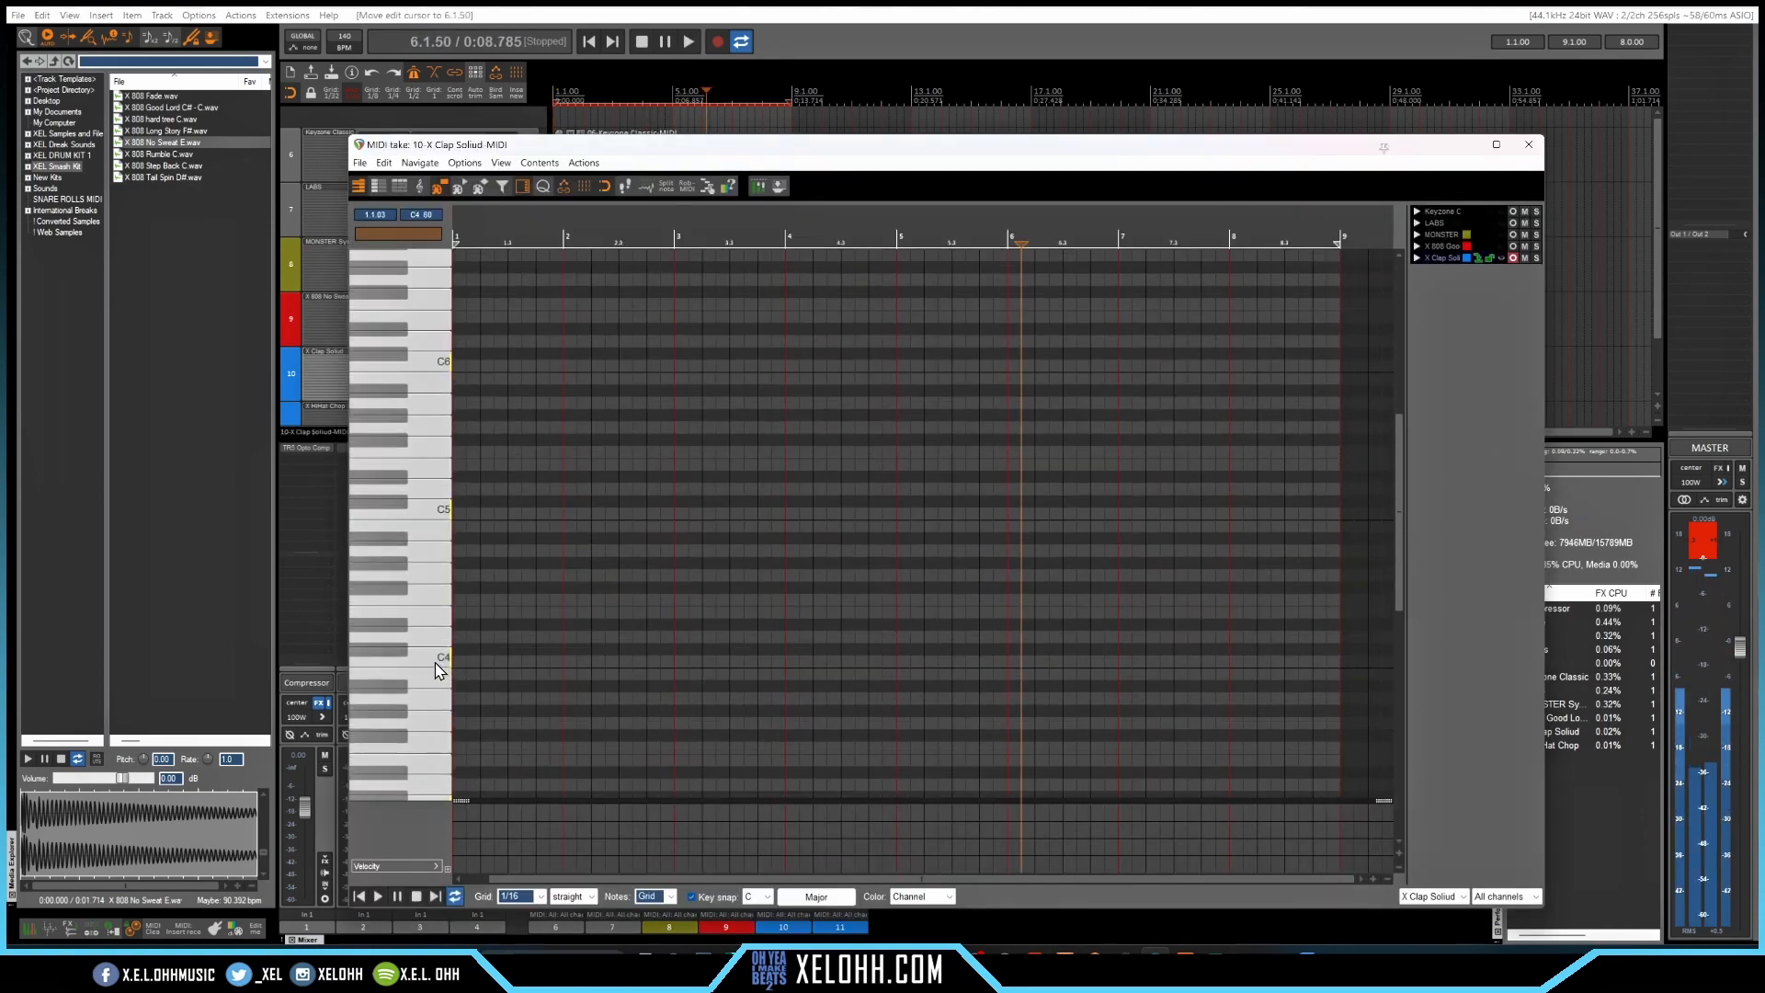
left_click(512, 662)
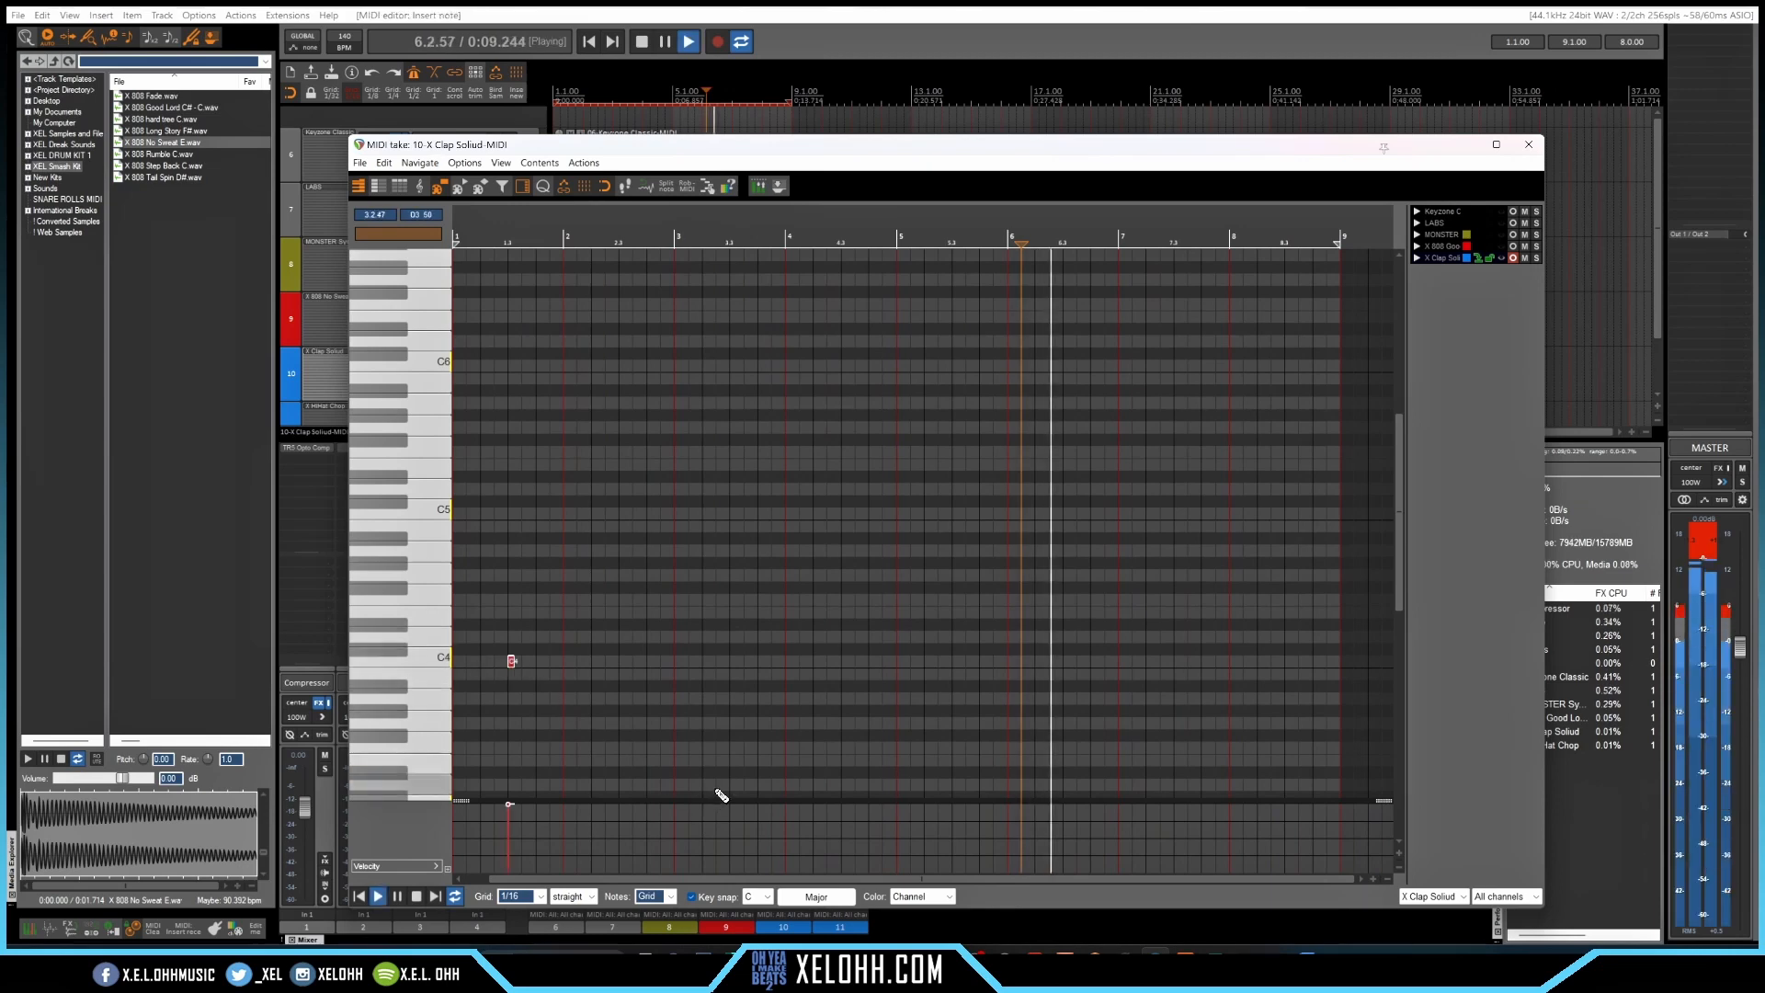
key("Home")
key("space")
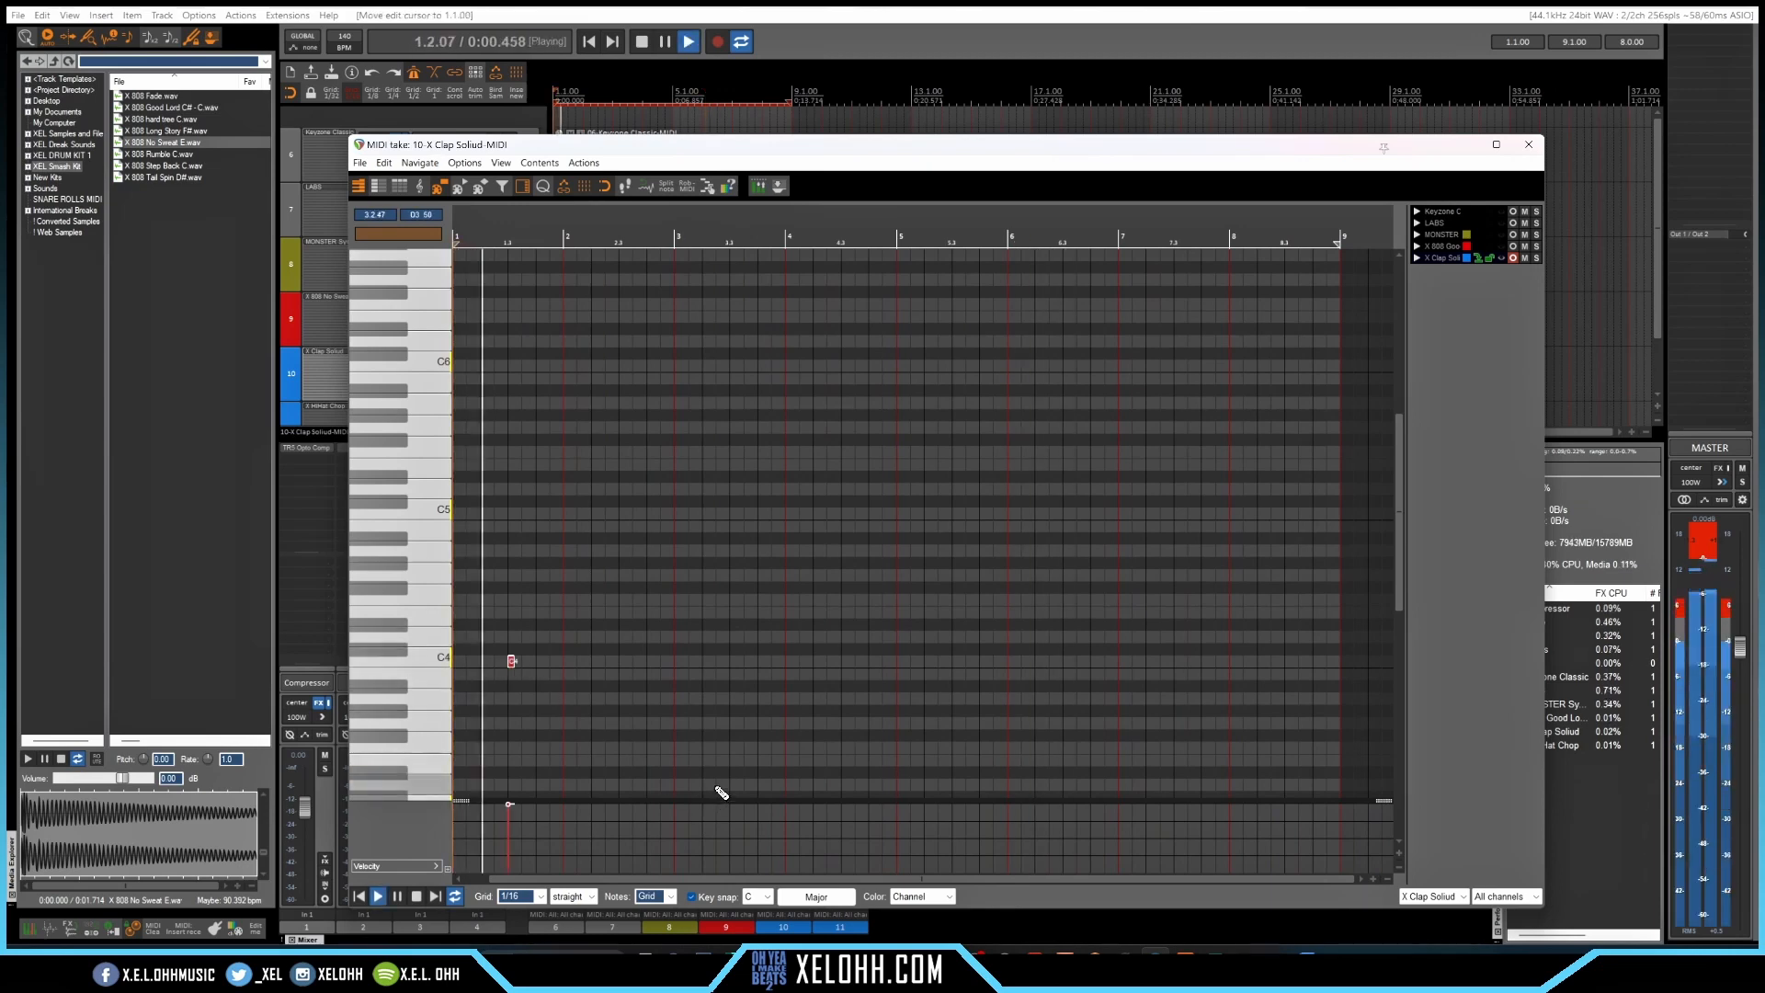
key("space")
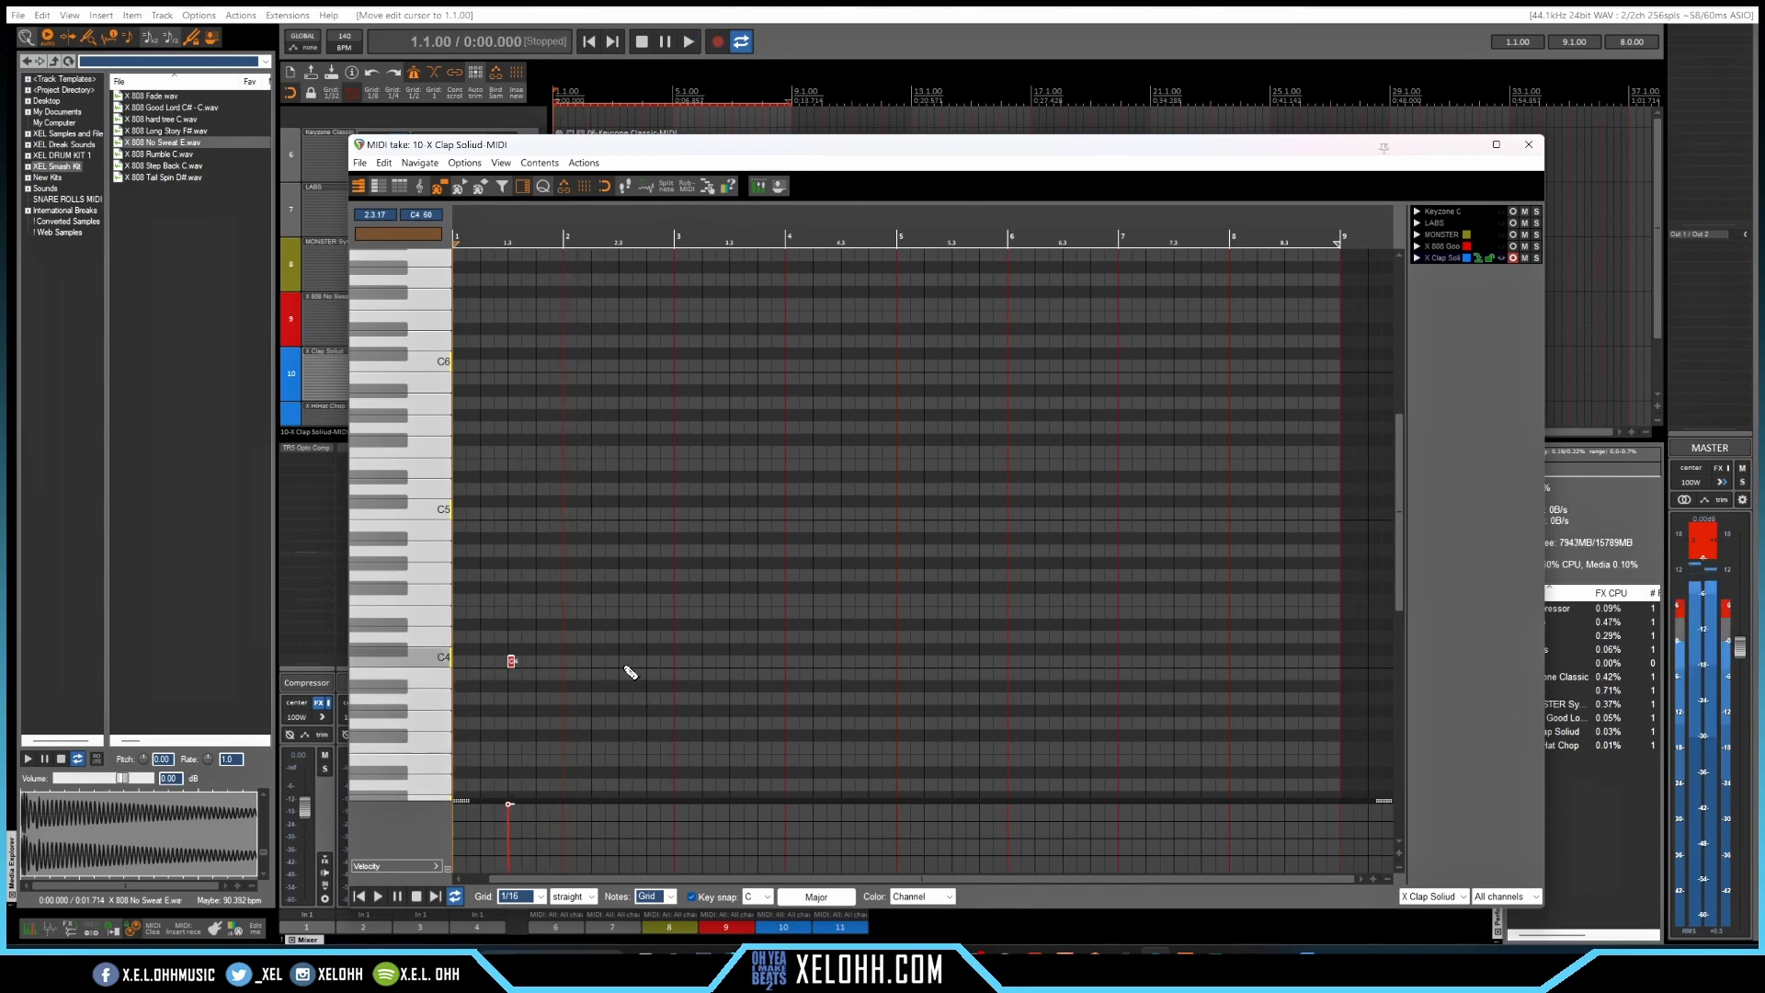
Add a C4 clap on beat 3 of bar 2, duplicate the claps through bar 8, play the beat and close the MIDI editor
left_click(624, 662)
left_click_drag(669, 678, 350, 629)
key("ctrl+v")
key("Home")
key("space")
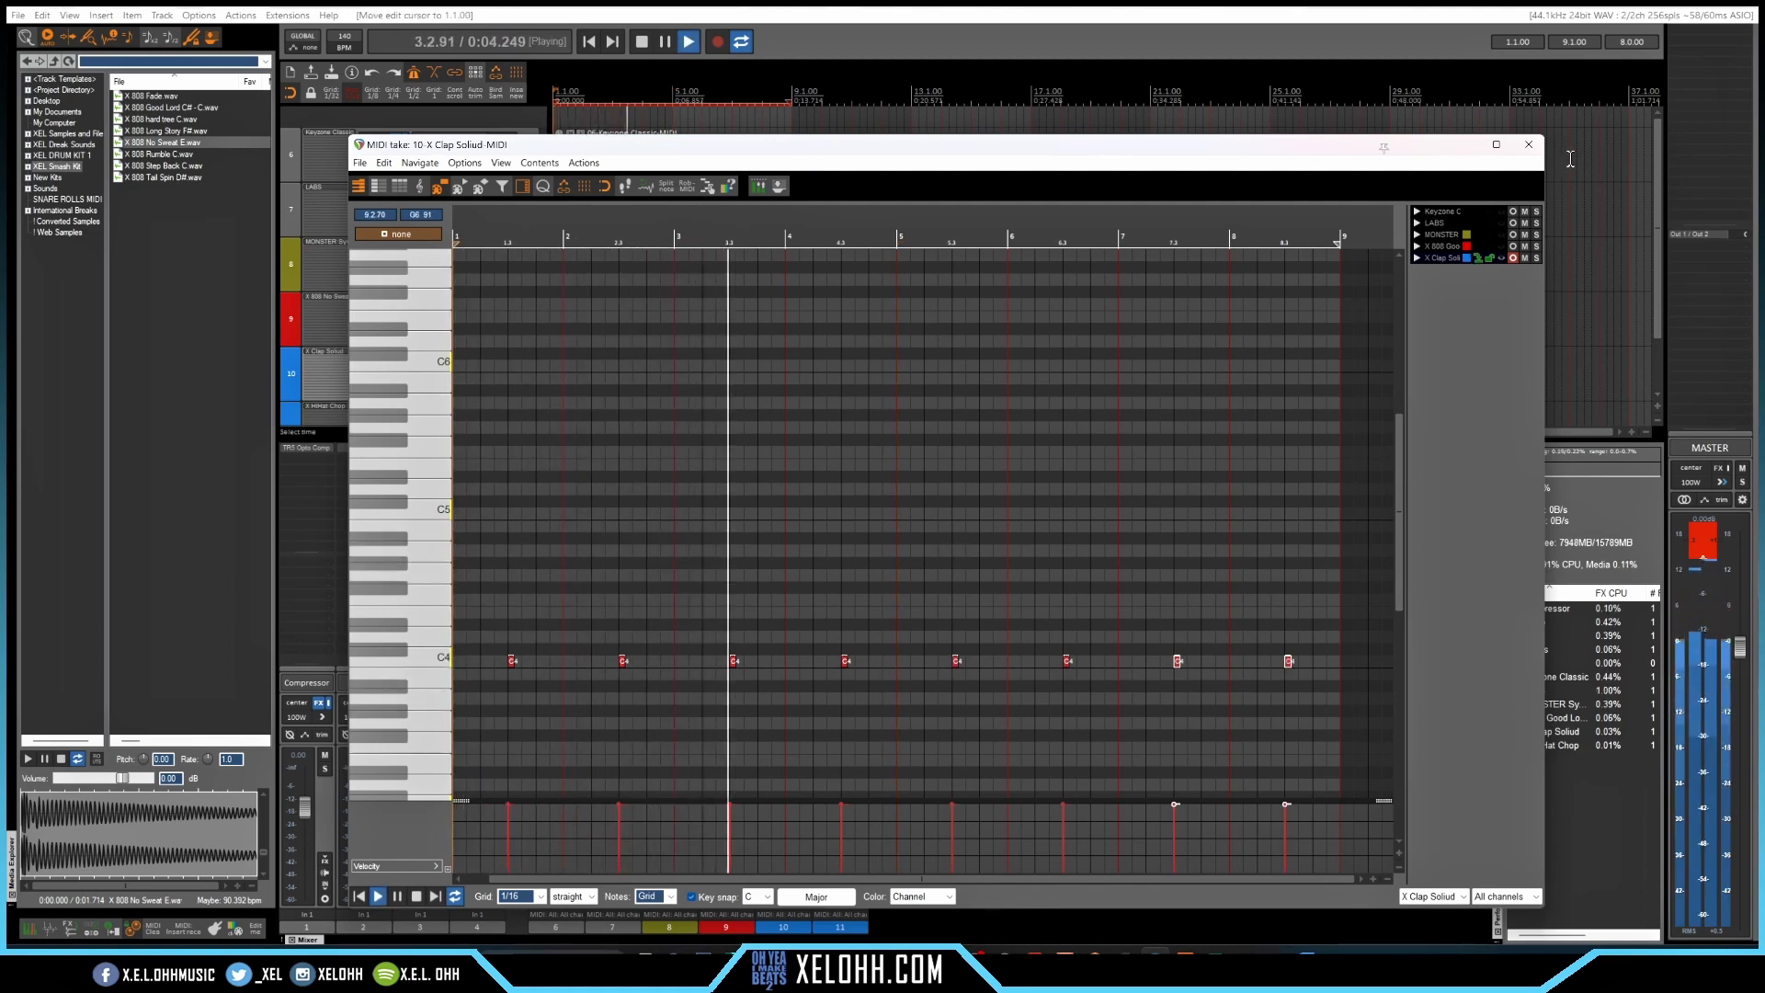
left_click(1528, 149)
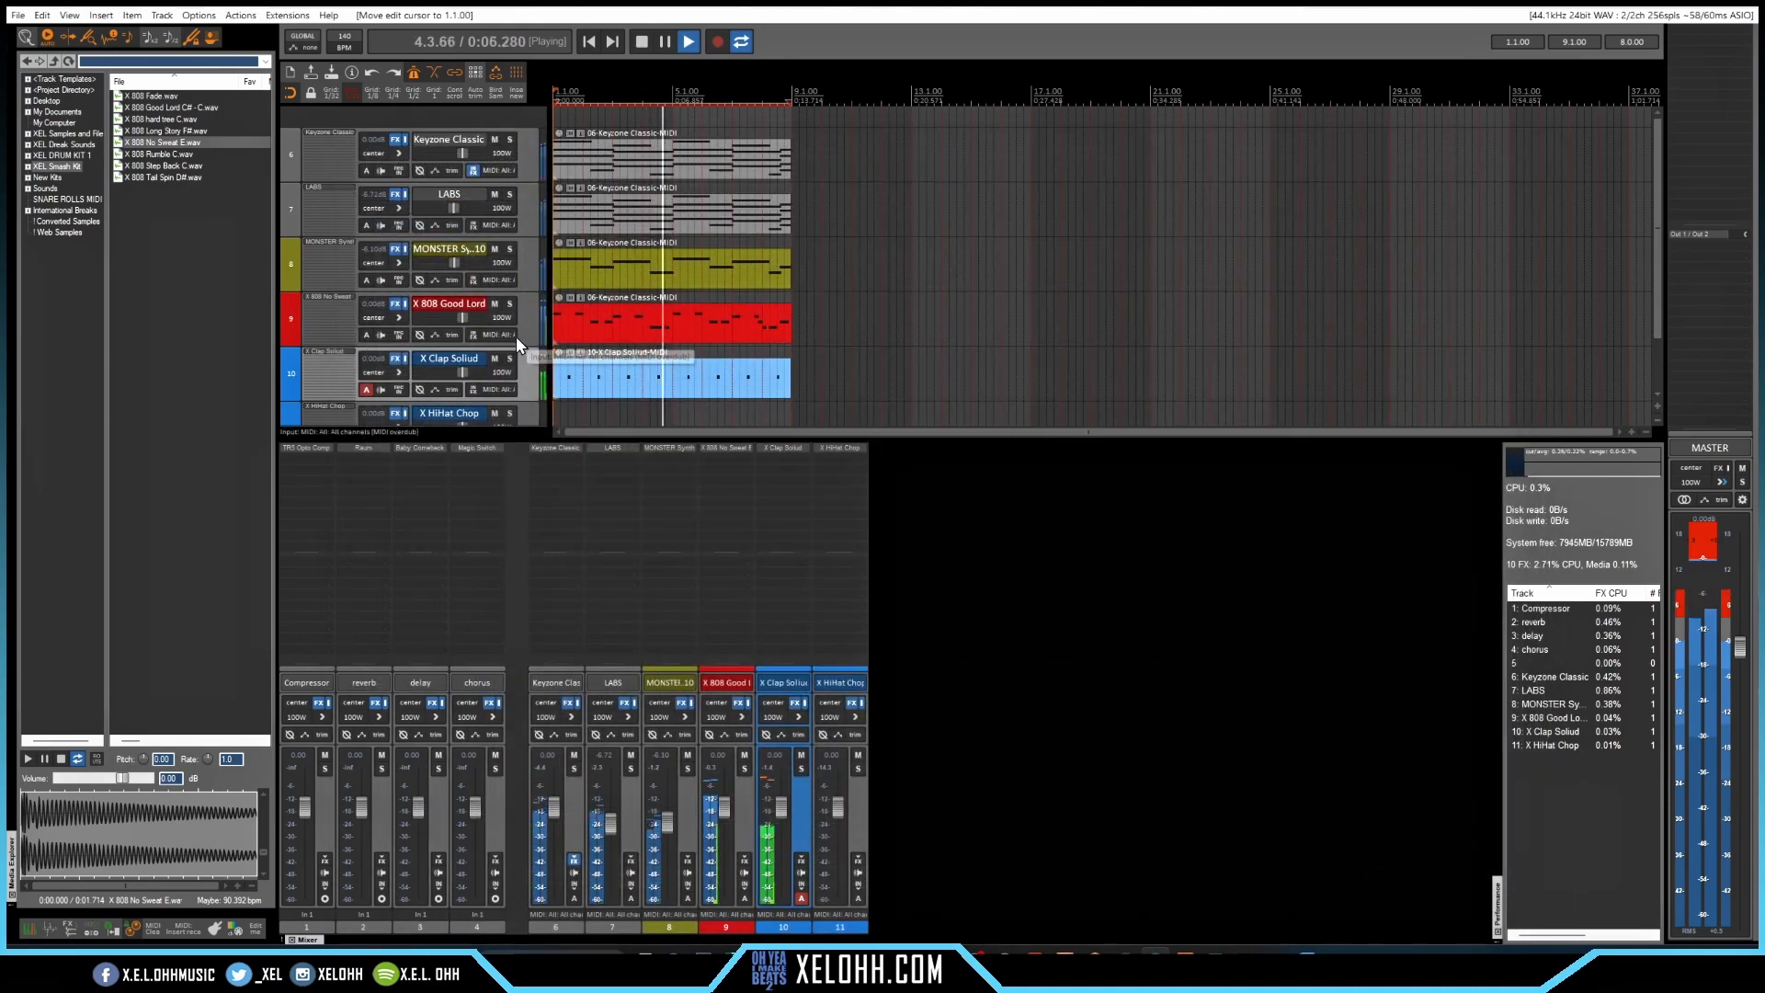
Insert an eight-bar MIDI item on the X HiHat Chop track and open it for note entry
scroll(519, 373, "down", 1)
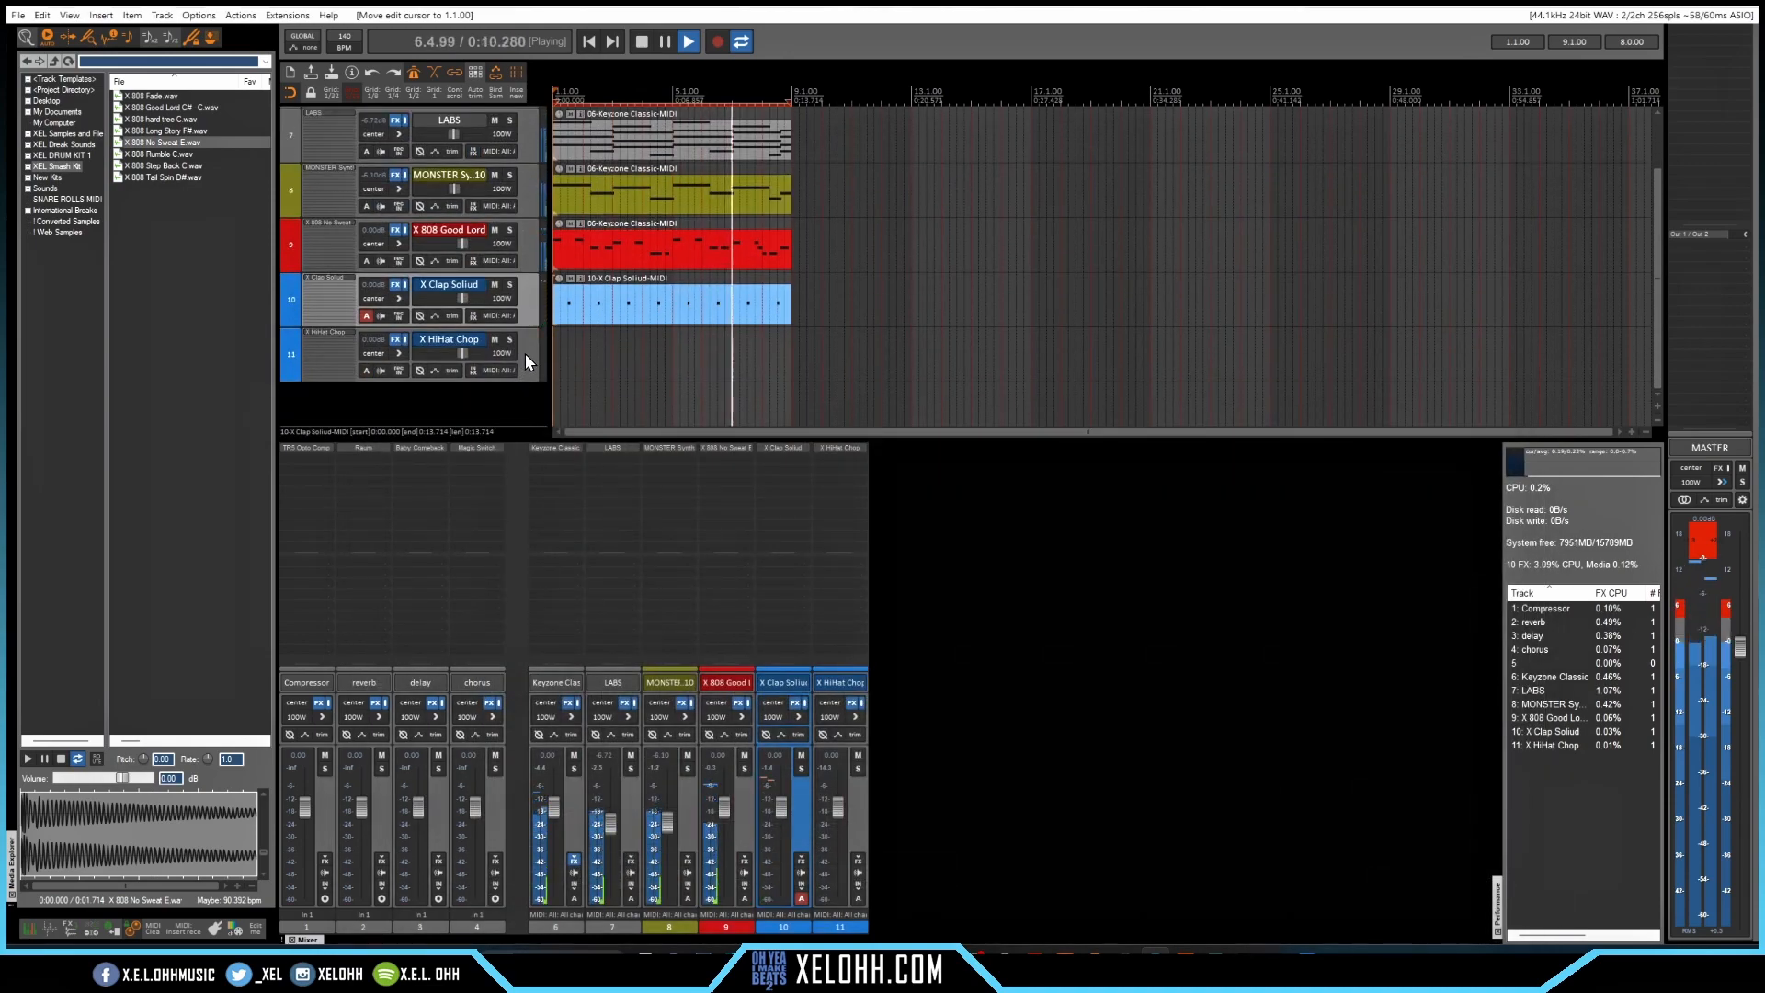
left_click(526, 353)
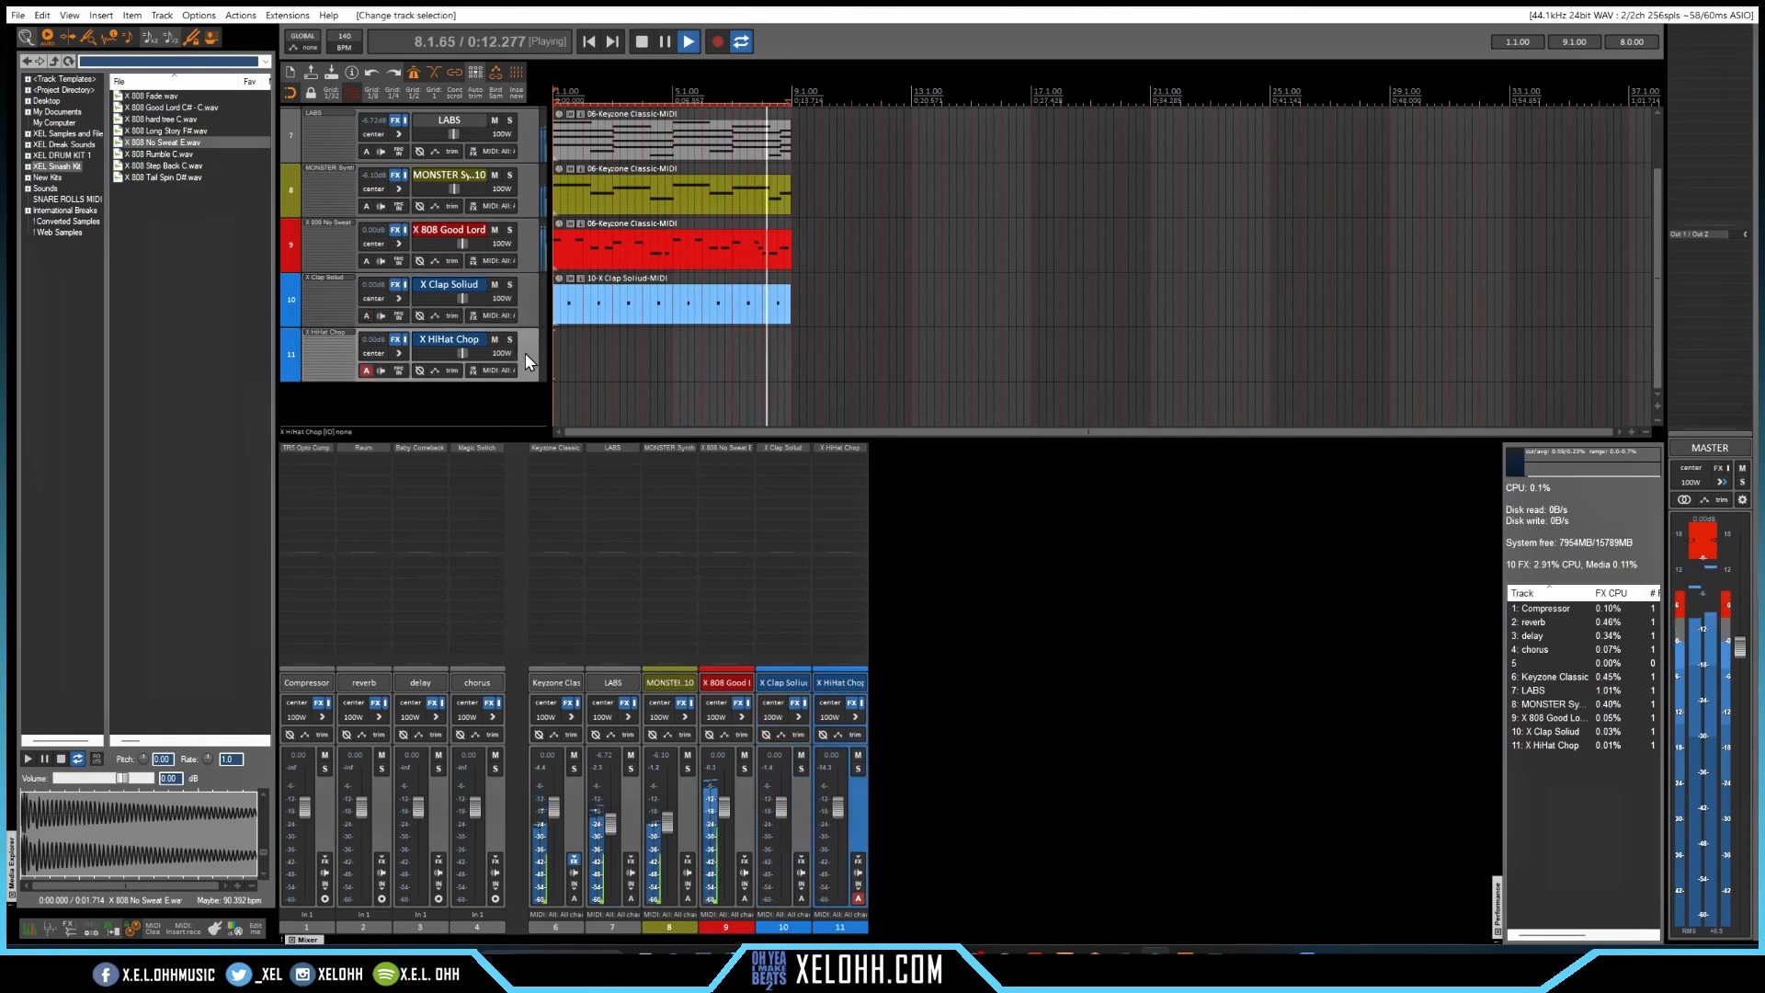
key("space")
key("Insert")
double_click(641, 361)
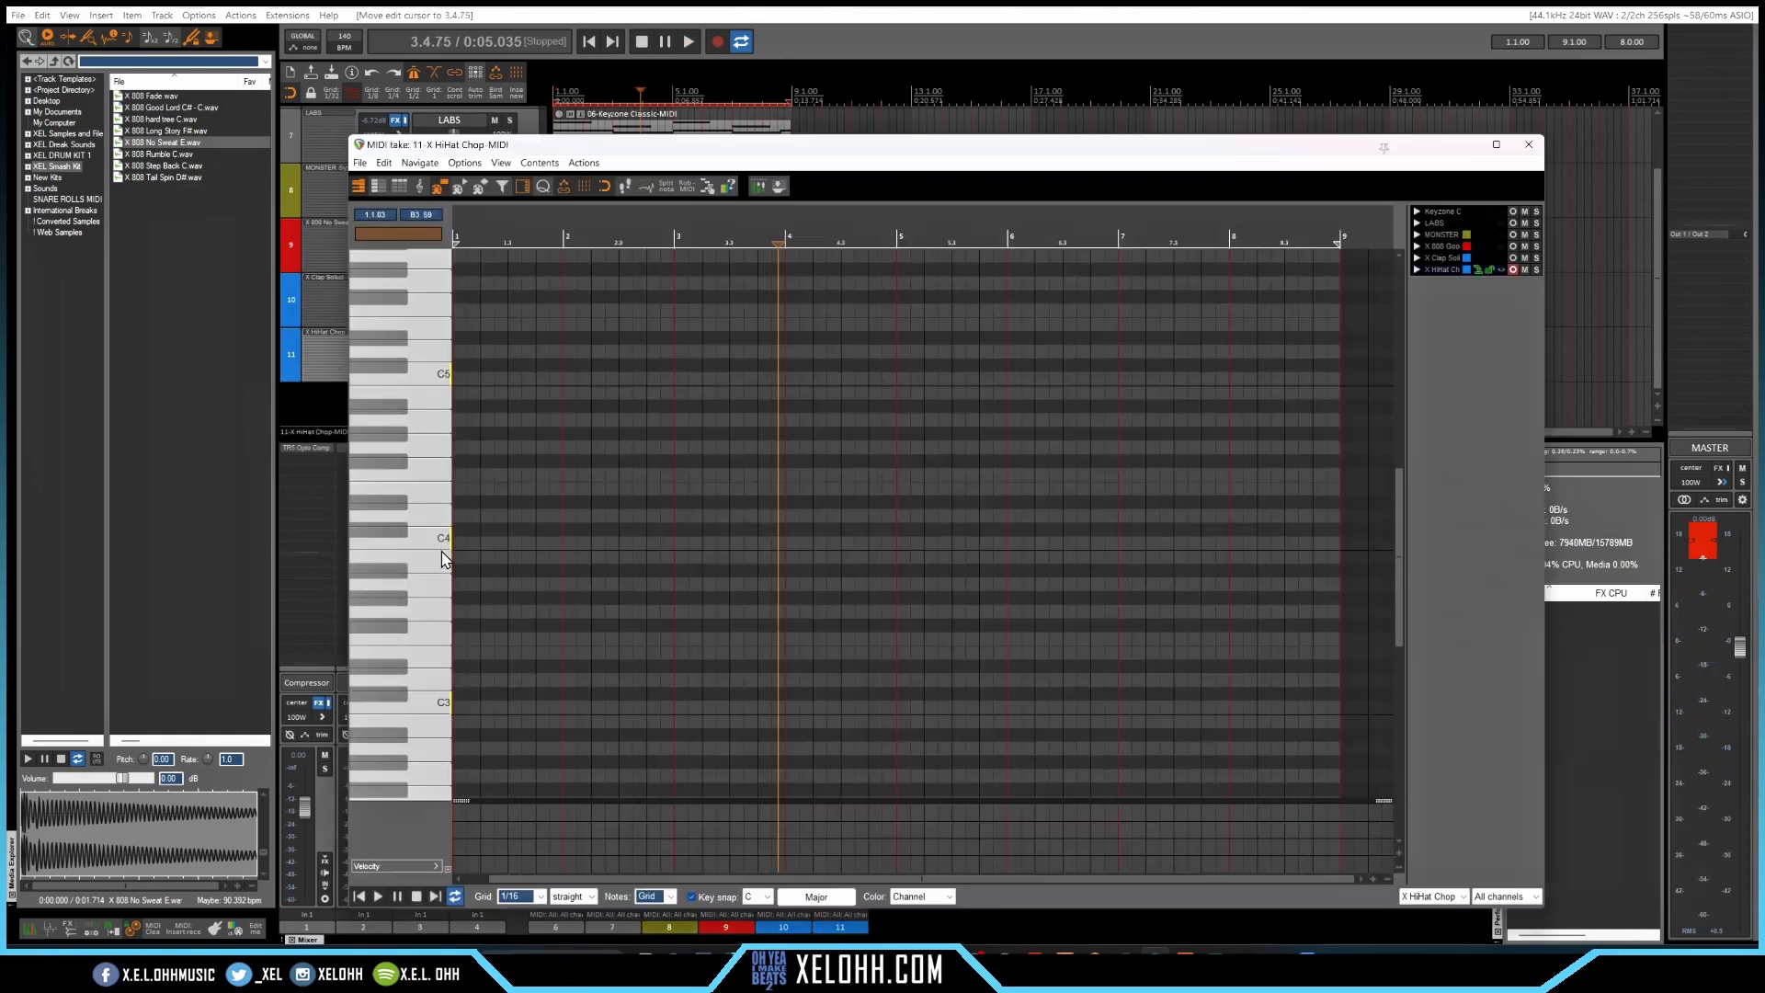
left_click(434, 544)
Place C4 hi-hat hits in a group at the start of bar 1 and a faster group from beat 4 into bar 2, and play them
left_click(458, 542)
left_click(470, 543)
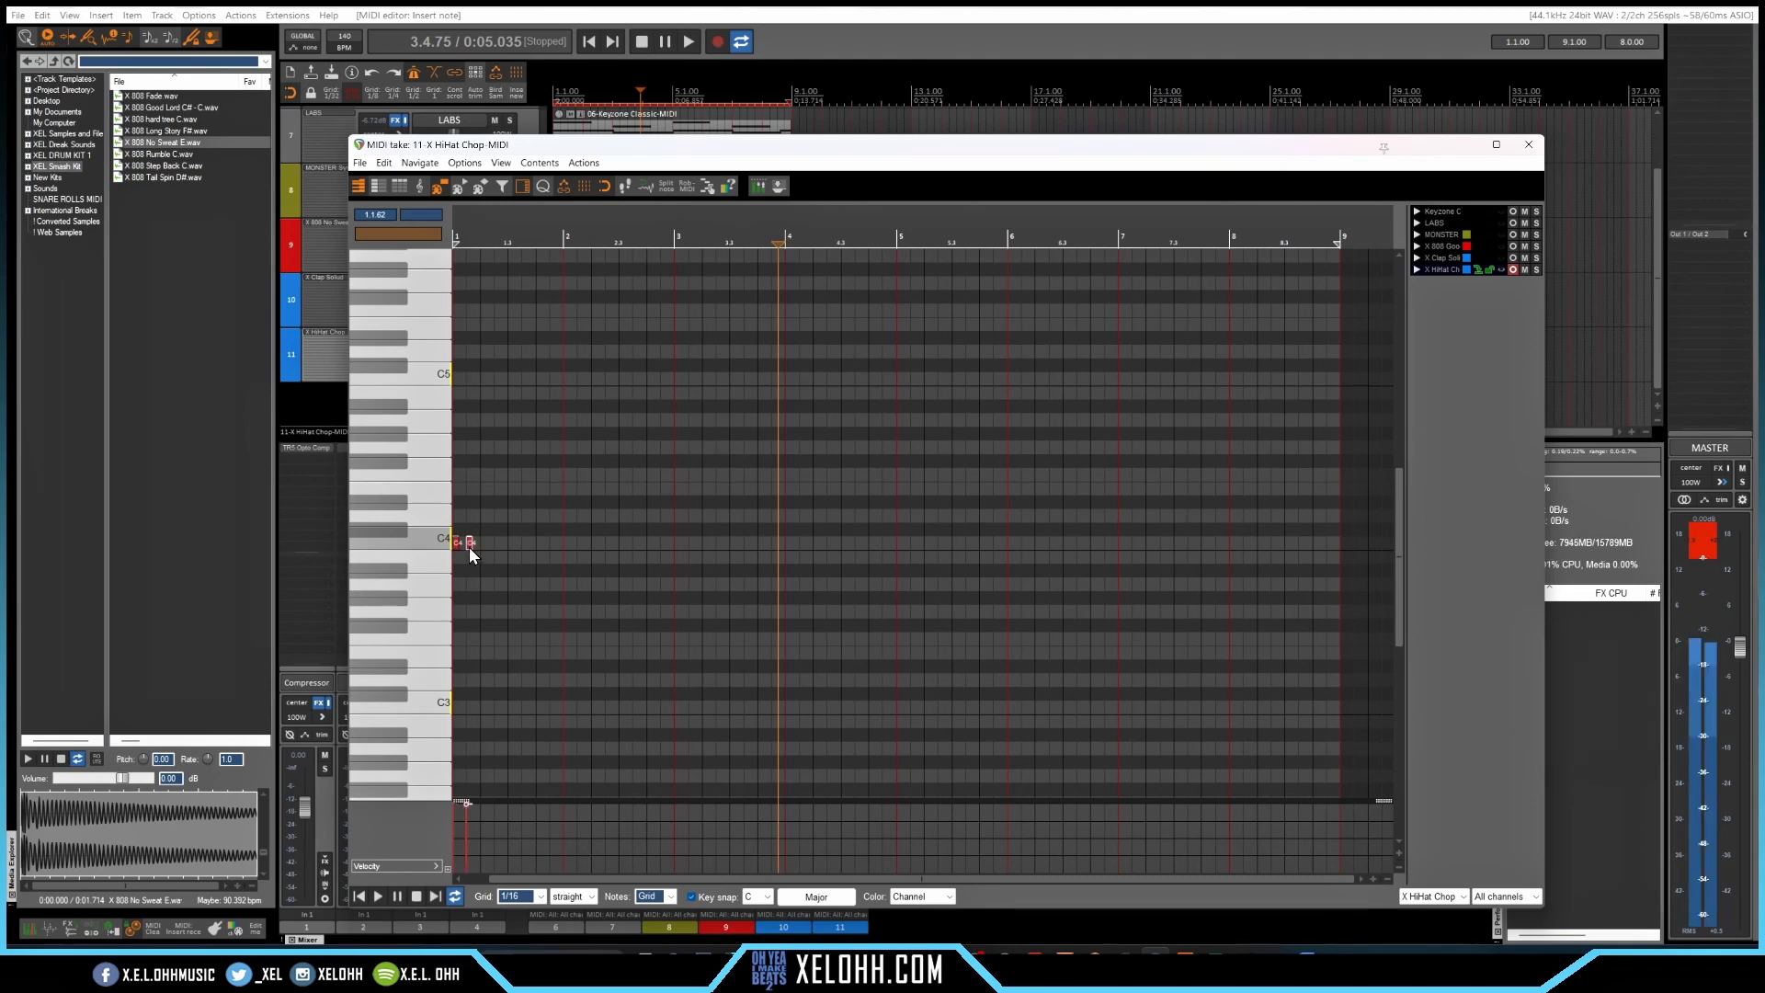
left_click(484, 542)
left_click(540, 543)
left_click(552, 542)
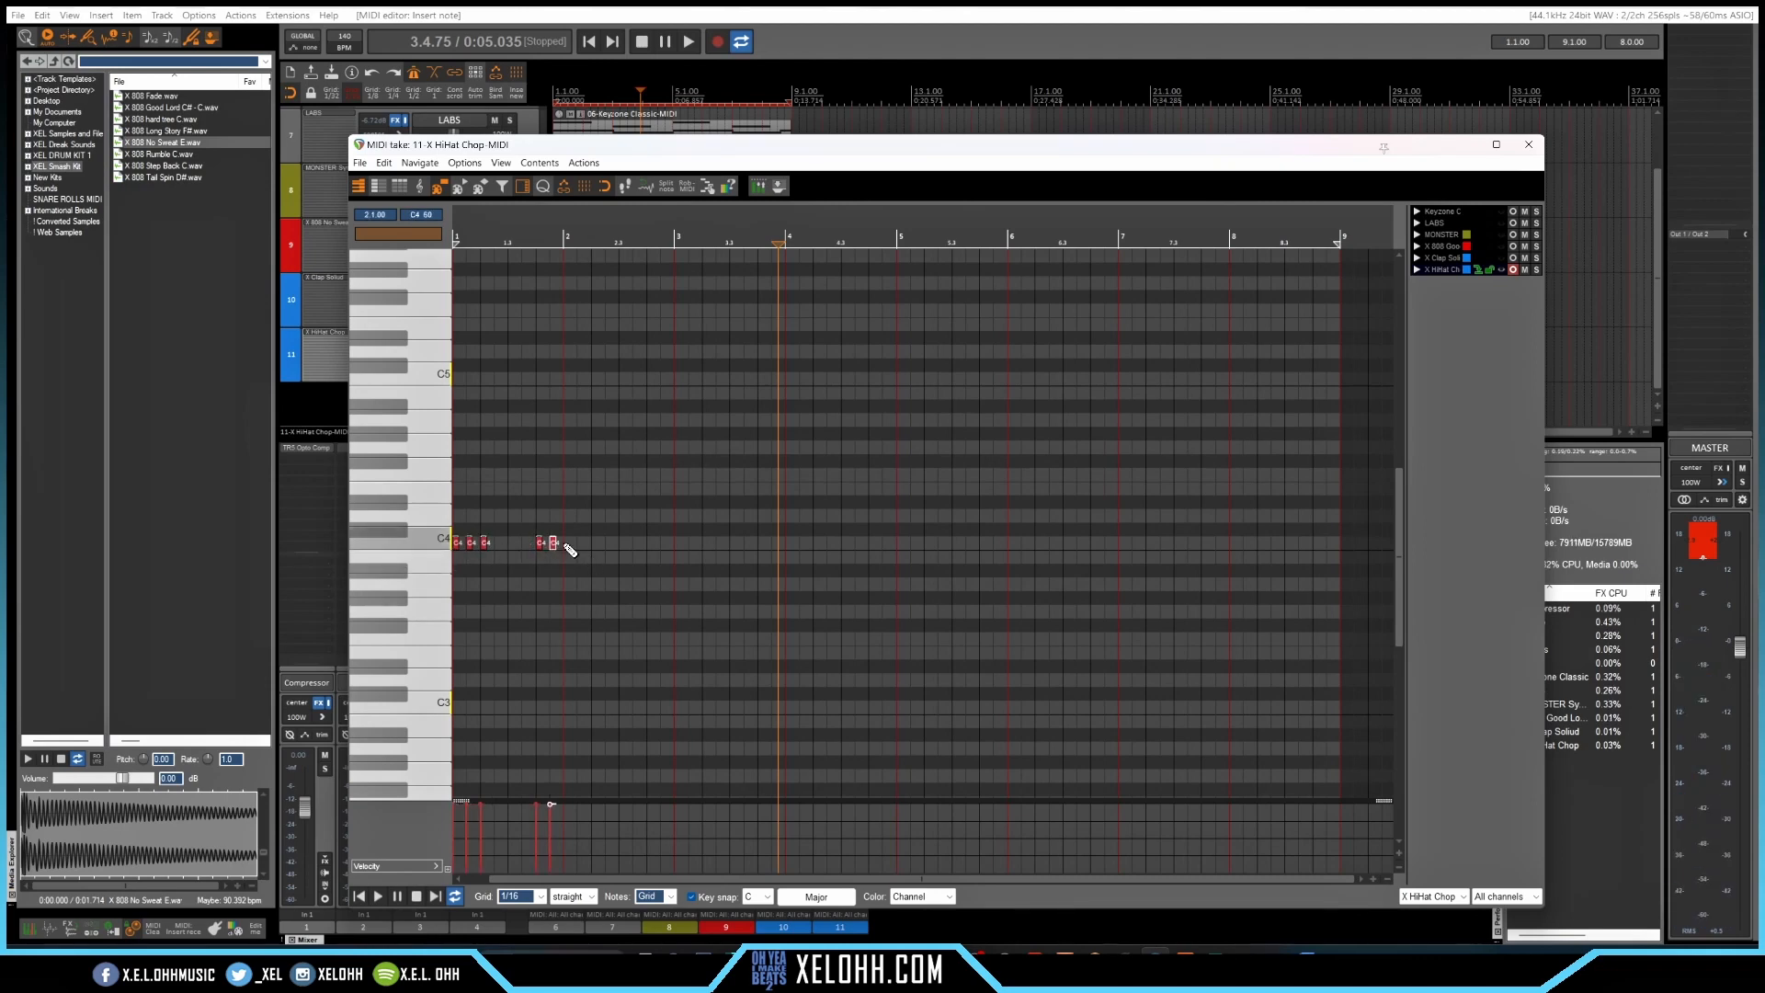
left_click(565, 543)
key("Home")
key("space")
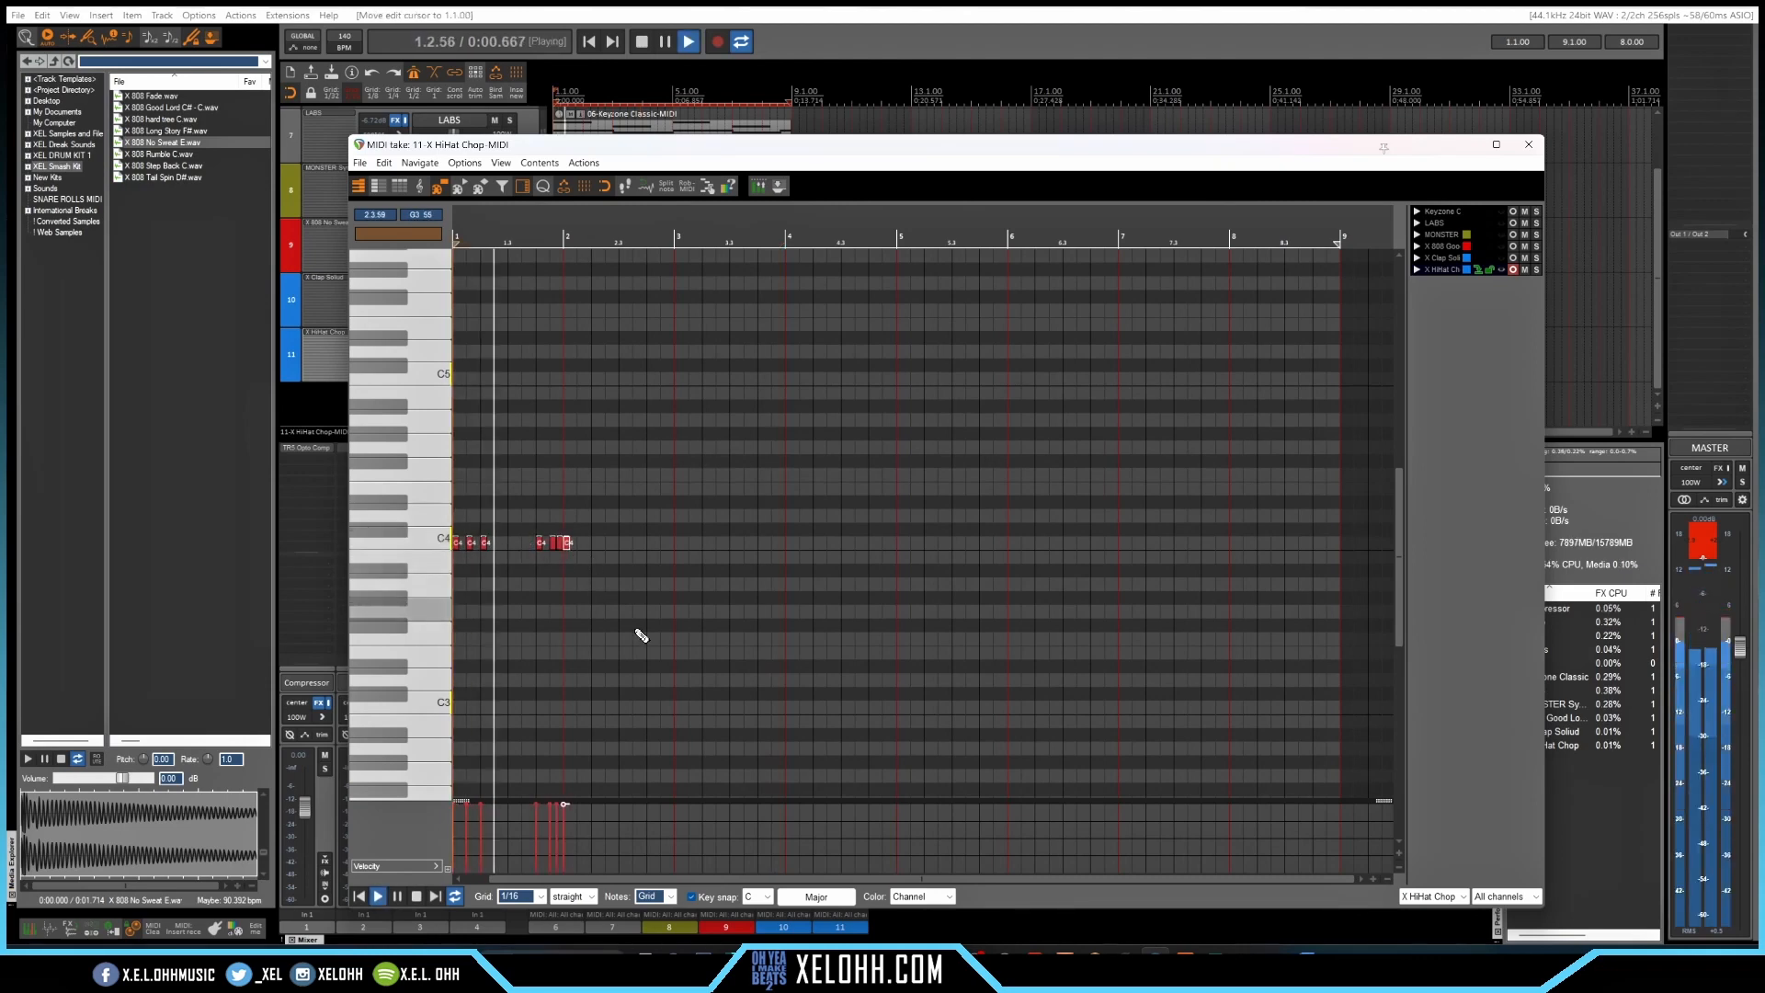
key("space")
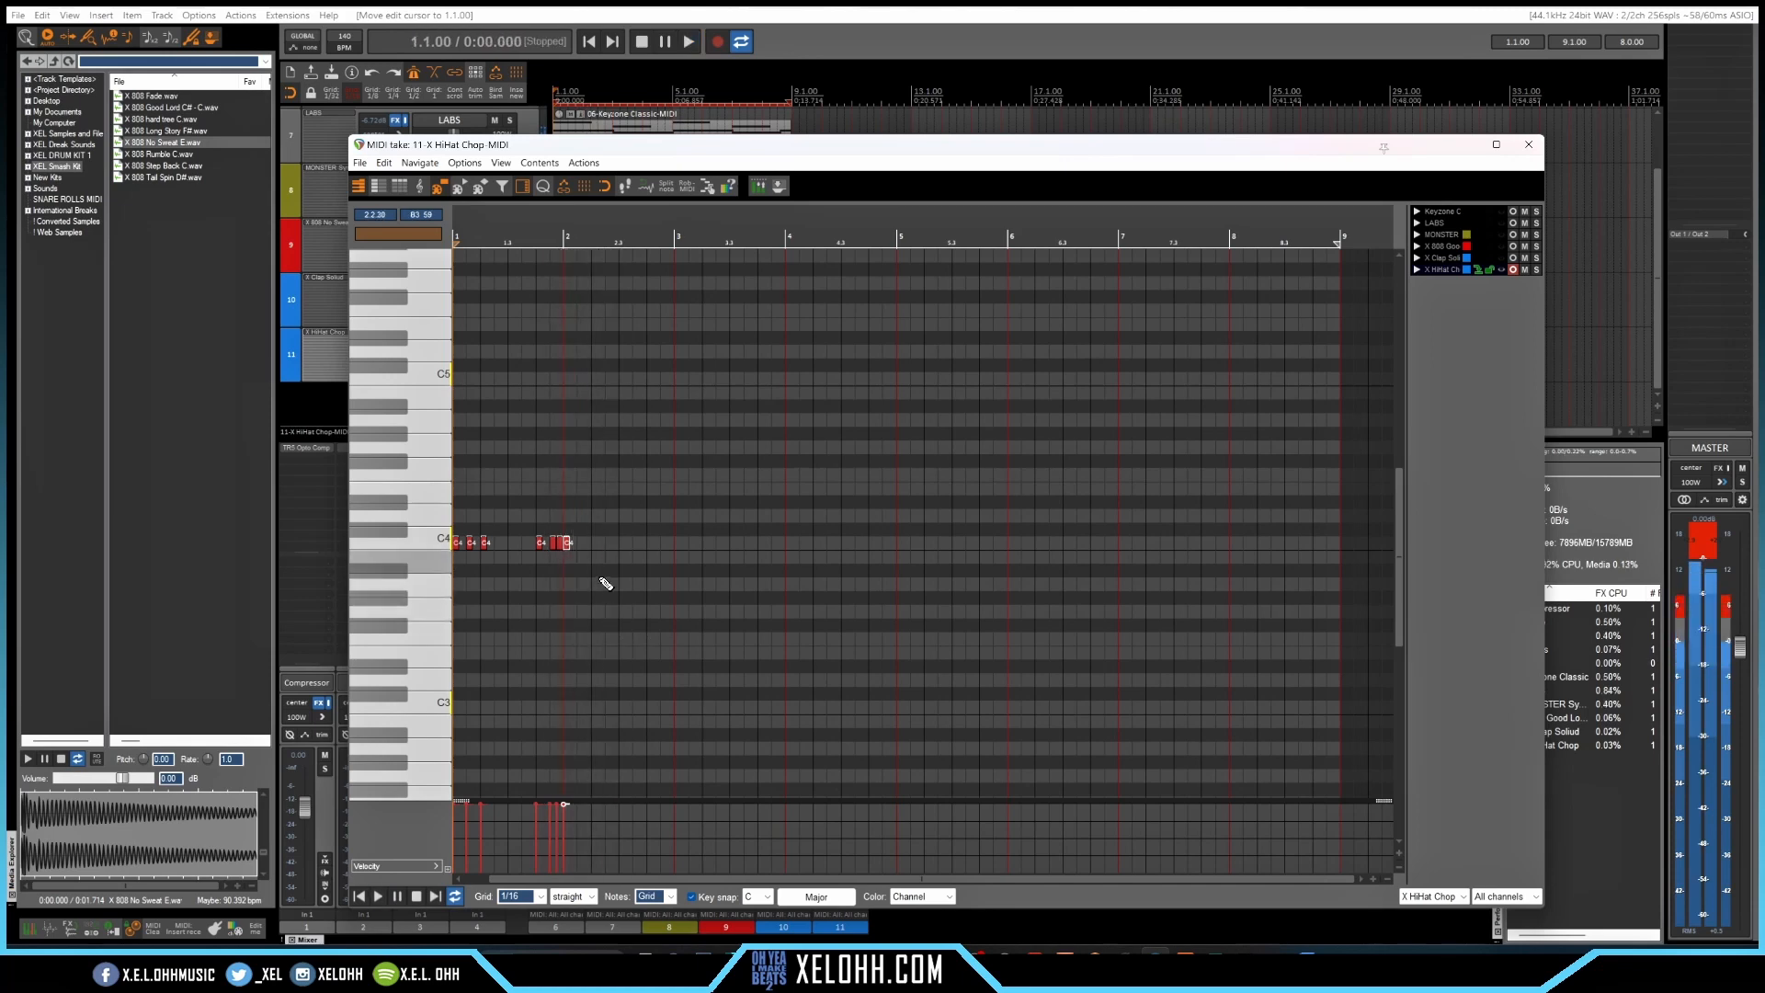
Extend the C4 hi-hat pattern through bar 4, copy it into bars 5 to 8, play it back and close the MIDI editor
key("space")
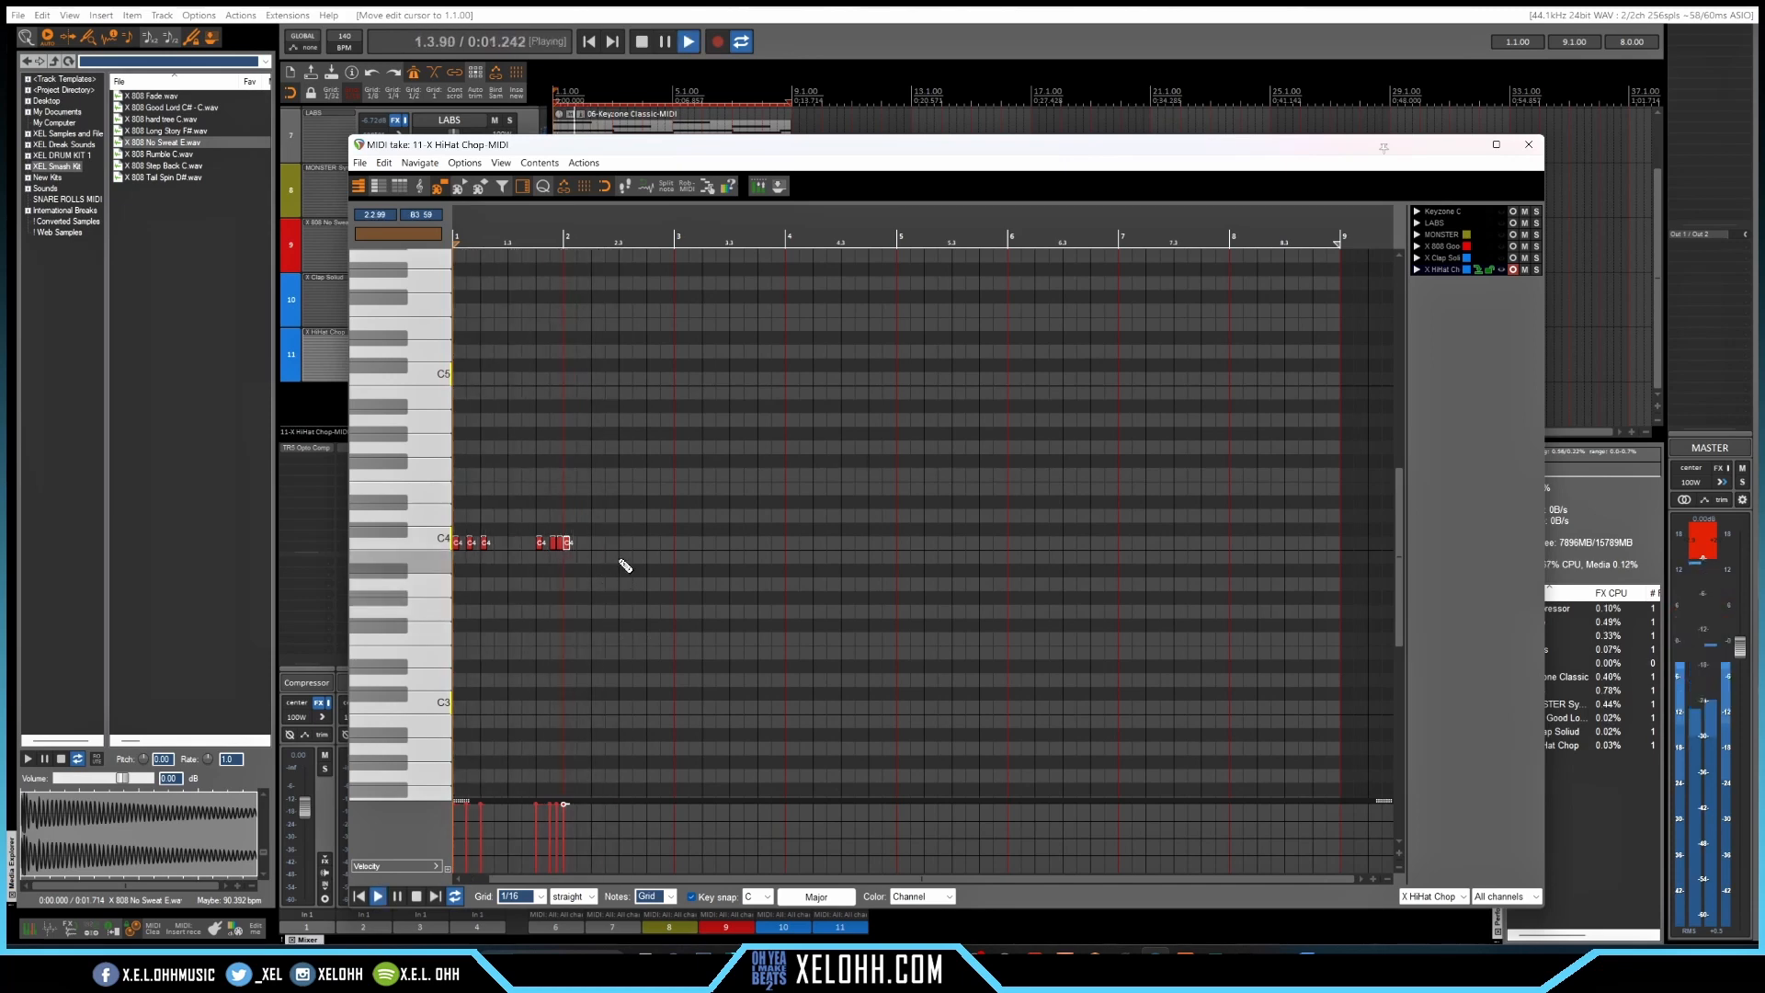
key("space")
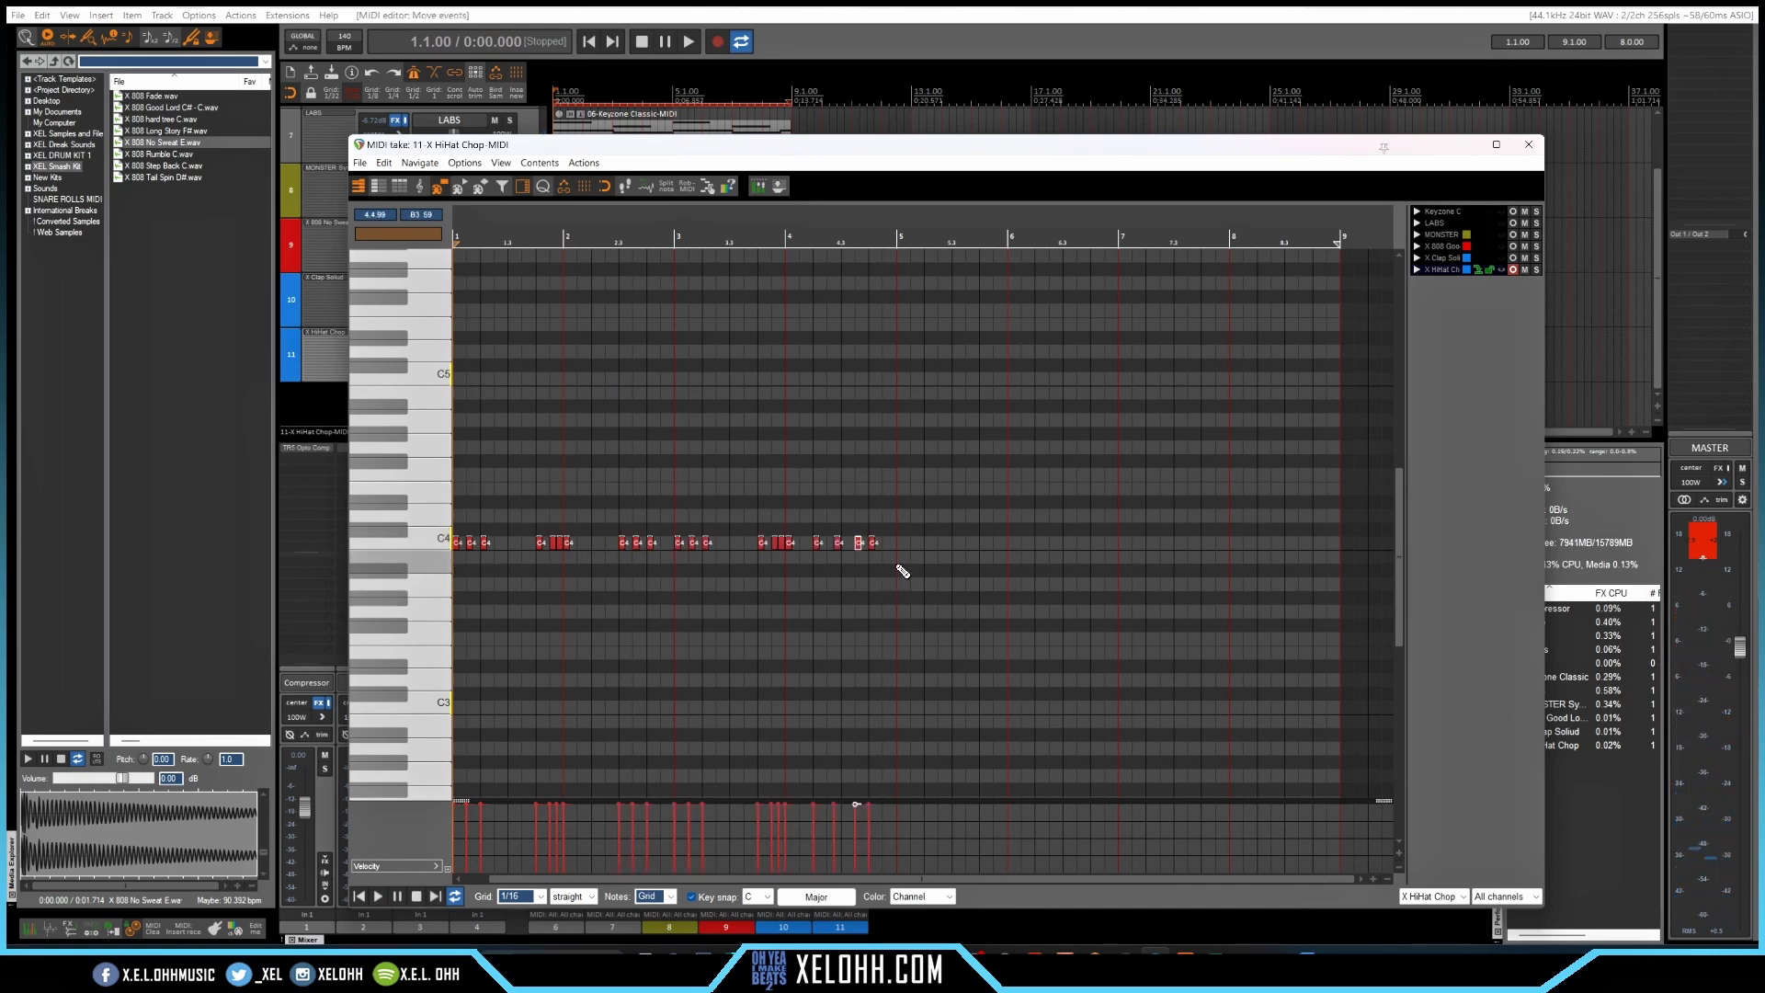
left_click_drag(896, 560, 447, 524)
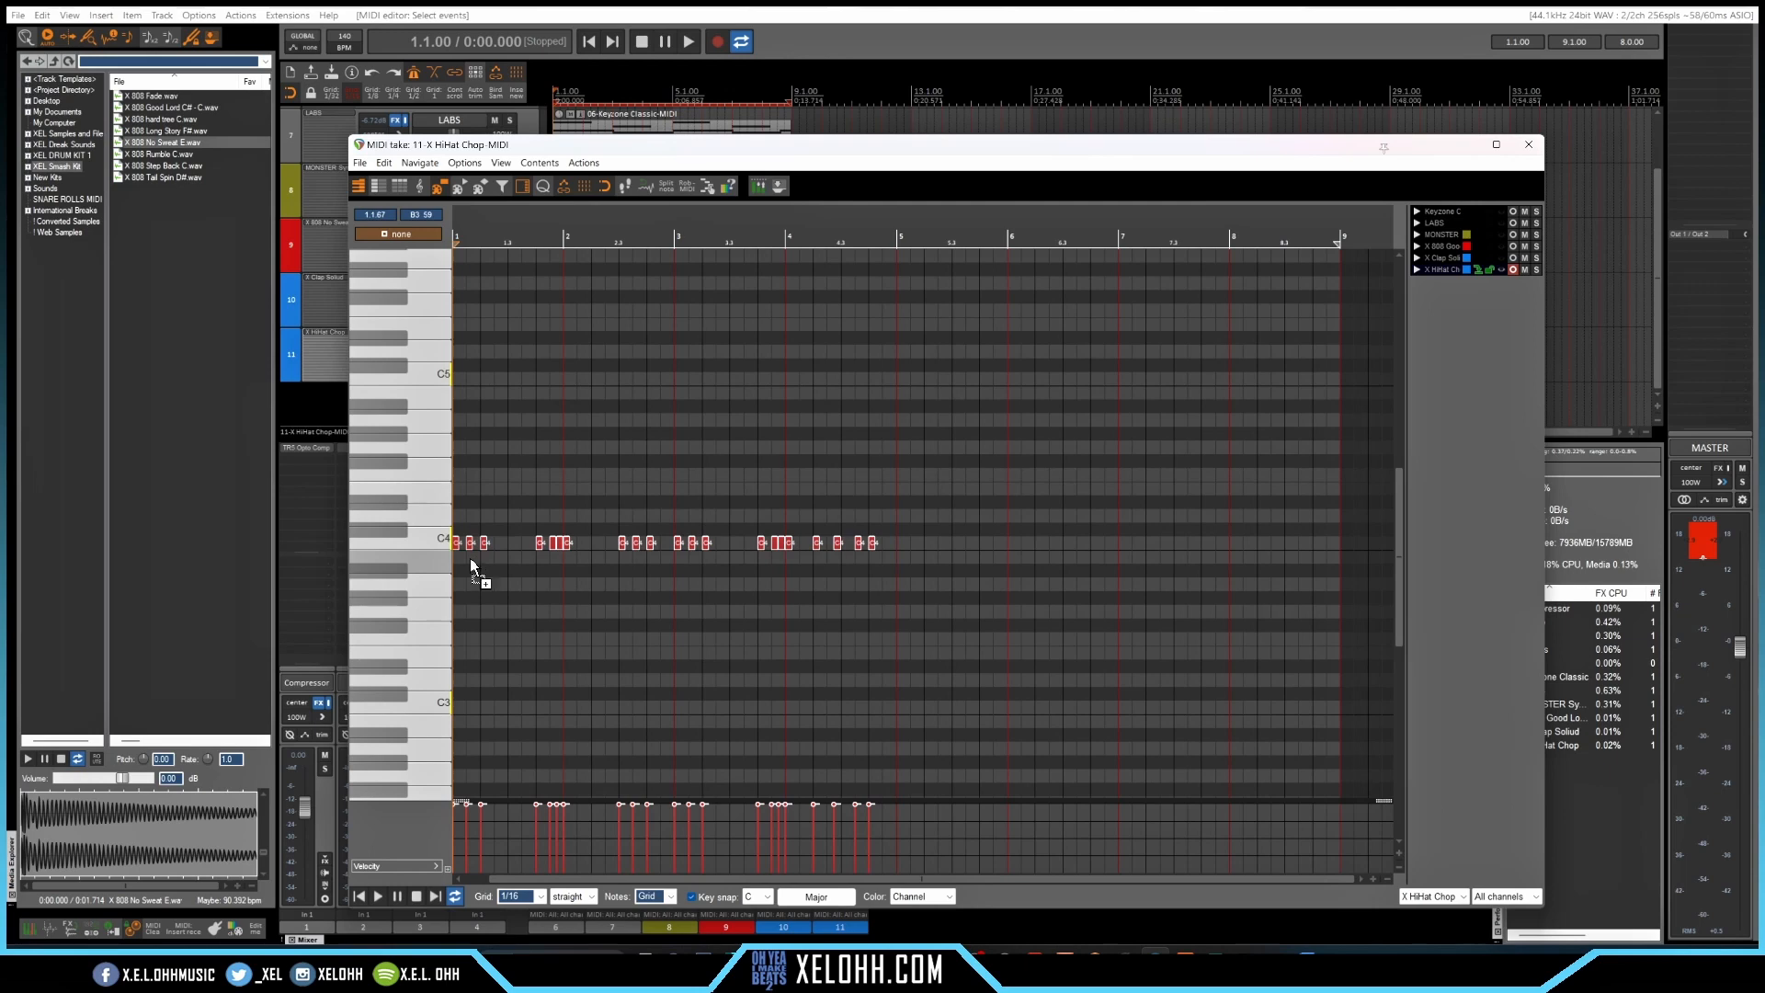
key("ctrl+c")
key("ctrl+v")
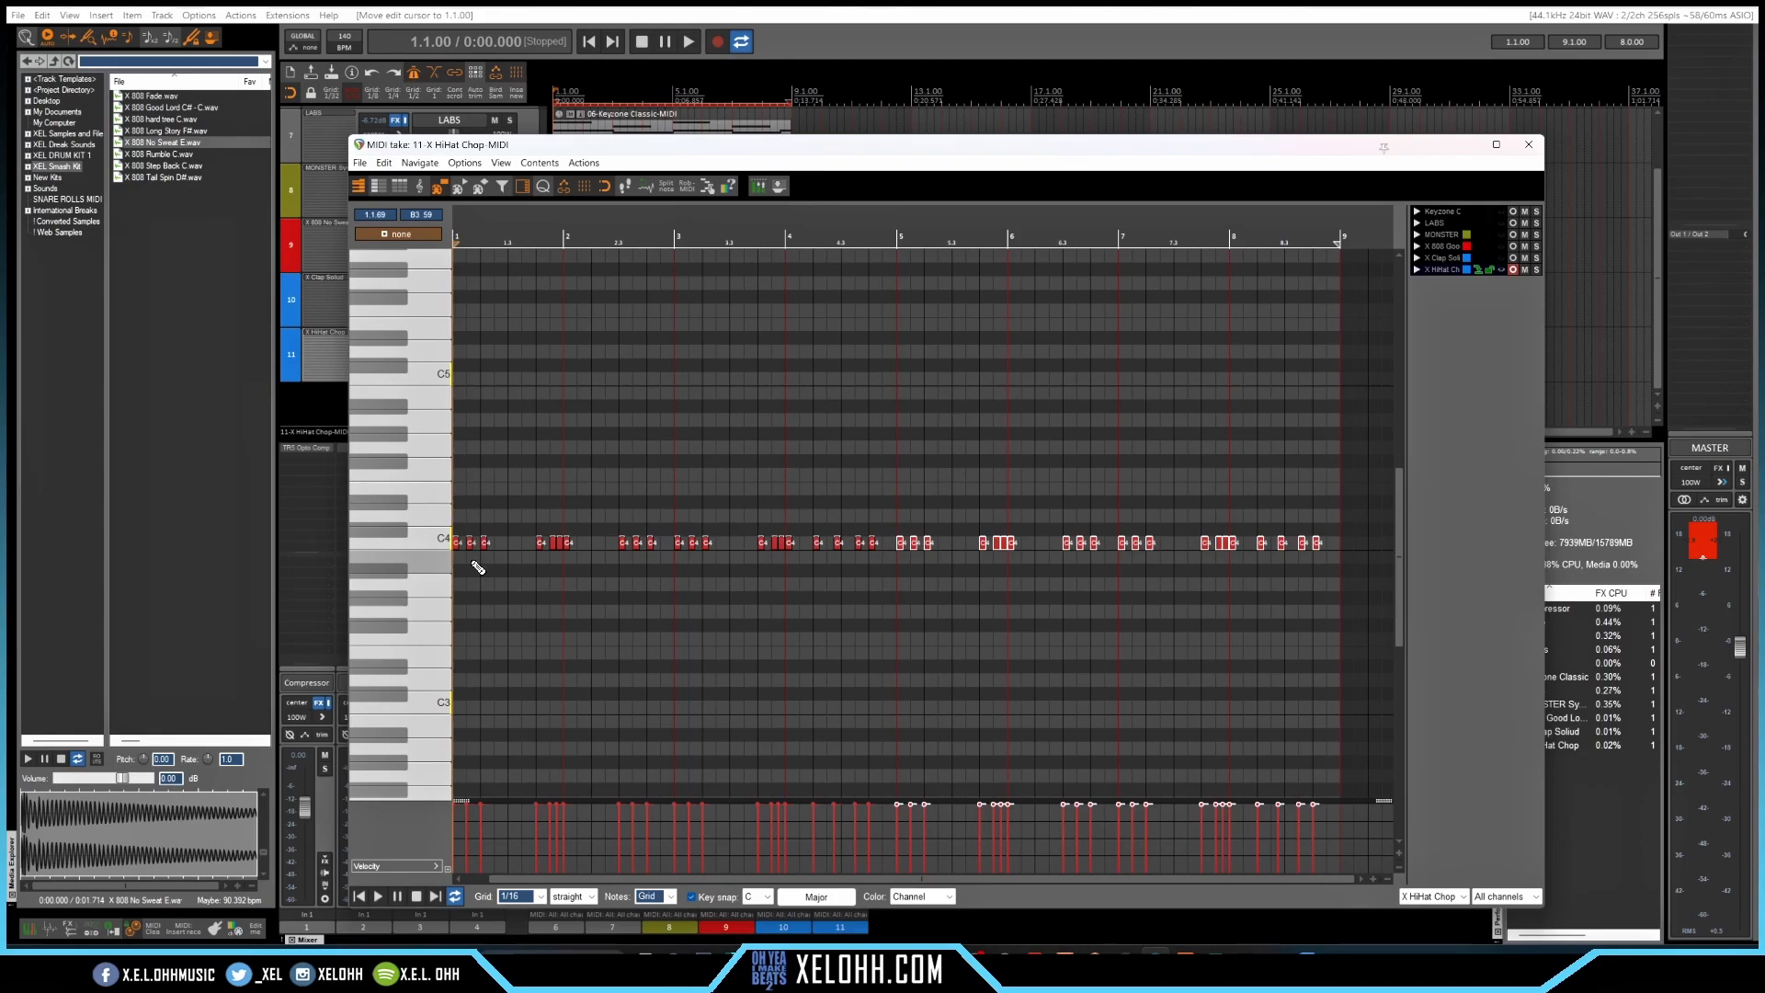
key("space")
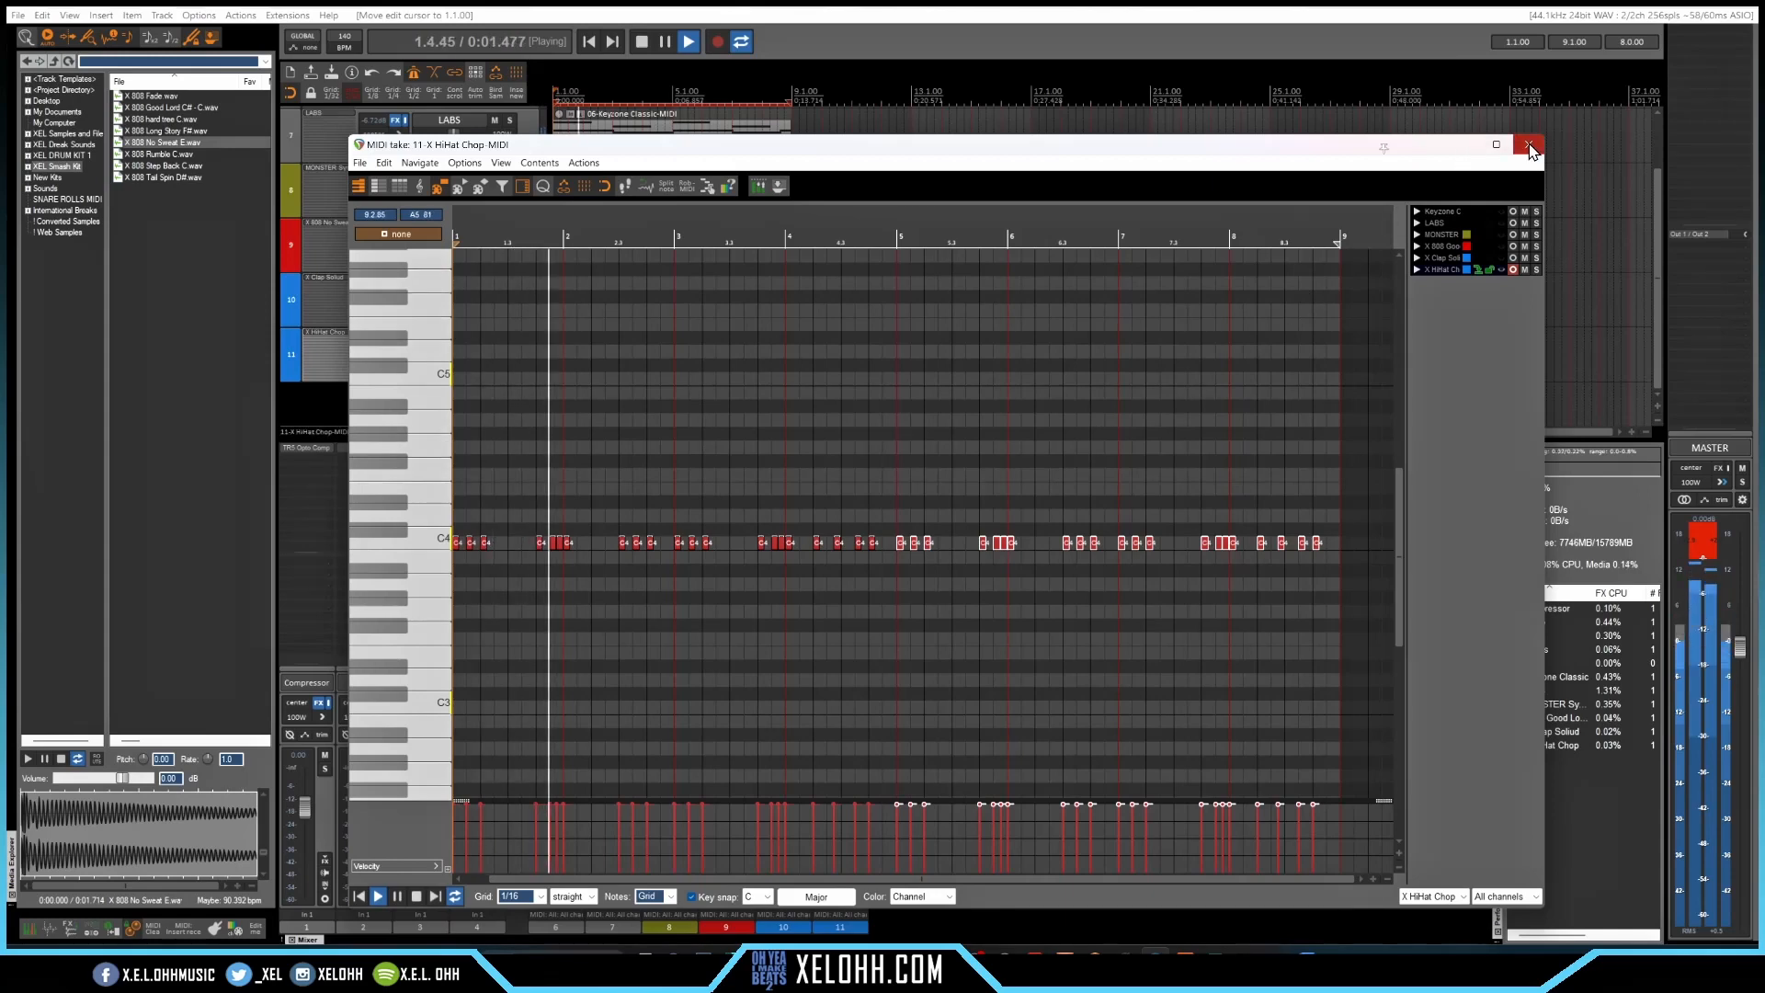
left_click(1528, 146)
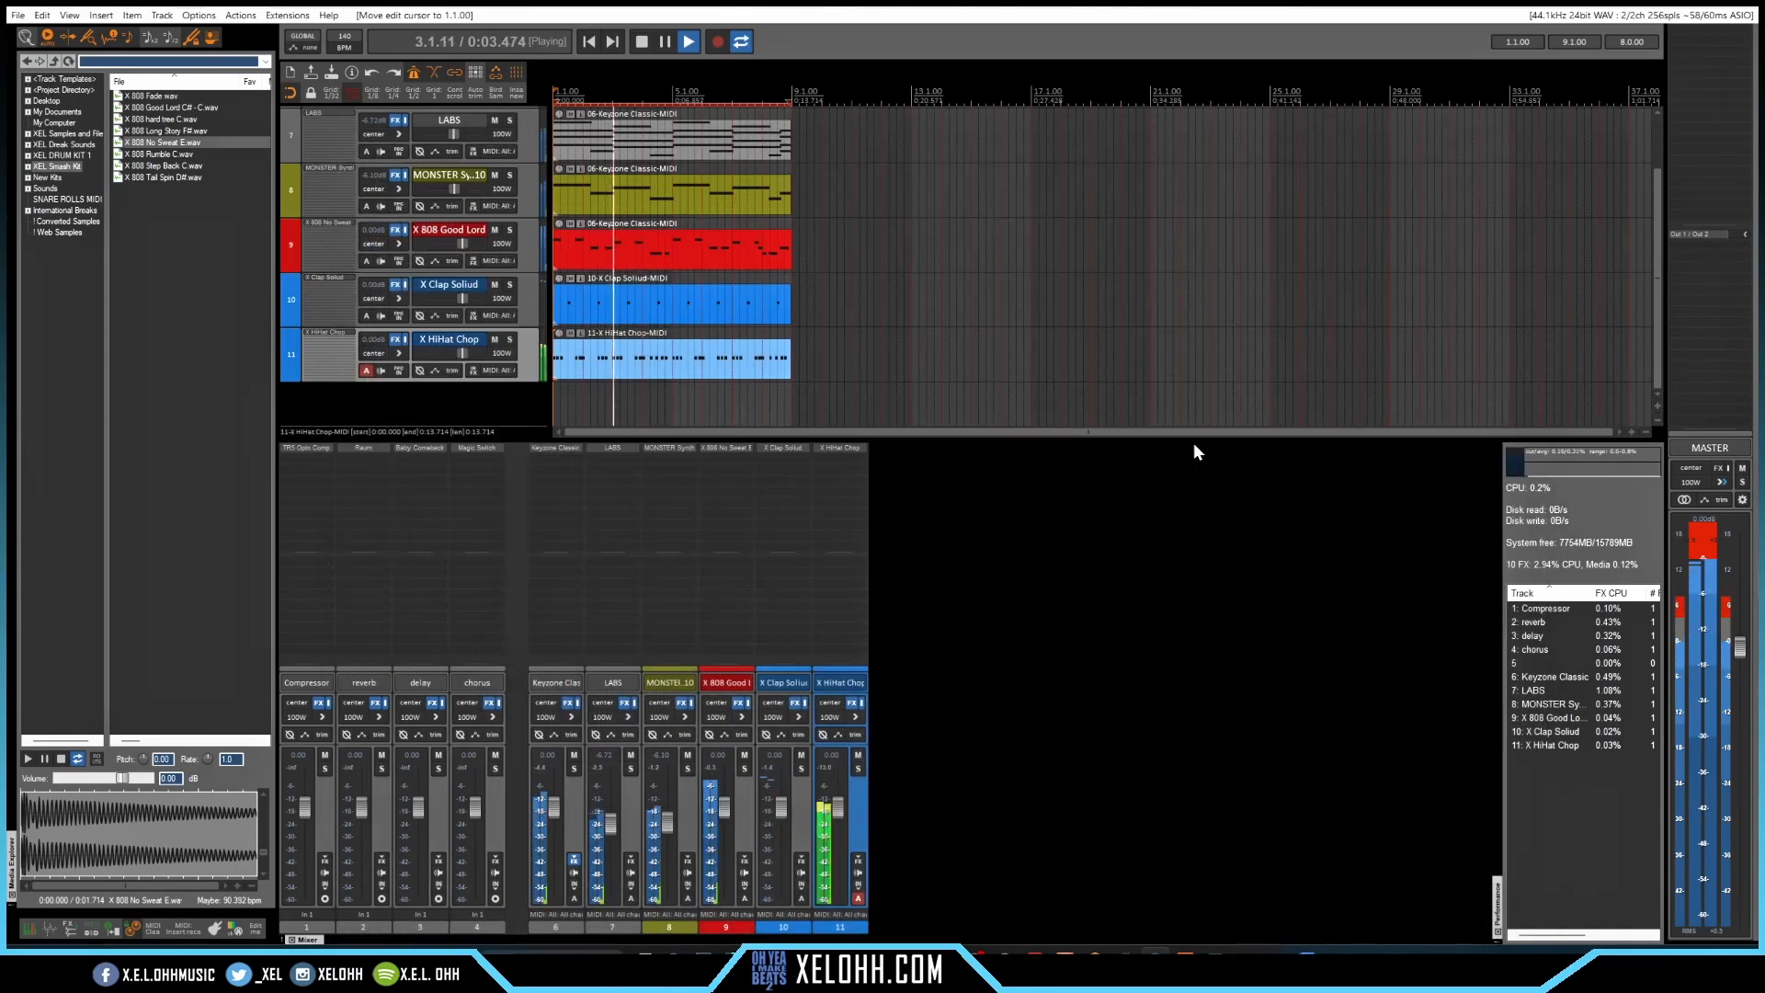
key("space")
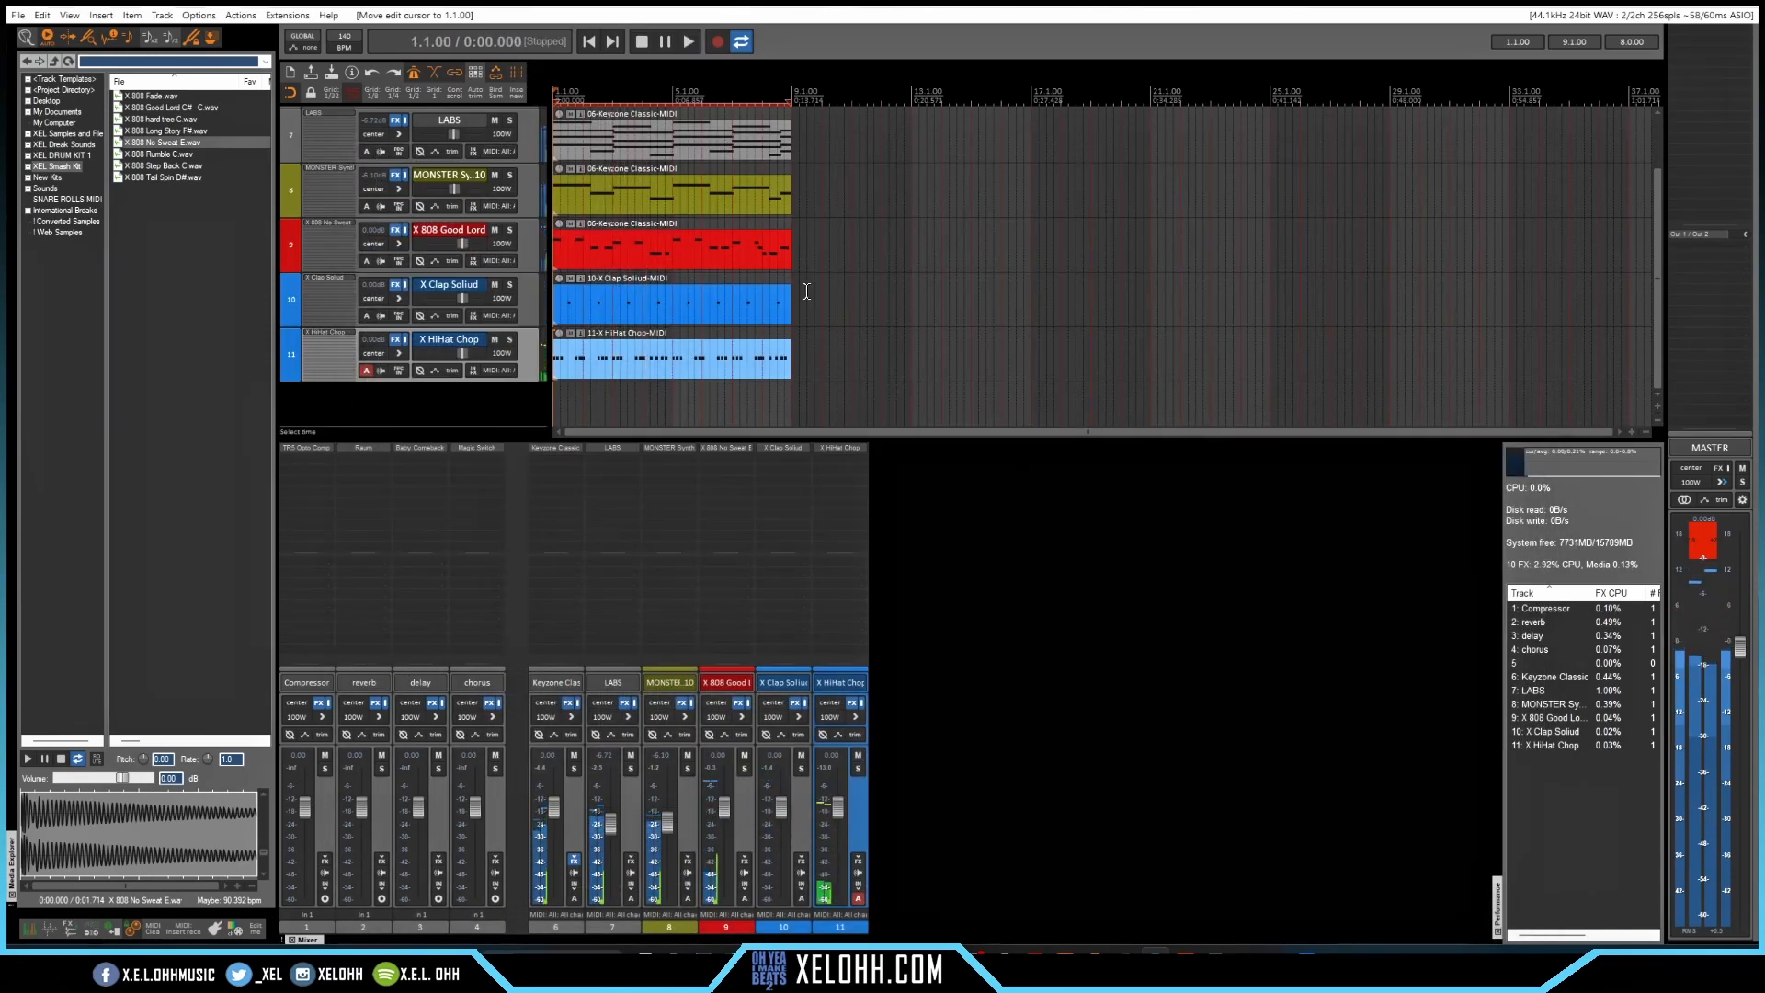
Open the LABS chord item and make all of its notes sequential to remove overlaps
double_click(641, 148)
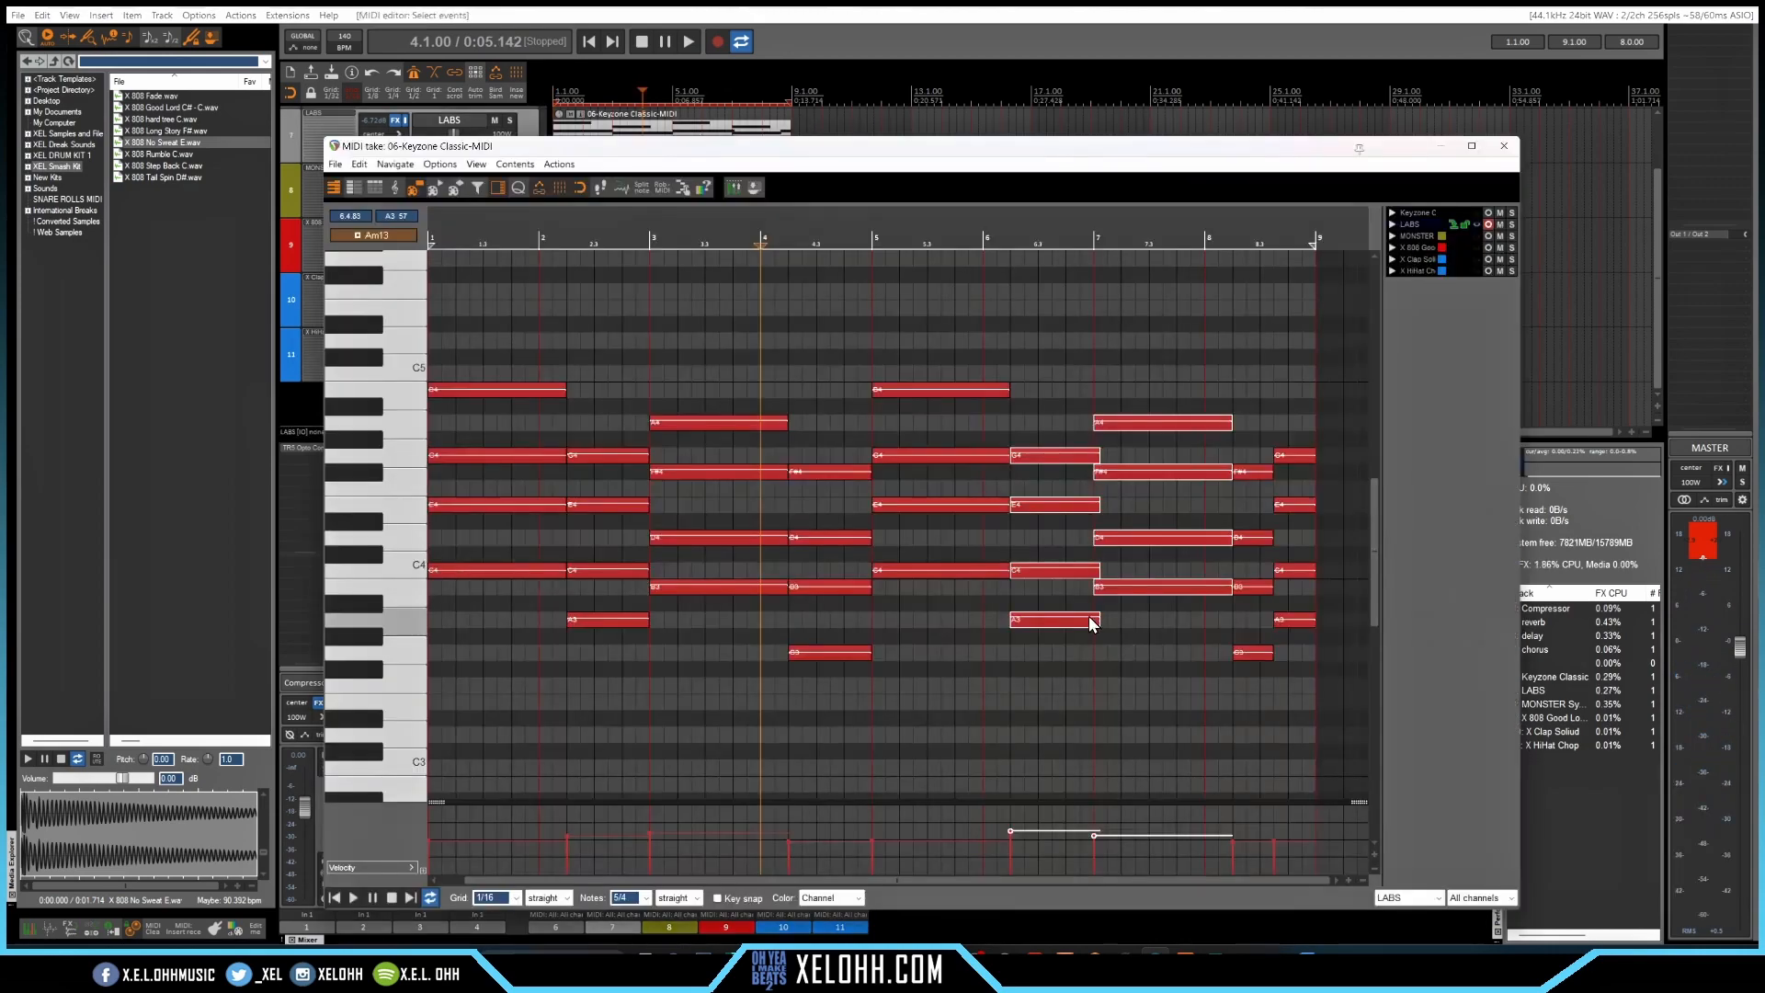
key("ctrl+a")
key("ctrl+l")
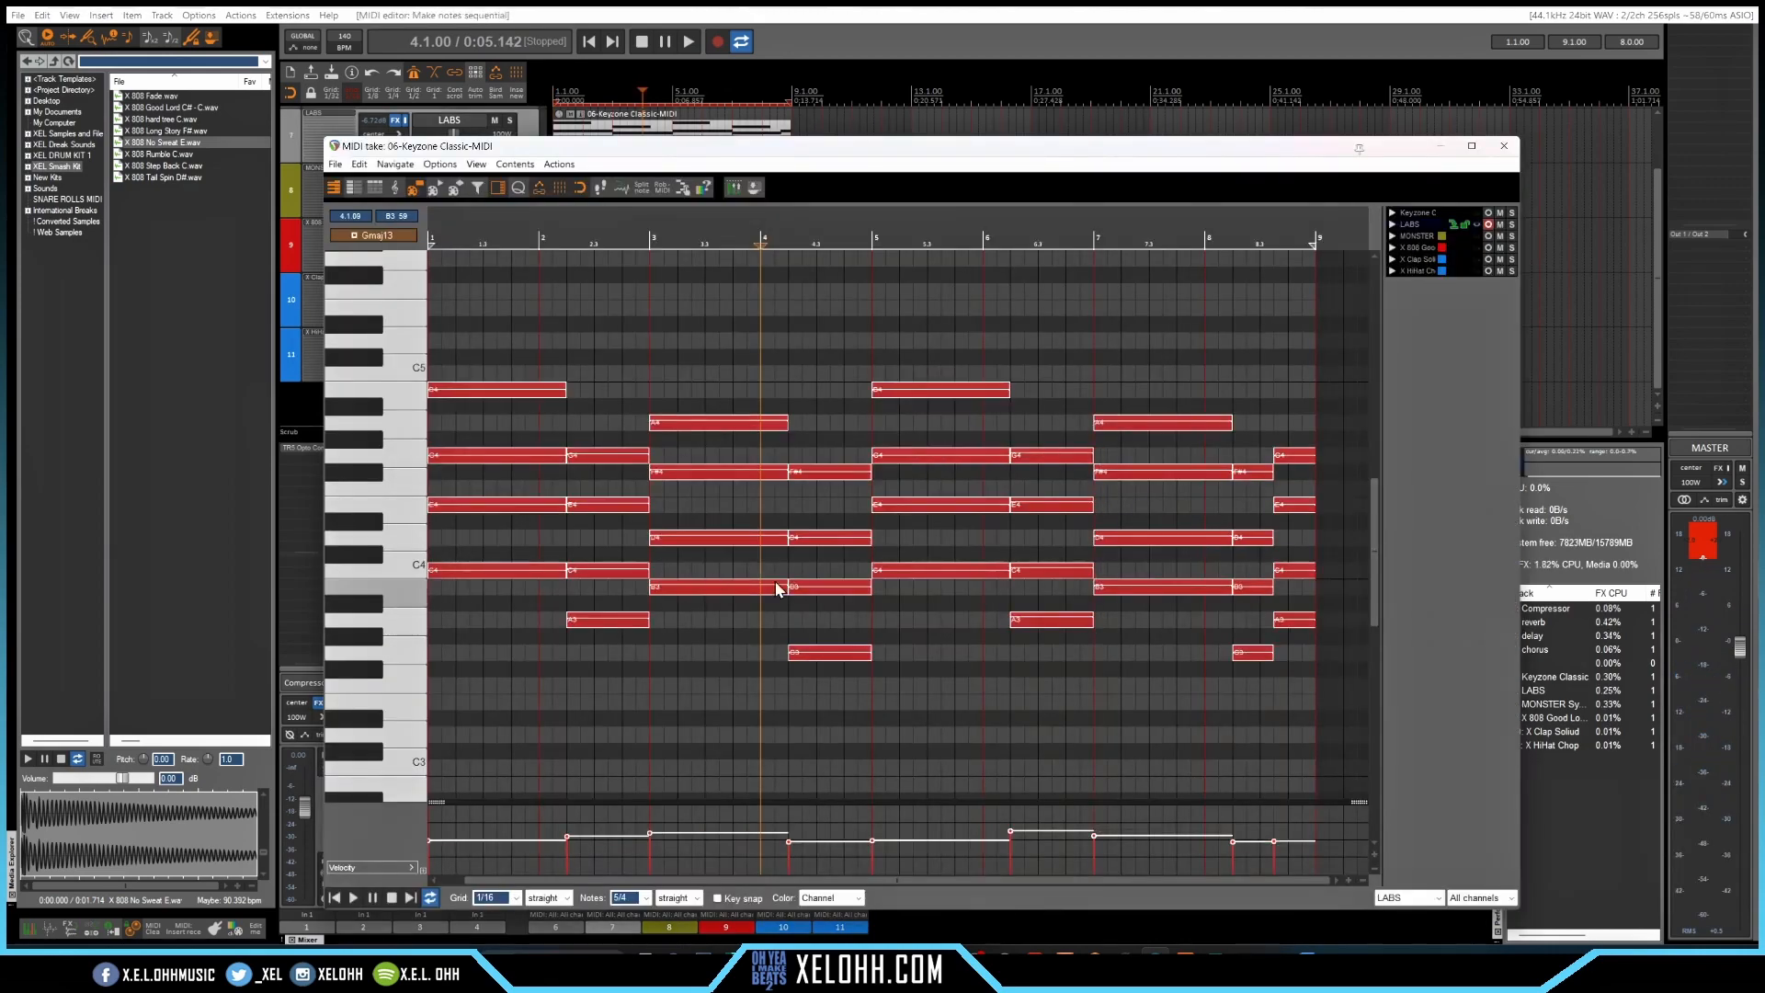
Strum the selected LABS chords by 1/16 with 10% randomness using the MIDI Guitar Chord Tool
left_click(216, 930)
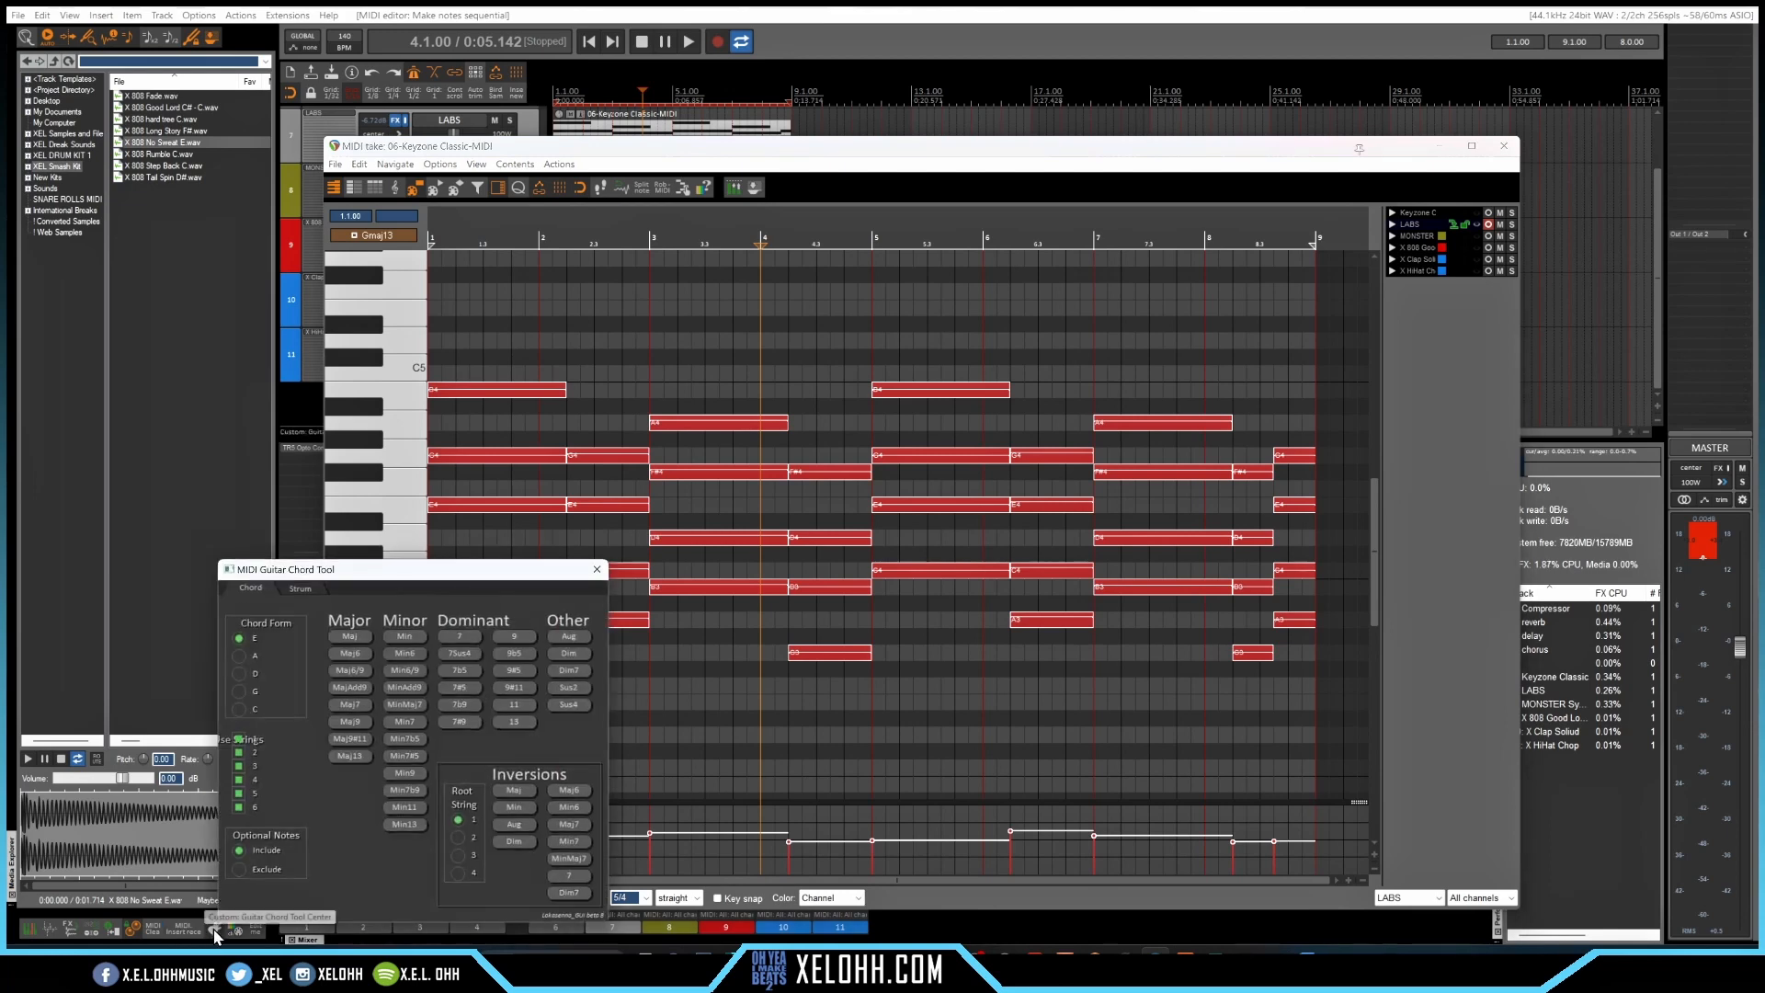
left_click(300, 586)
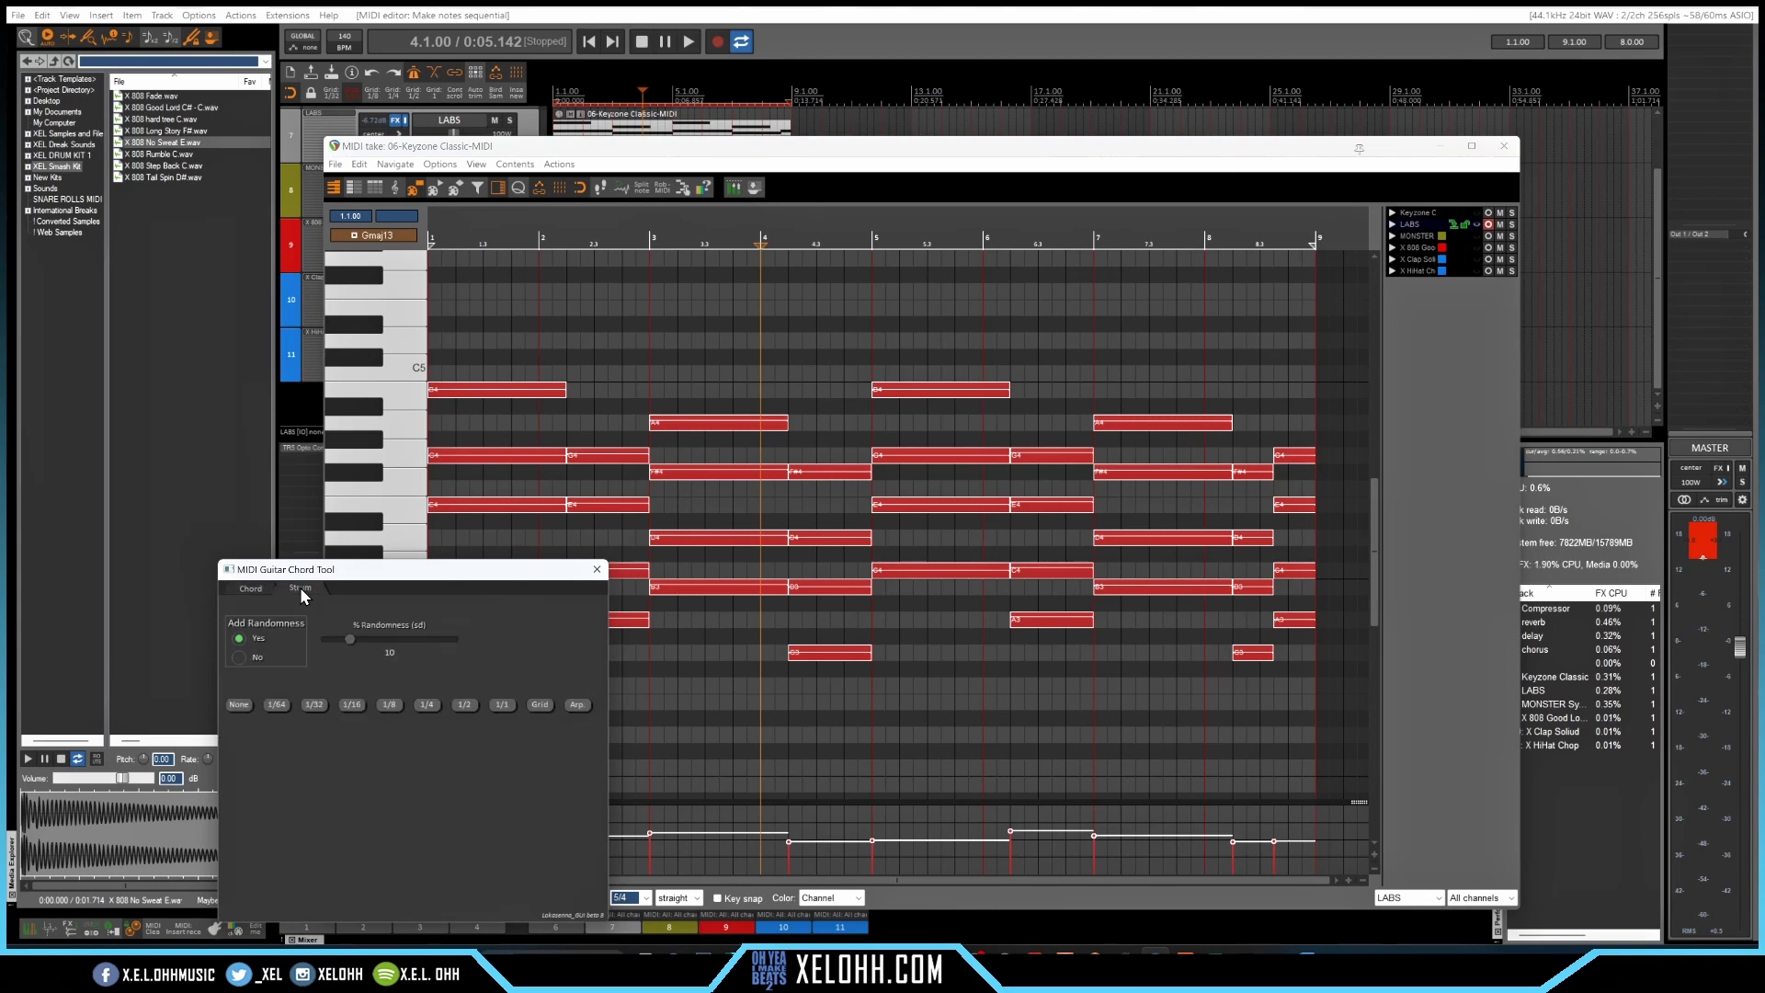
left_click(352, 704)
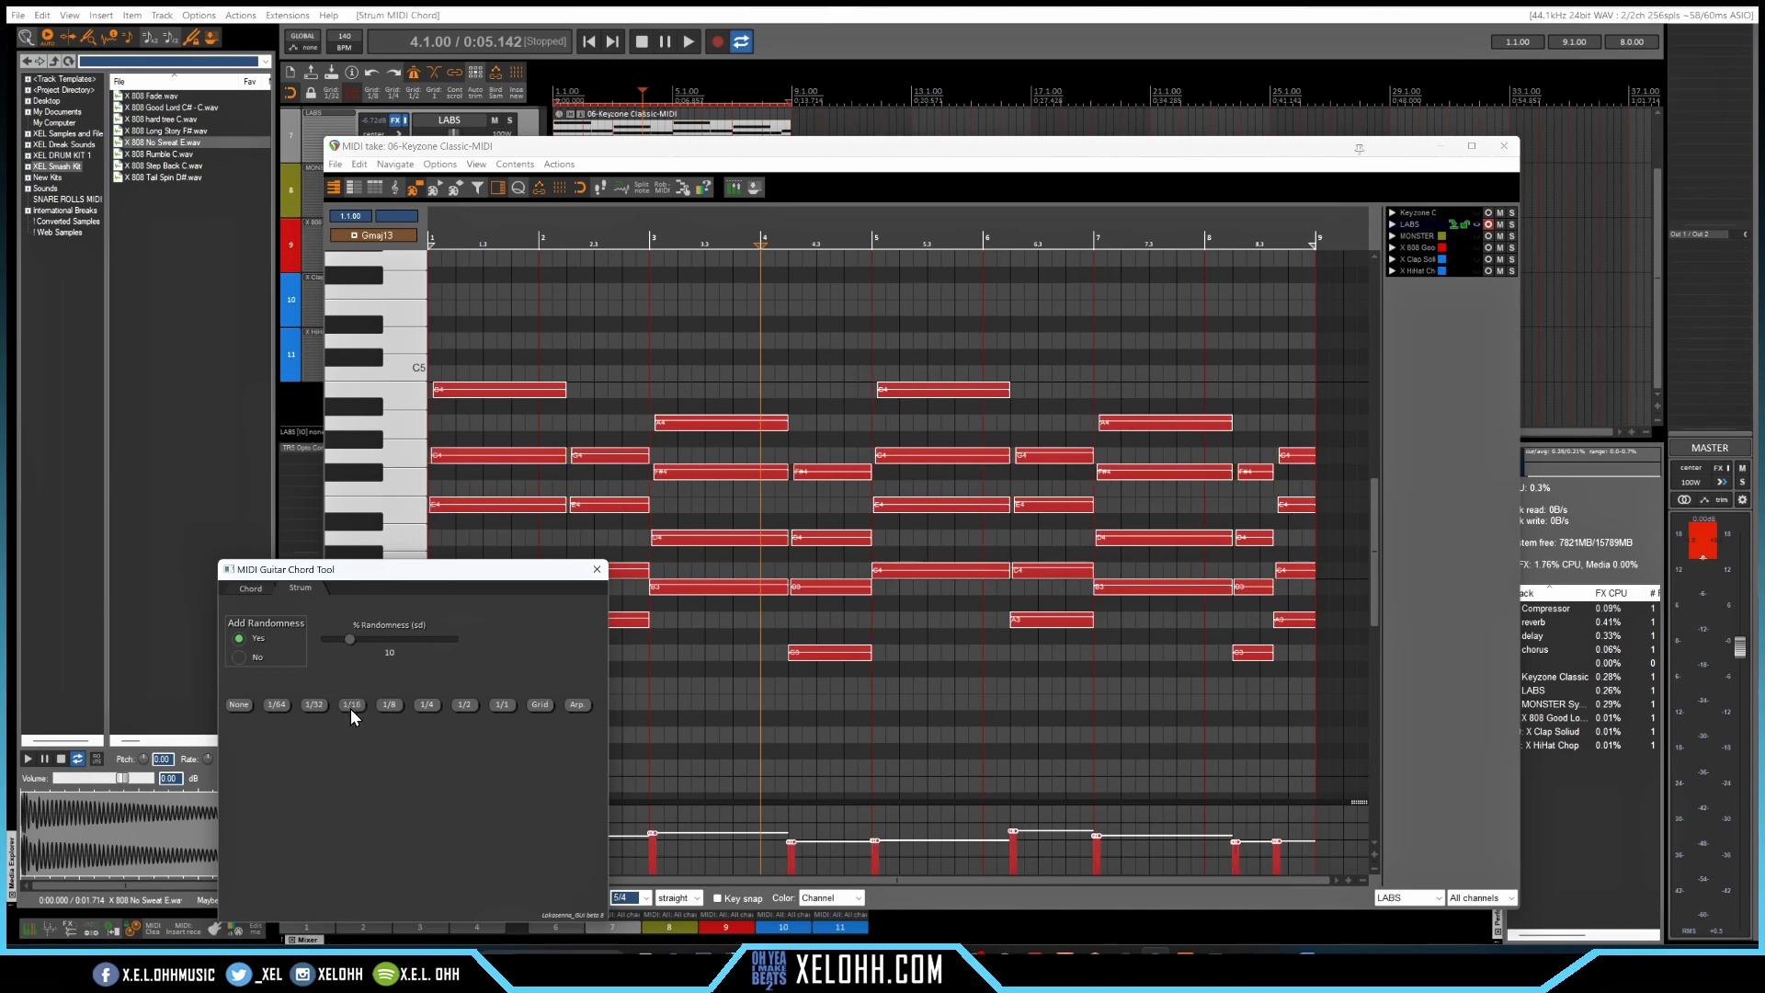
left_click(855, 154)
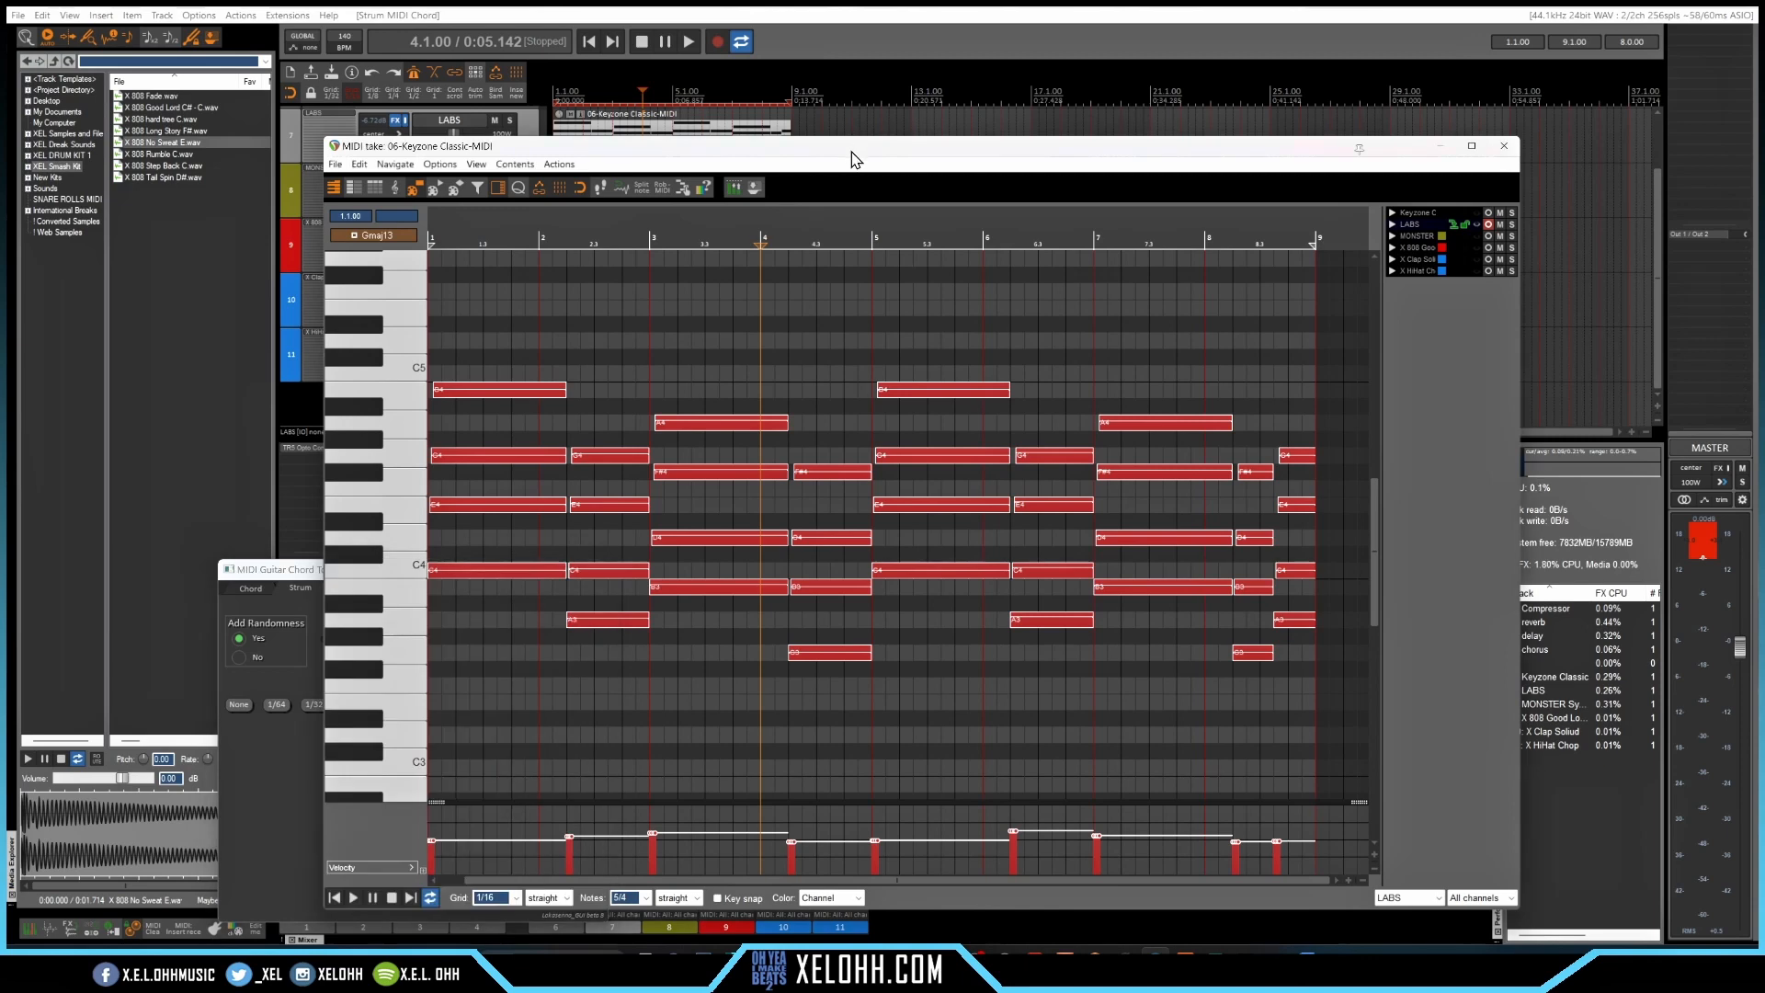
Play the beat from the start to hear the strummed chords, and close the MIDI Guitar Chord Tool
key("Home")
key("space")
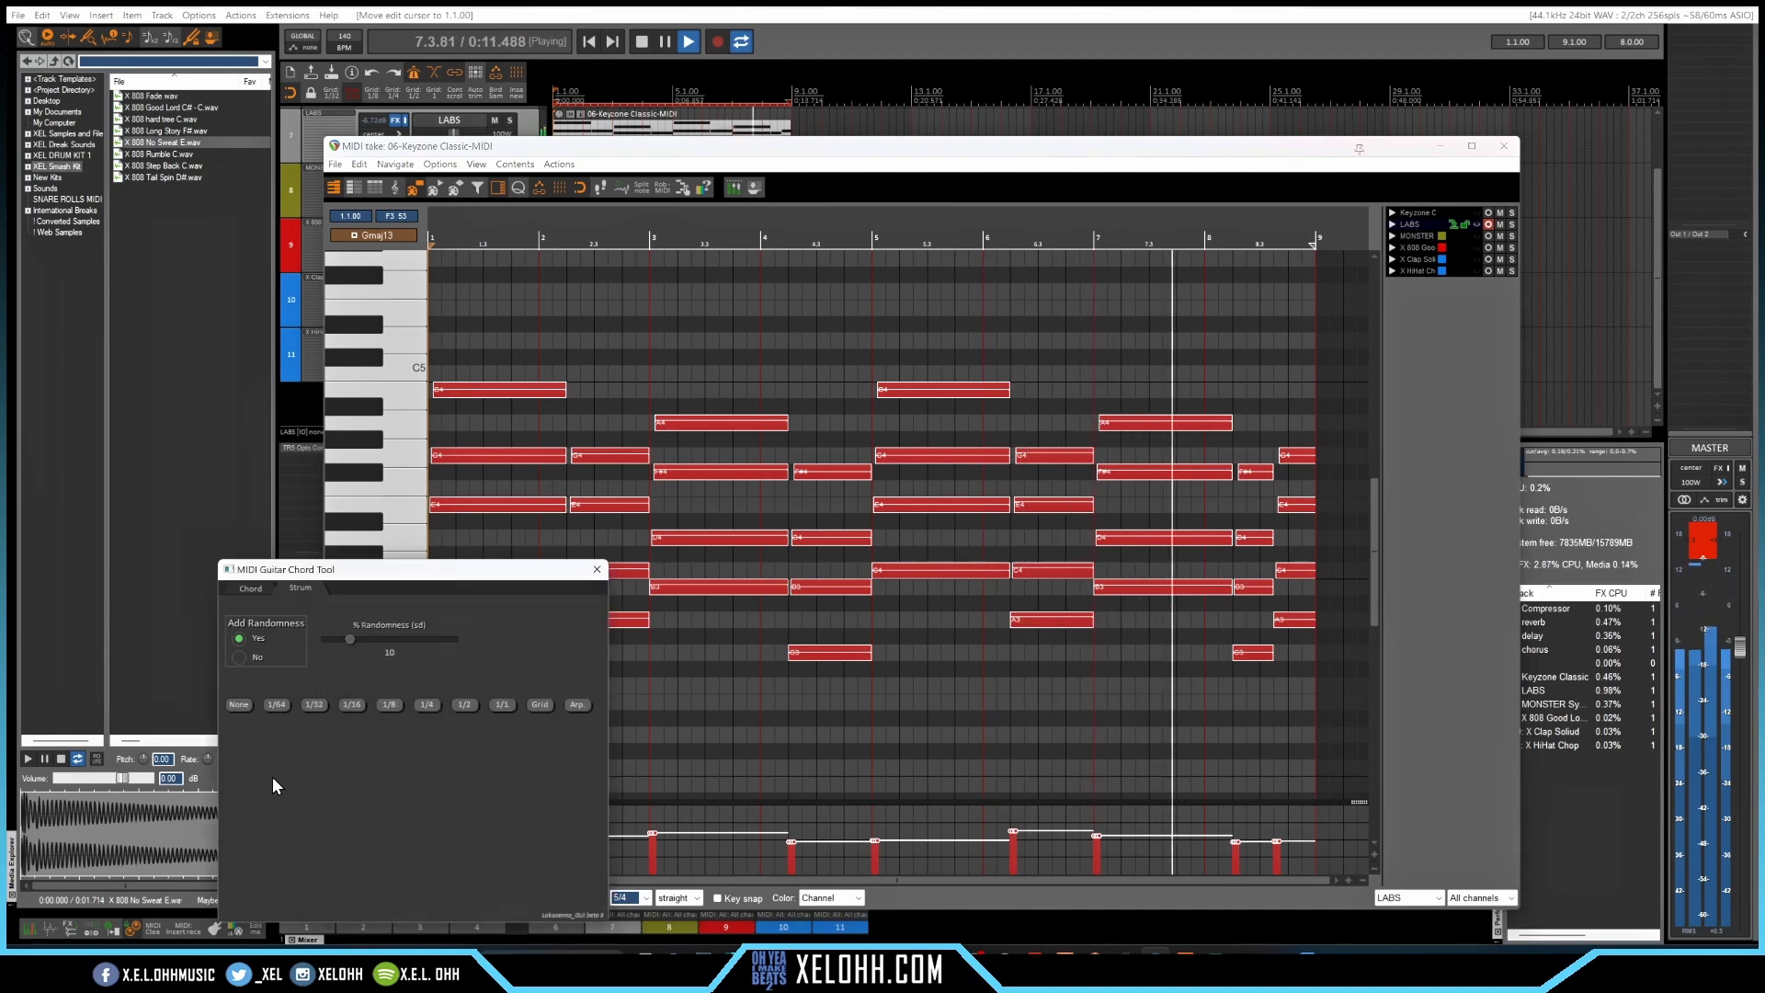
left_click(597, 569)
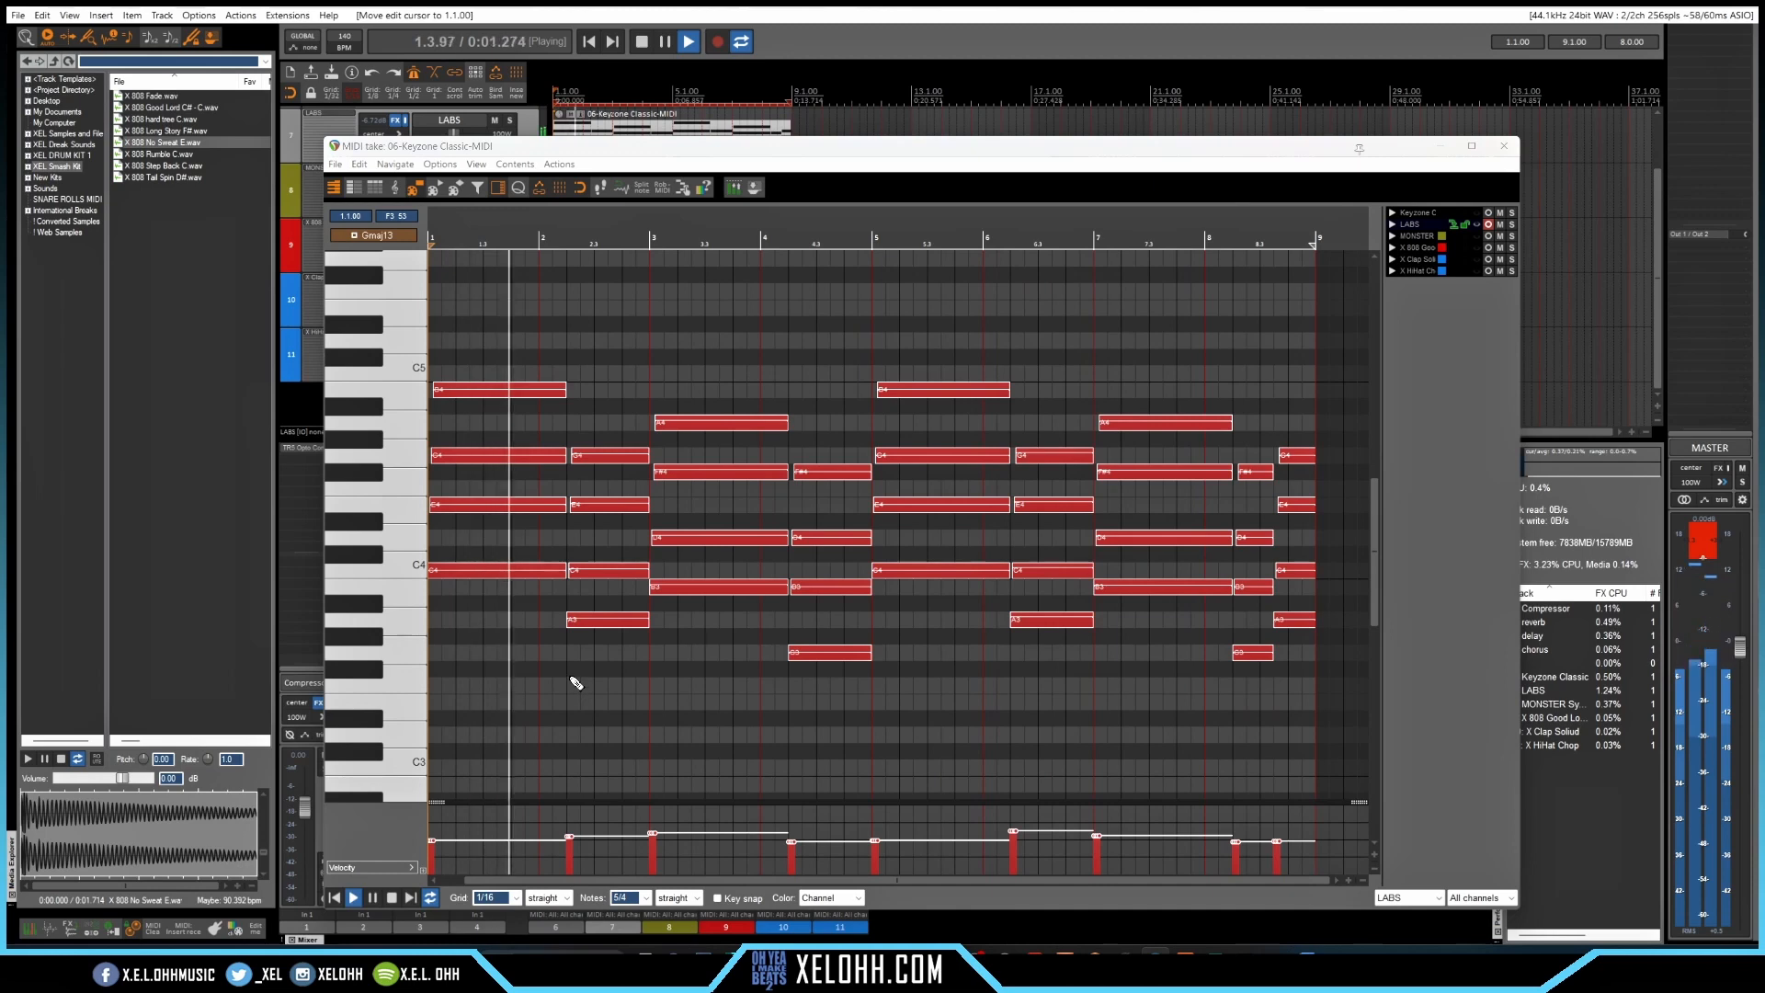
key("space")
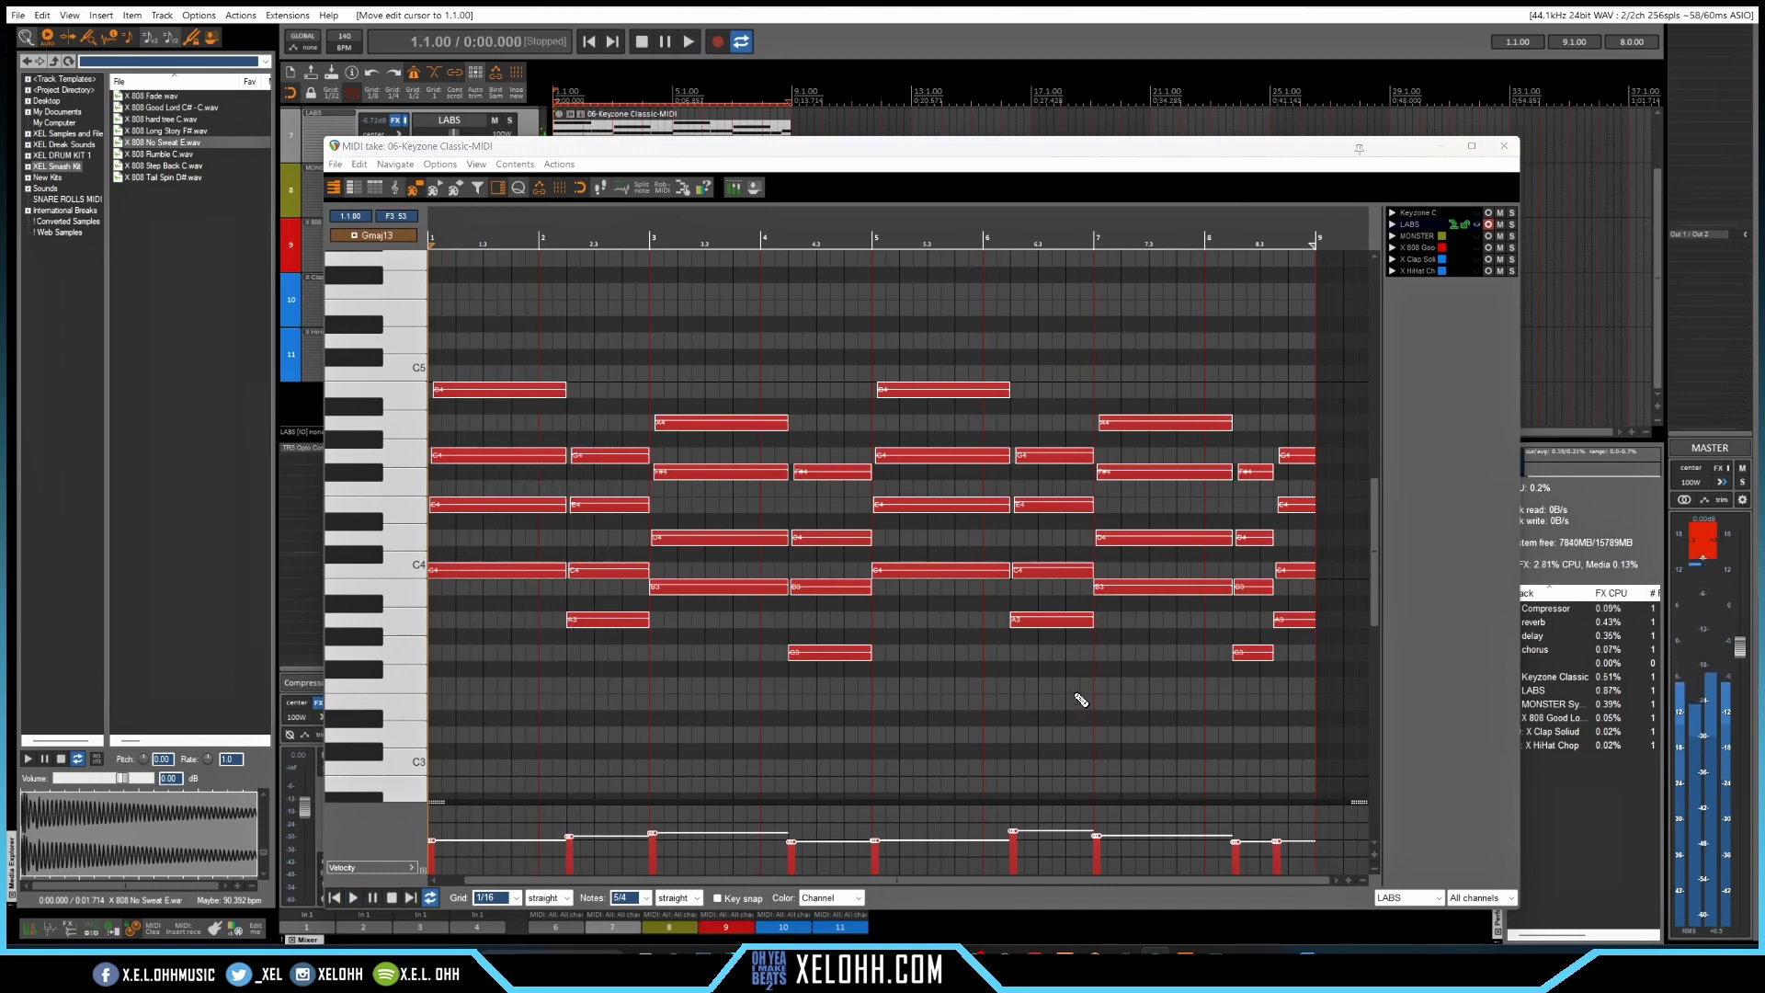
Randomize the velocities of the selected LABS chord notes between 68 and 92, play the beat, and close the MIDI editor and Random Velocity window
left_click(703, 188)
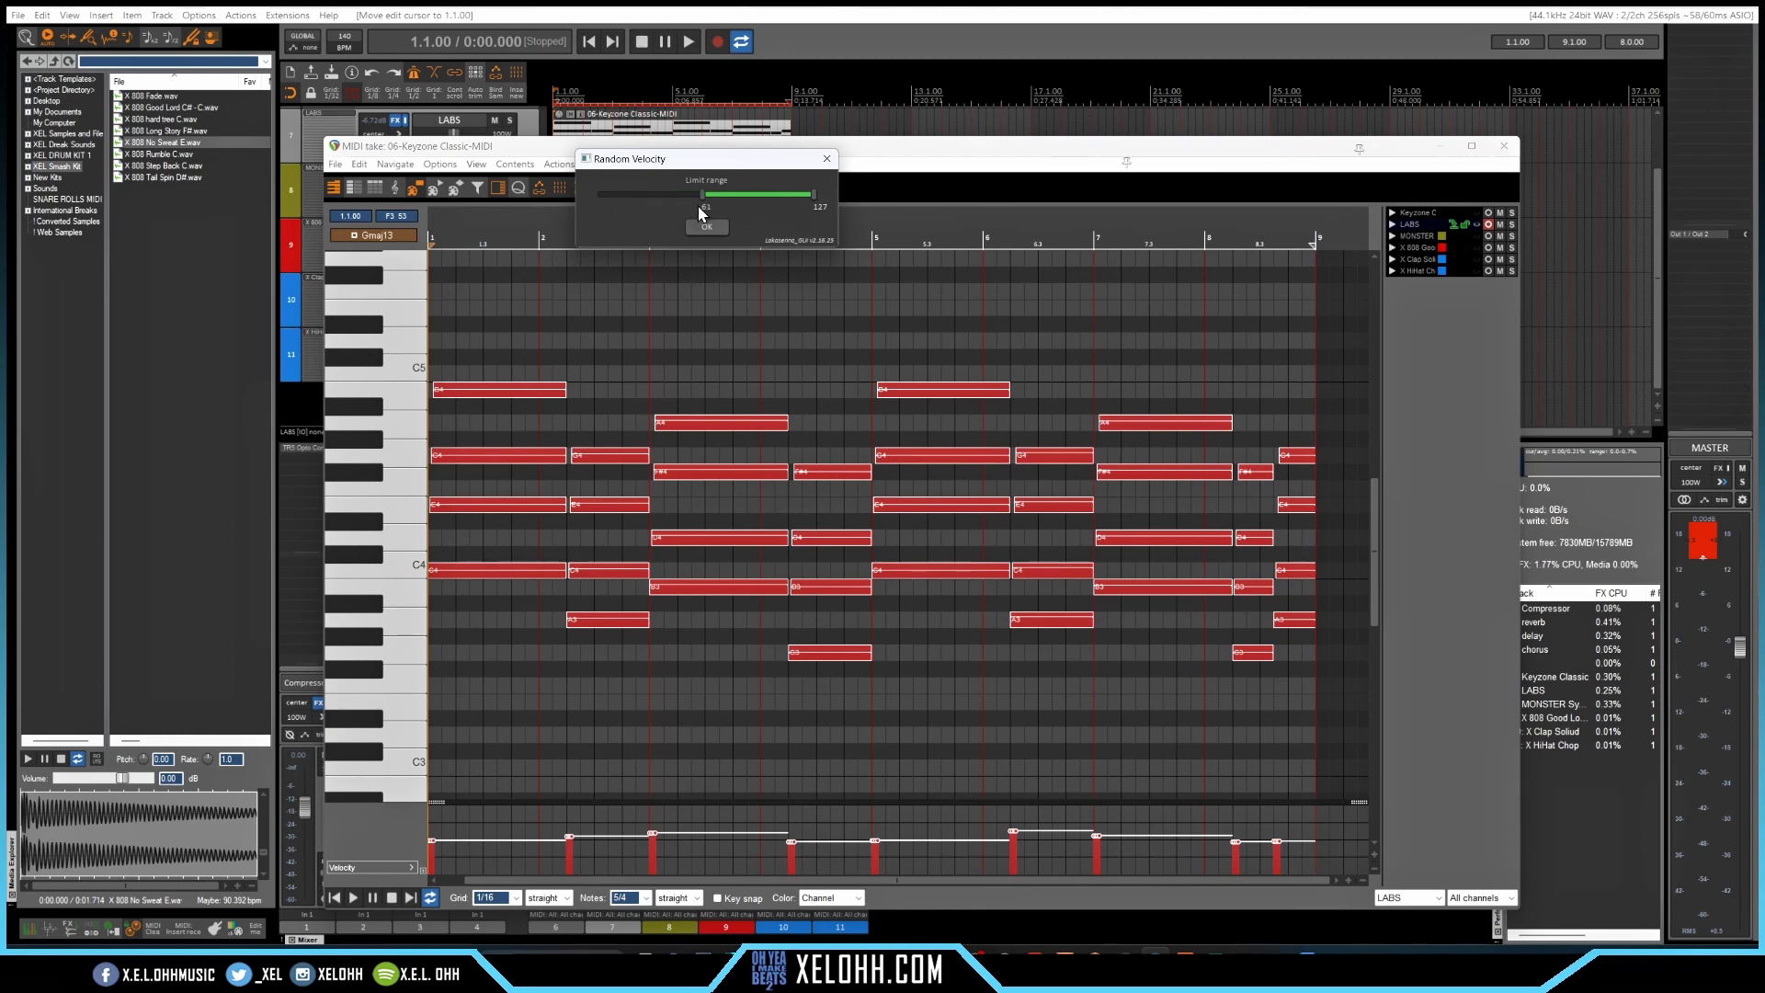
left_click_drag(704, 191, 708, 193)
left_click_drag(815, 195, 793, 195)
left_click(706, 227)
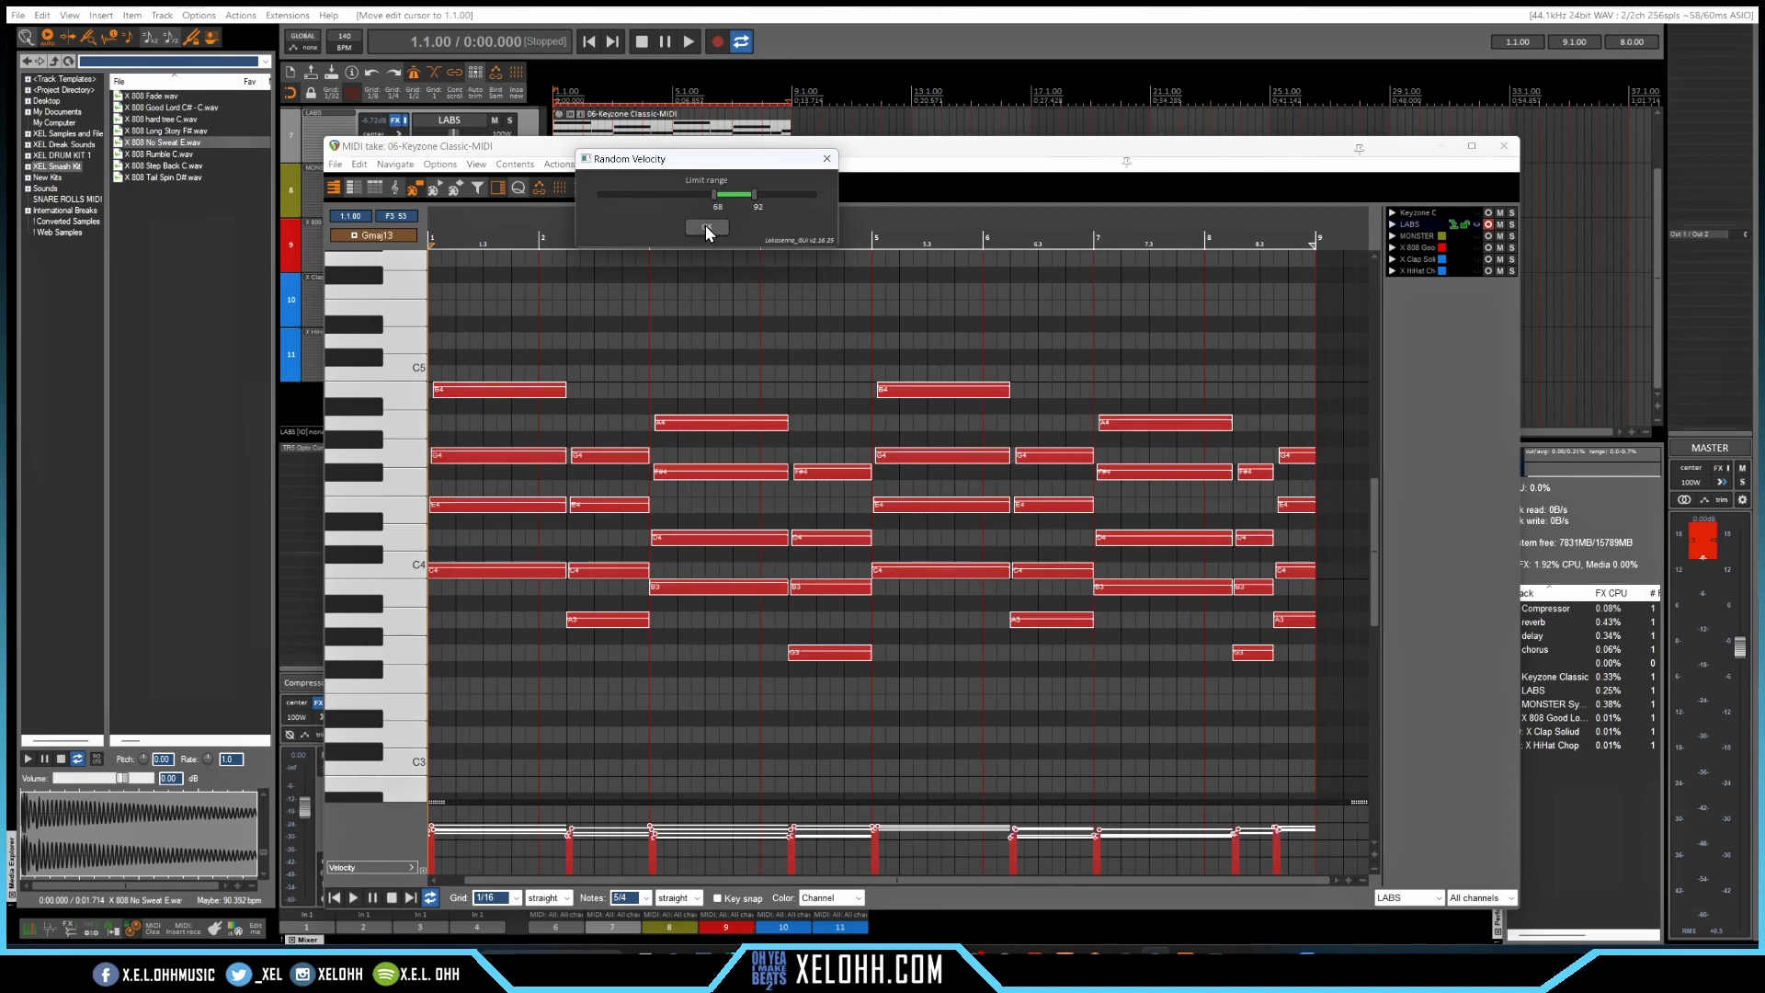
left_click(706, 227)
key("space")
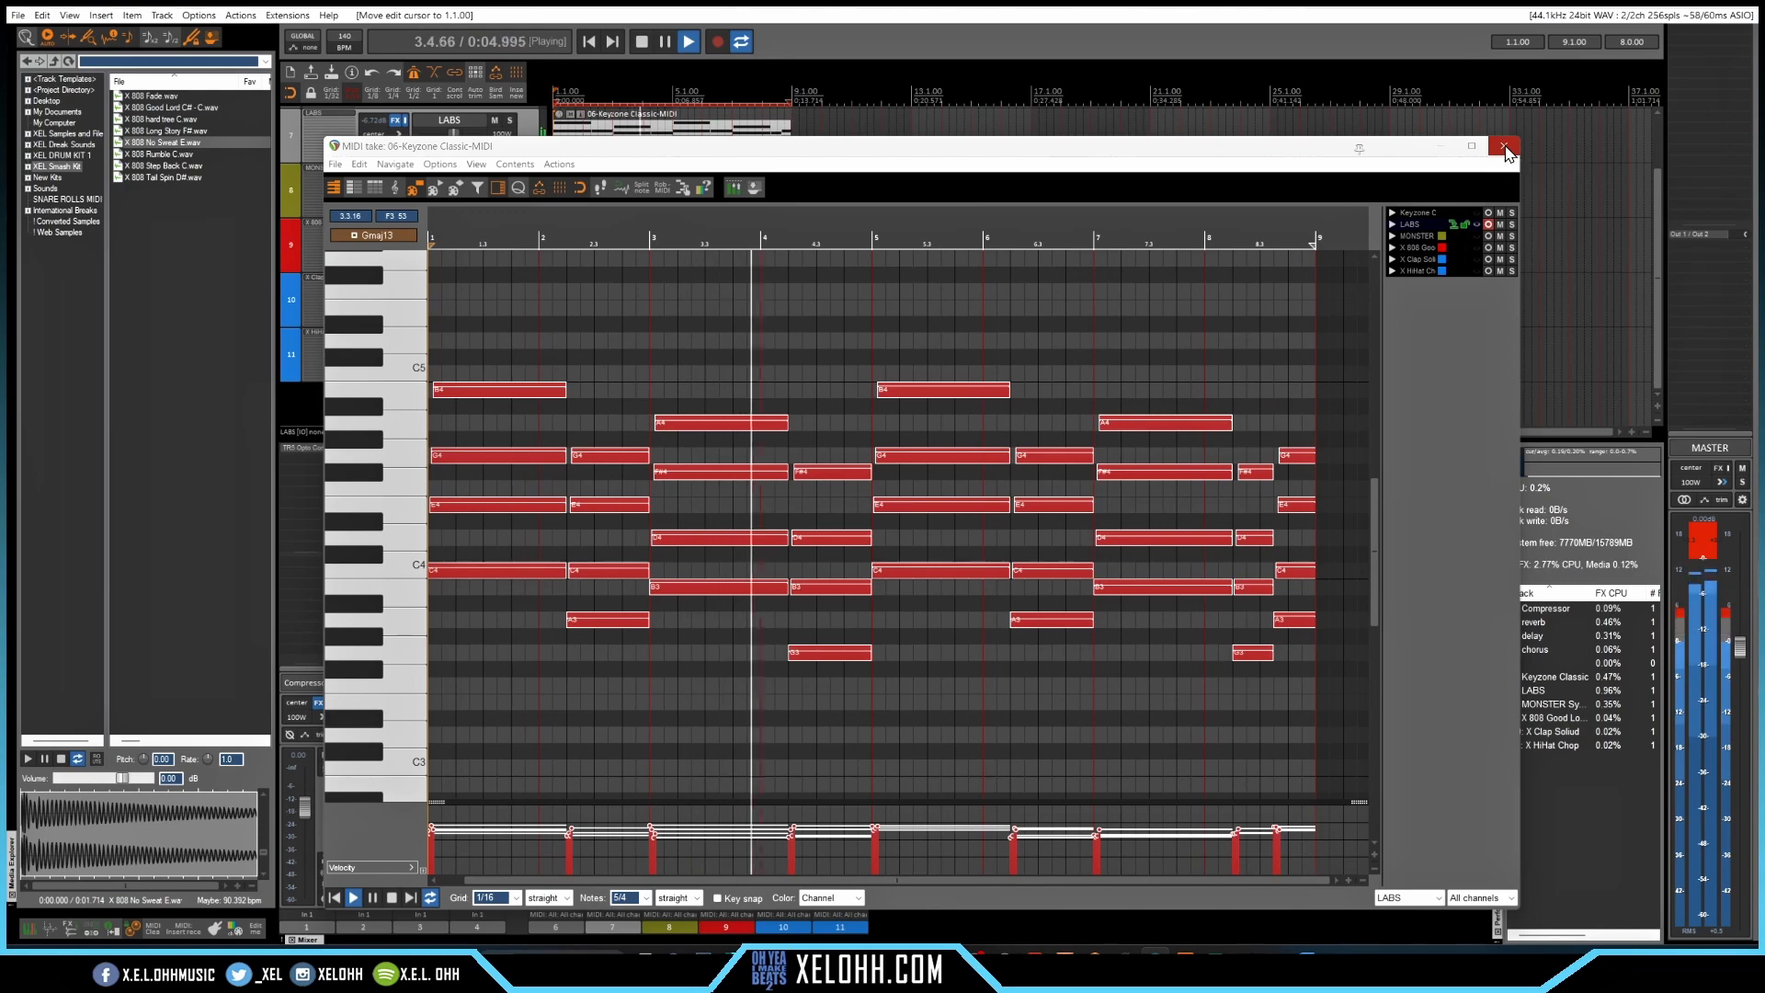
left_click(1504, 146)
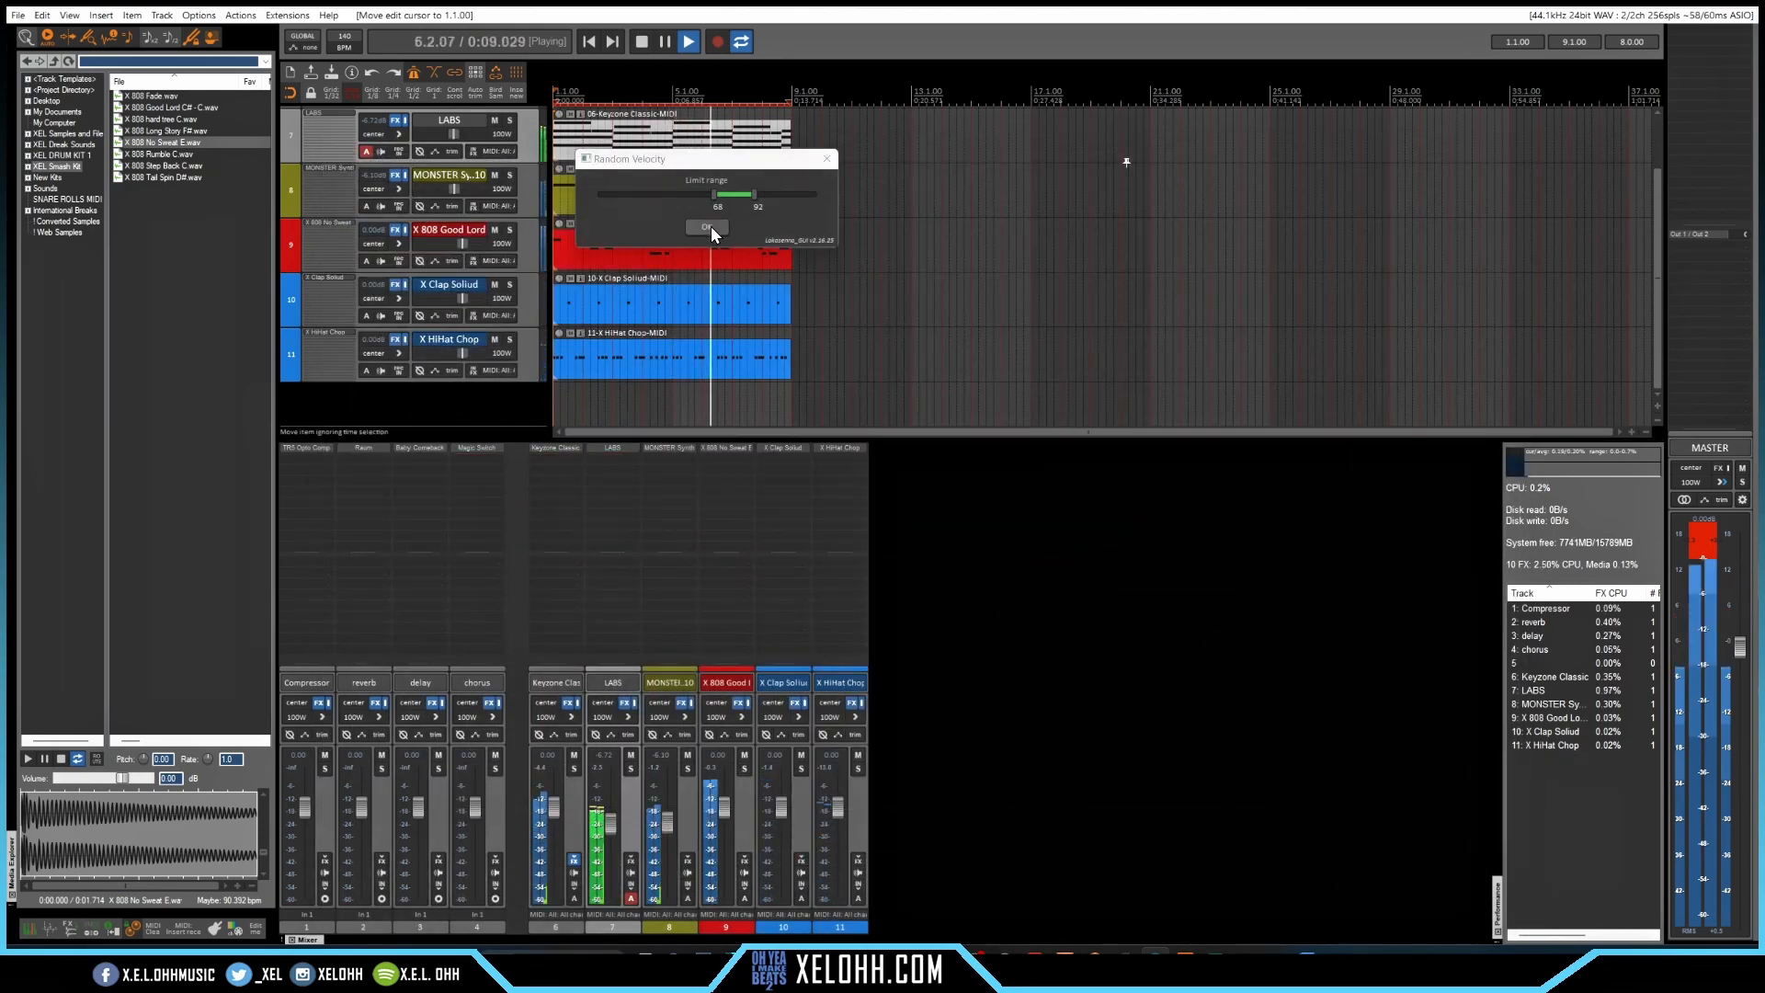
left_click(825, 159)
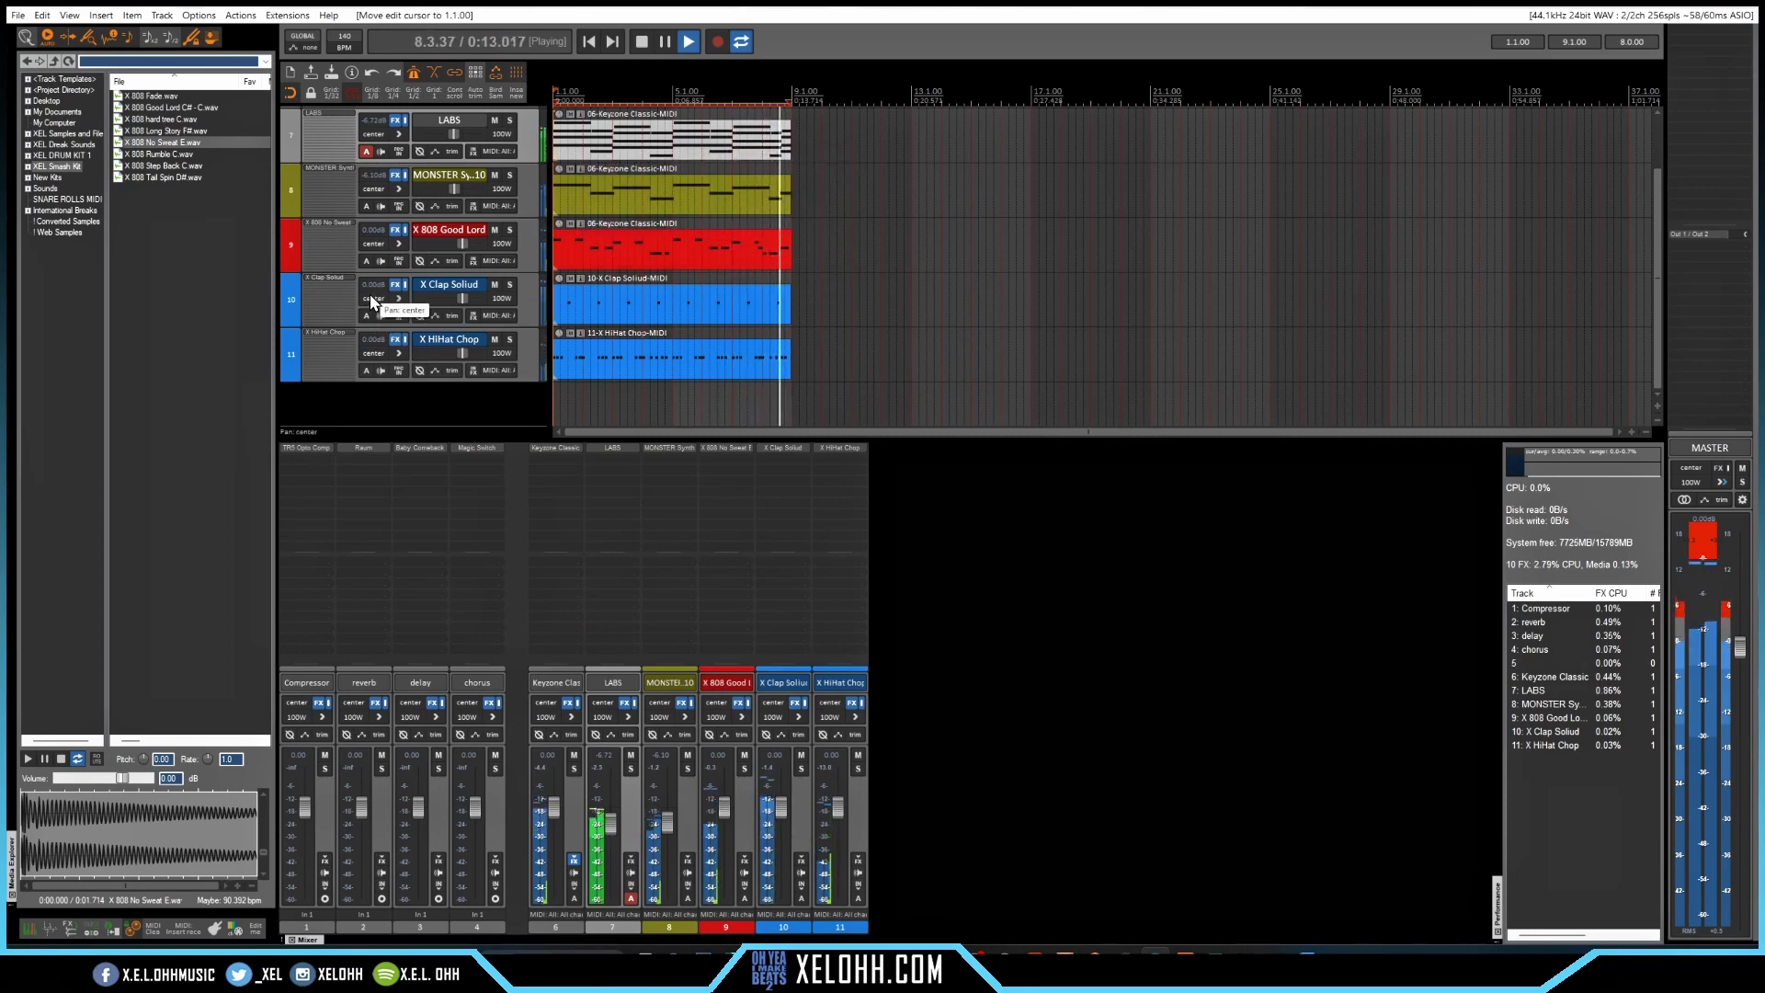
key("space")
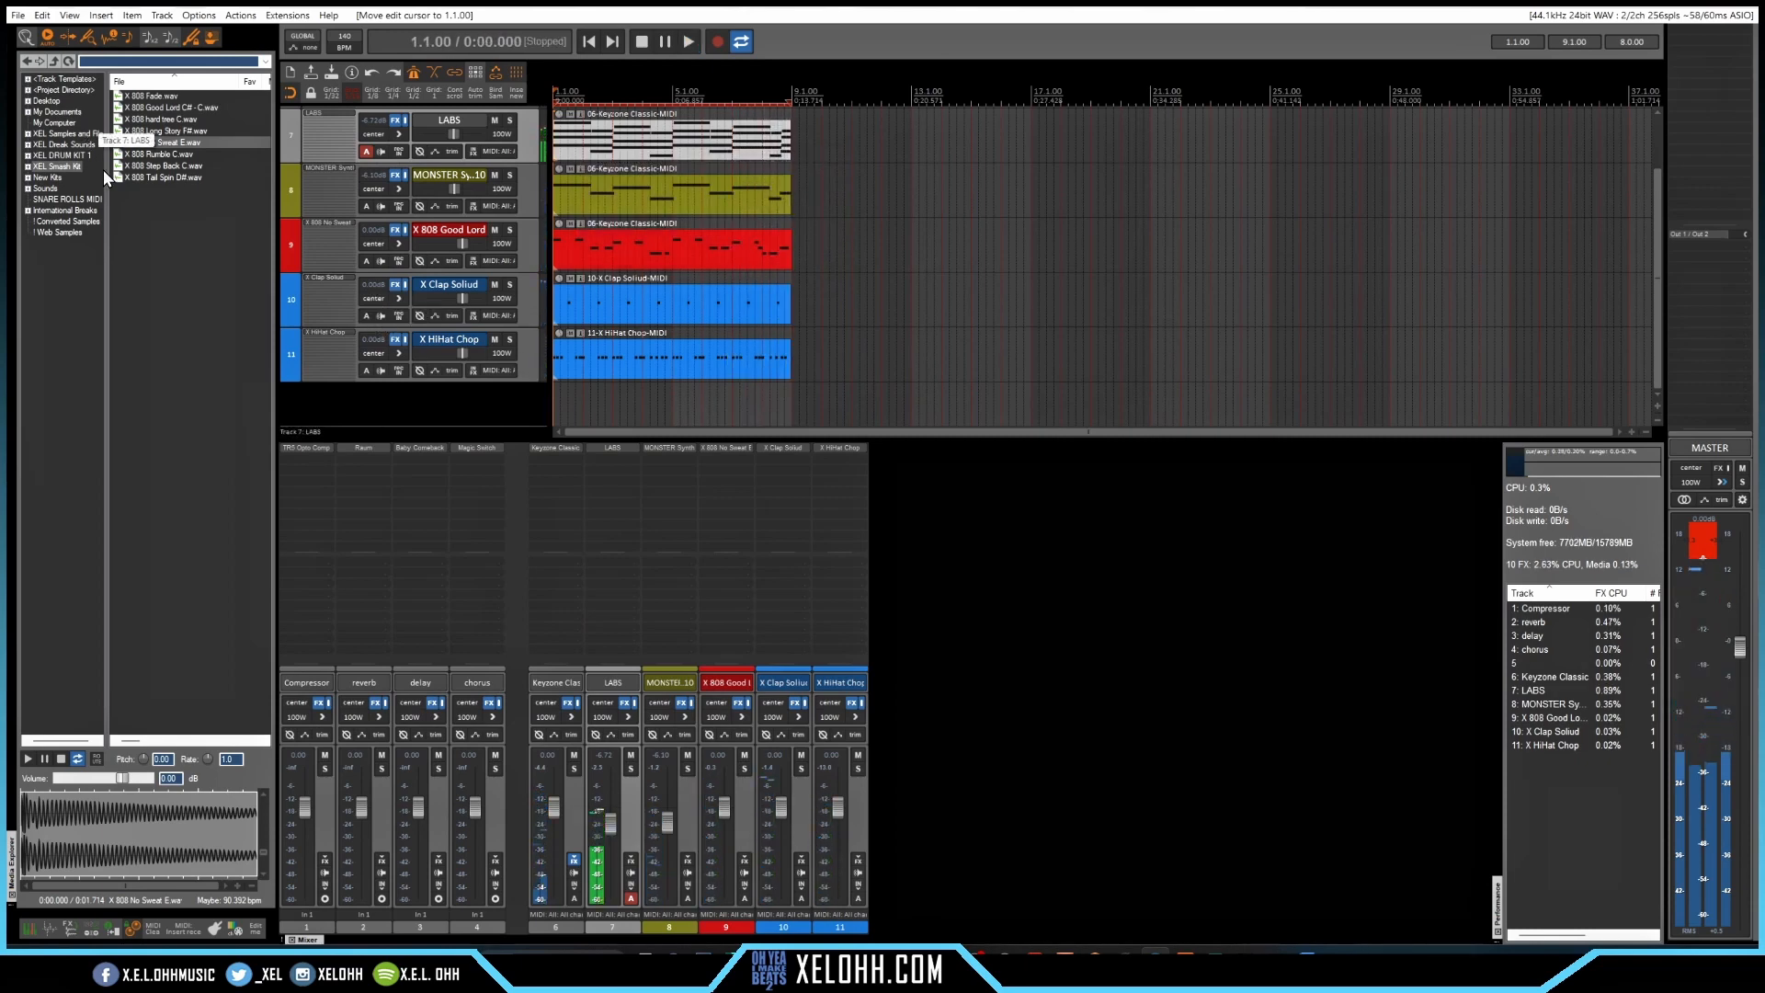
Add X FX Hi As A Kite.wav from the XEL Smash Kit on a new track at bar 1 and duplicate it through bar 8
left_click(42, 169)
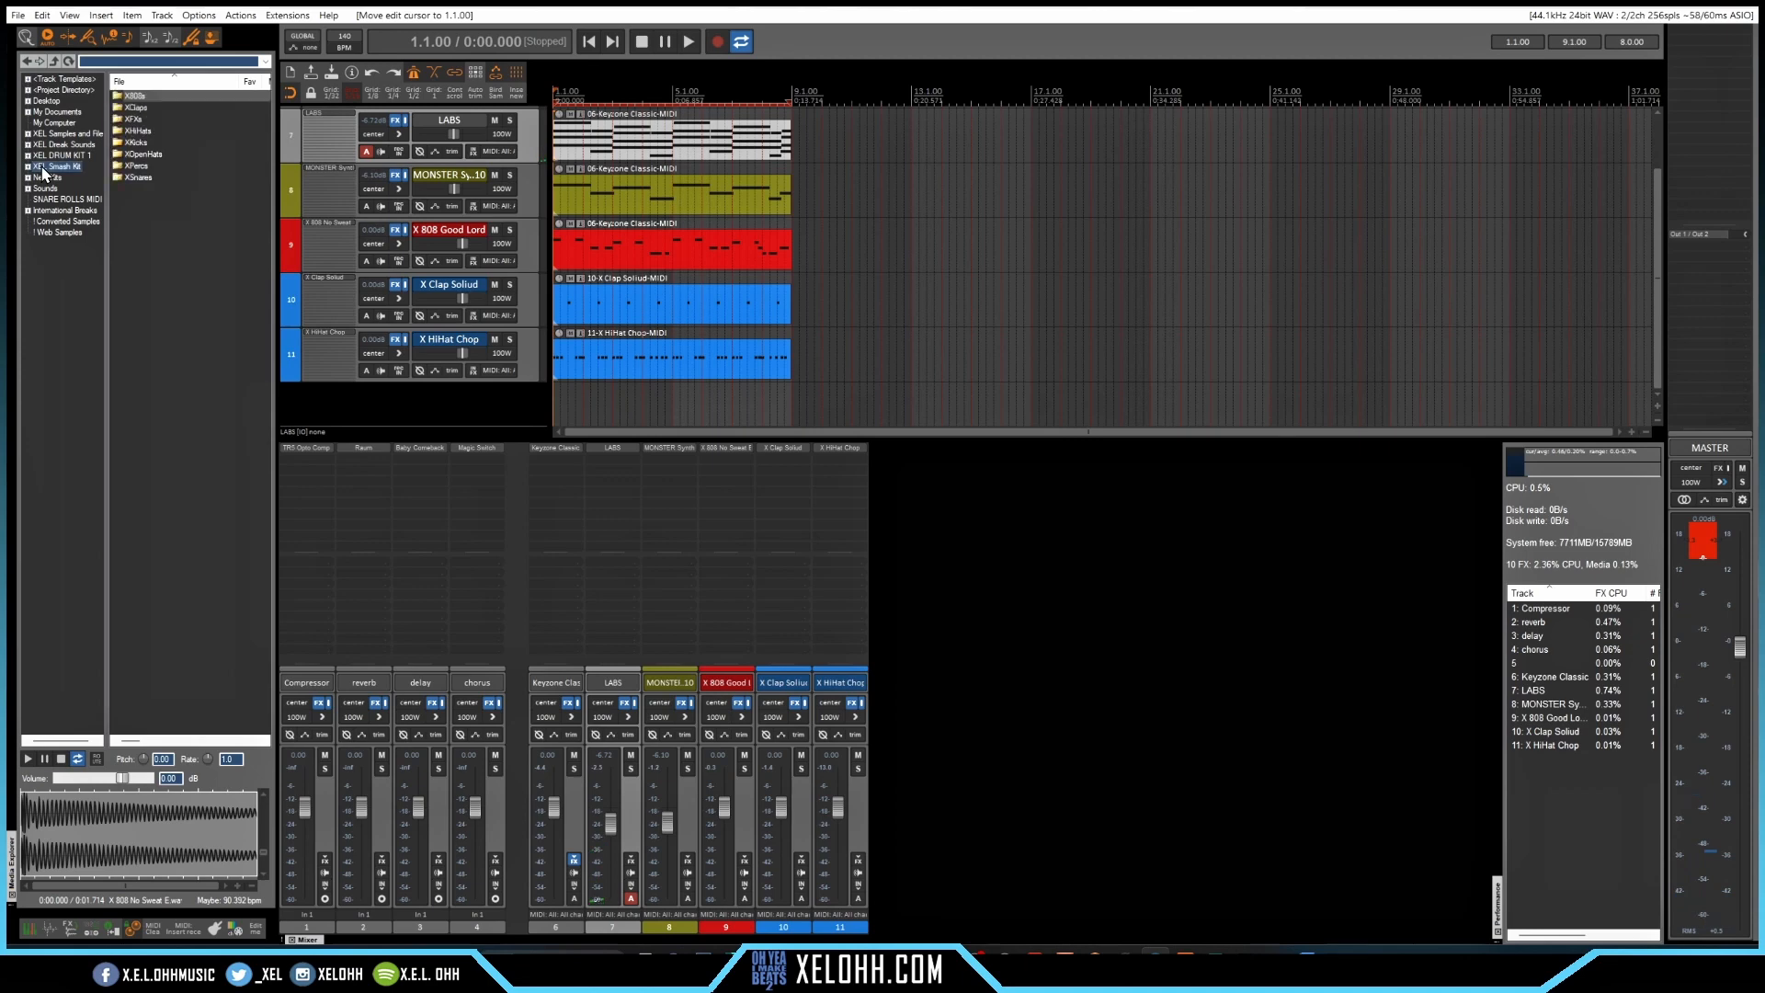
double_click(136, 166)
left_click_drag(164, 130, 528, 400)
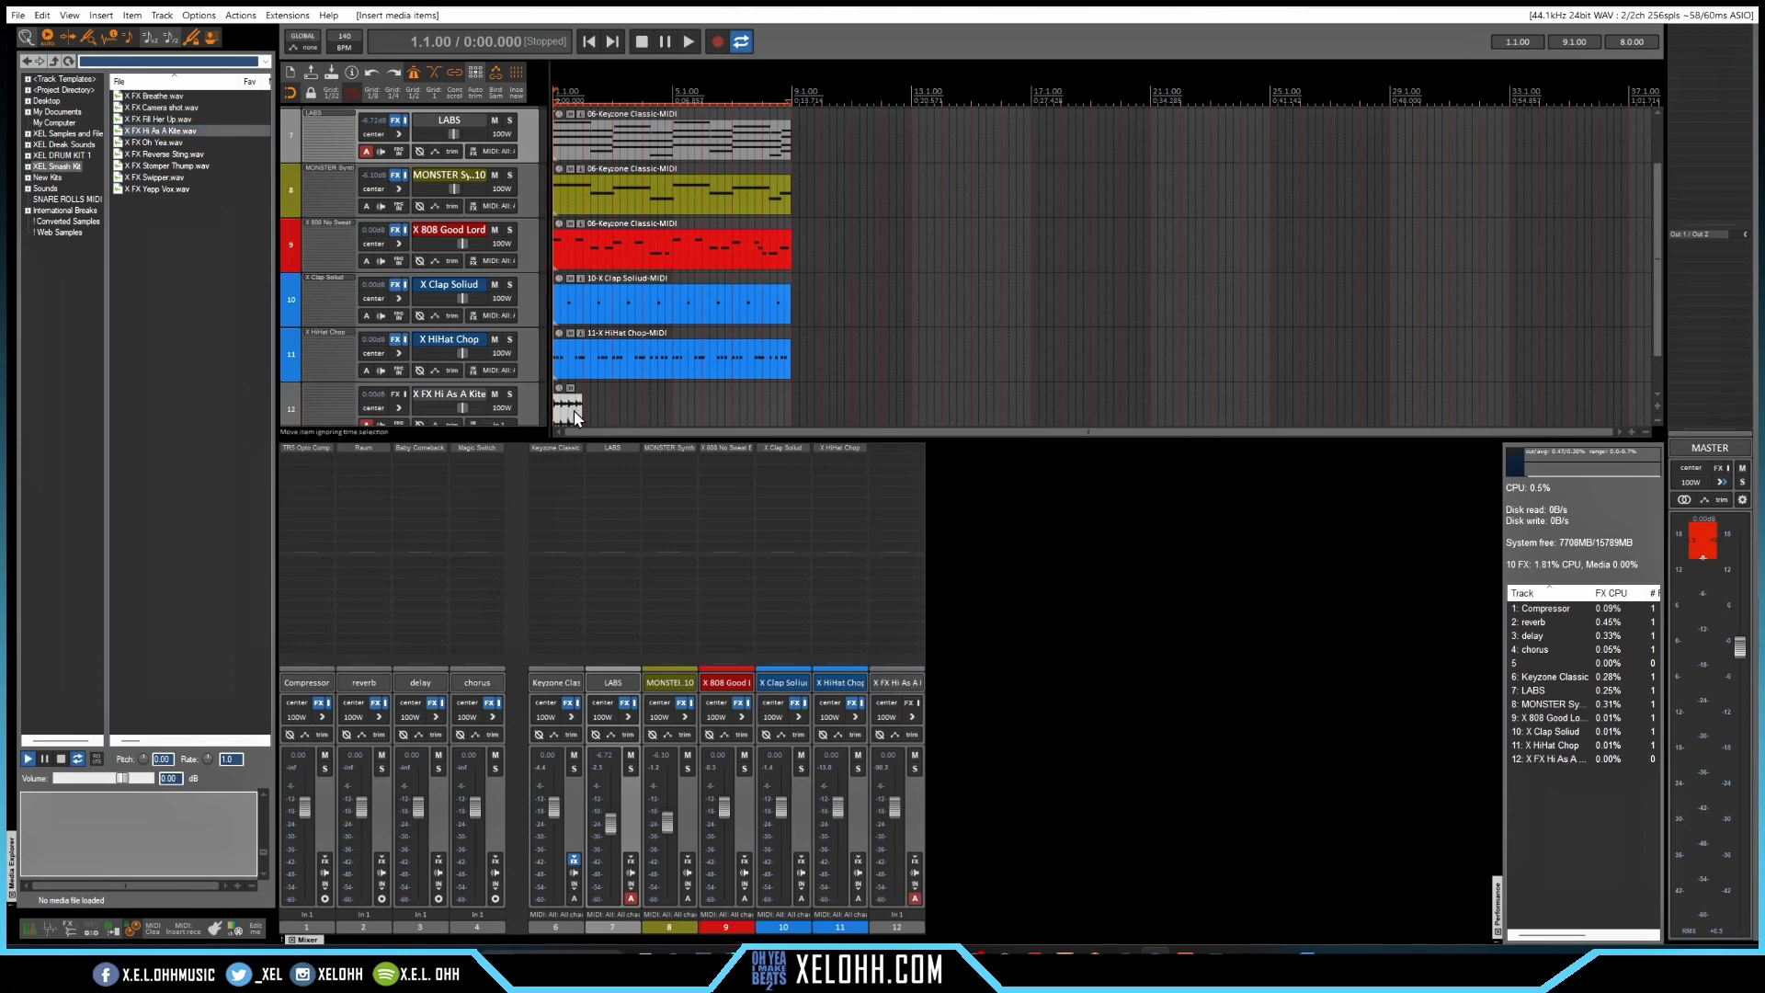
key("ctrl+d")
key("ctrl+d")
key("ctrl+d")
key("ctrl+d")
key("ctrl+d")
key("ctrl+d")
key("ctrl+d")
key("ctrl+d")
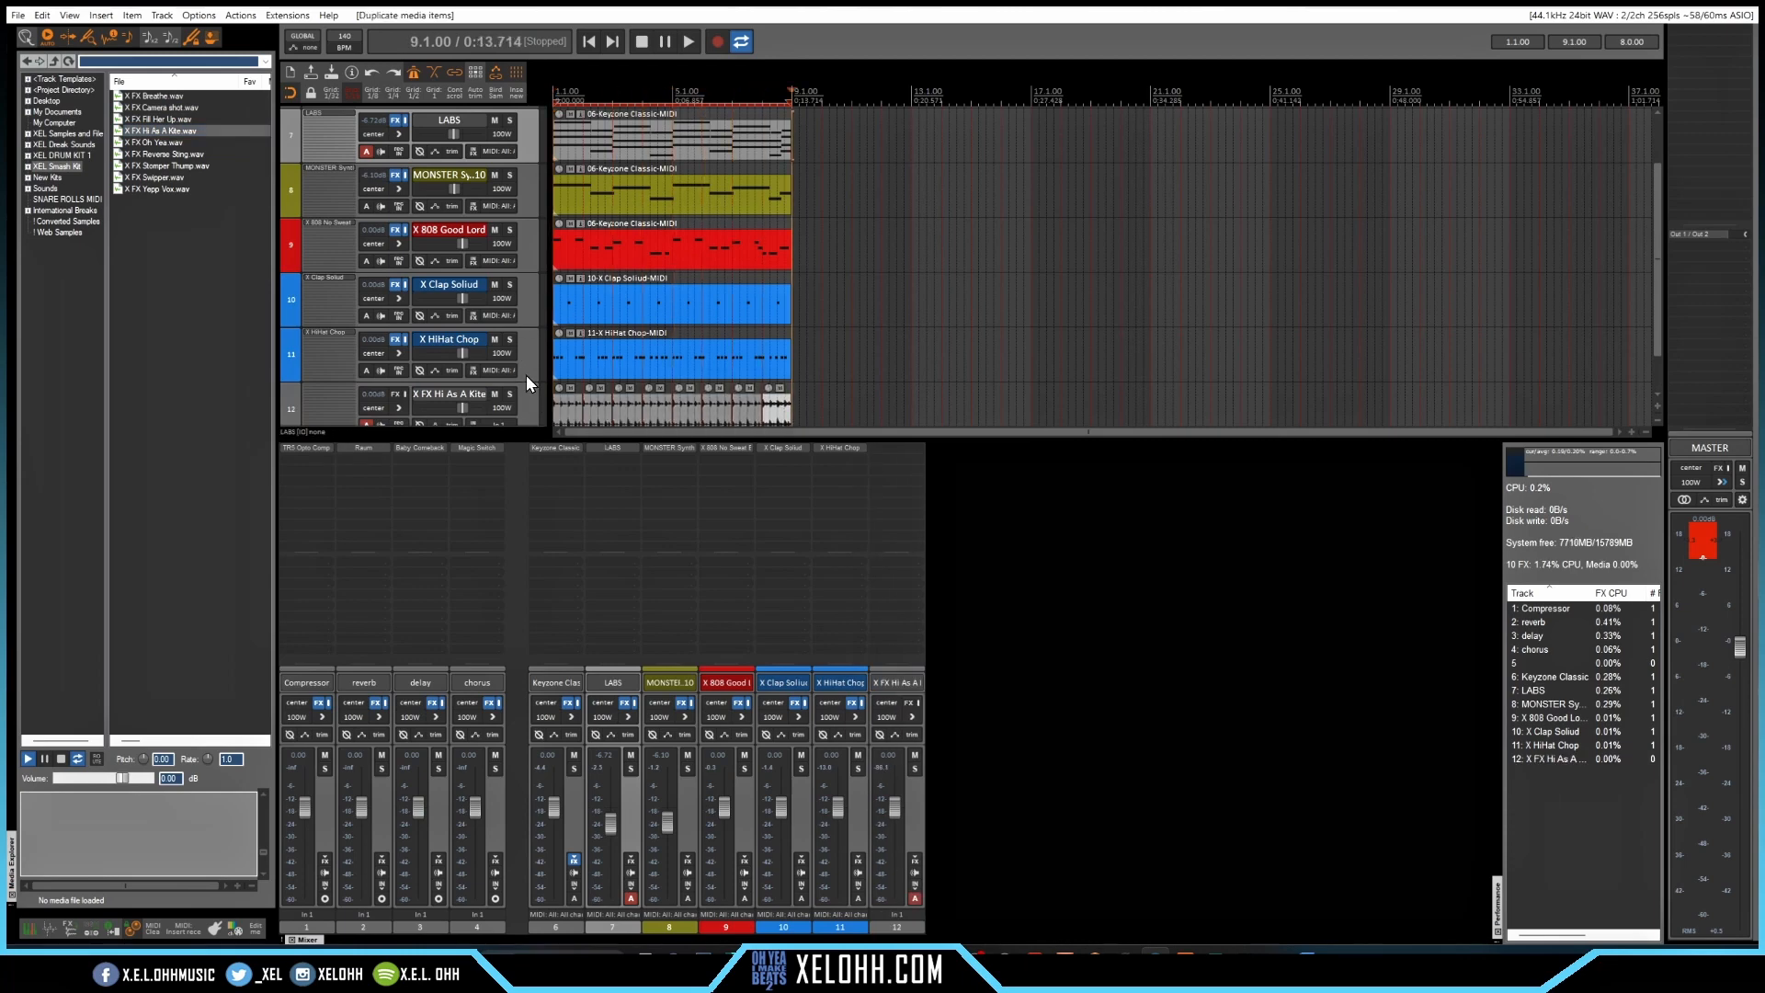
Play the beat from the start with the looped effect, stop it, and set the project tempo to 95 BPM
key("Home")
key("space")
scroll(531, 373, "down", 1)
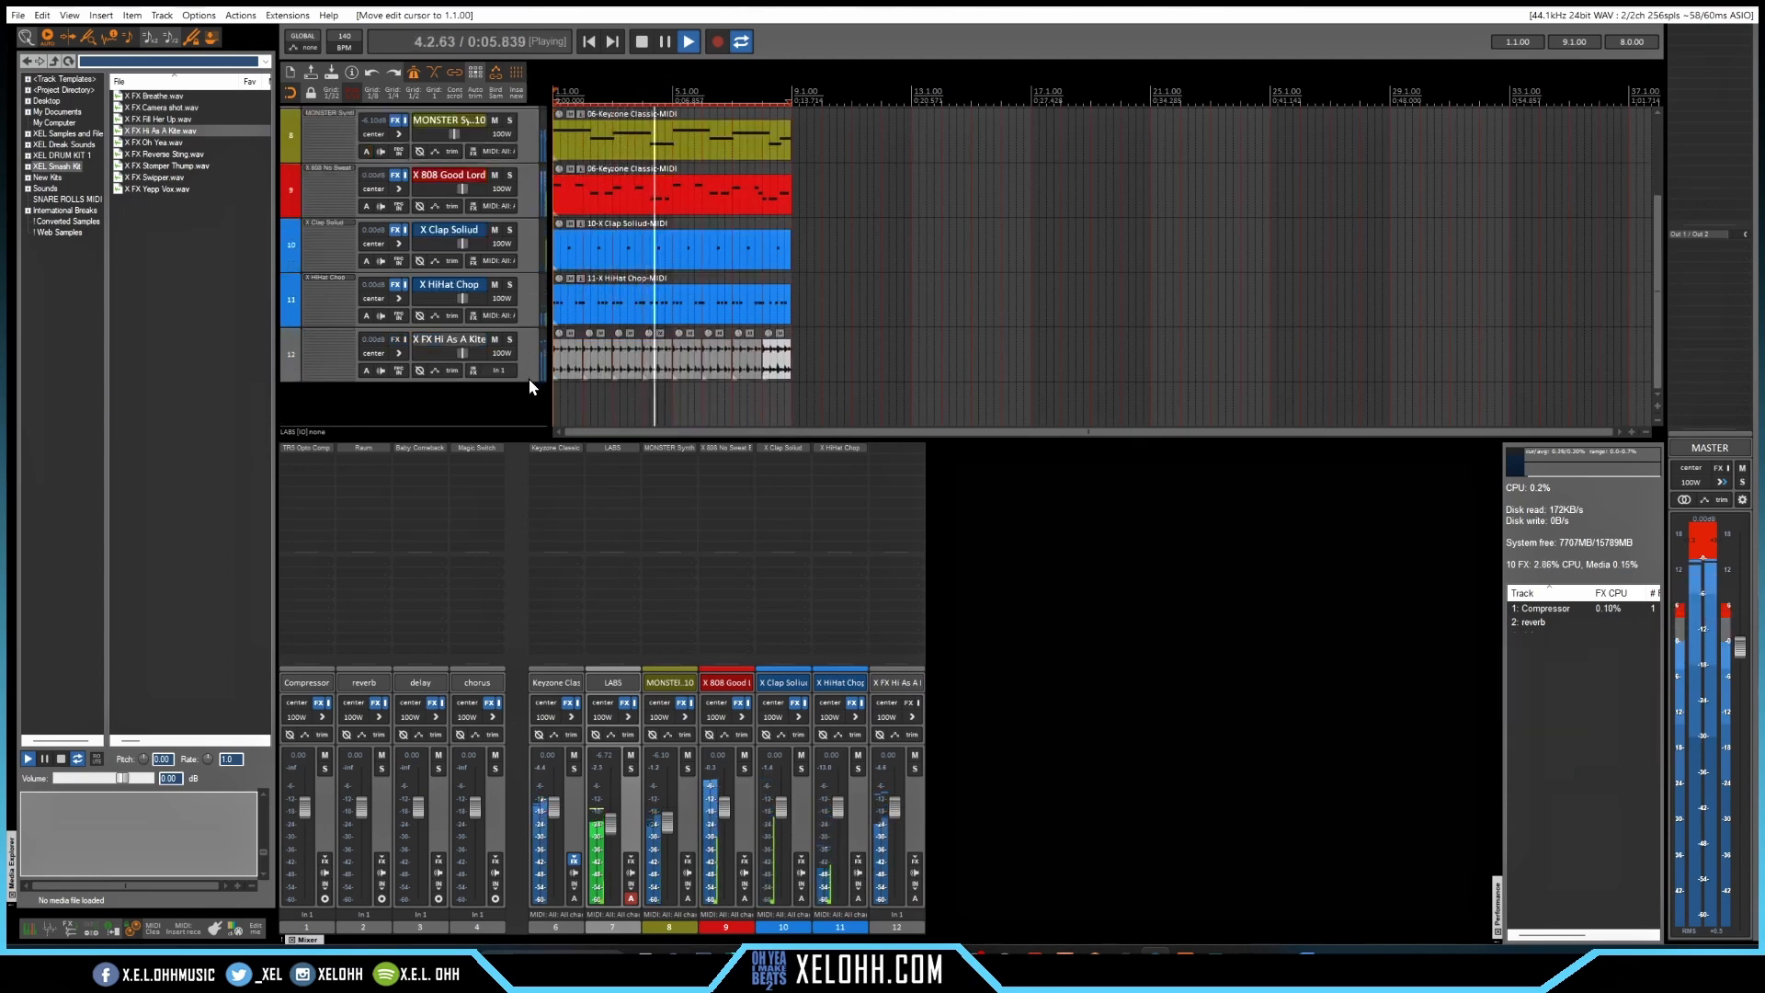
key("space")
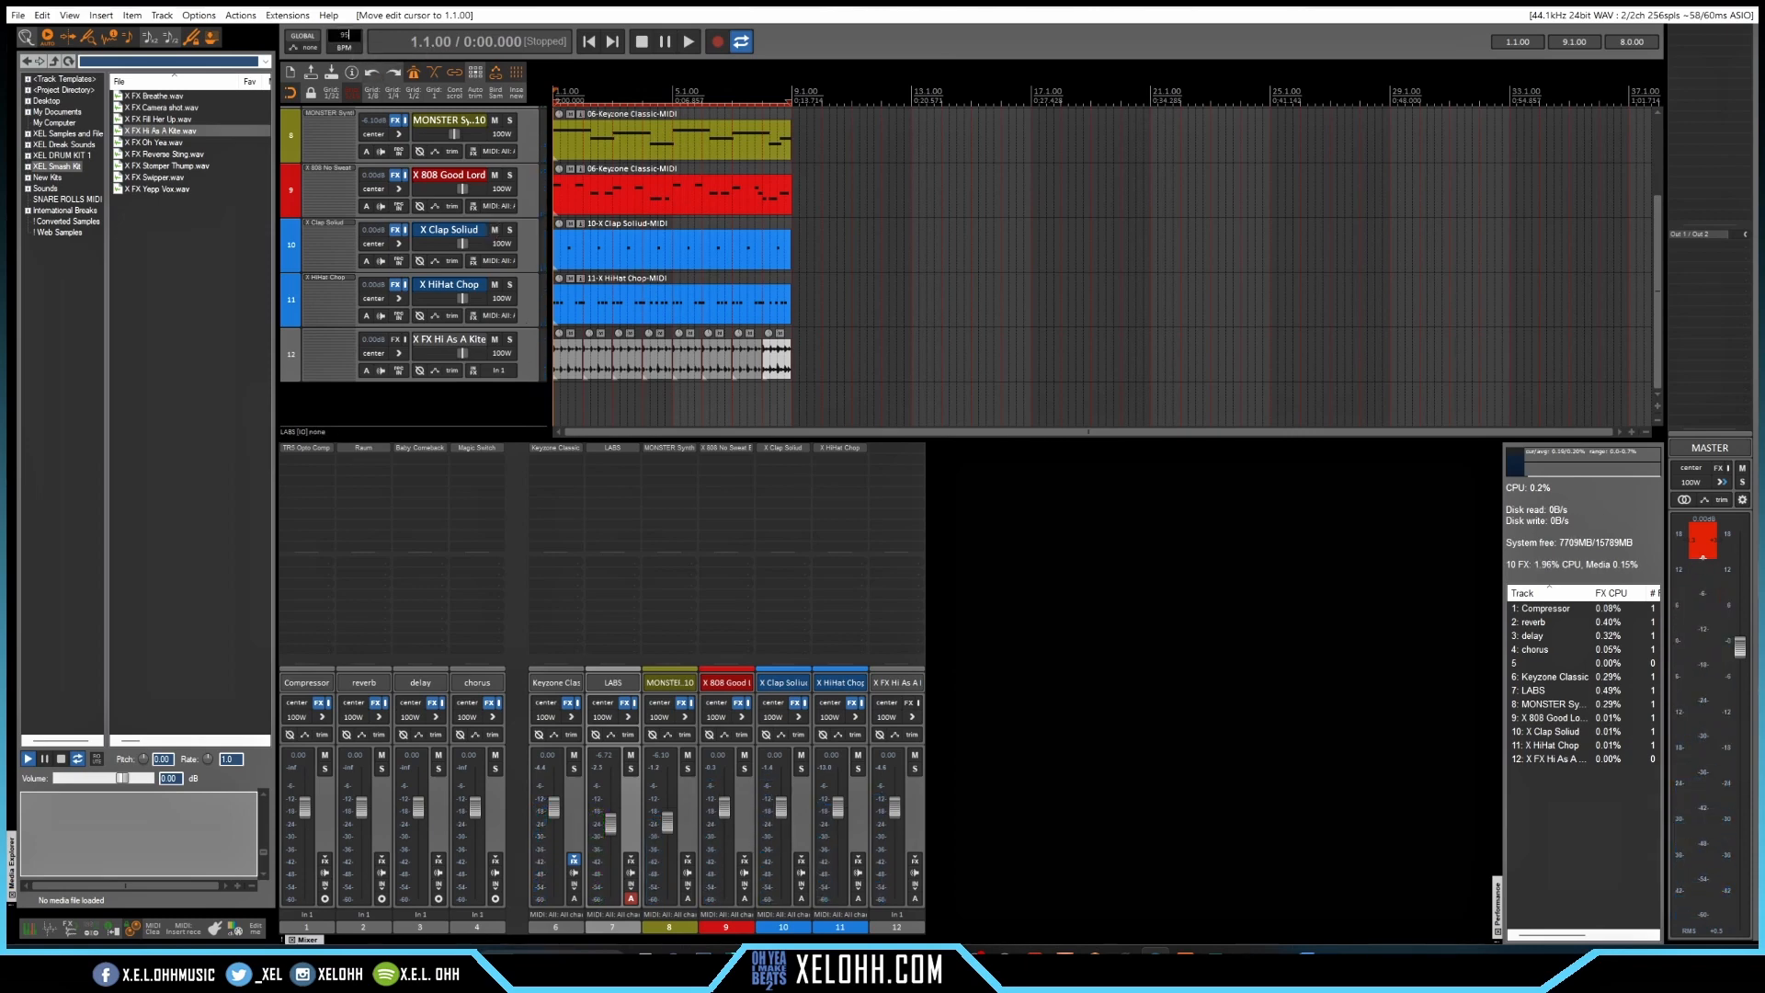
key("Return")
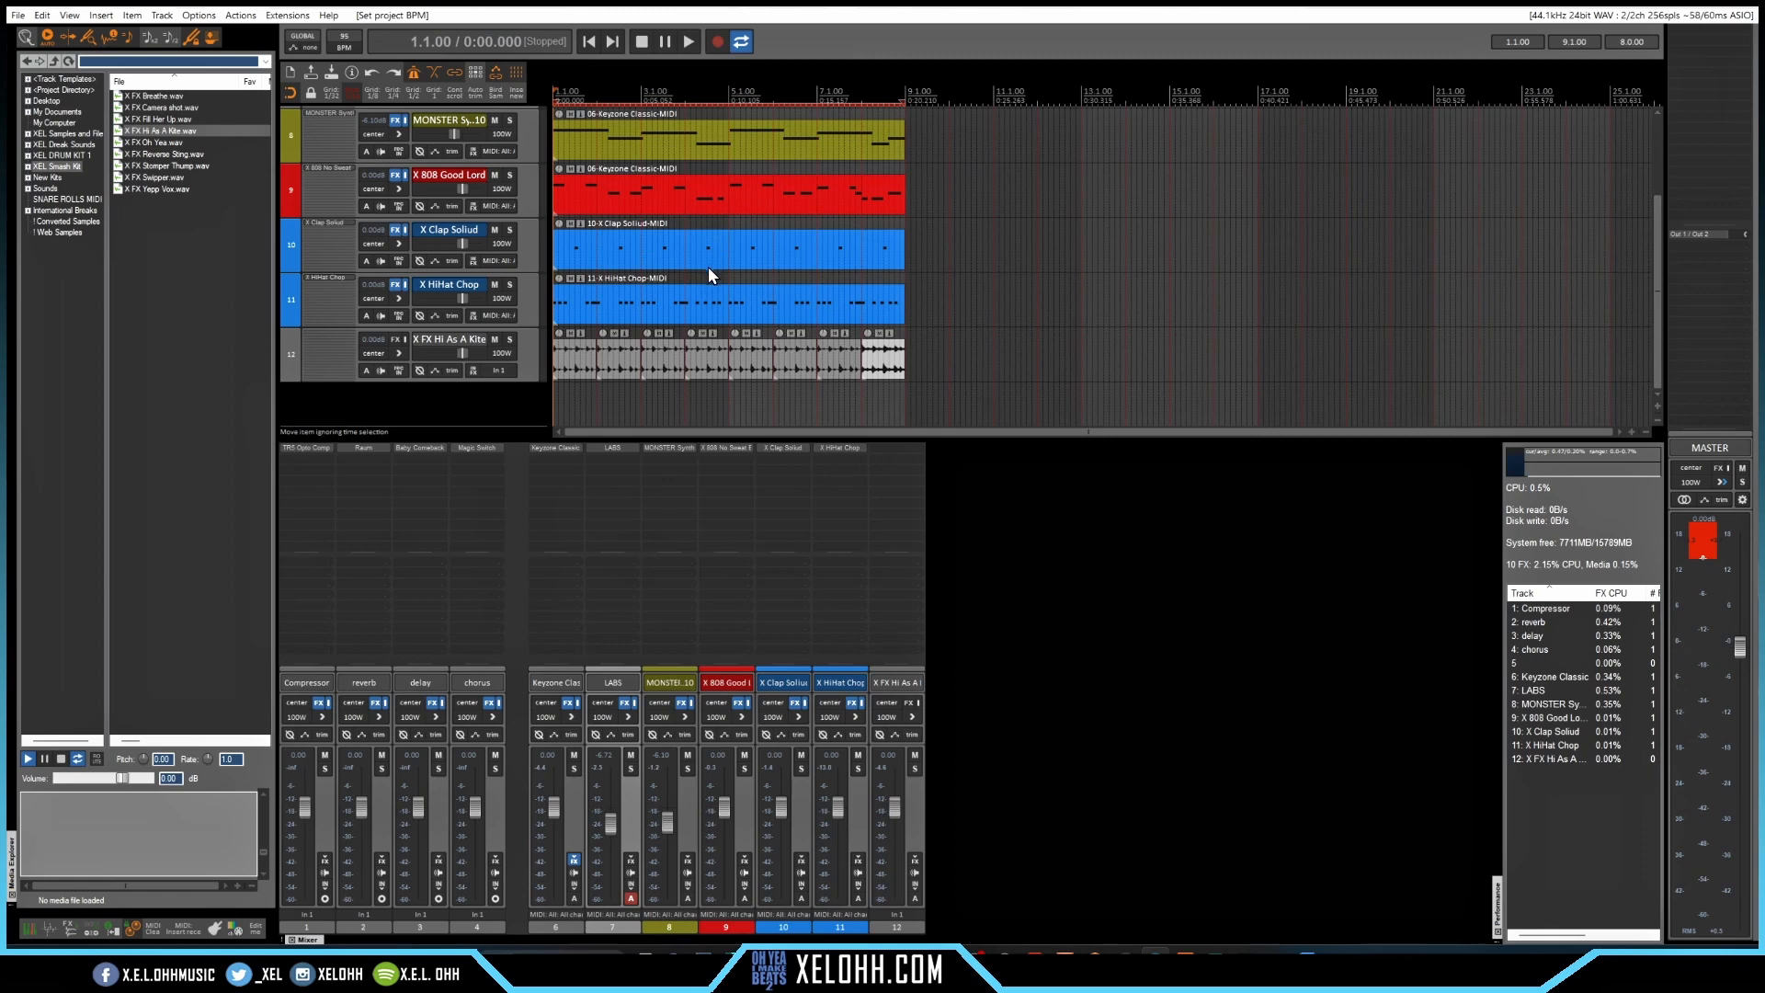
Audition the Oh Yea and Reverse Sting effects and place X FX Reverse Sting.wav on a new track near the end of bar 8
left_click(162, 142)
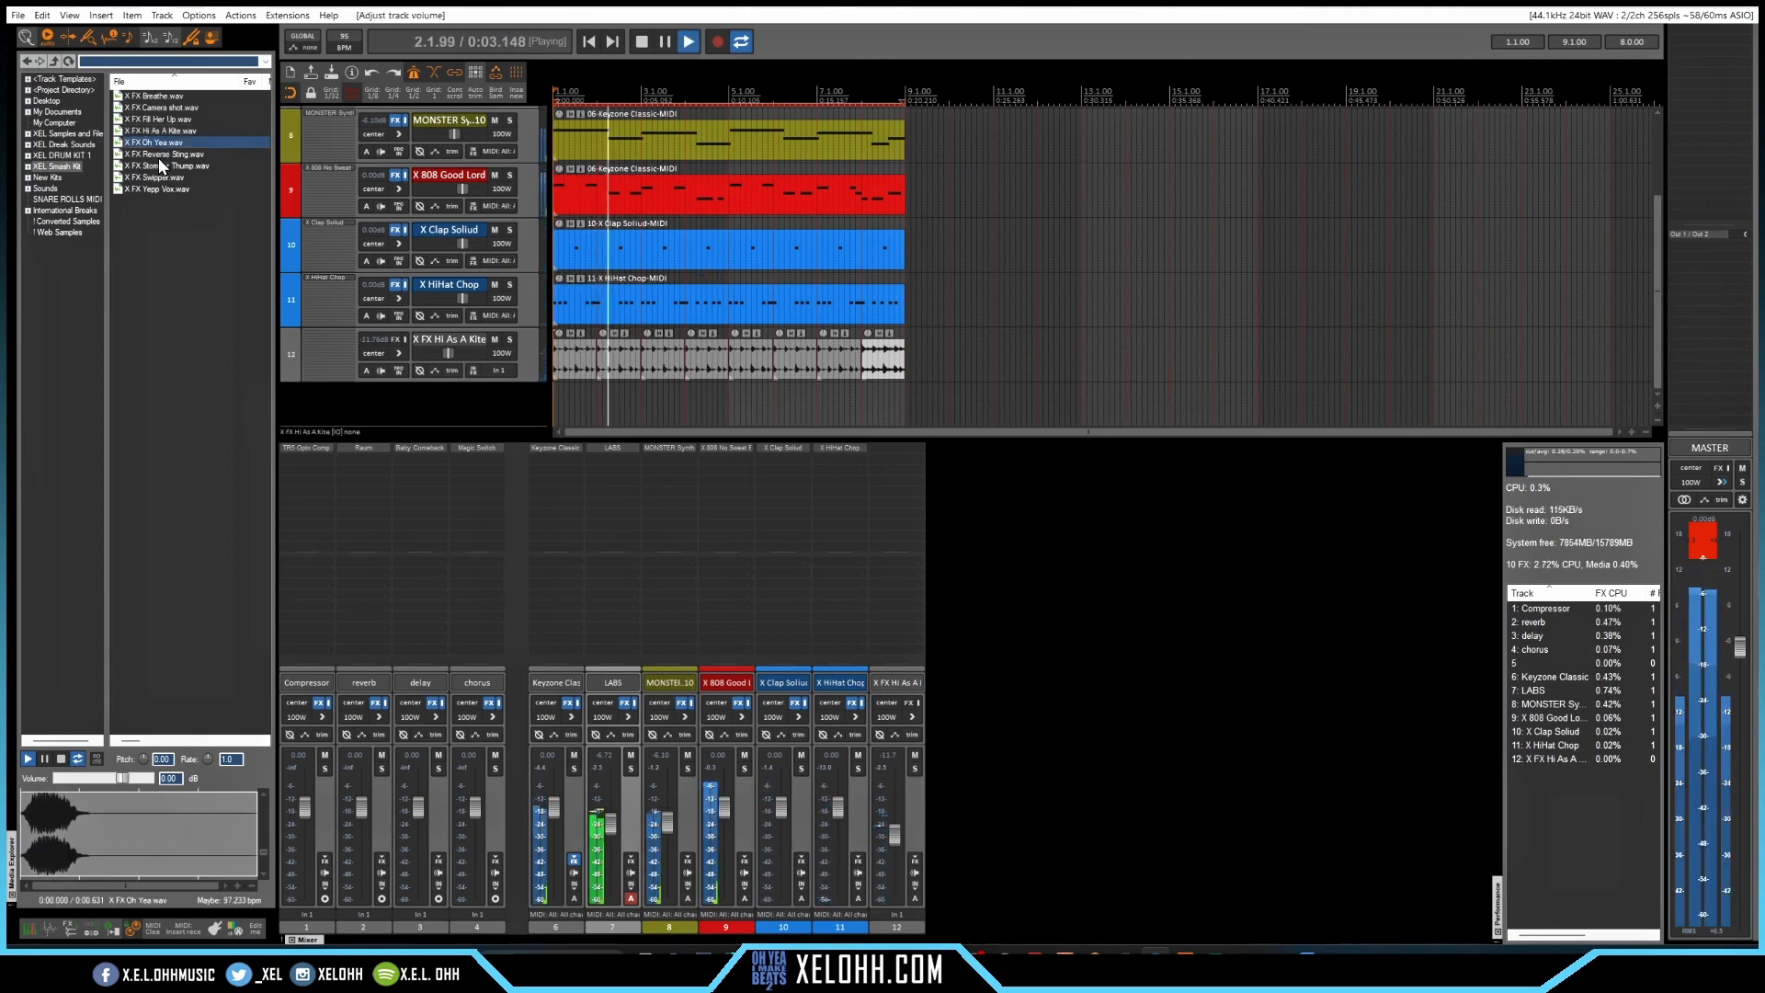
left_click(159, 154)
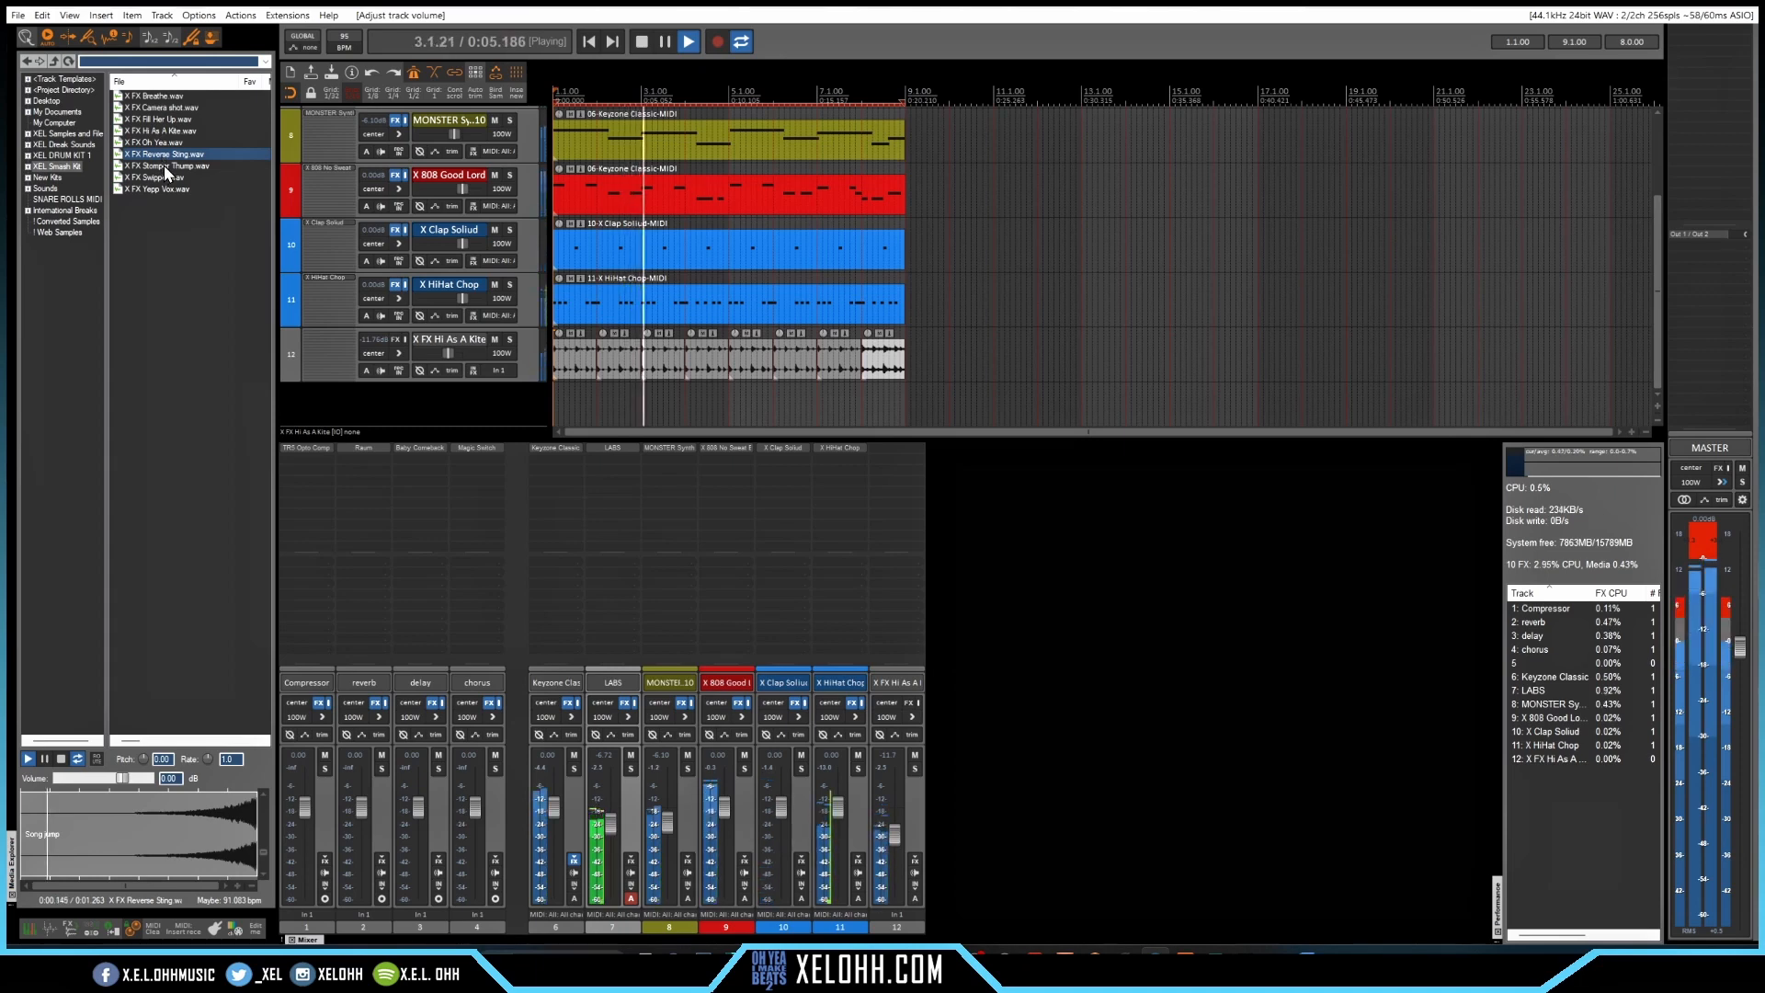
left_click_drag(169, 154, 732, 389)
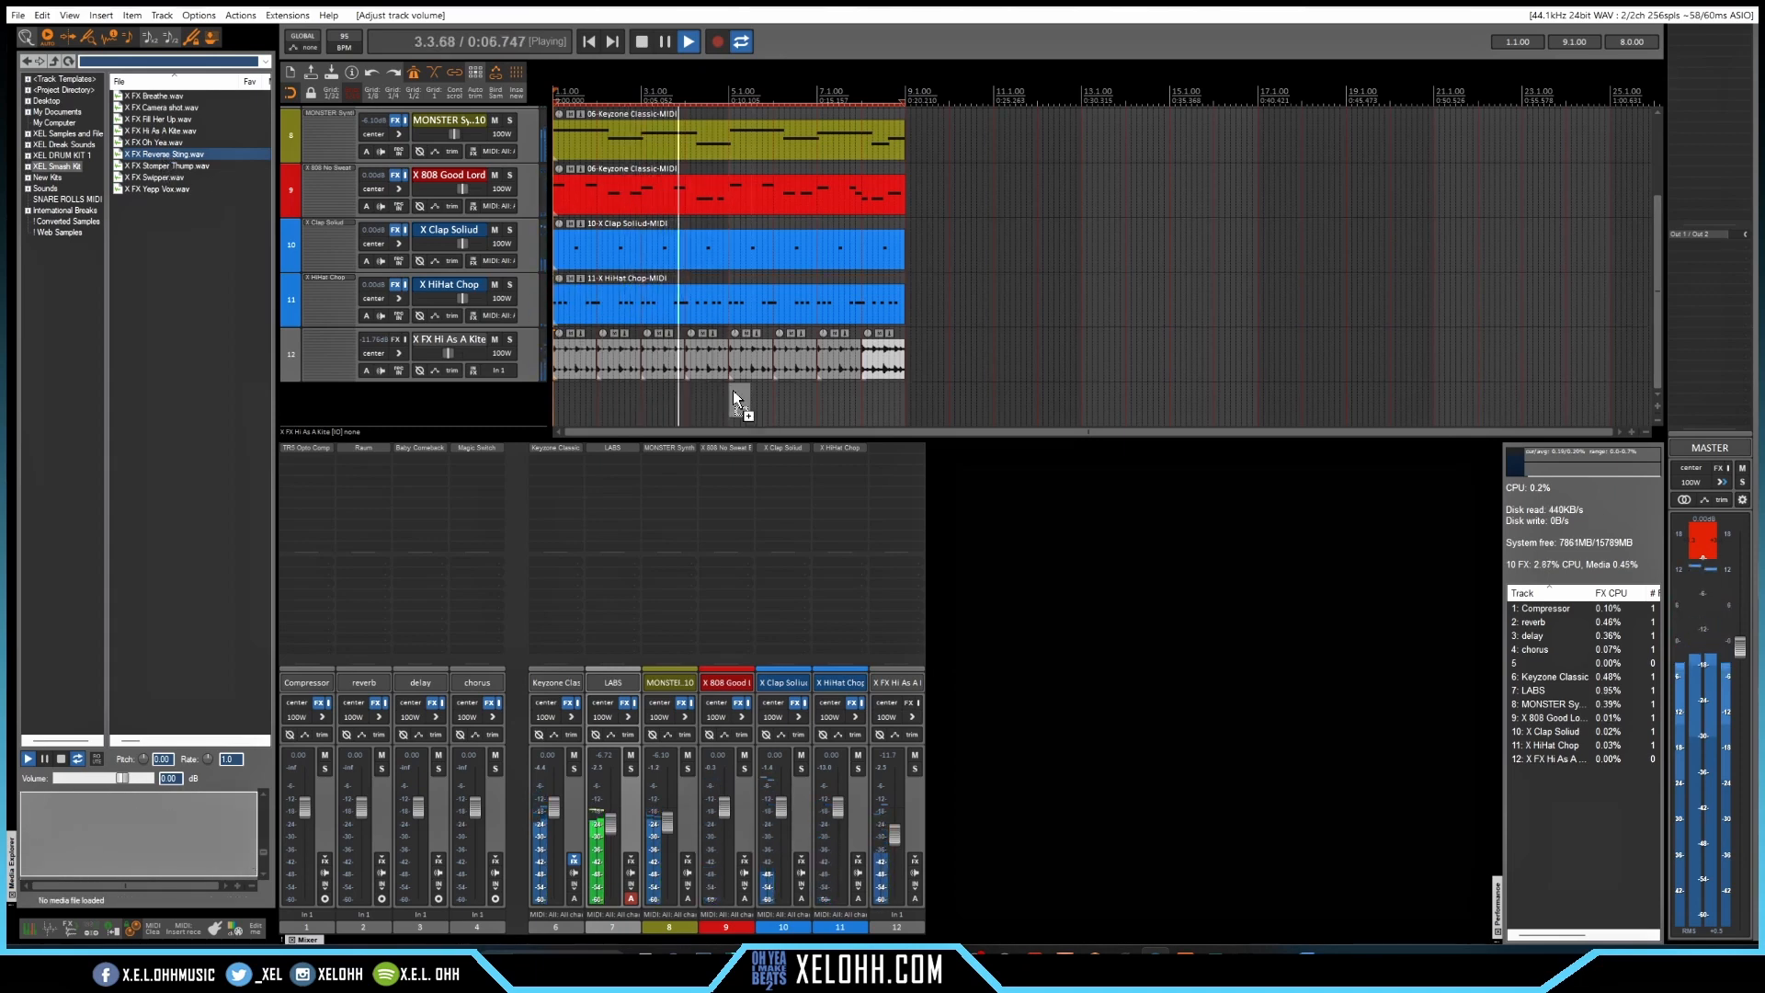
left_click_drag(877, 406, 881, 404)
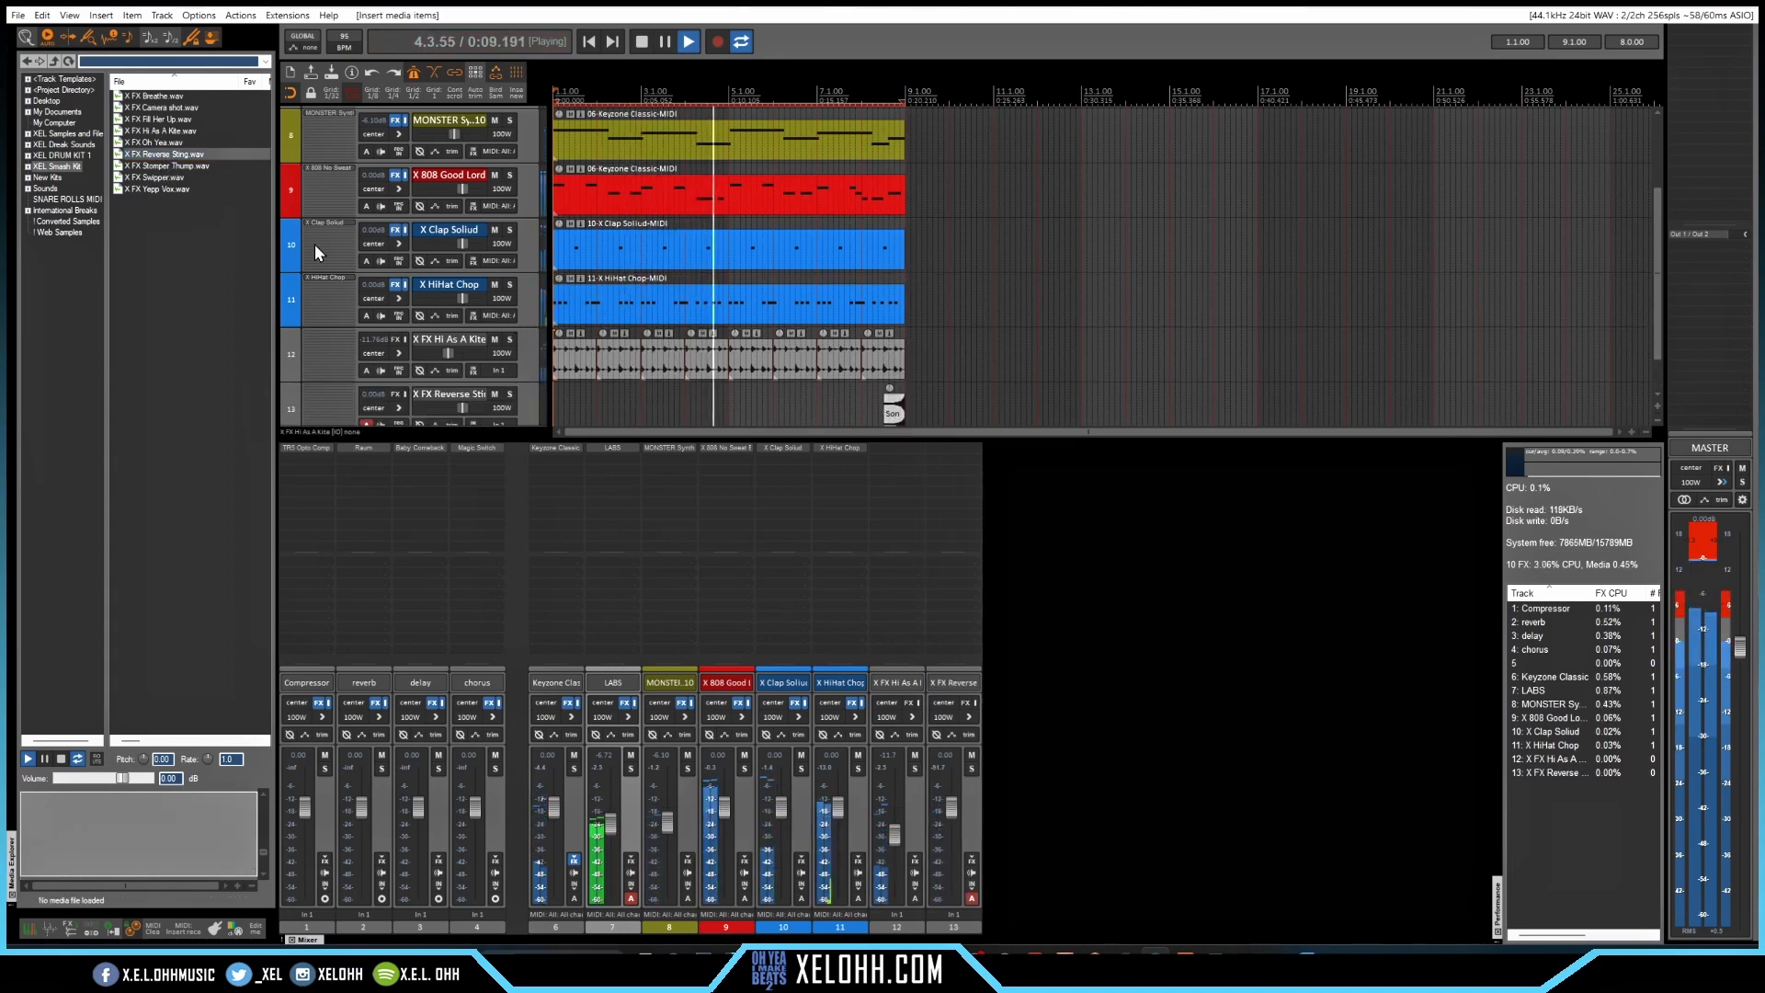
Audition the Stomper Thump, Swipper and Yepp Vox effect samples against the playing beat
left_click(147, 167)
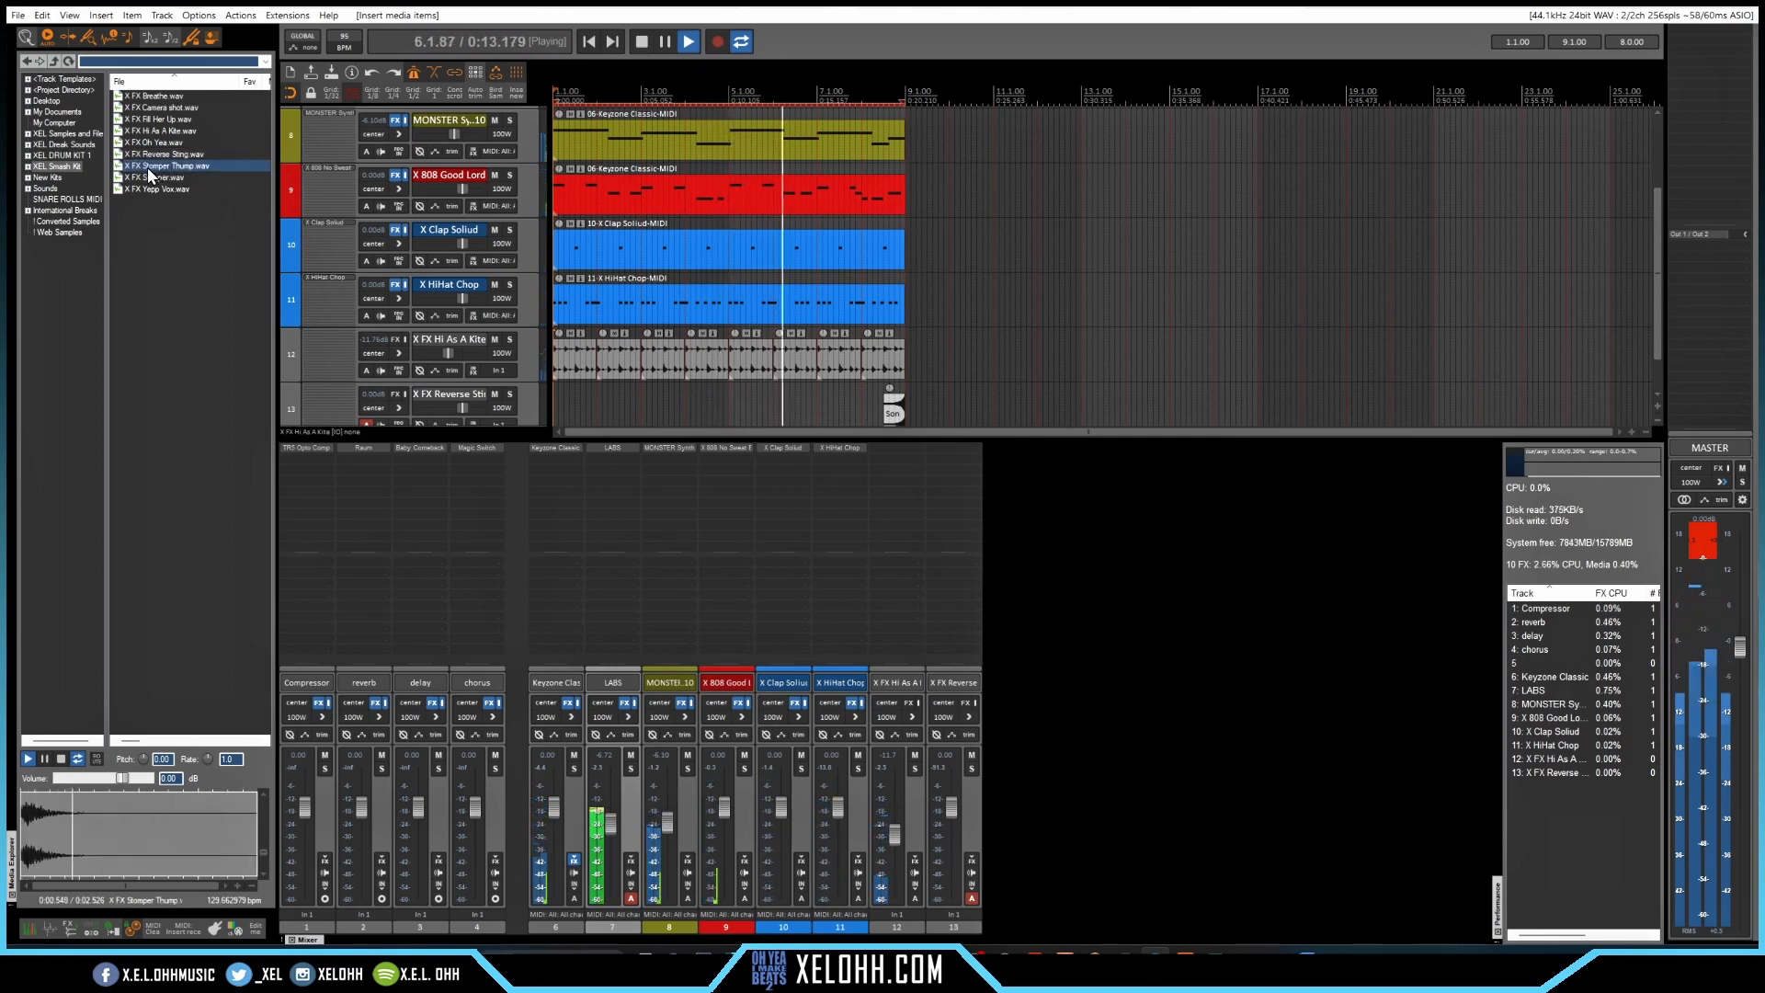
left_click(151, 176)
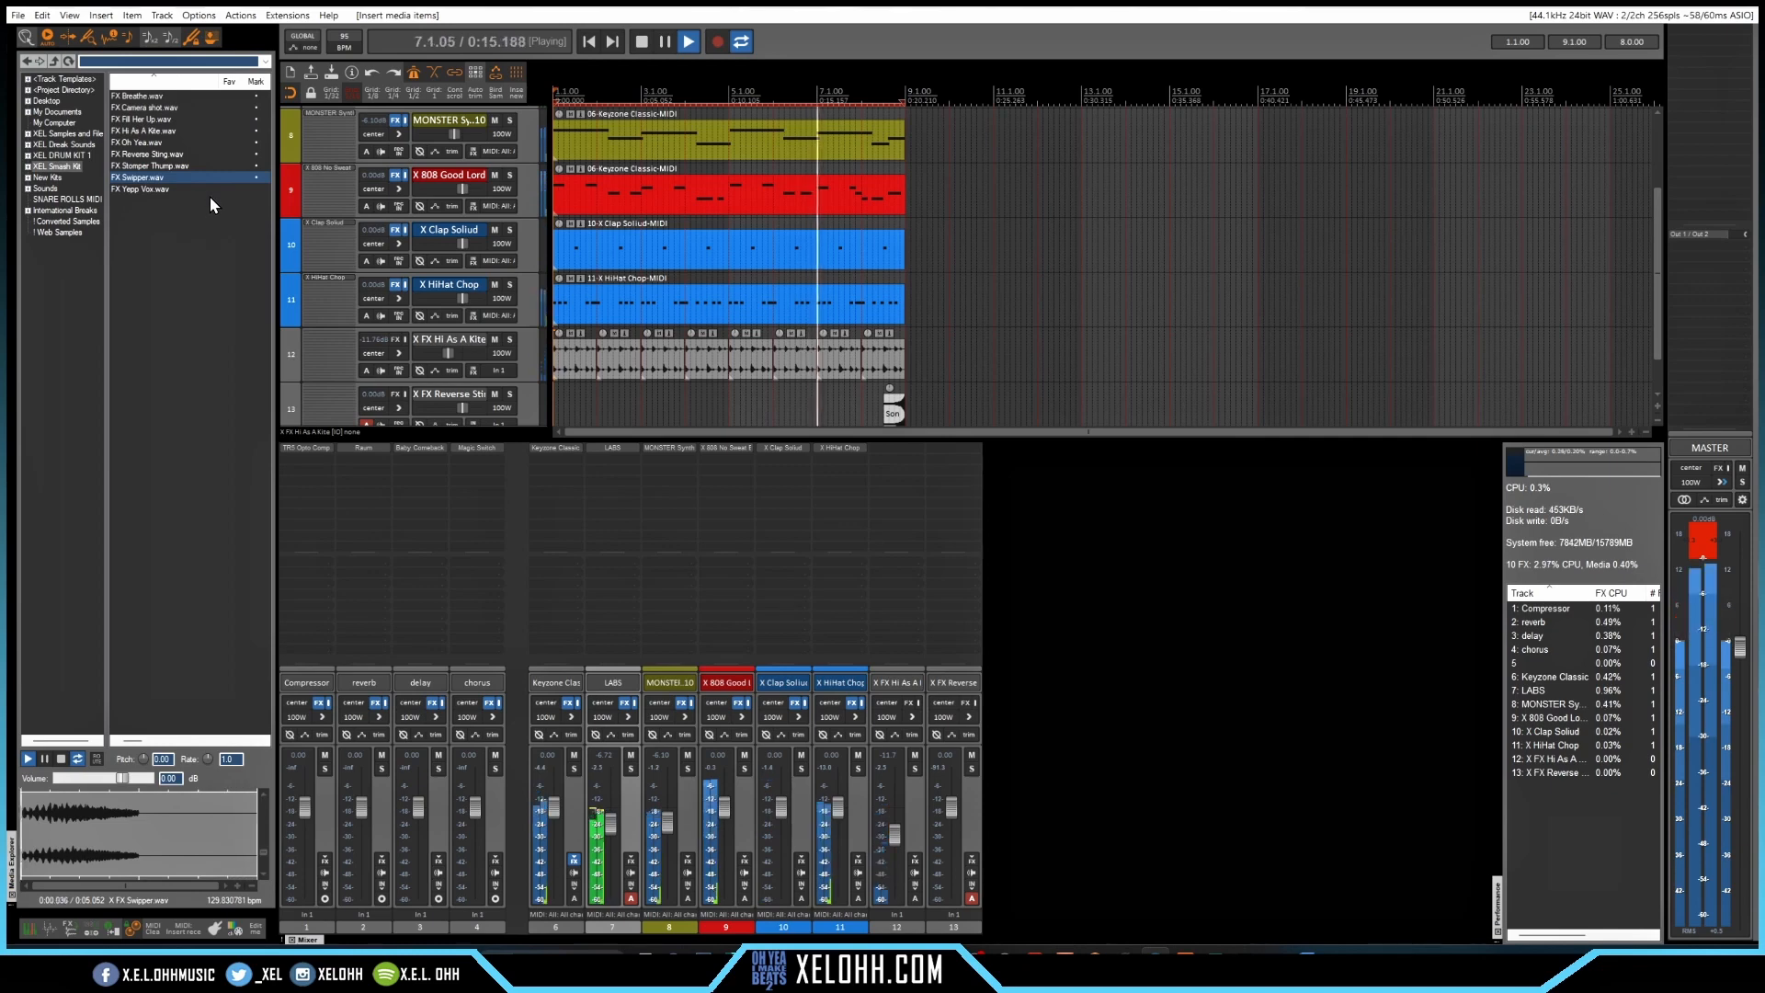
left_click(167, 190)
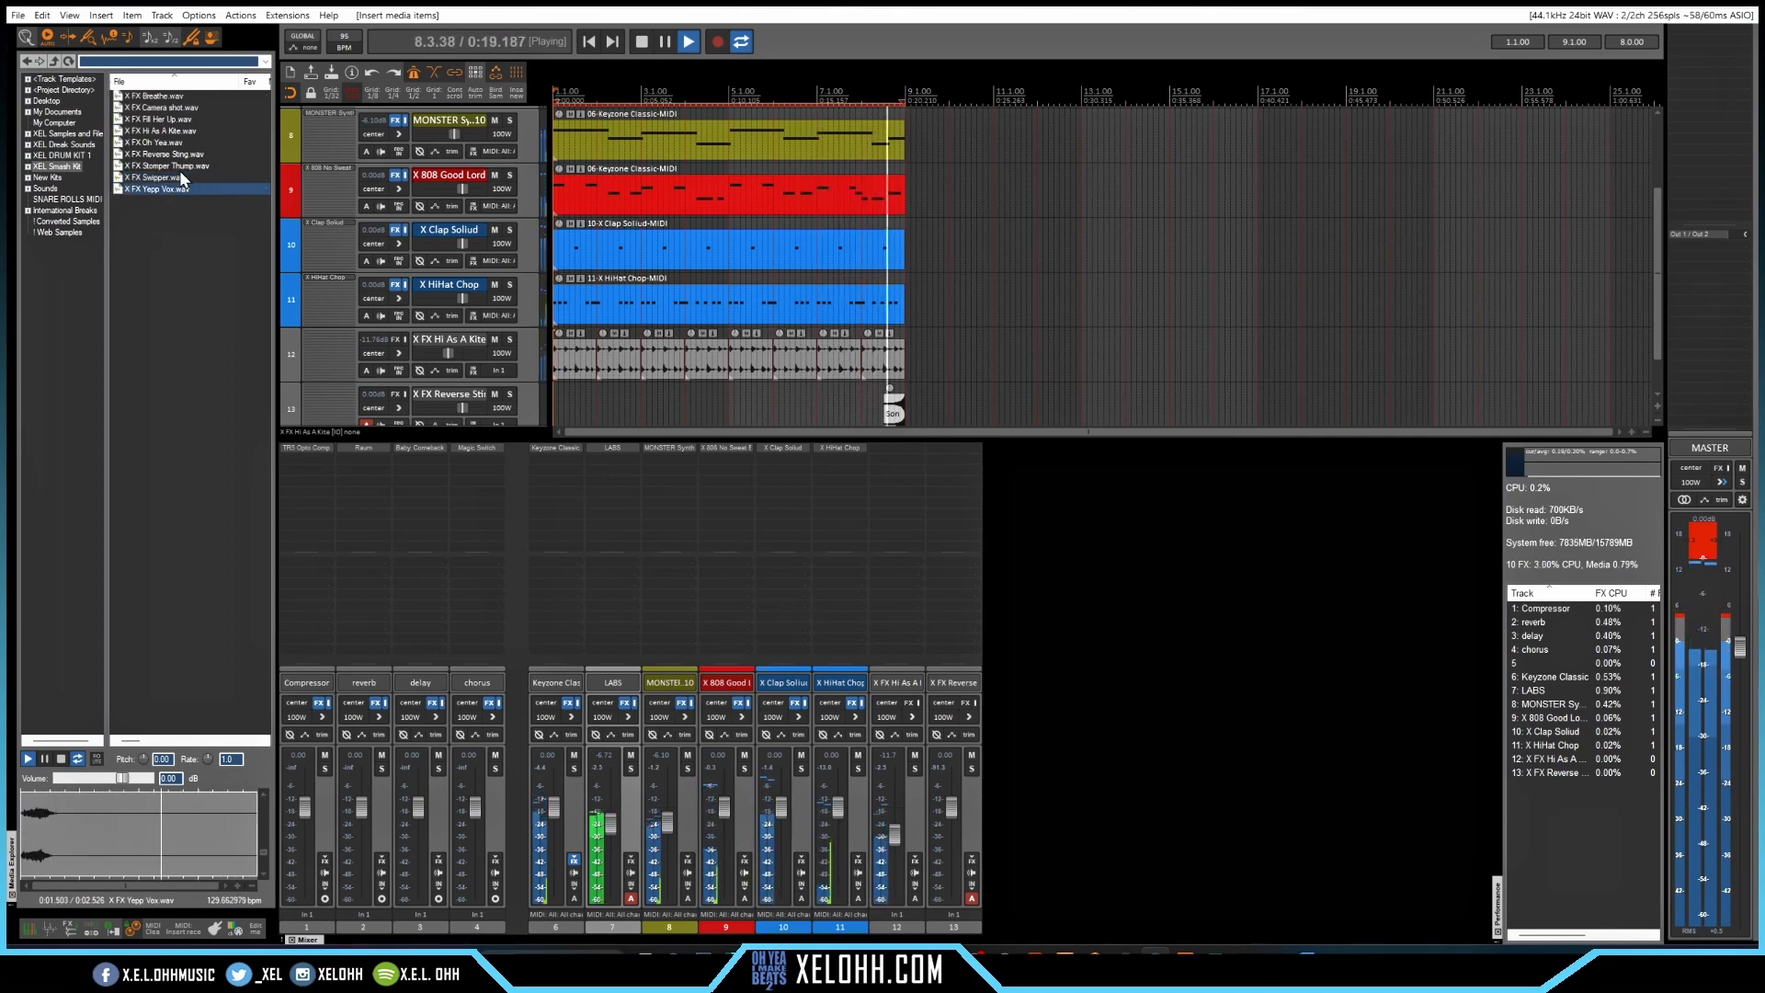
Search the New Kits folder for "snaps" and audition snap samples against the beat
left_click(46, 178)
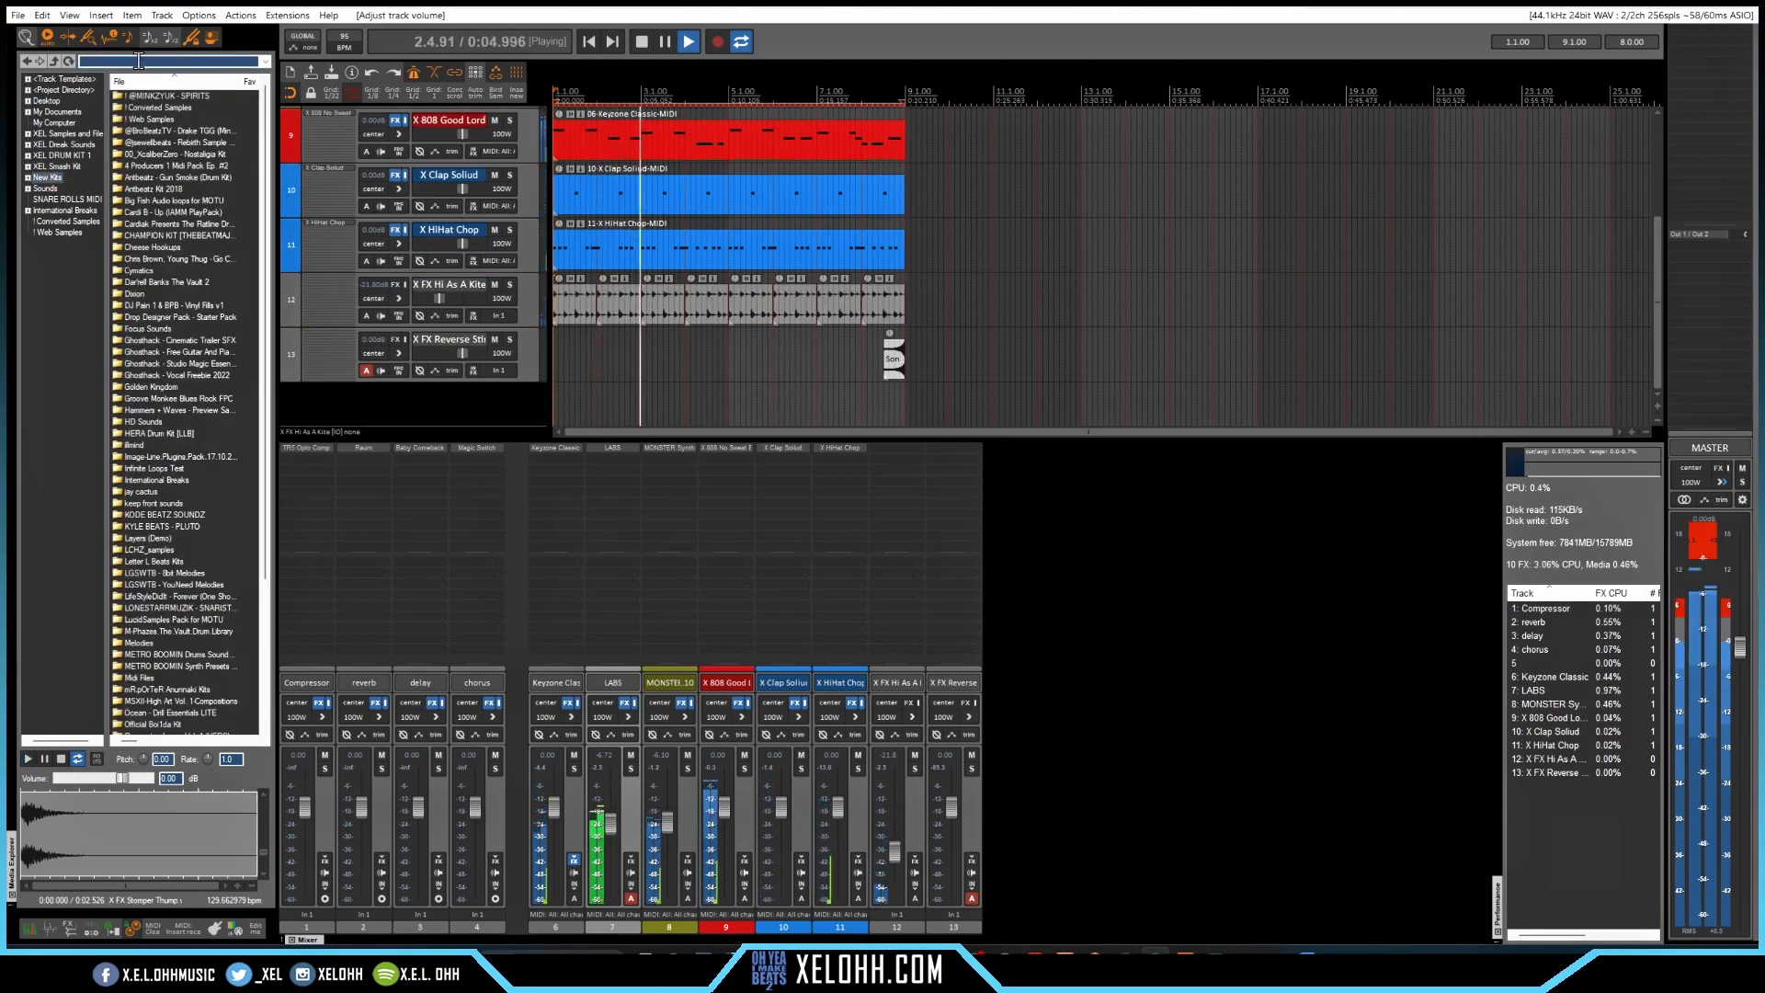
type("fx")
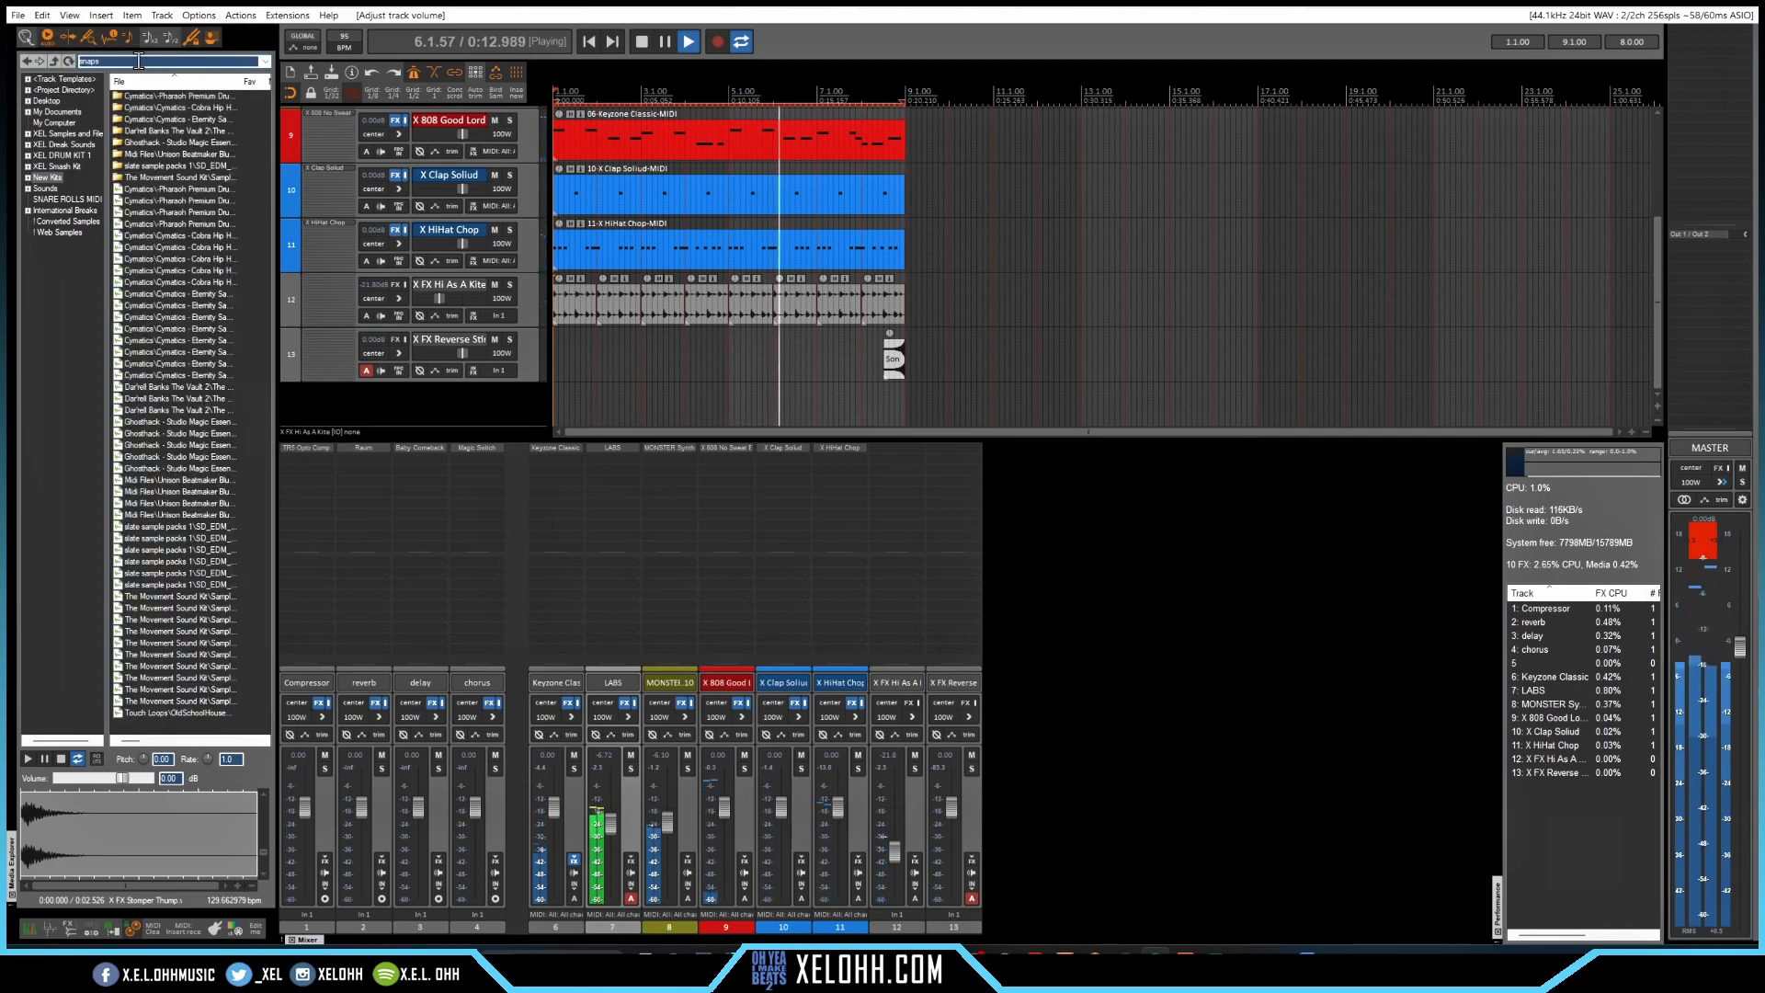
left_click(171, 470)
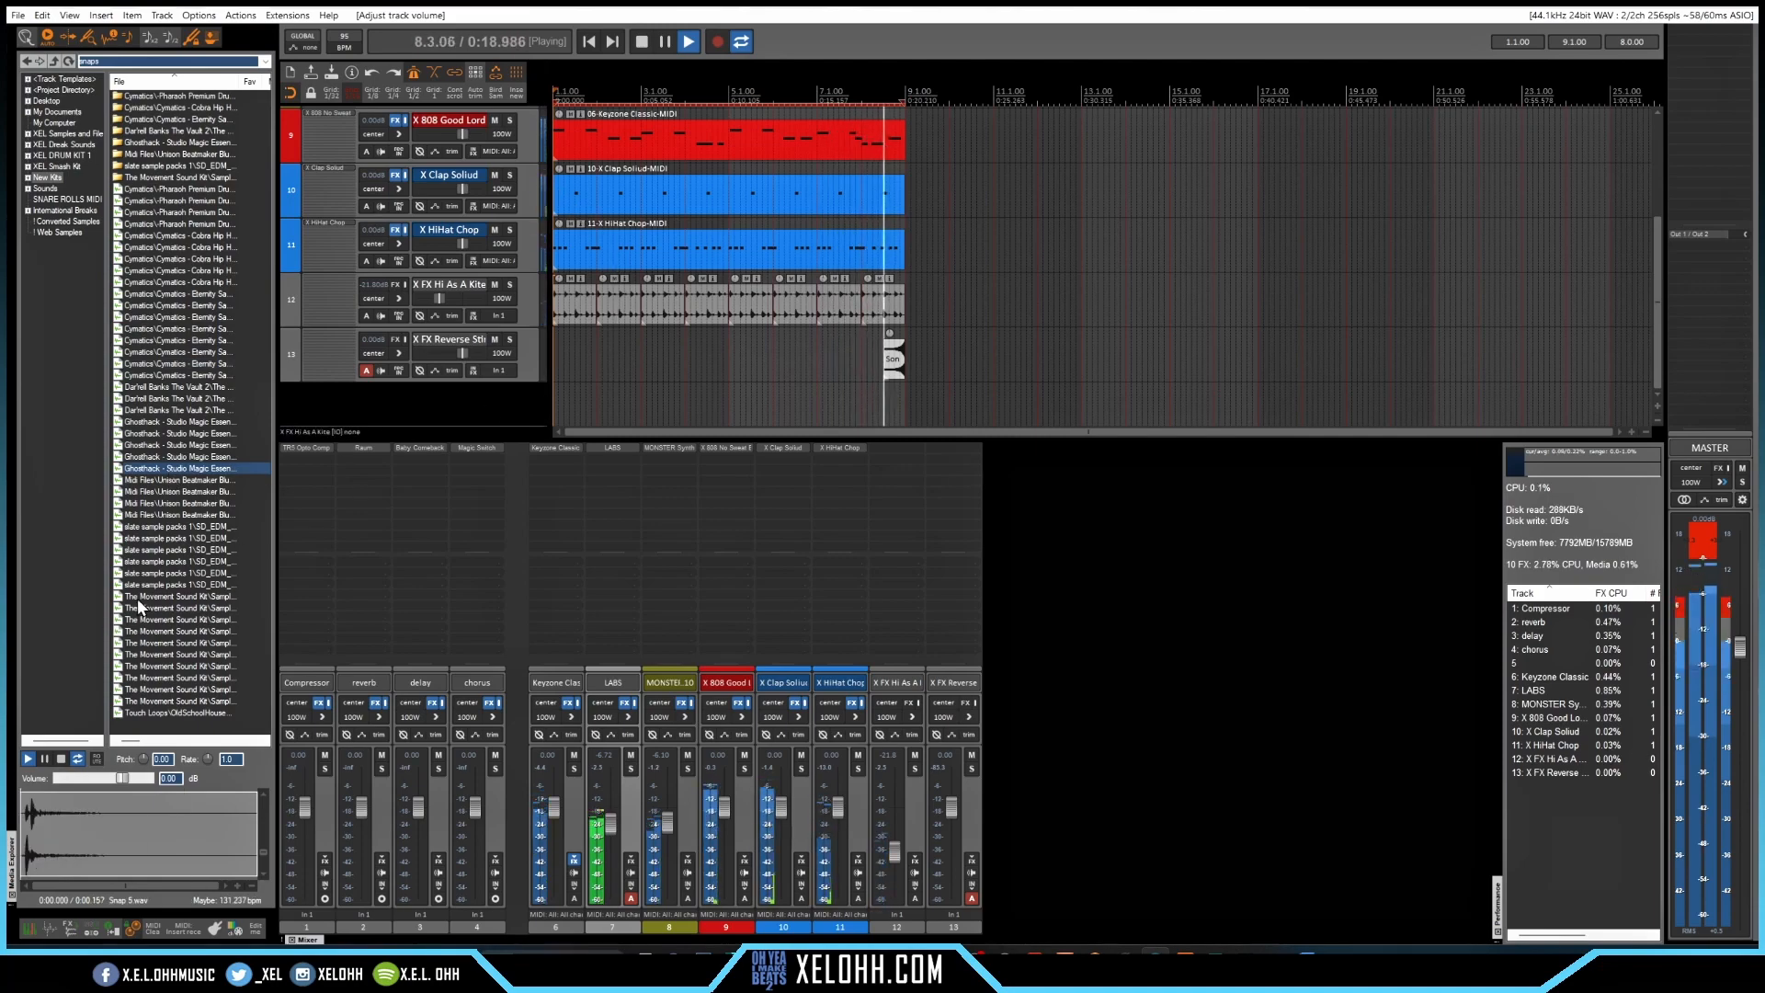
left_click(187, 481)
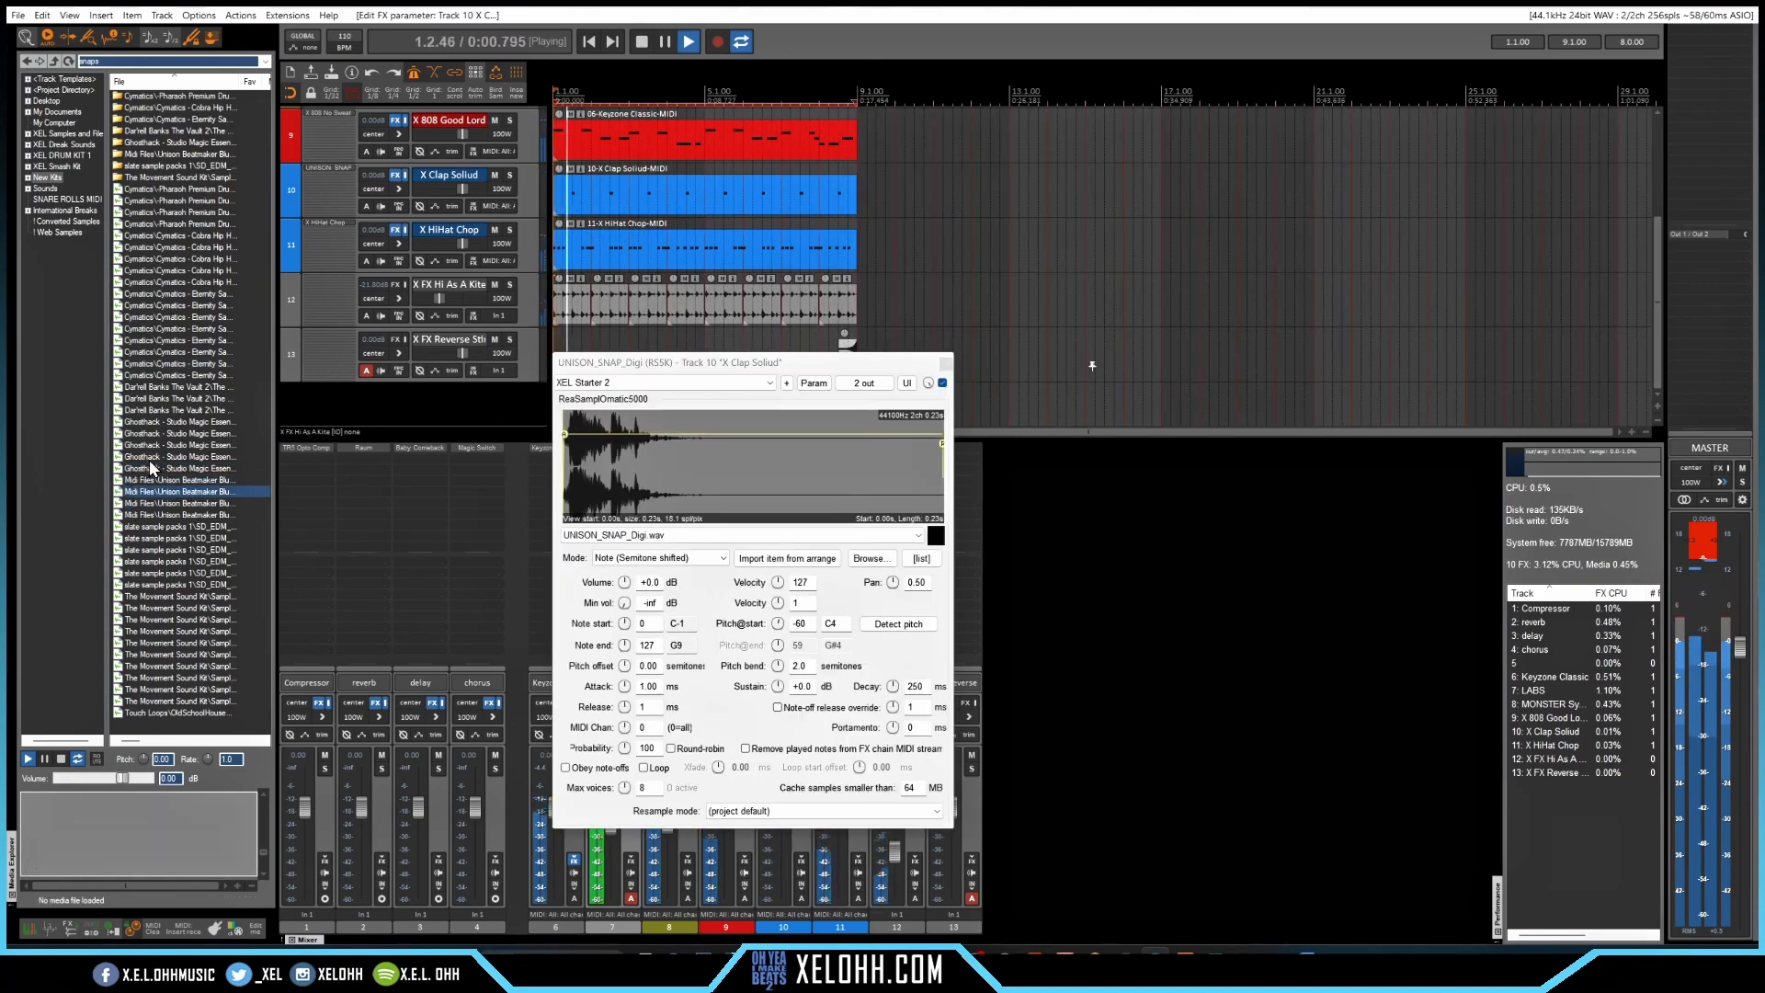
Load Snap 5.wav into the X Clap Soliud track's sampler, switch it to Snap 2.wav, close the sampler and stop playback
left_click(157, 465)
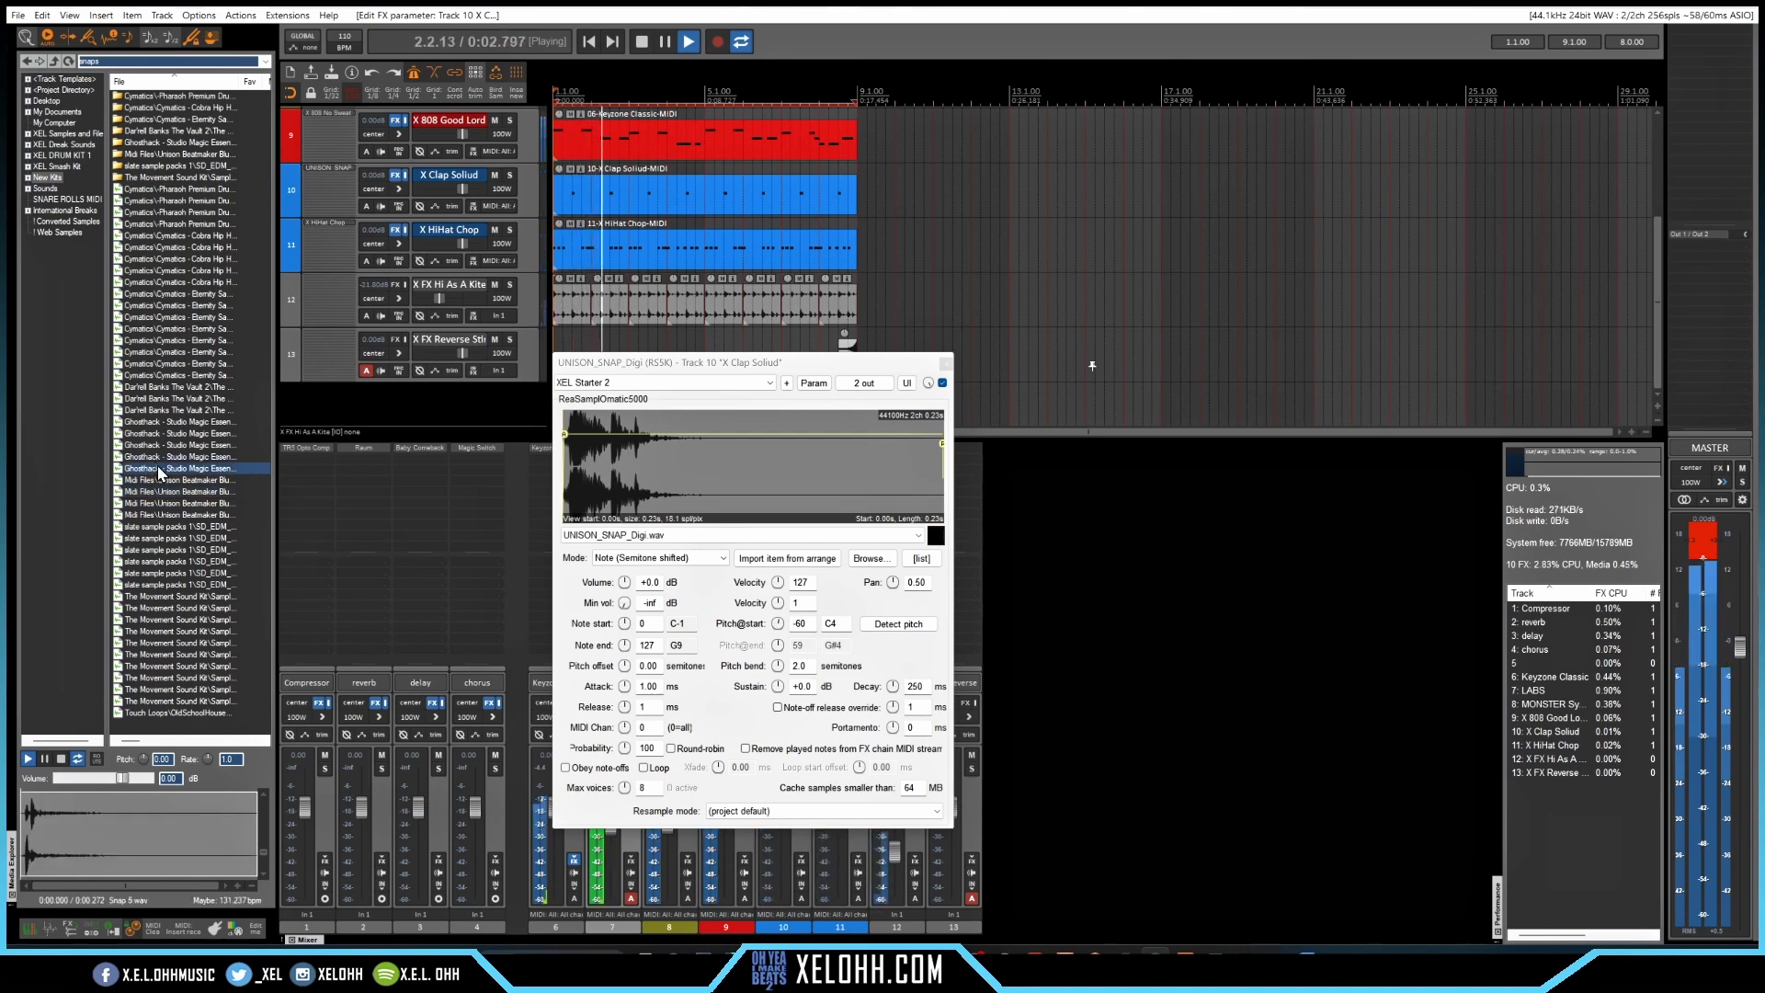
left_click_drag(158, 465, 717, 487)
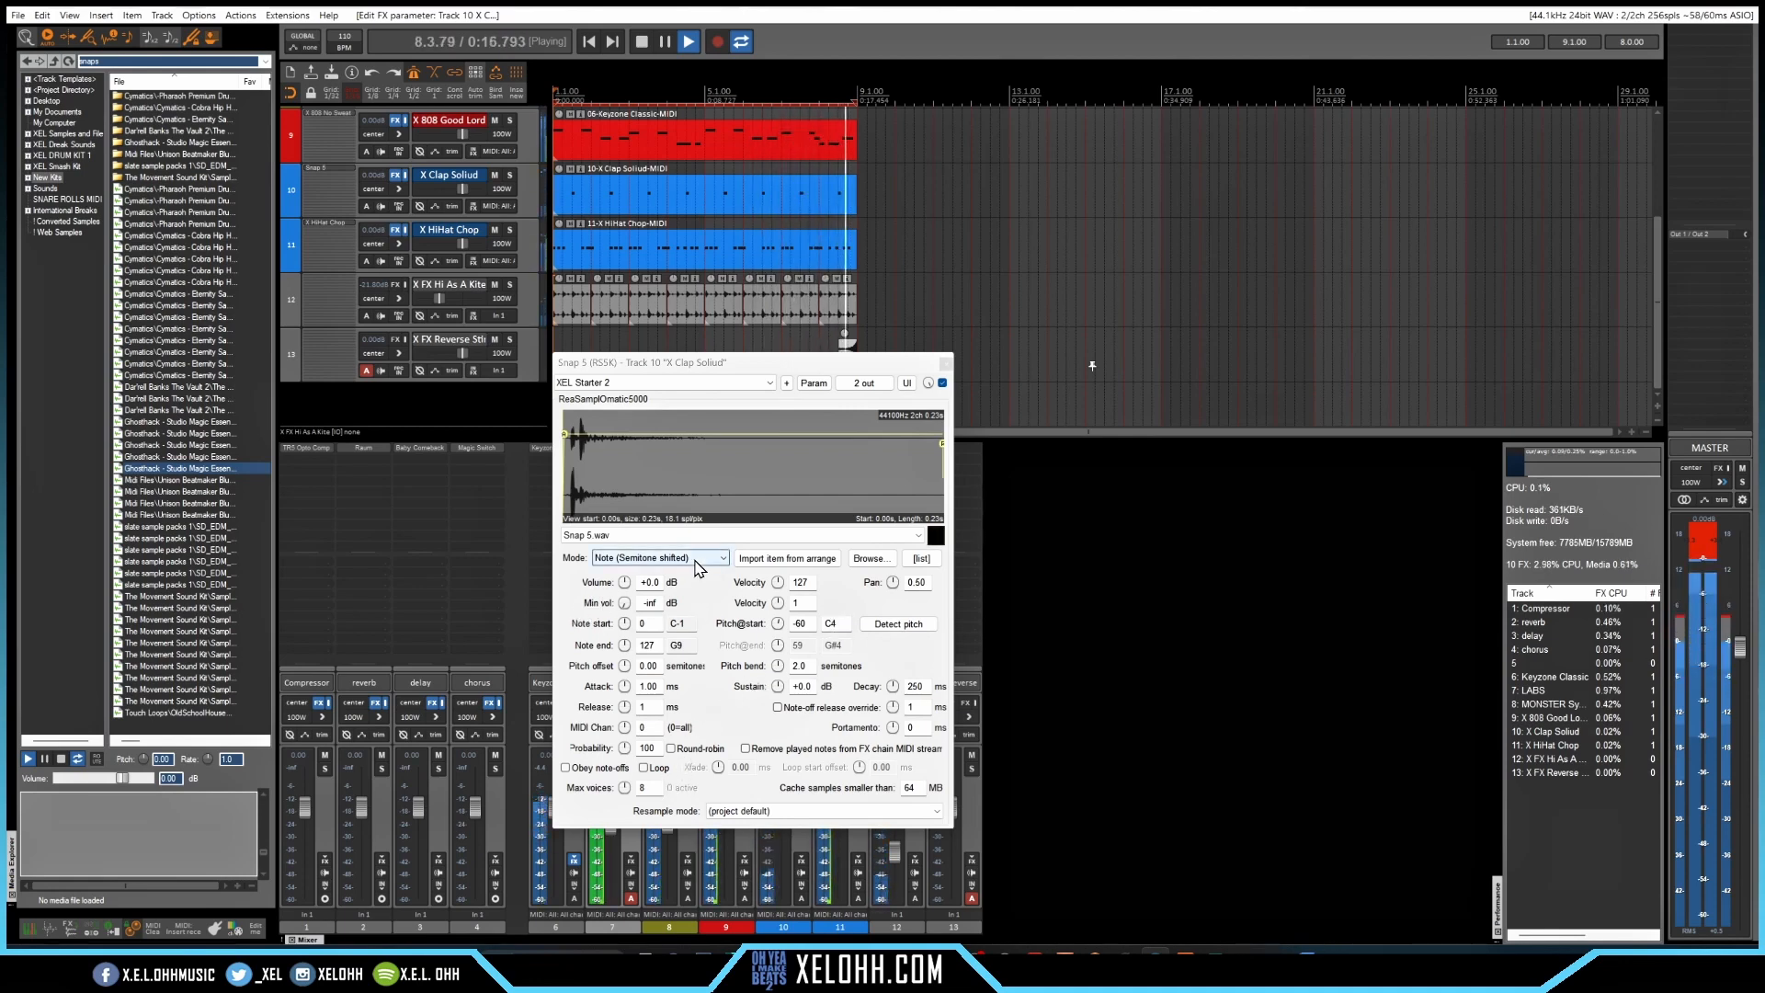
scroll(729, 537, "up", 3)
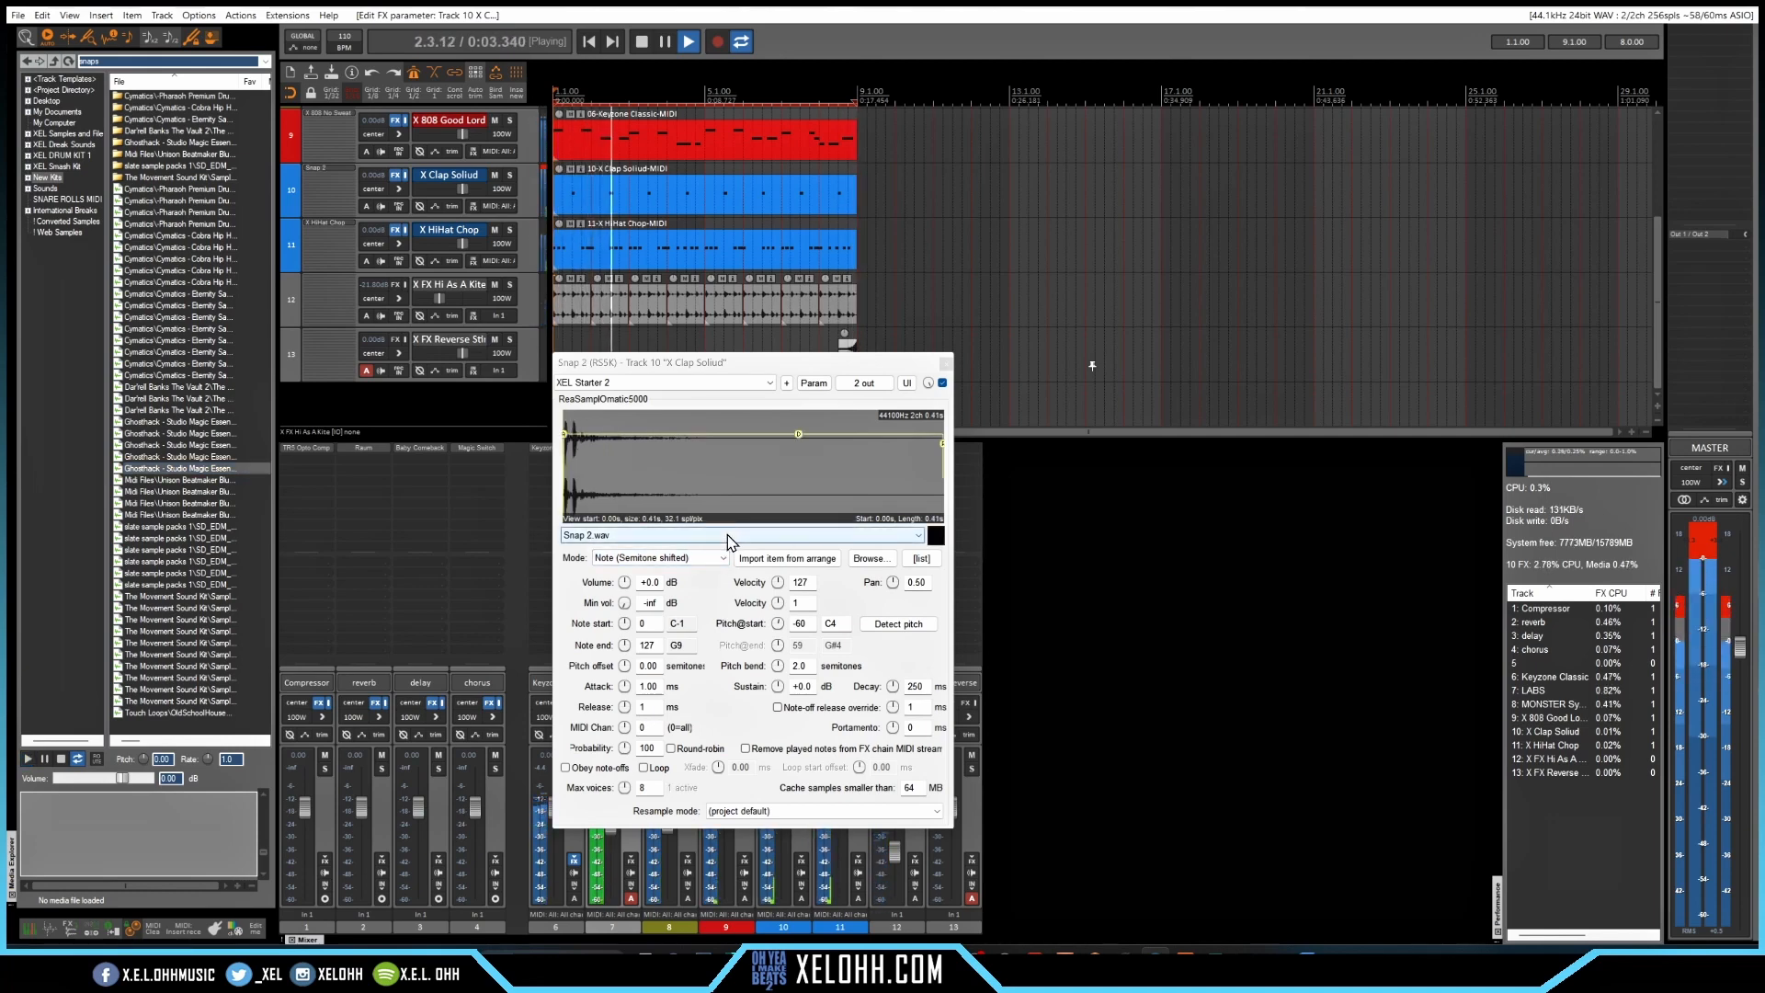
left_click(946, 365)
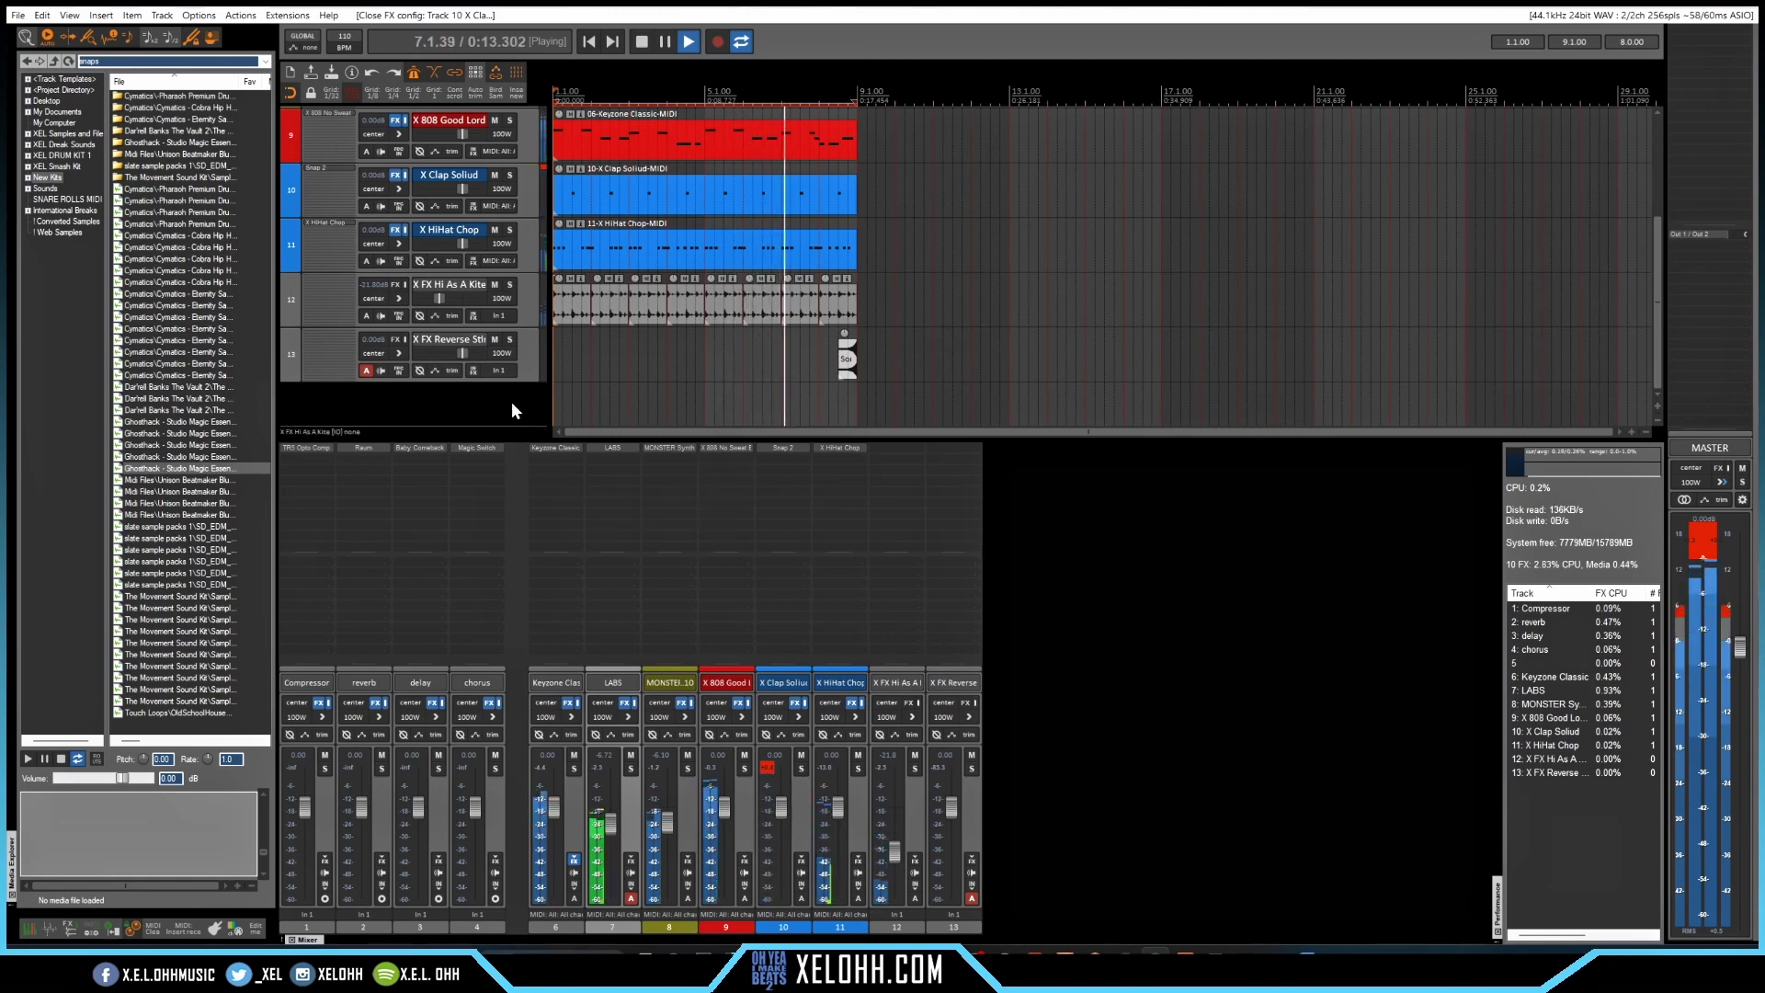
key("space")
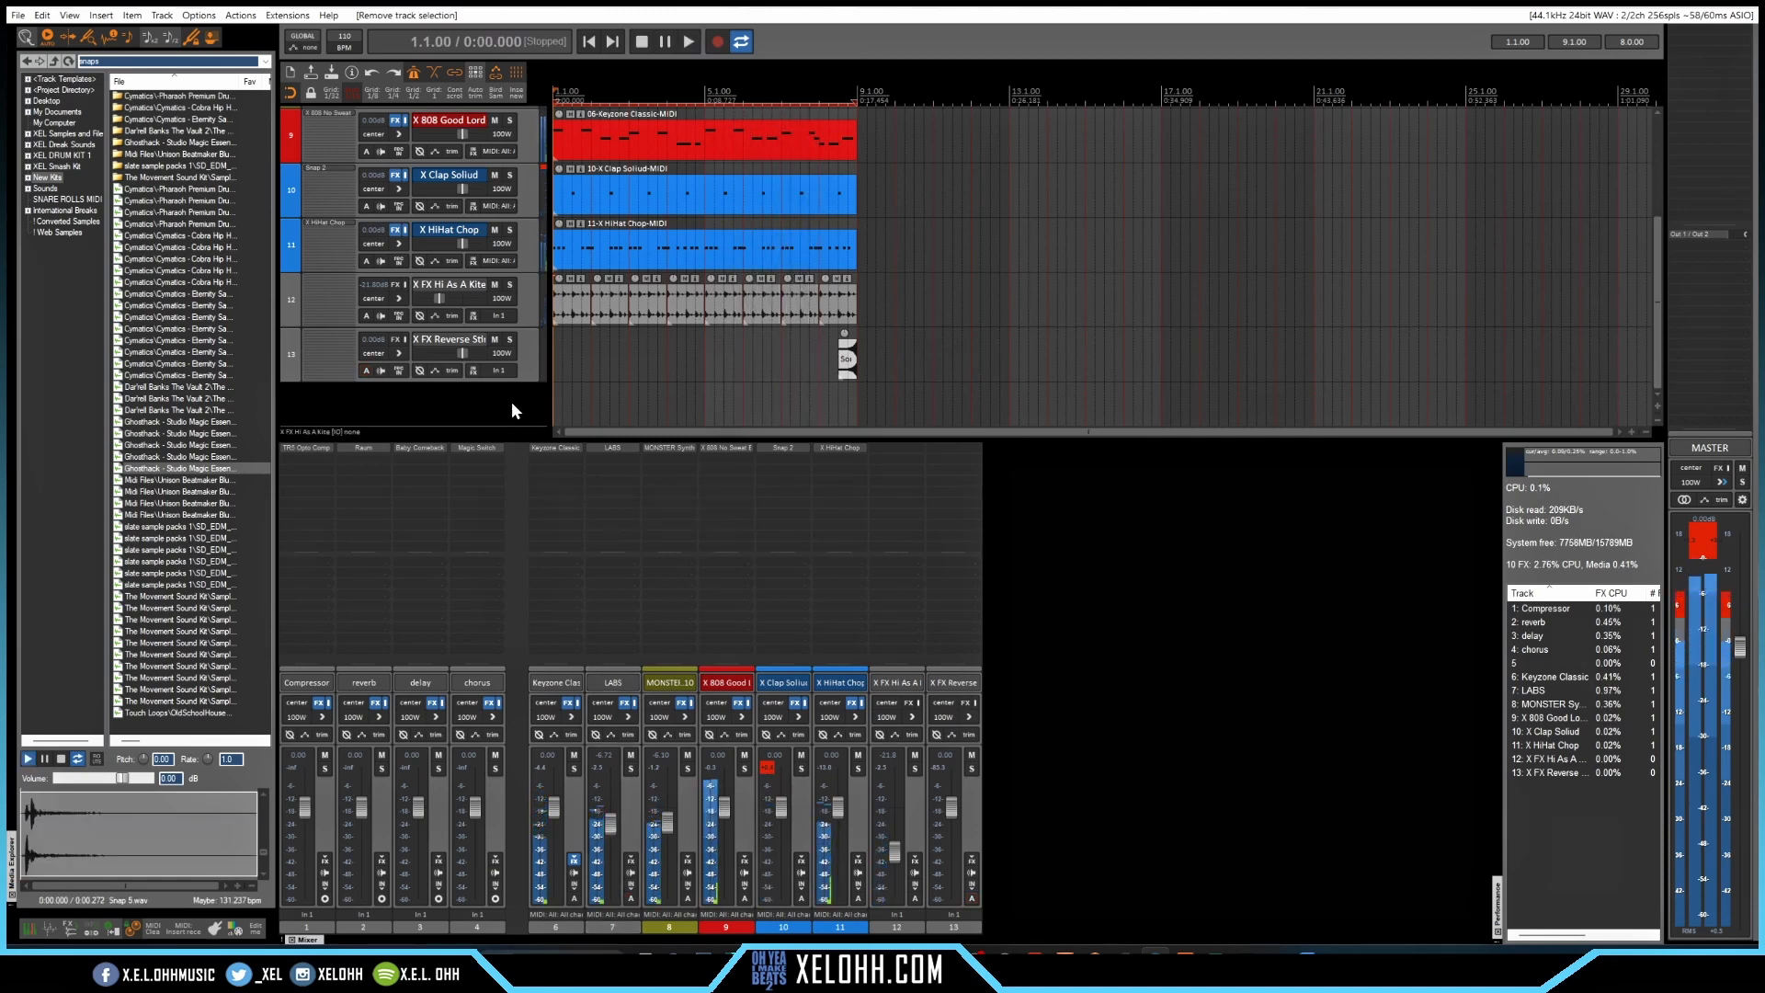
Add a send from the X Clap Soliud track to the reverb track and lower its level to about -20 dB during playback
left_click(399, 206)
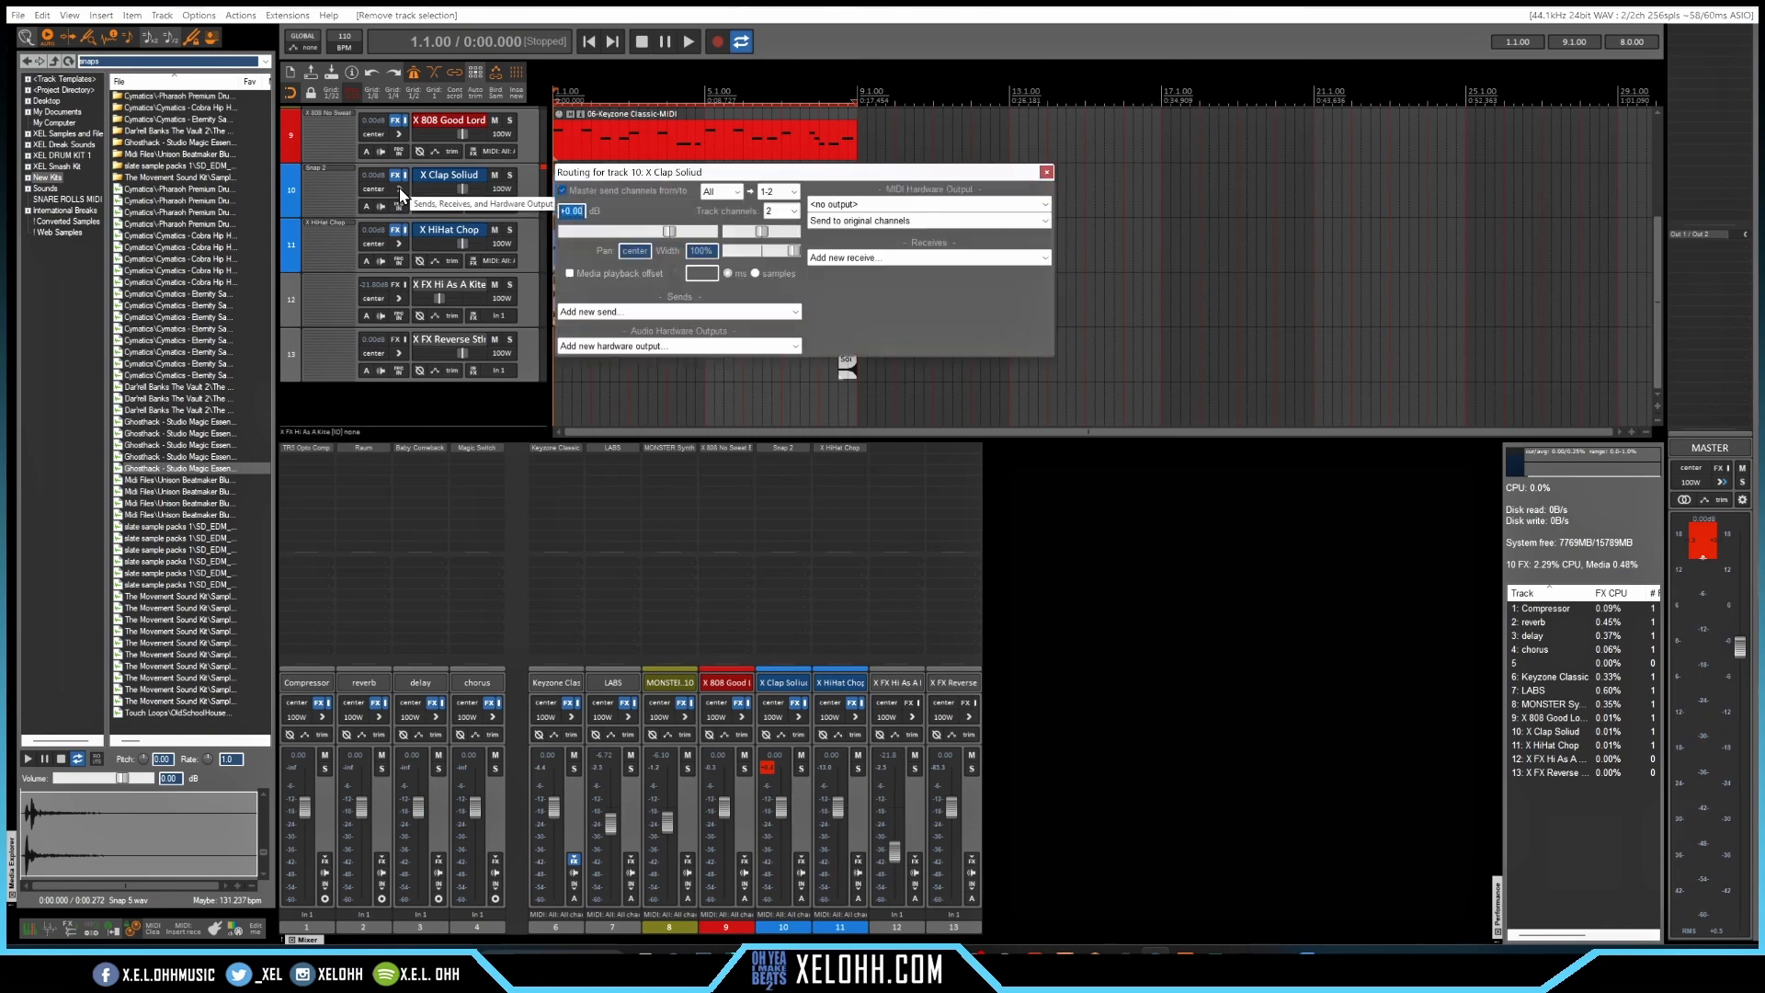
left_click(680, 313)
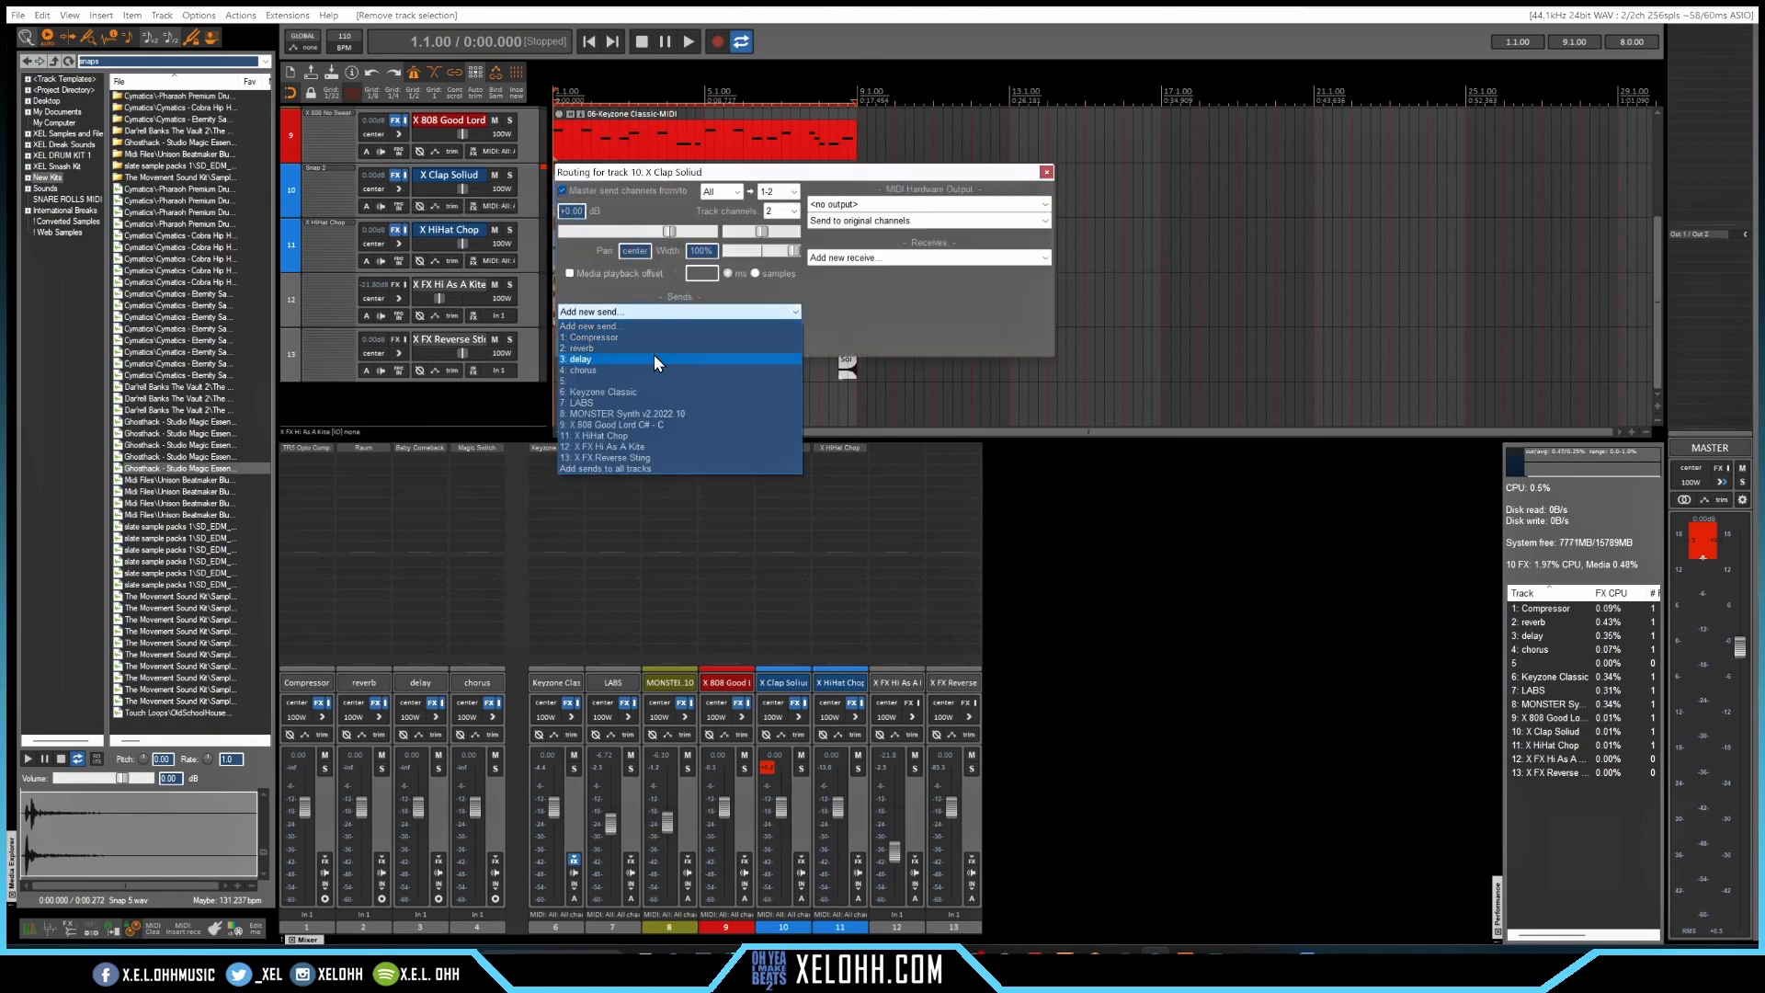
left_click(655, 347)
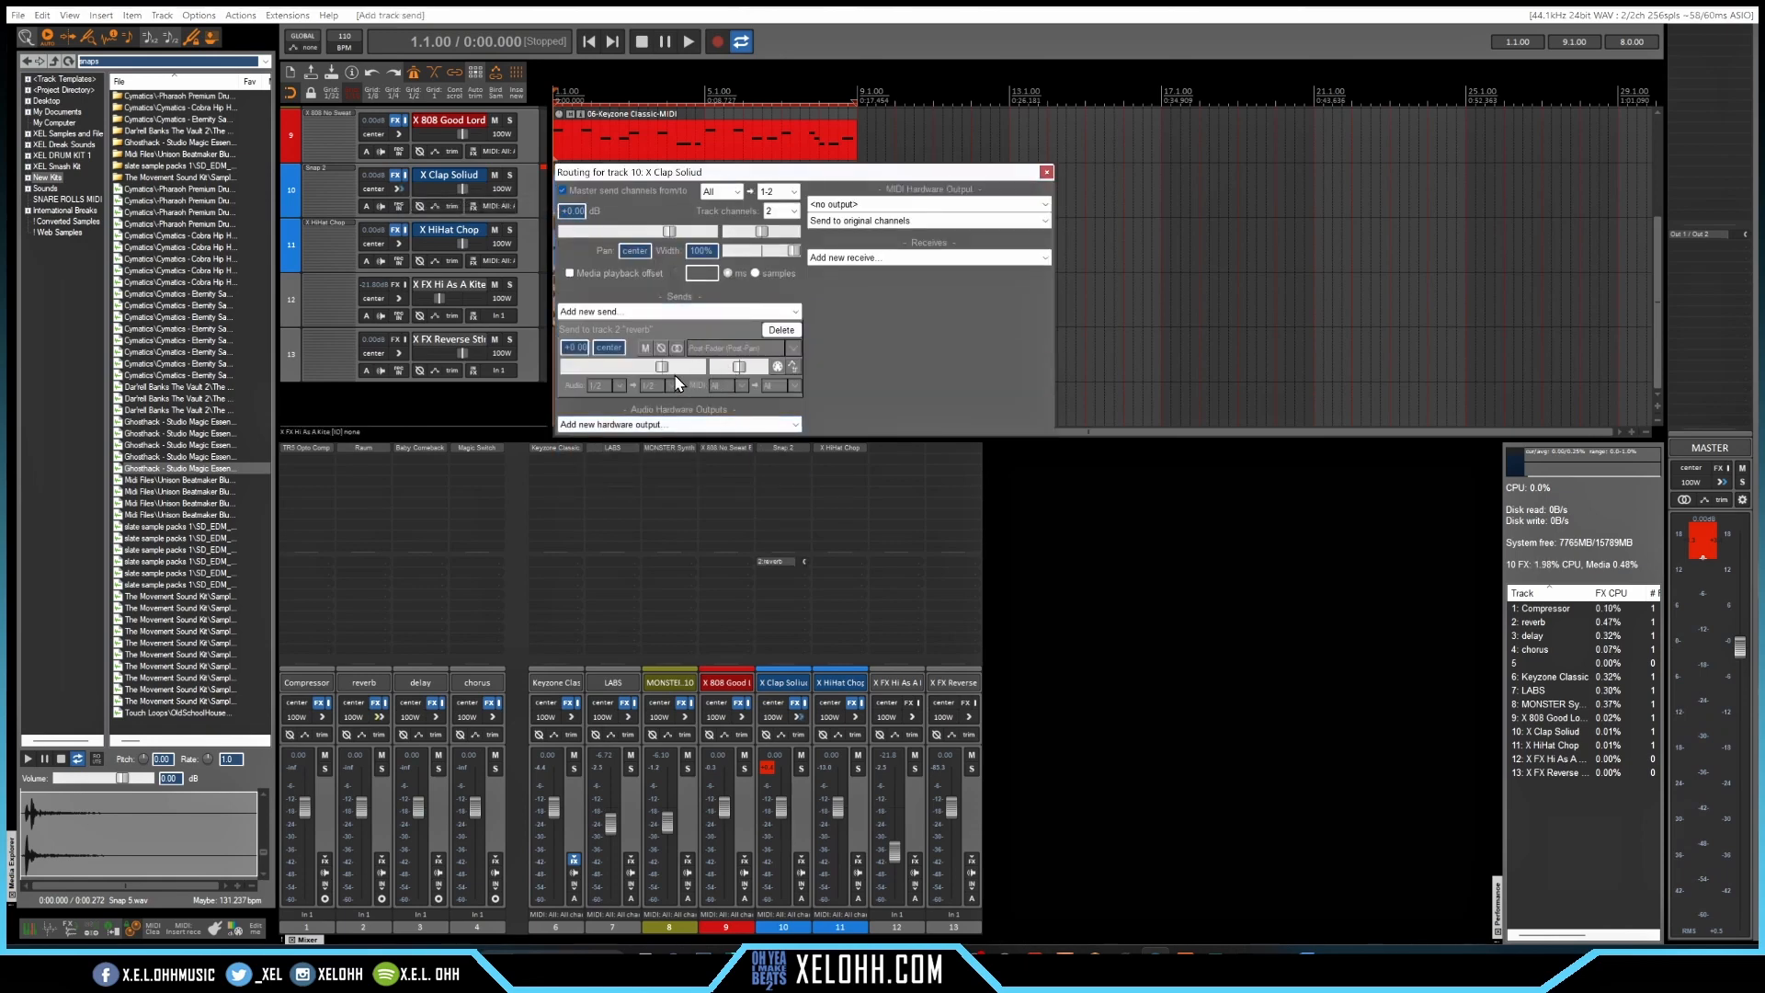
key("space")
left_click_drag(664, 366, 614, 377)
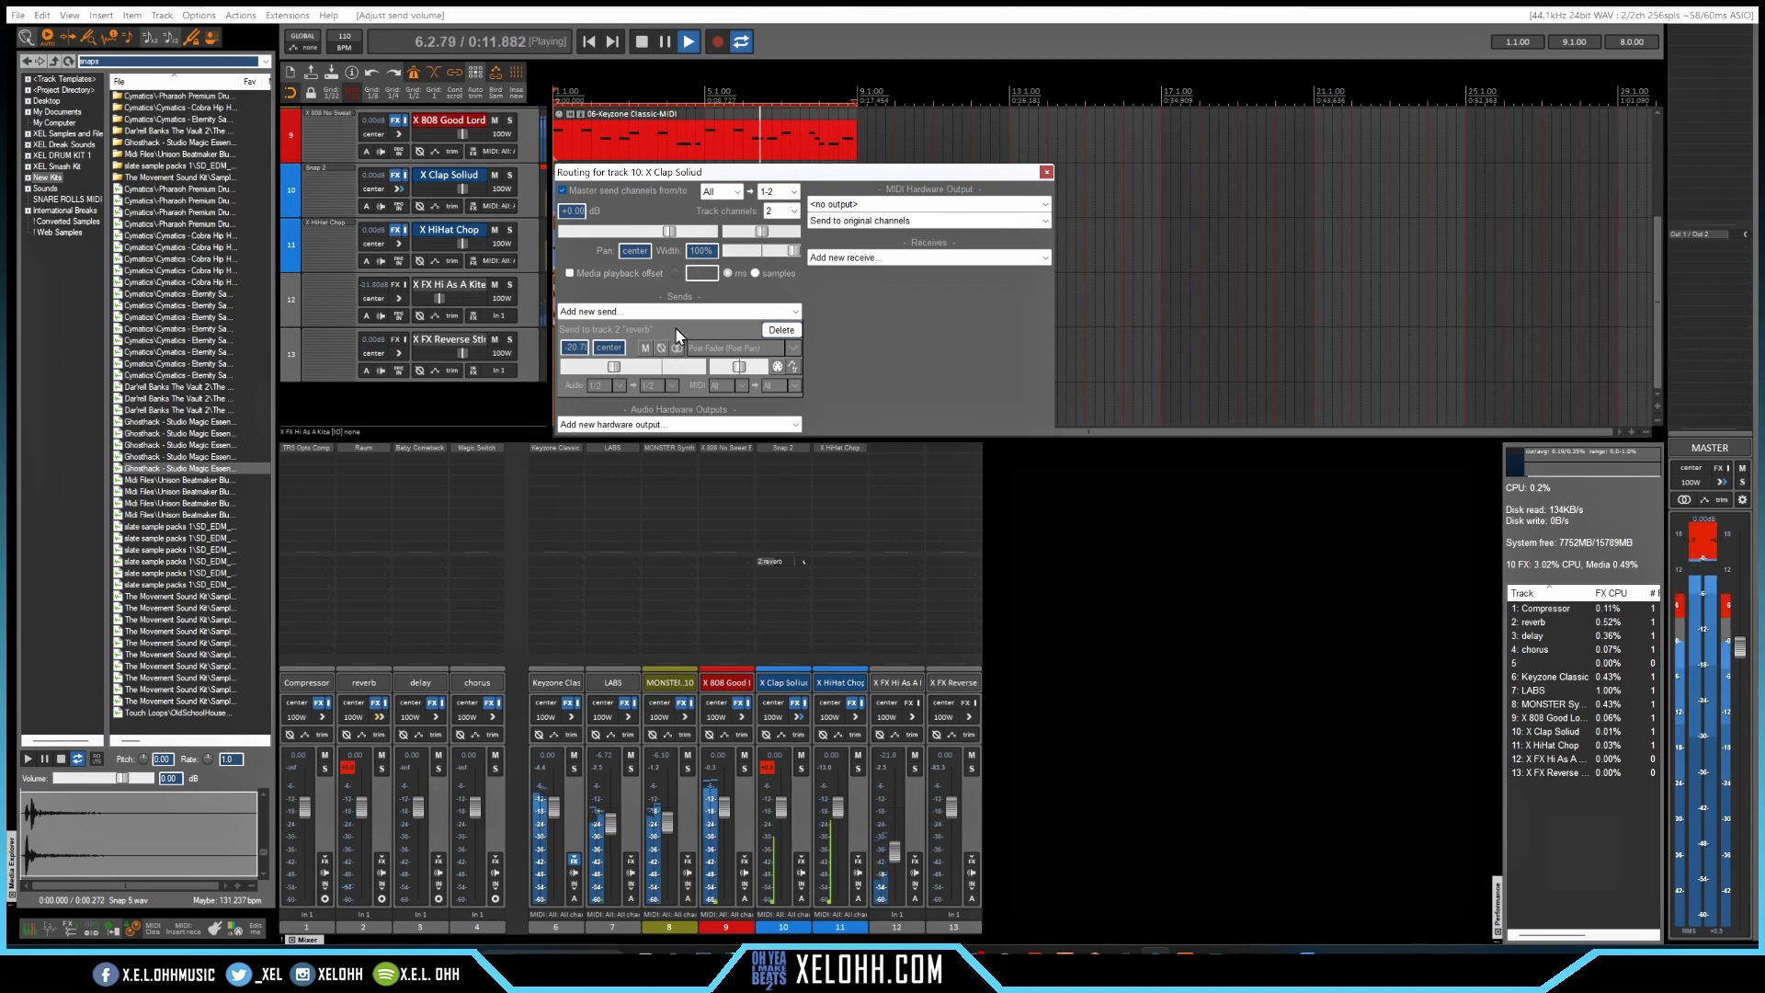
Close the clap track's routing window, stop playback and set the project tempo to 120 BPM
left_click(1046, 172)
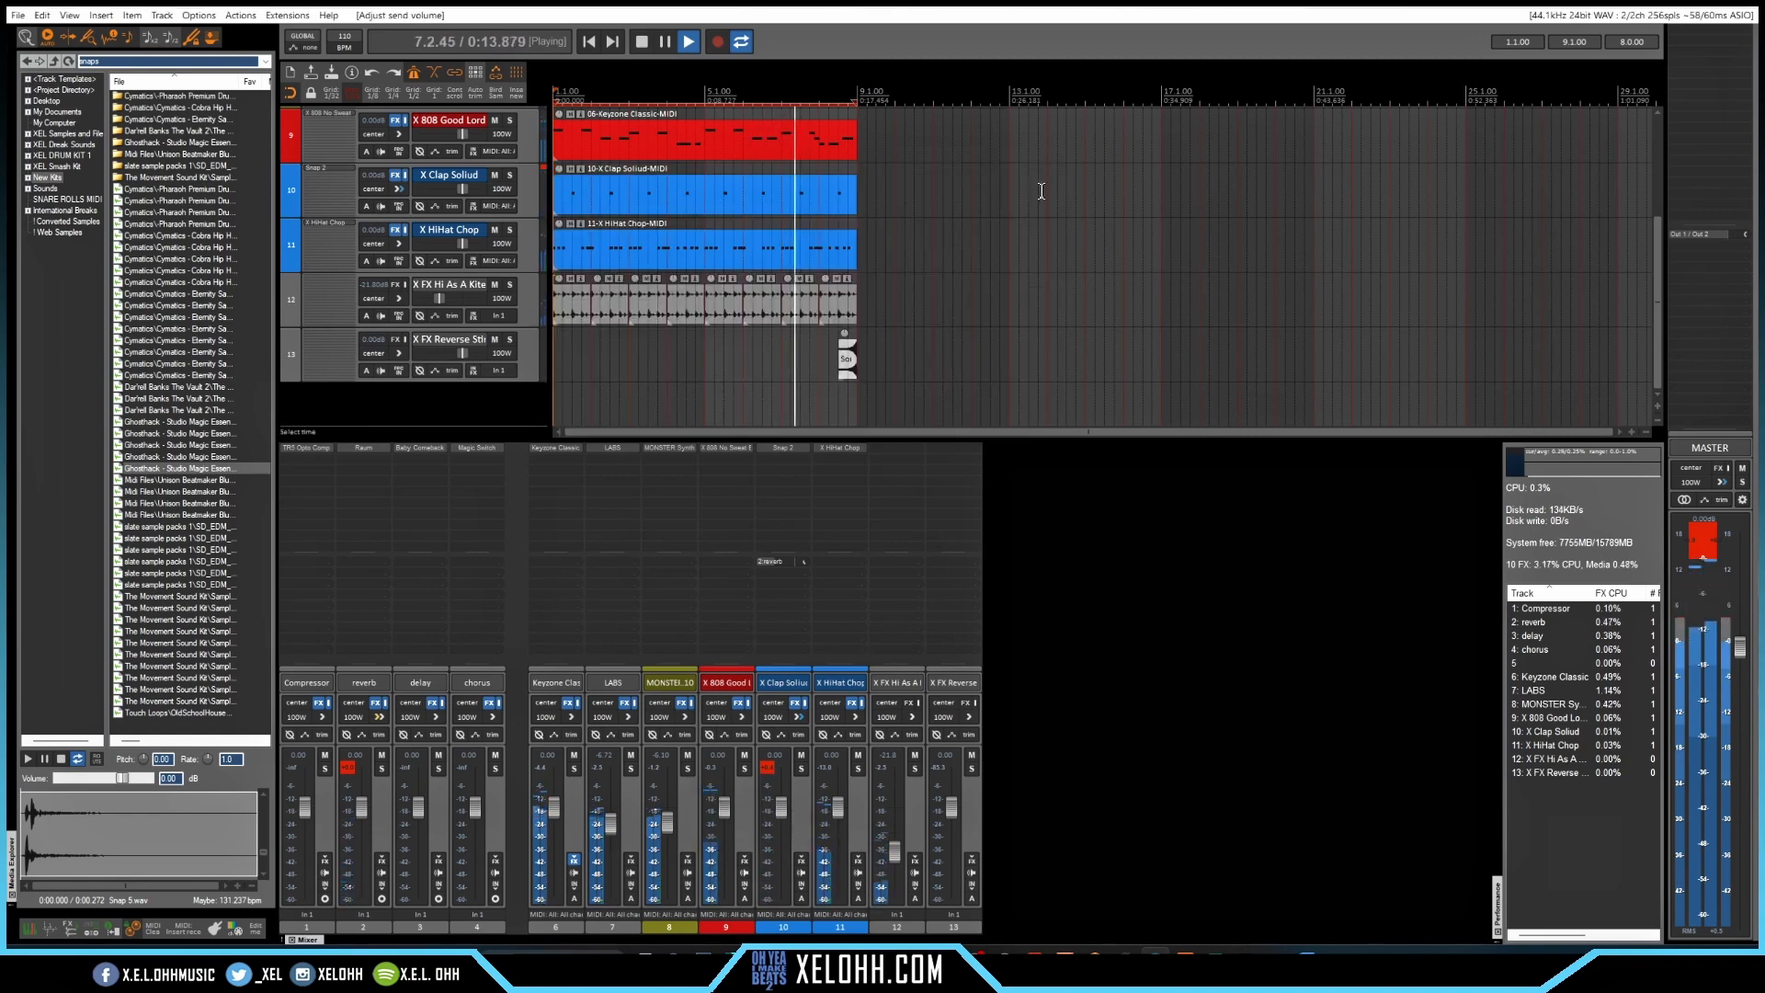
scroll(533, 350, "up", 1)
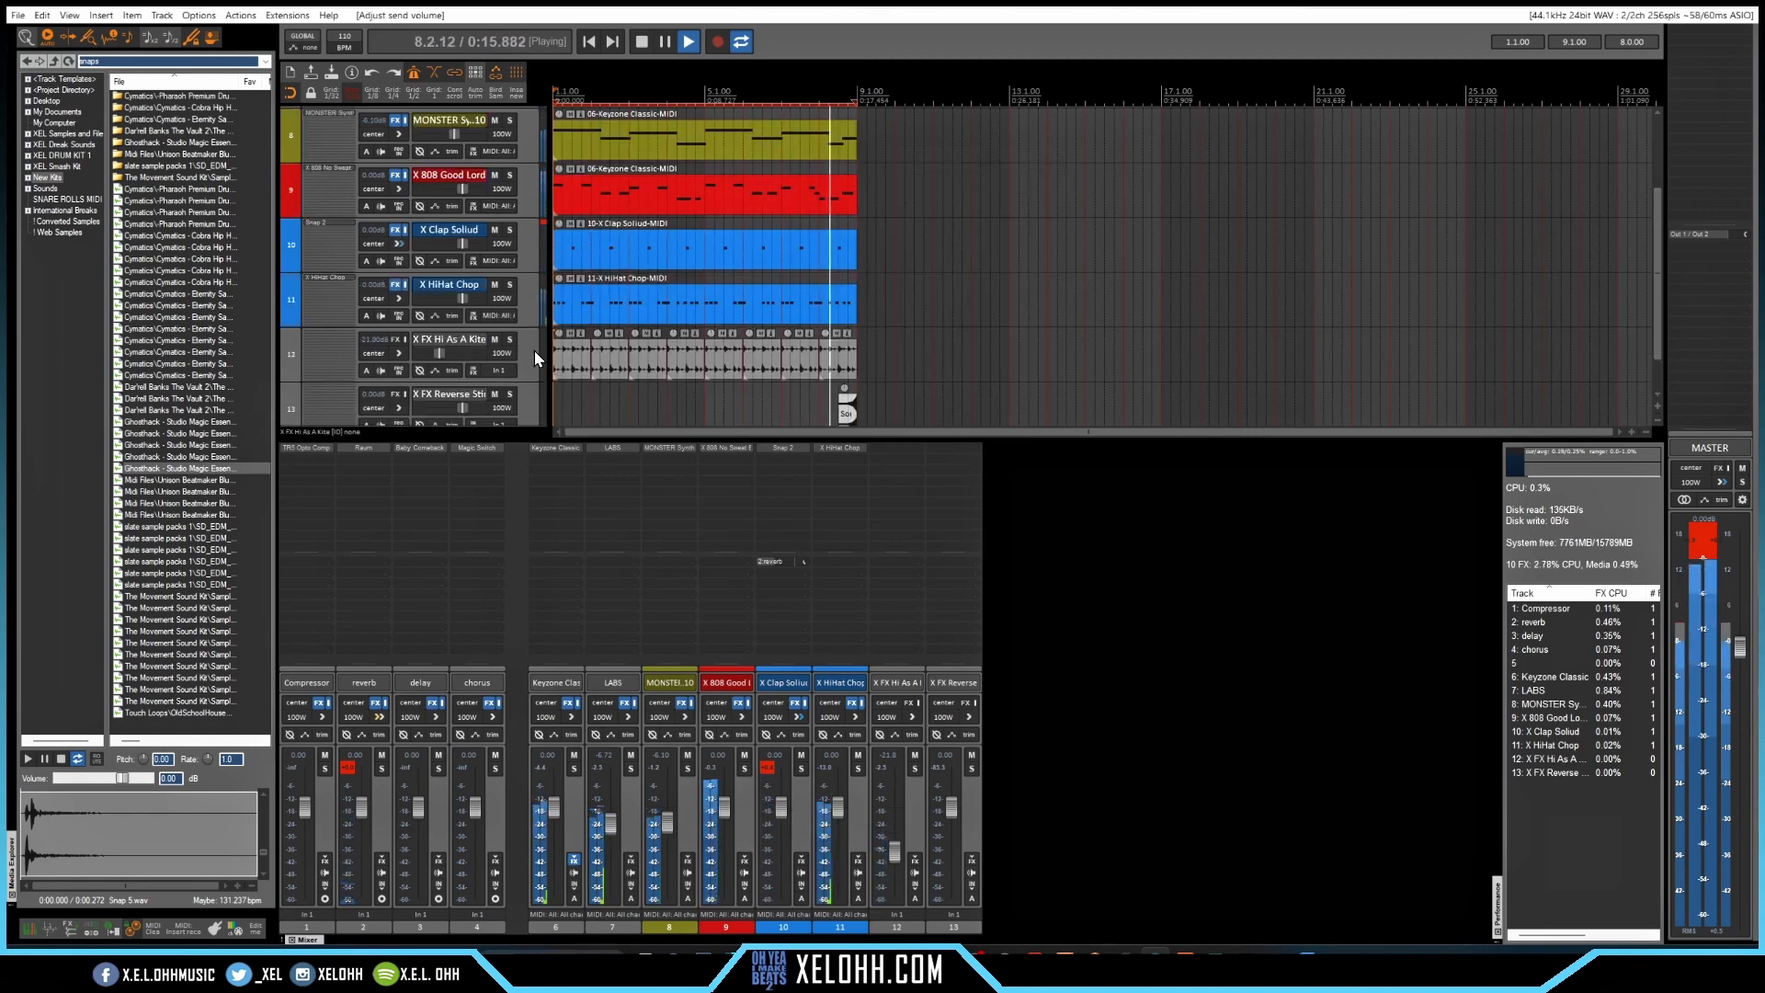
scroll(492, 285, "up", 2)
key("space")
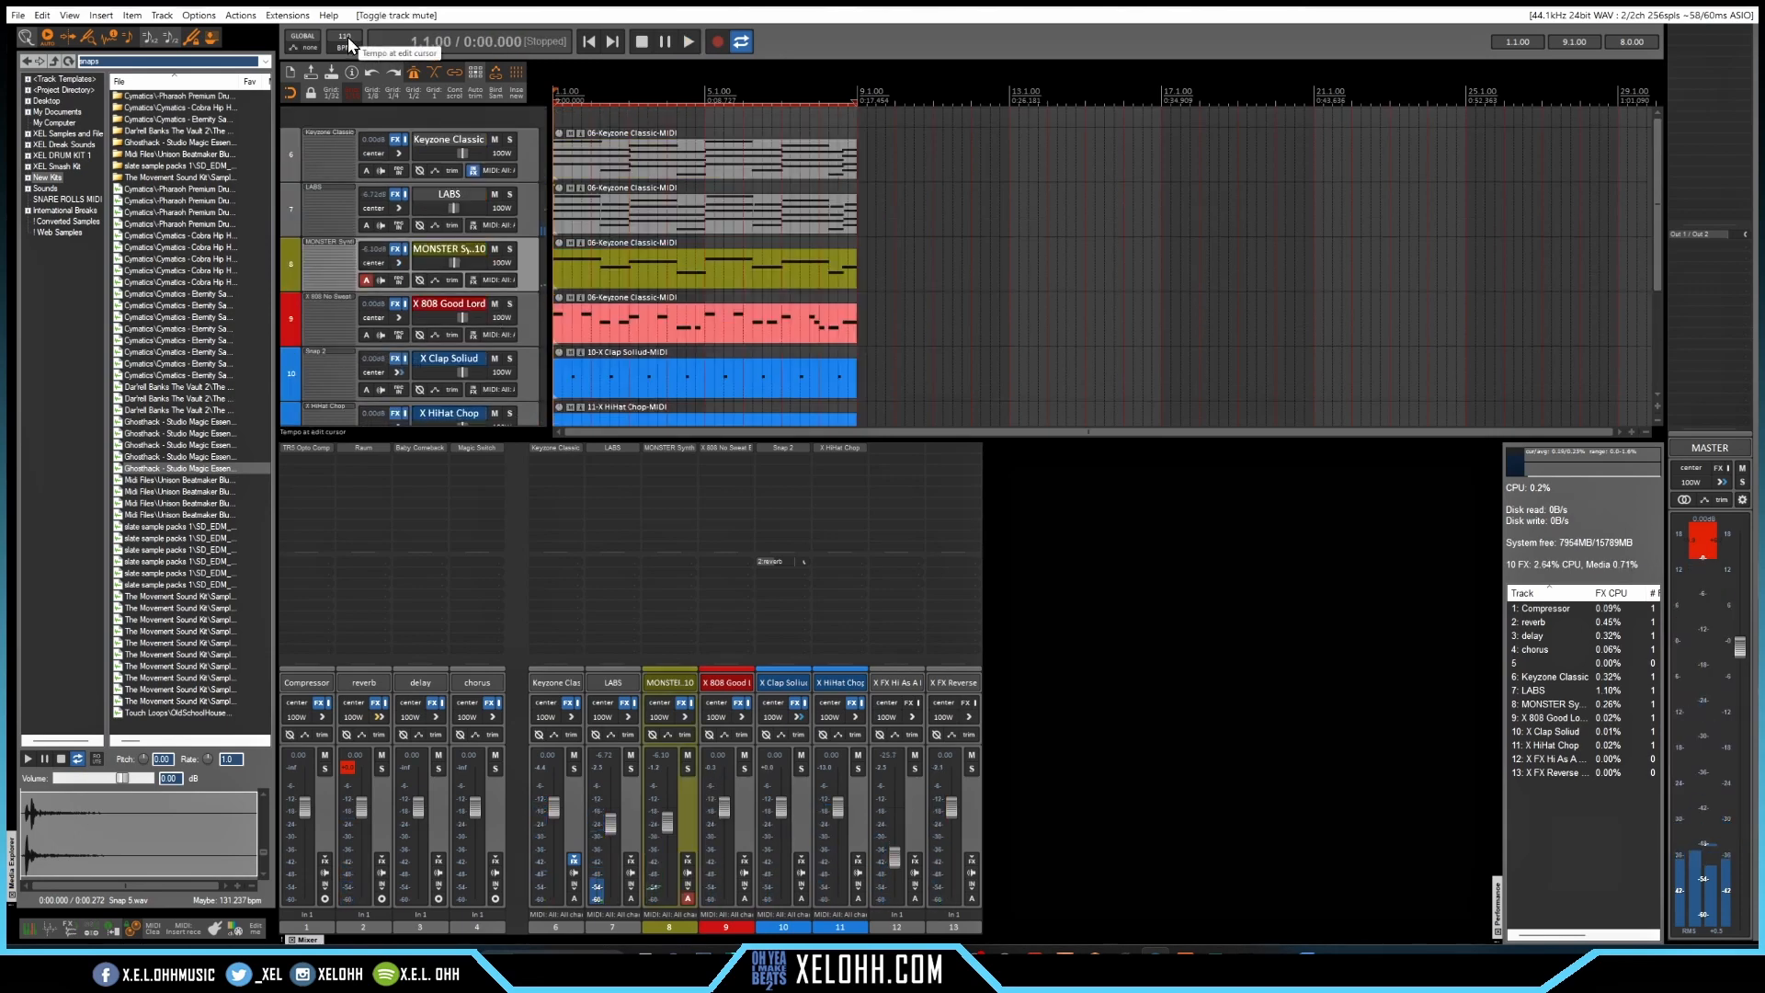
key("Return")
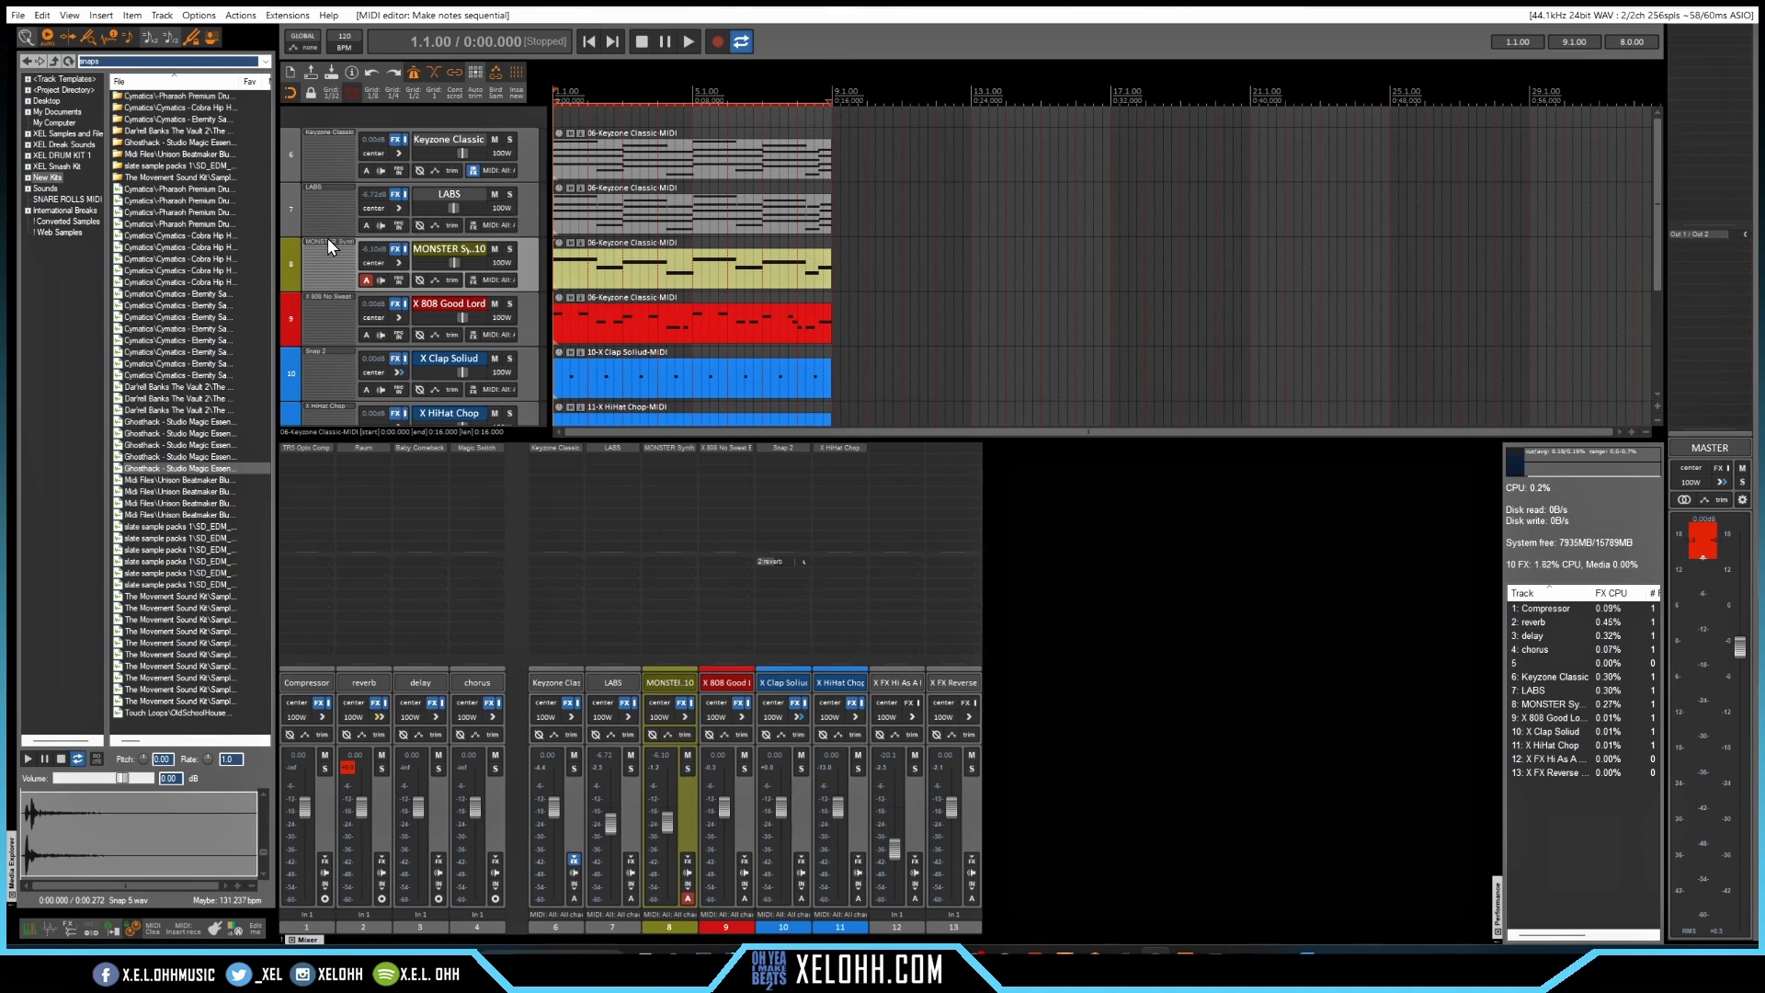
Check the MONSTER Synth's bass preset and rework the X 808 Good Lord pattern in the MIDI editor by deleting notes
left_click(397, 248)
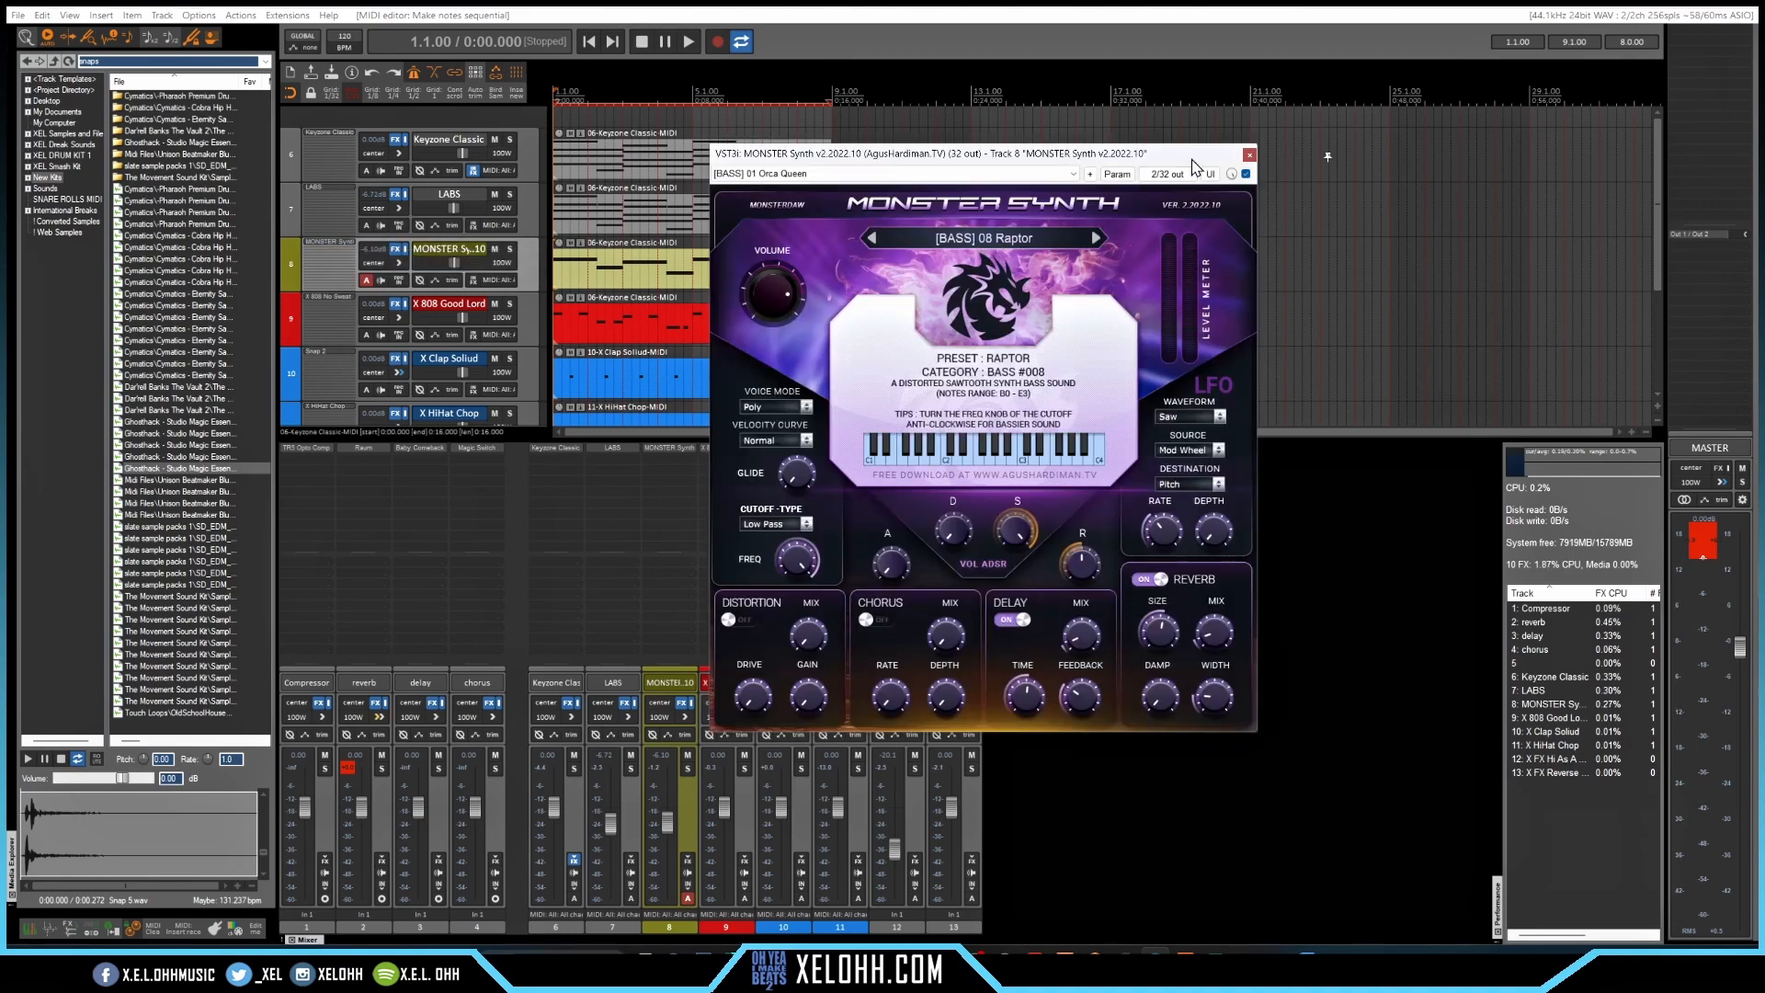
left_click(1250, 154)
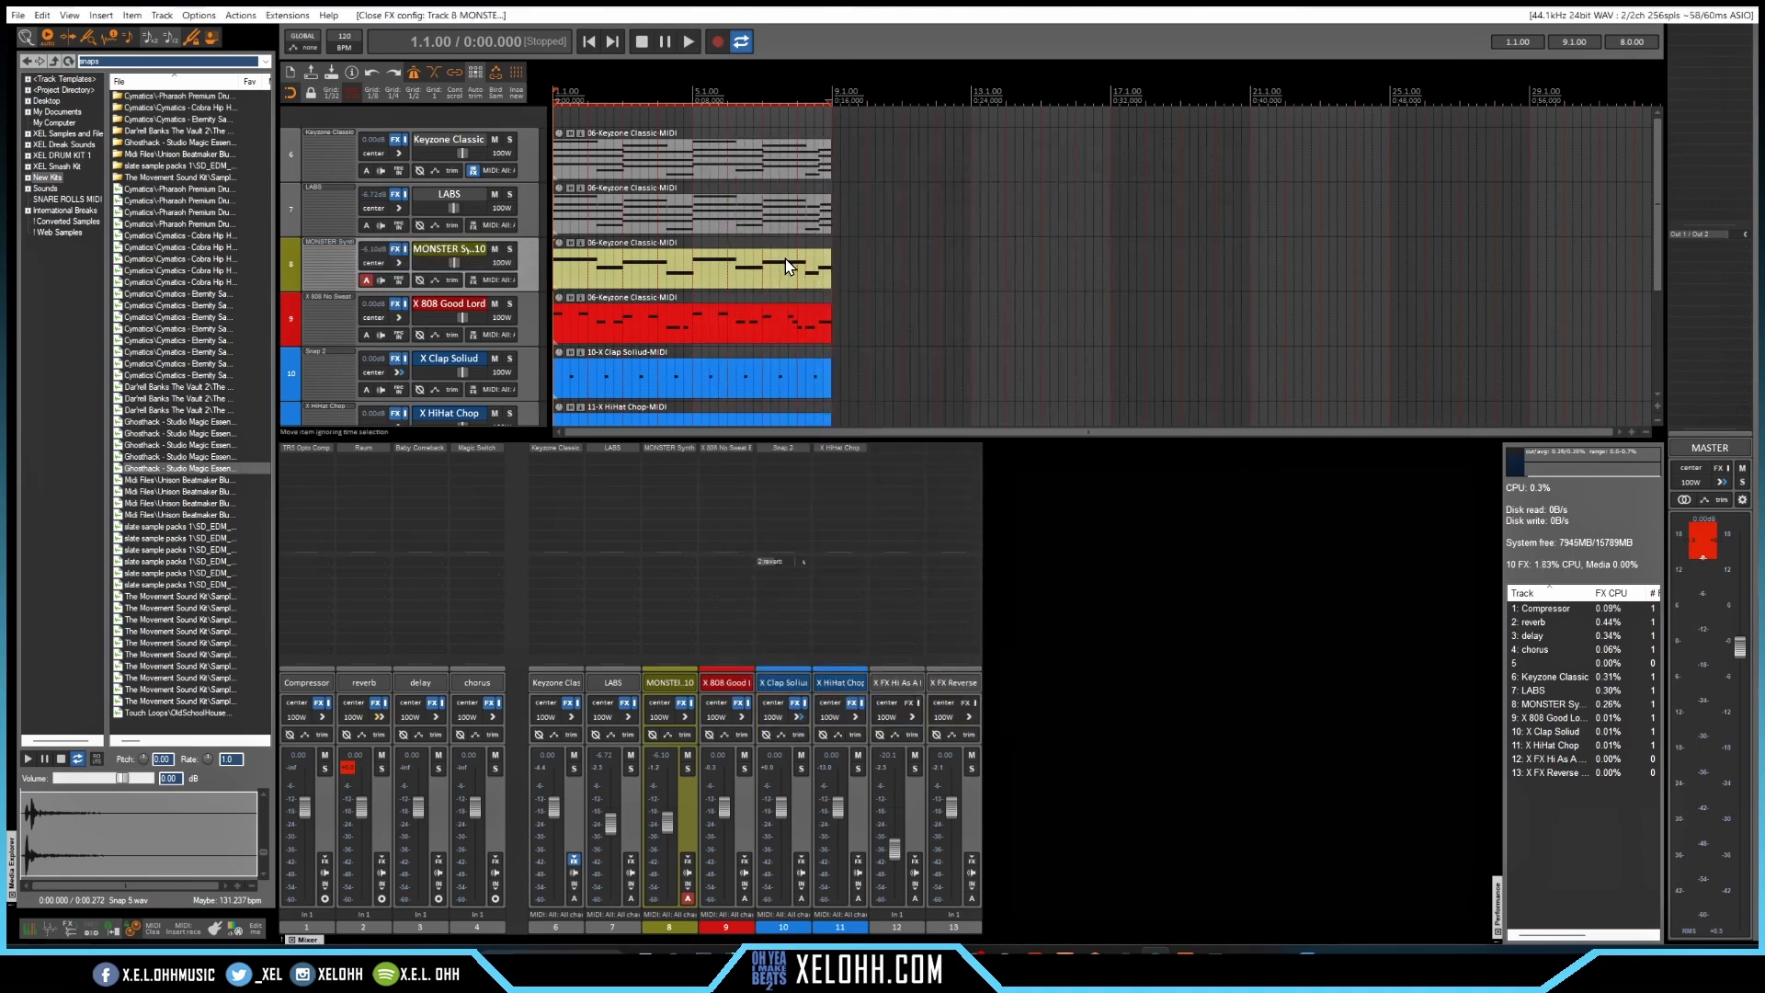
double_click(600, 318)
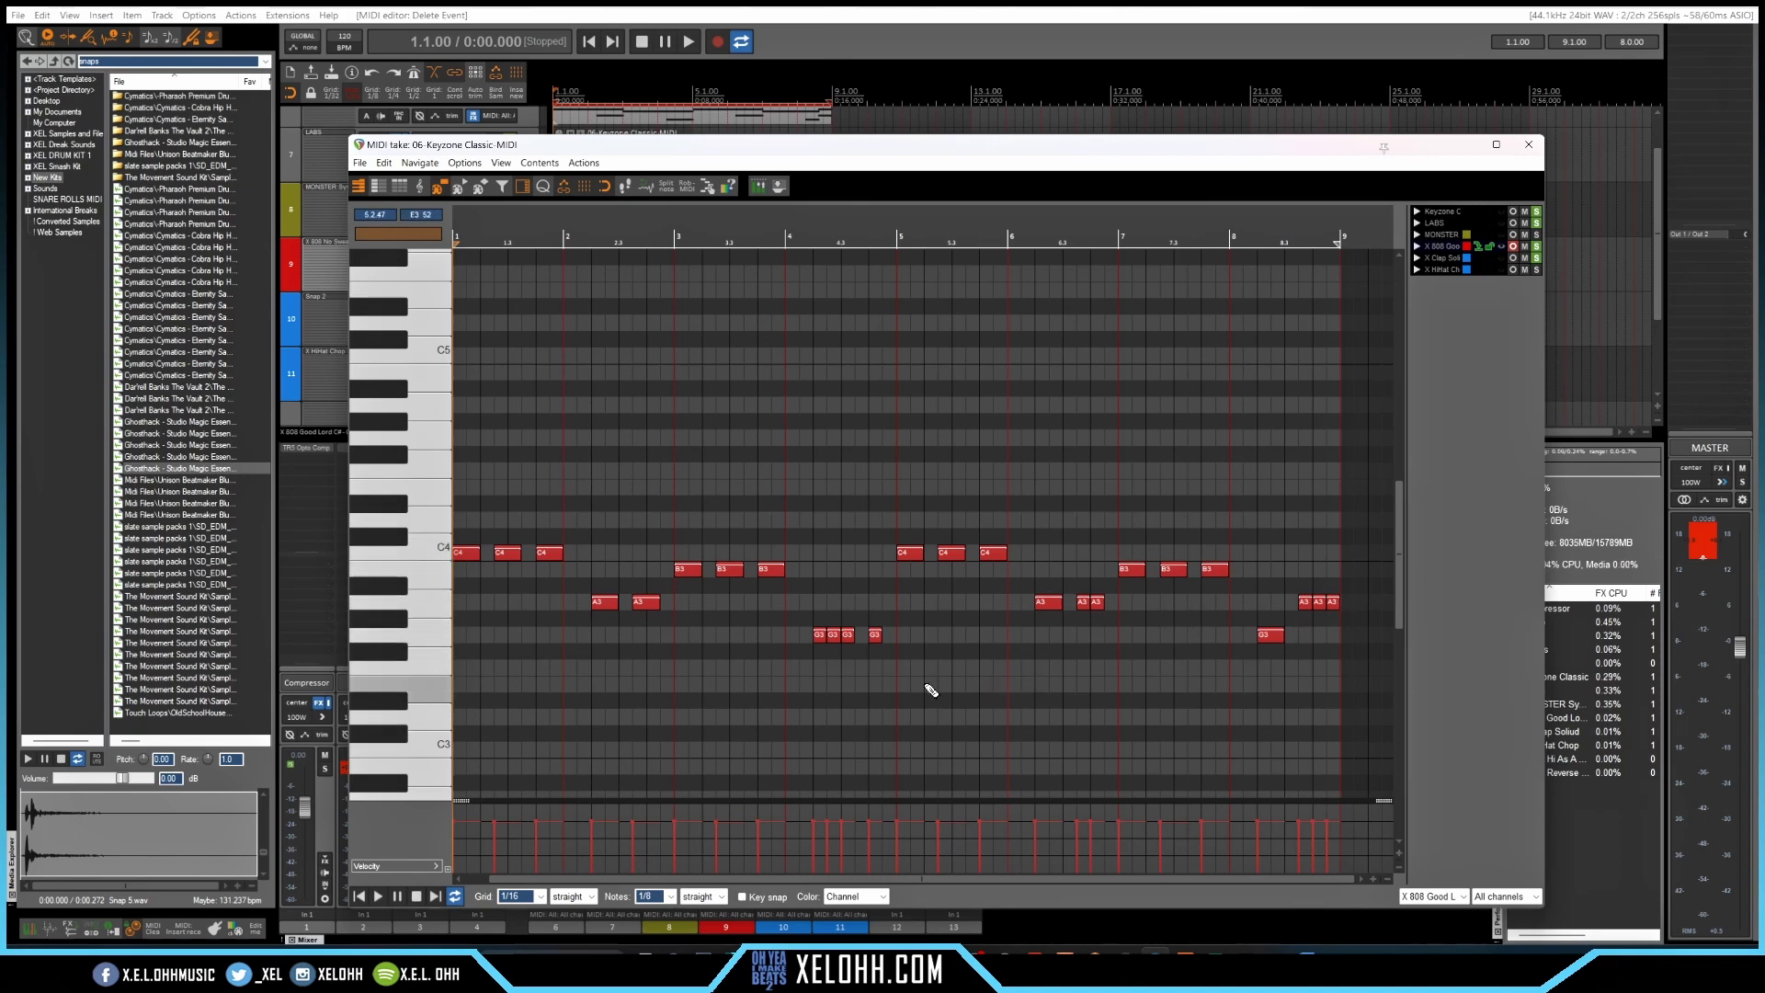
key("space")
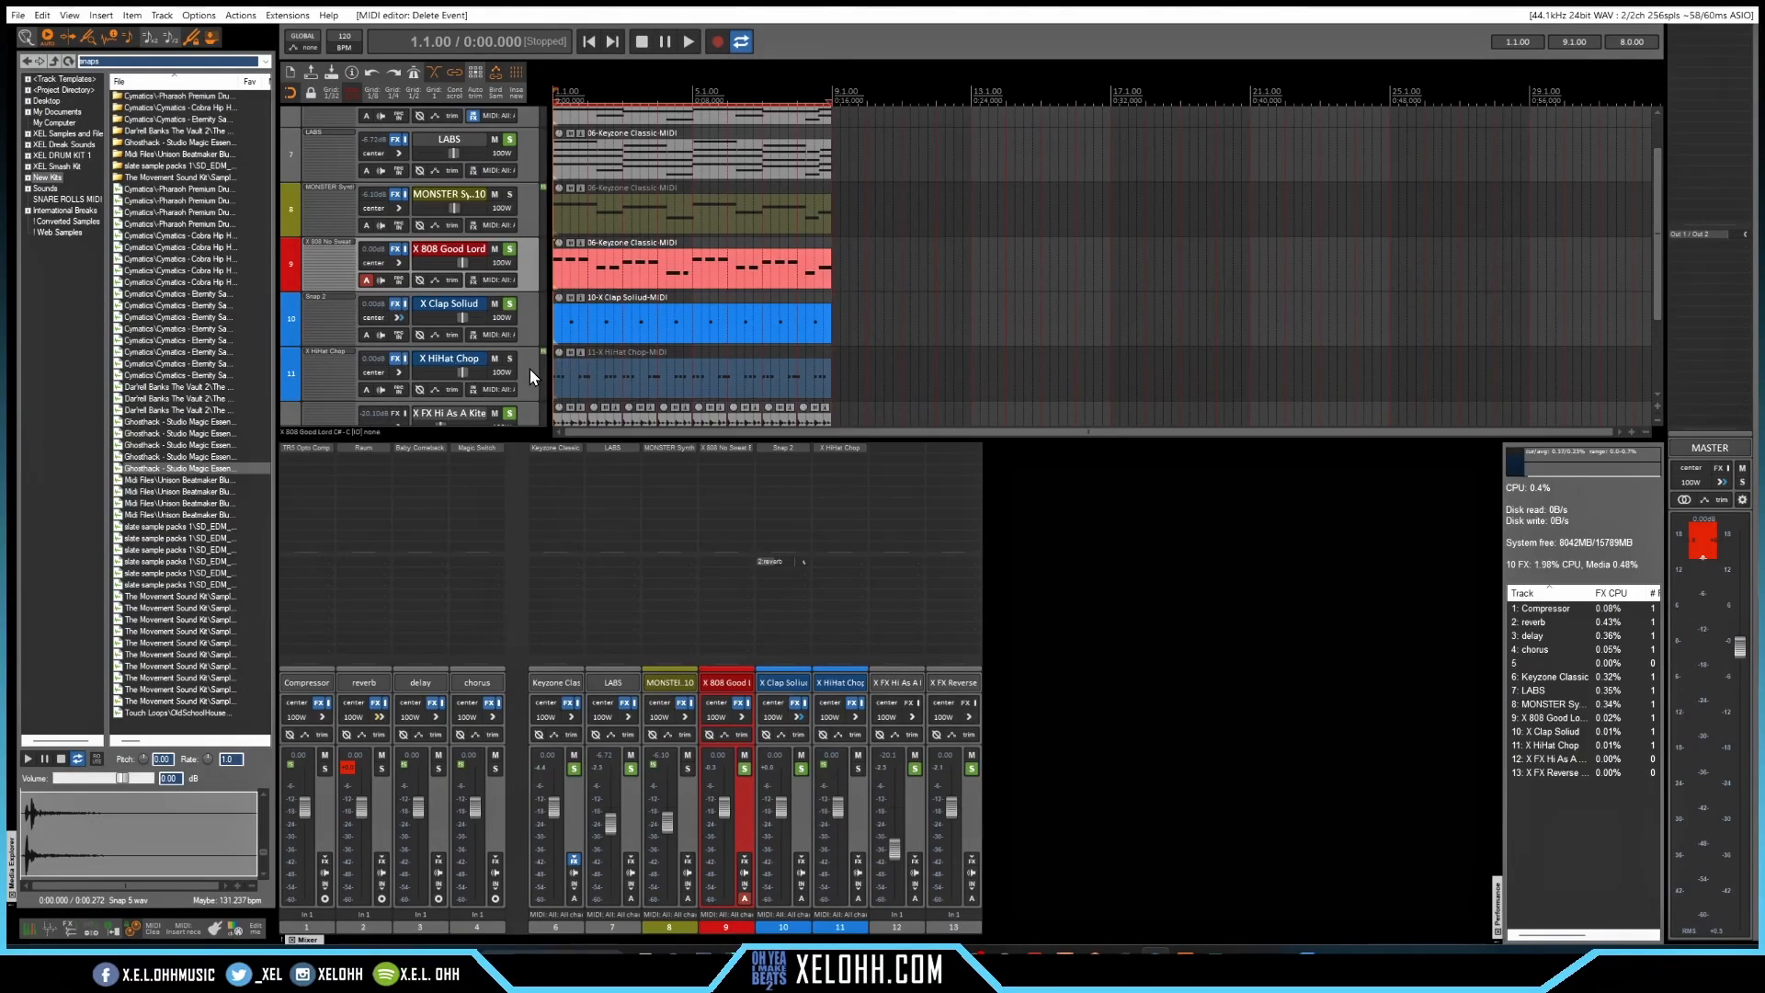
Remove the X HiHat Chop track and audition Cymatics 808 Mob hi-hat loops against the beat played from the start
double_click(603, 373)
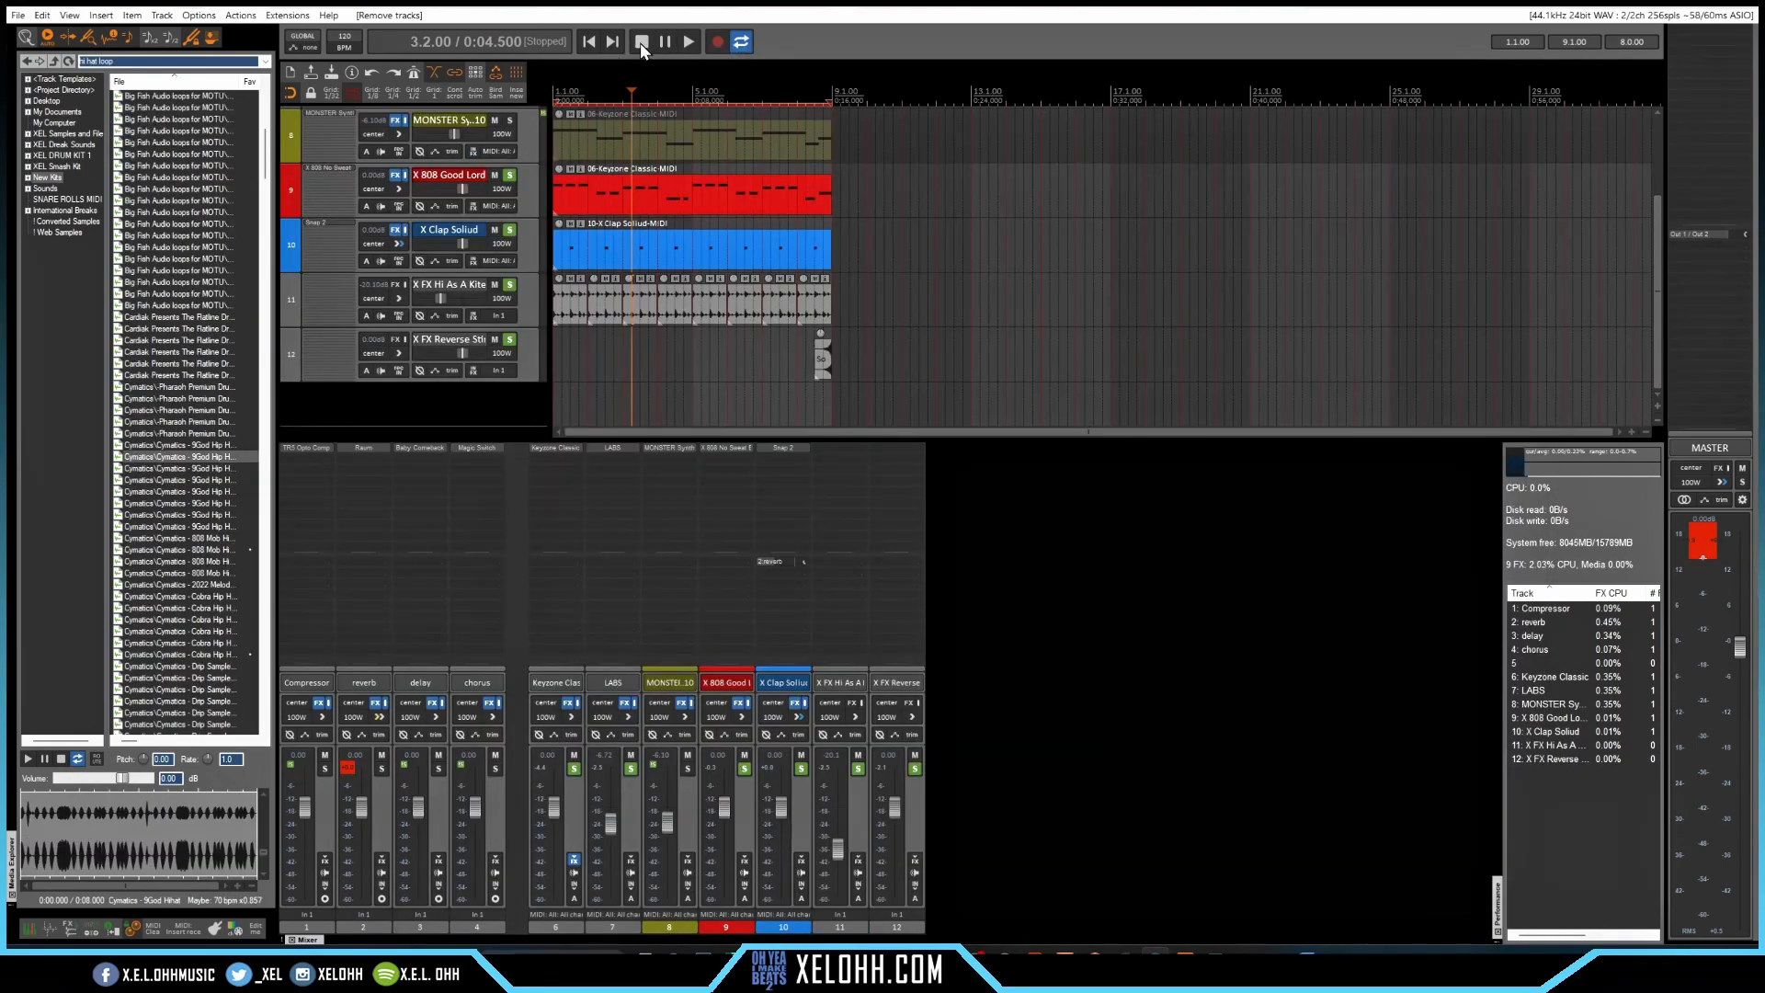
left_click(589, 43)
key("space")
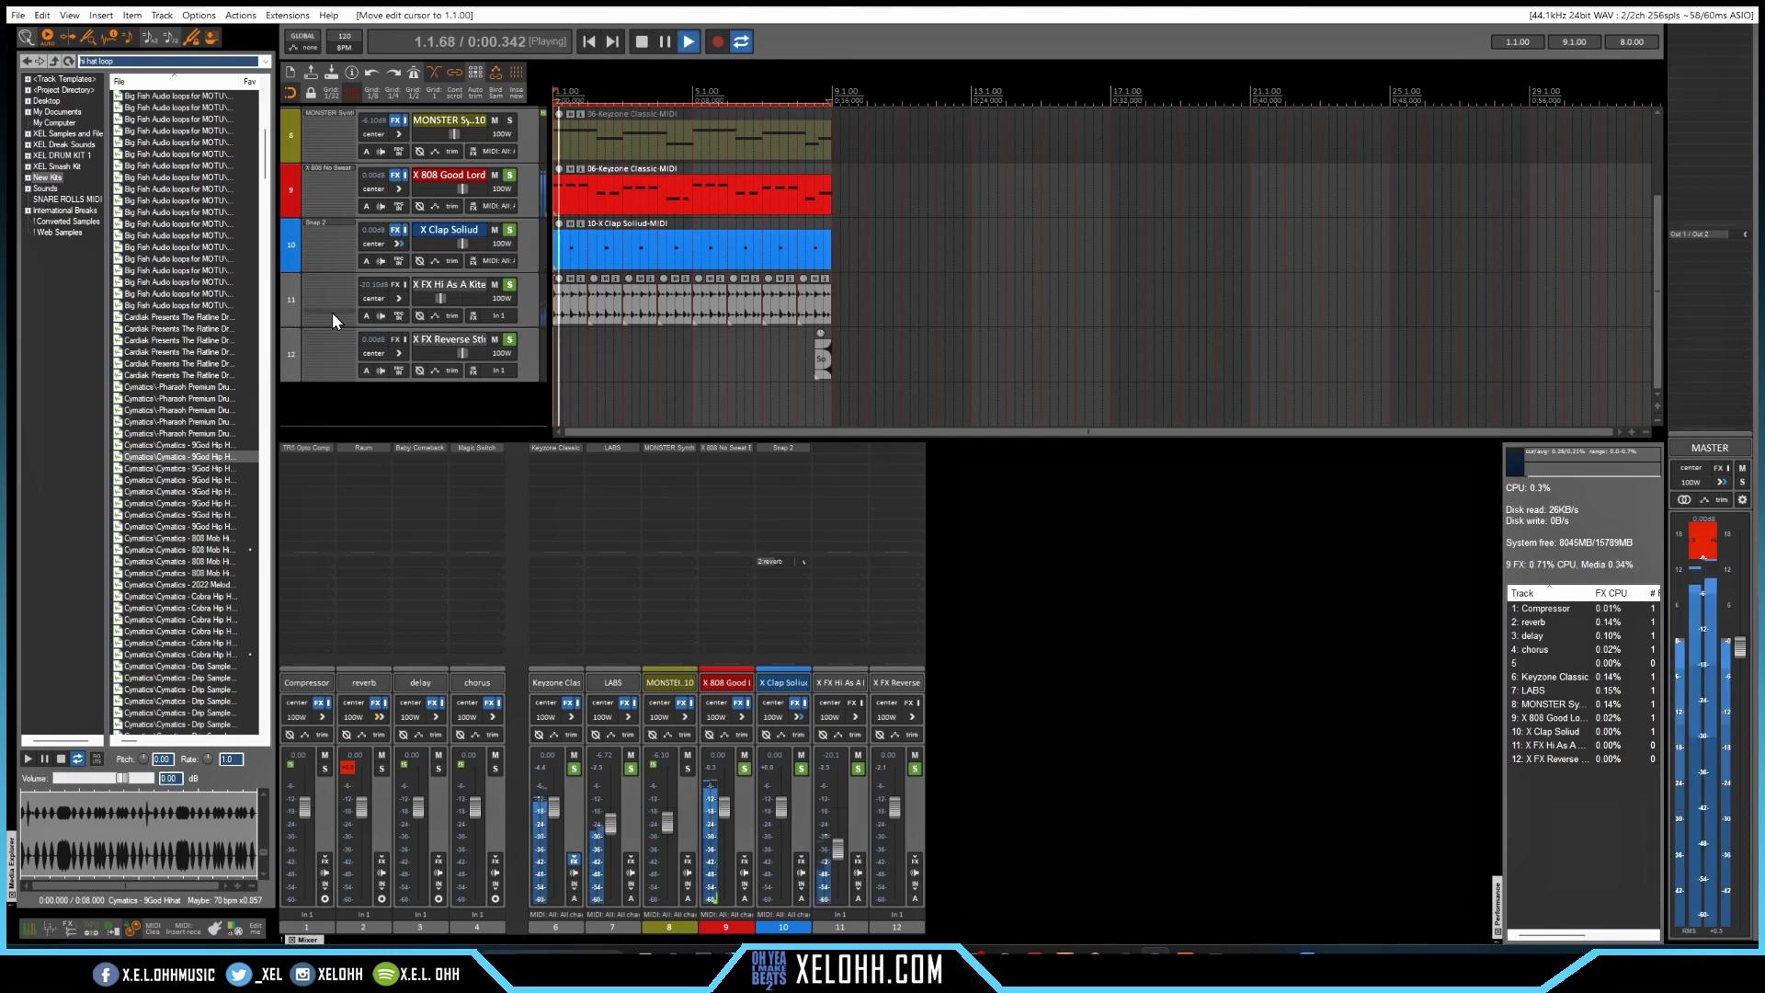
left_click(191, 549)
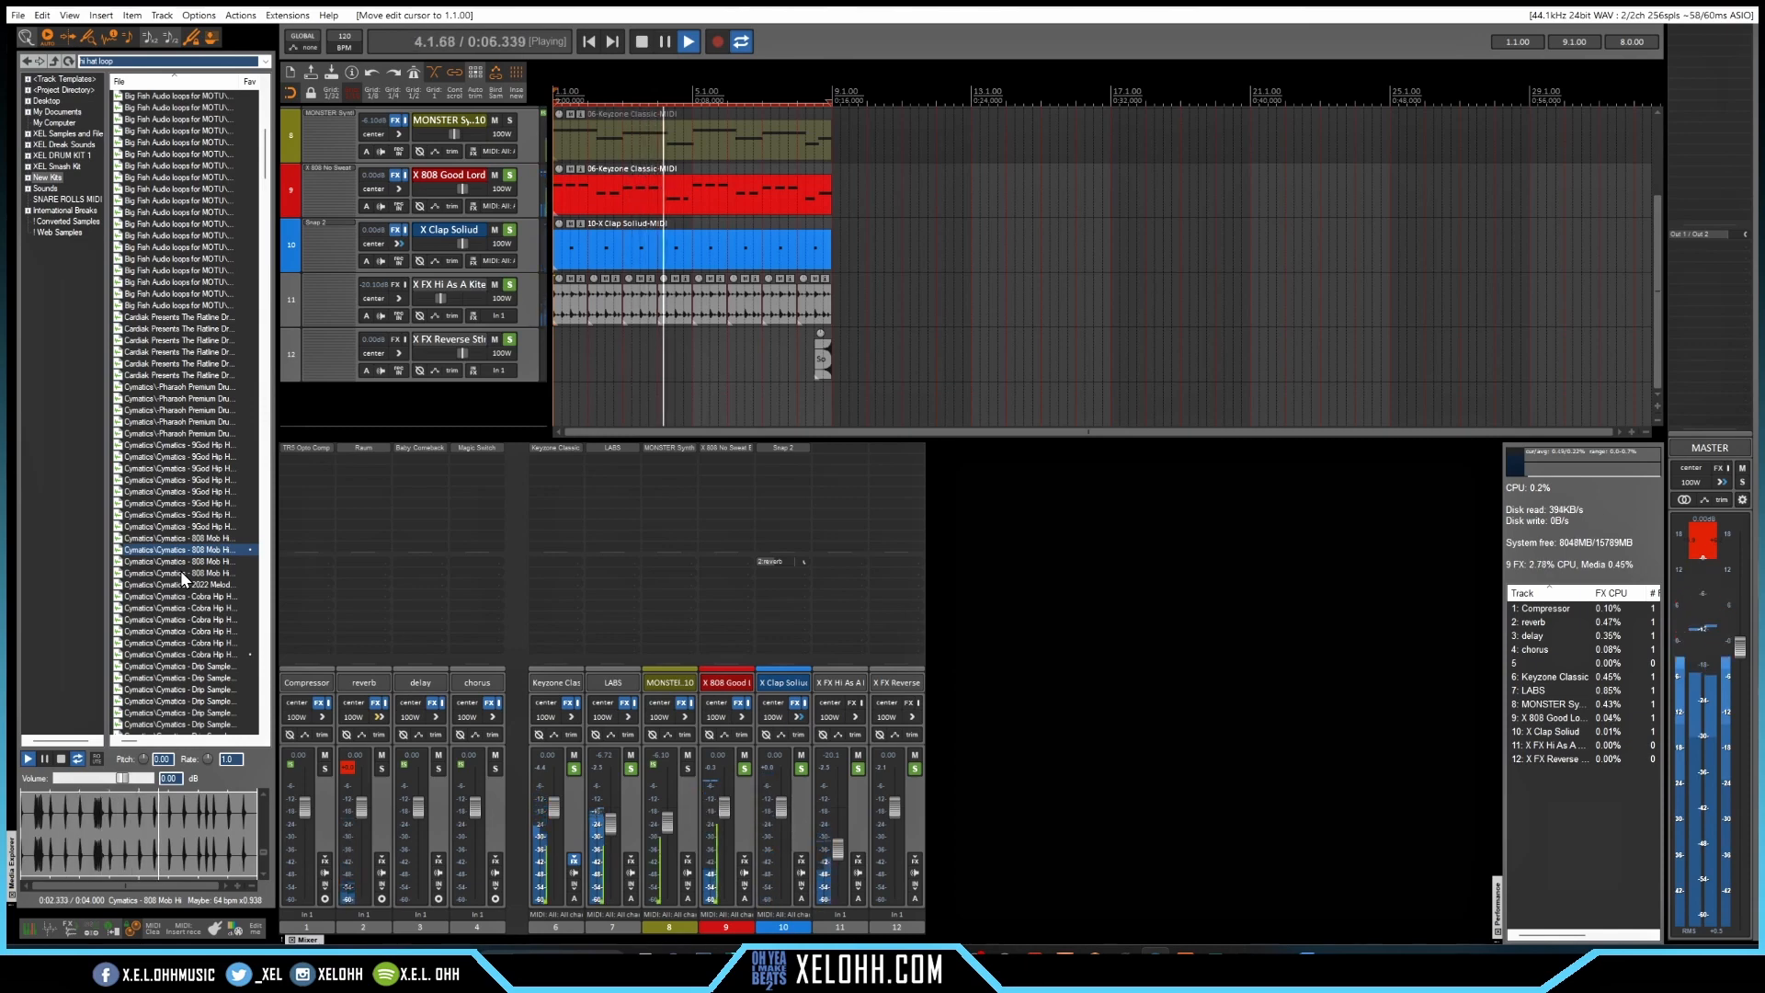
left_click(180, 560)
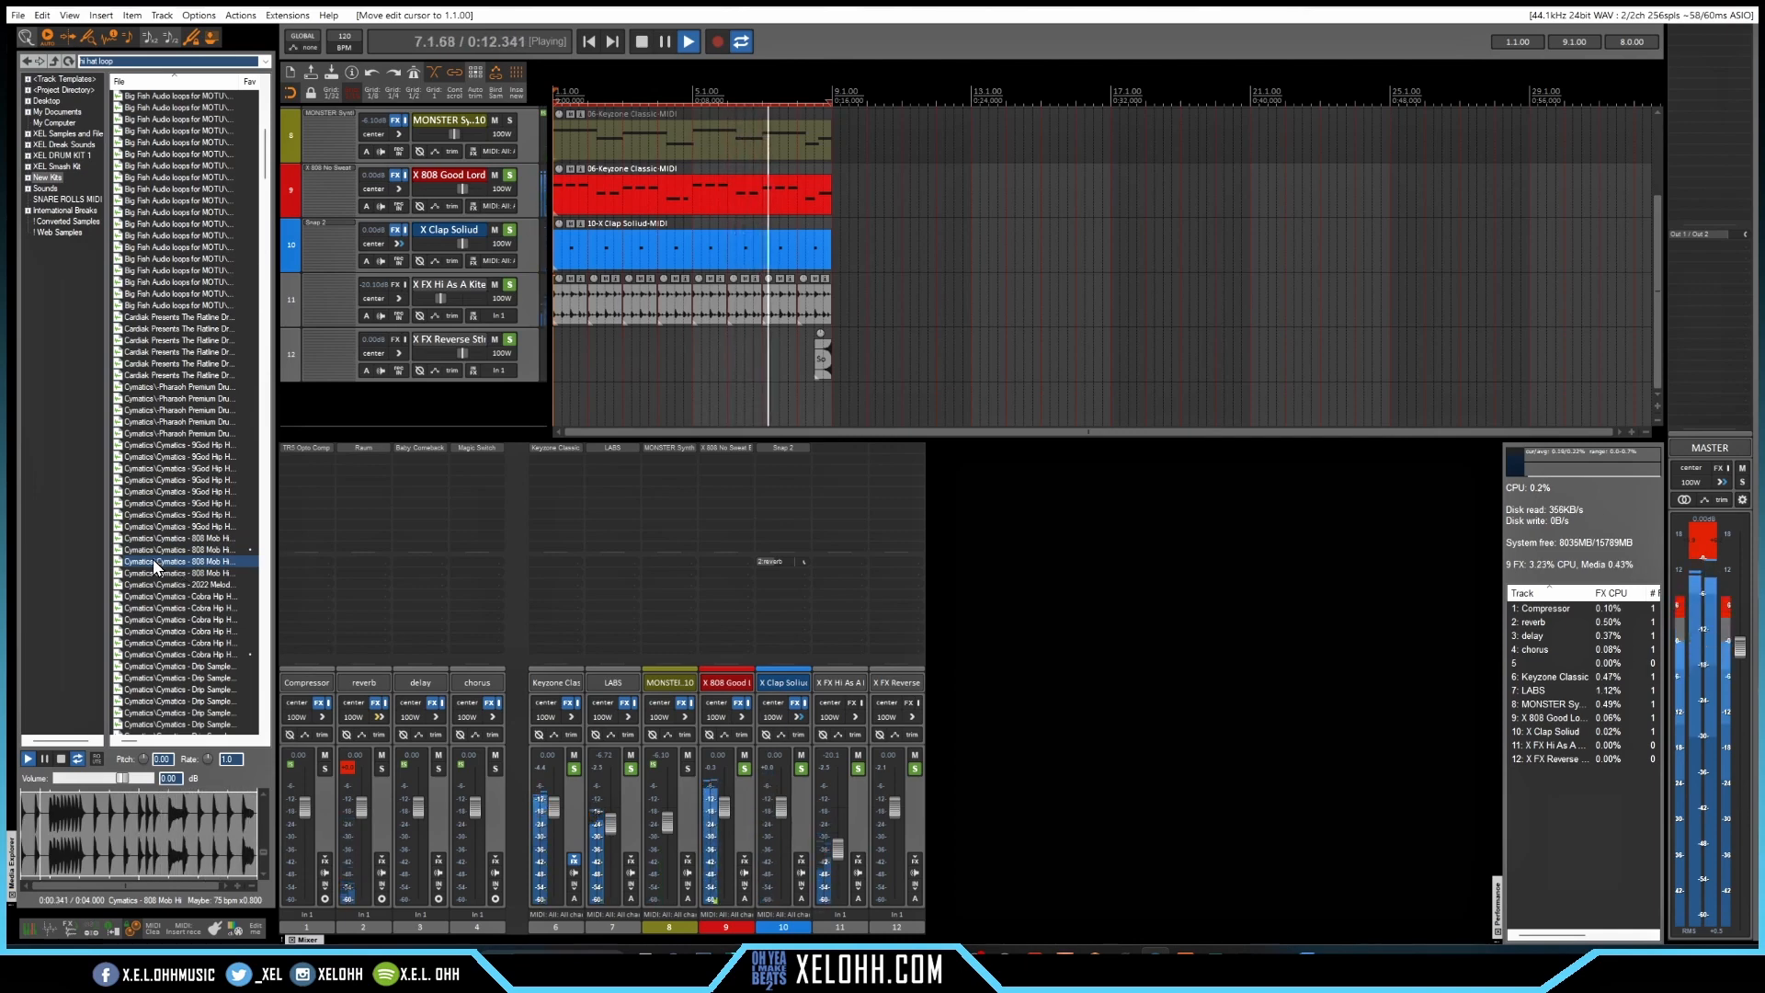
Try the Cymatics 808 Mob hi-hat loop on a new soloed track, repeated across all eight bars with its volume lowered
left_click_drag(153, 564, 458, 405)
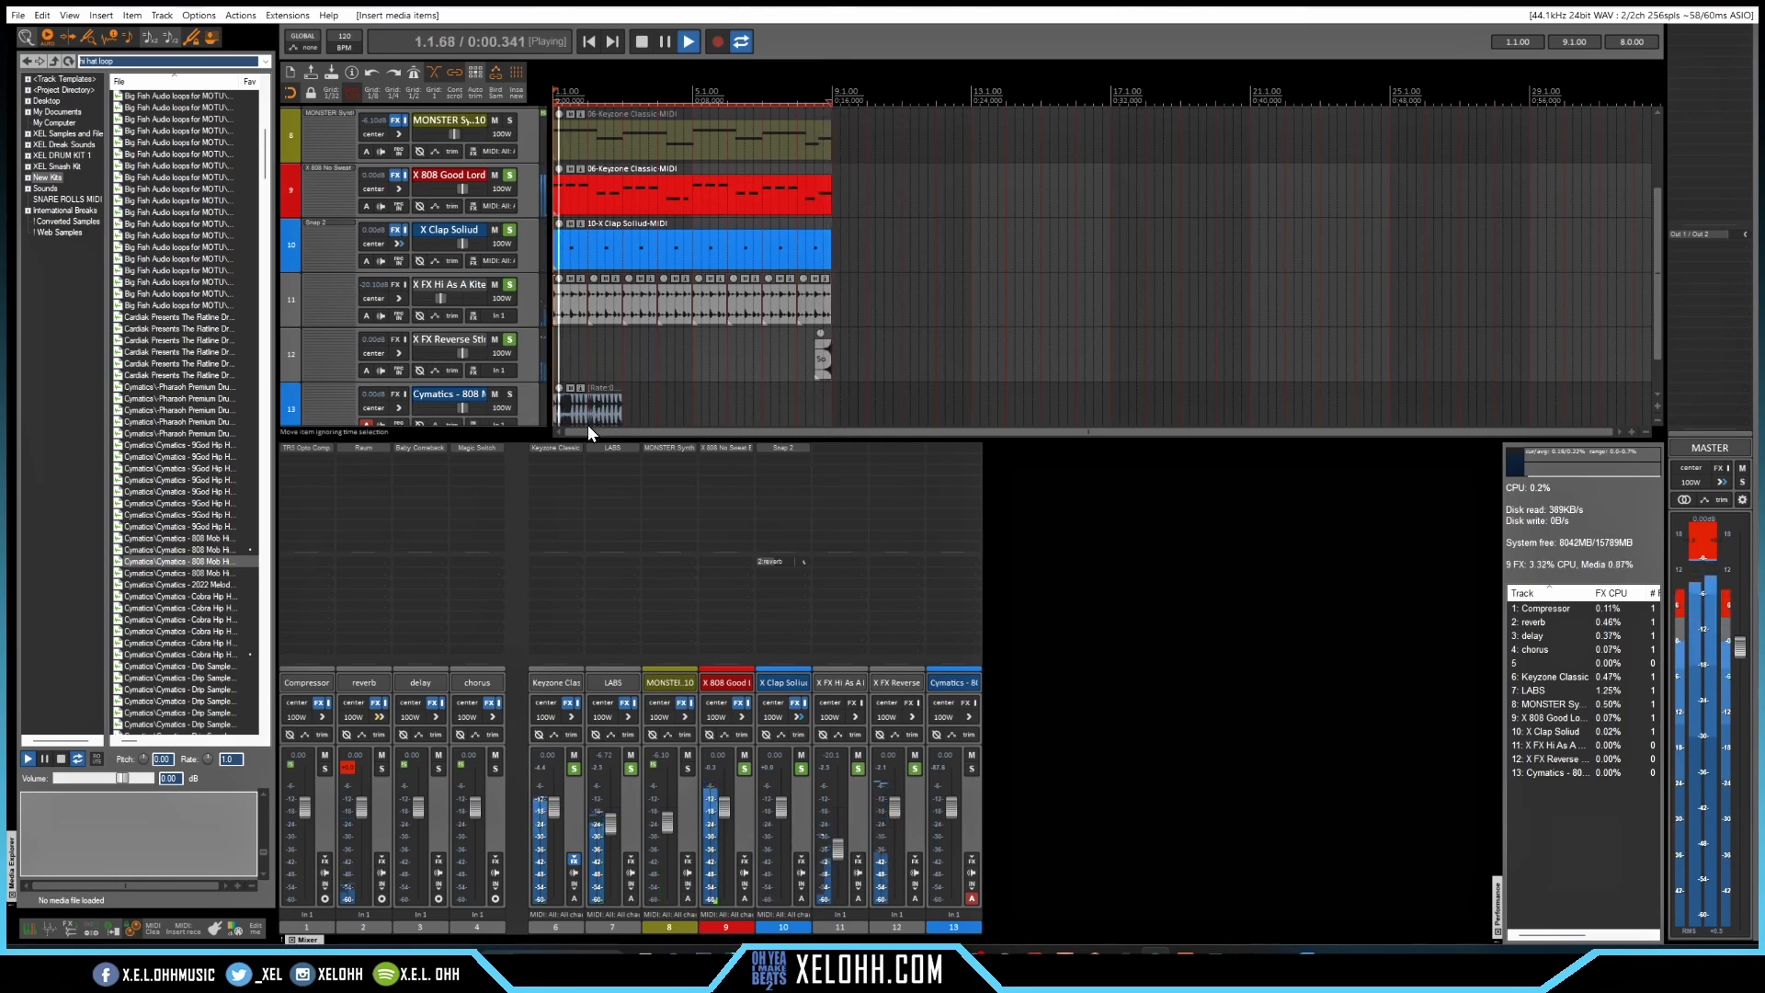
left_click(508, 394)
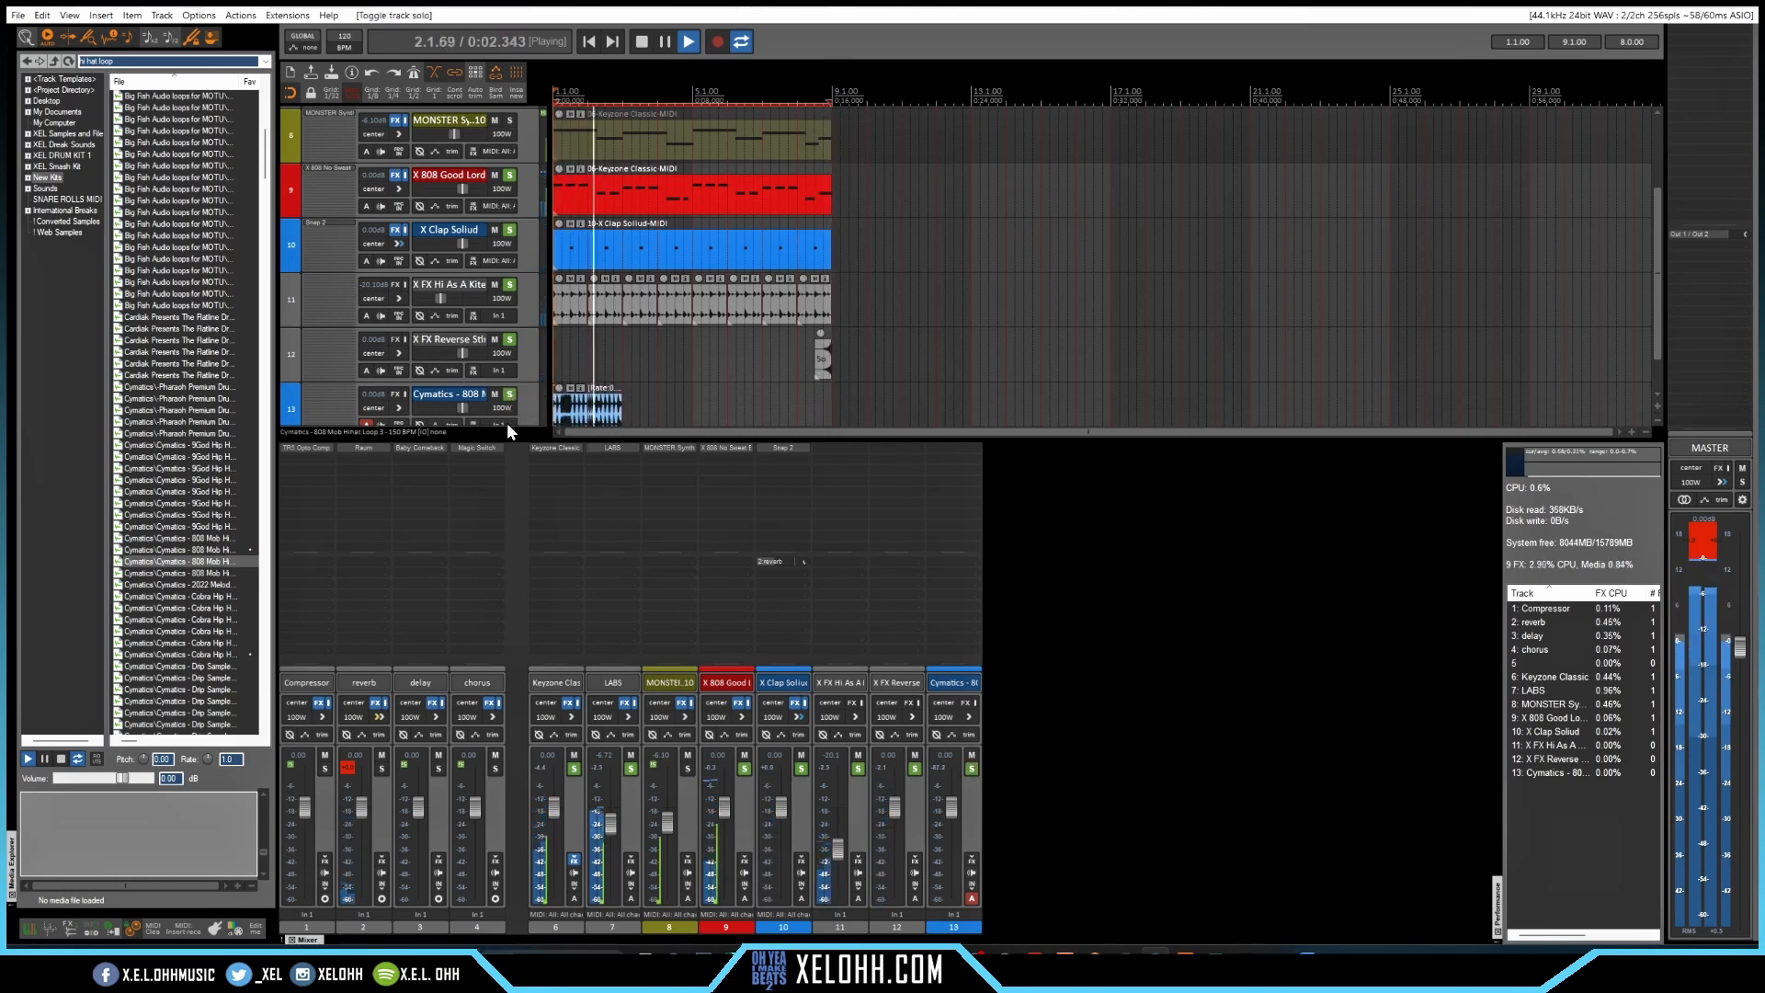
key("ctrl+d")
key("ctrl+d")
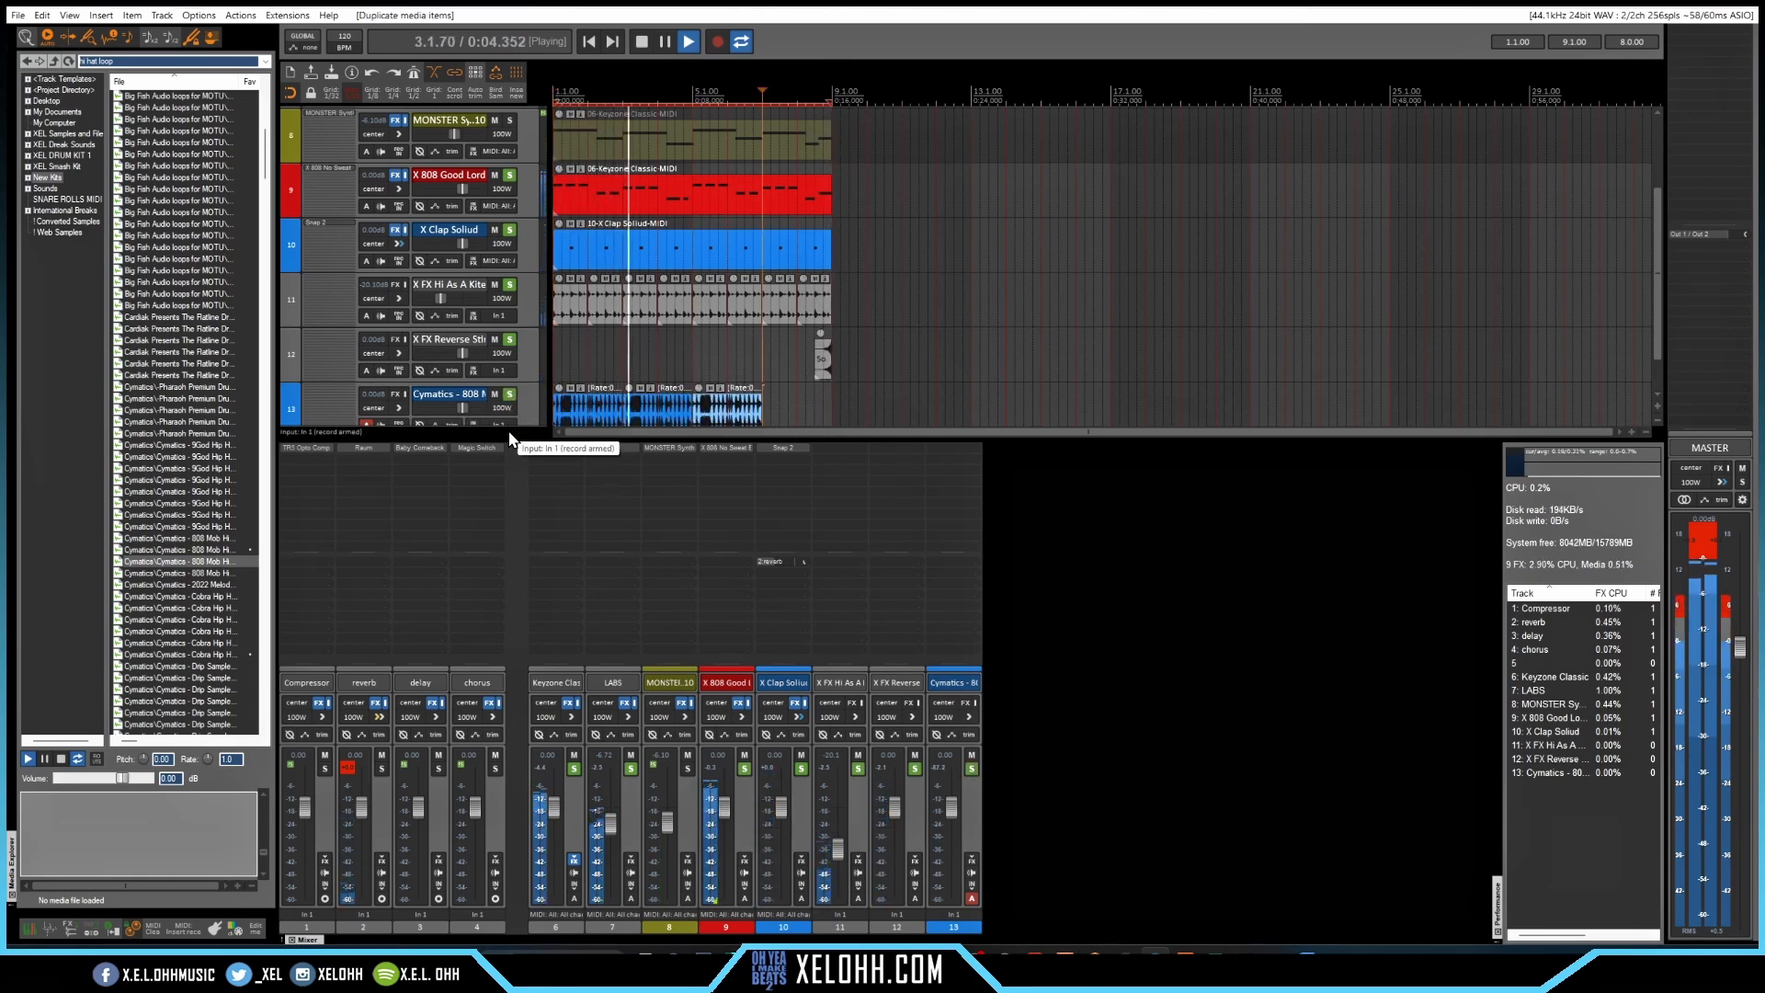
key("ctrl+d")
scroll(523, 375, "down", 1)
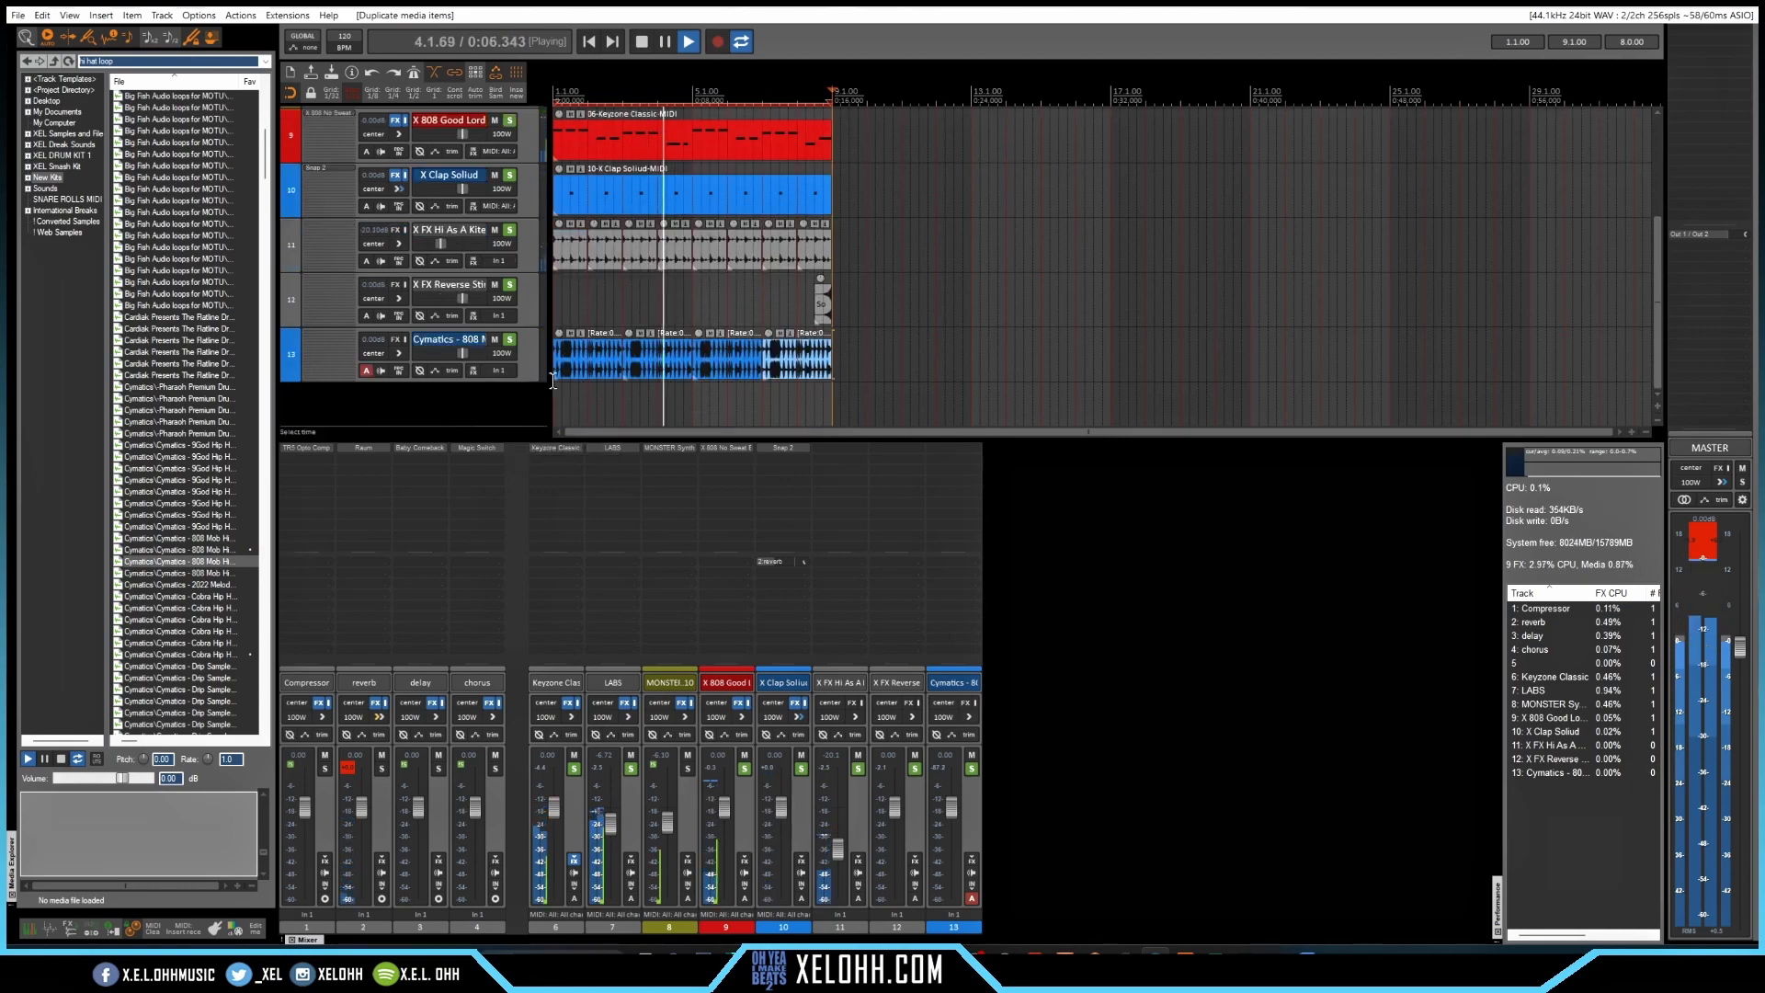
left_click_drag(465, 353, 448, 360)
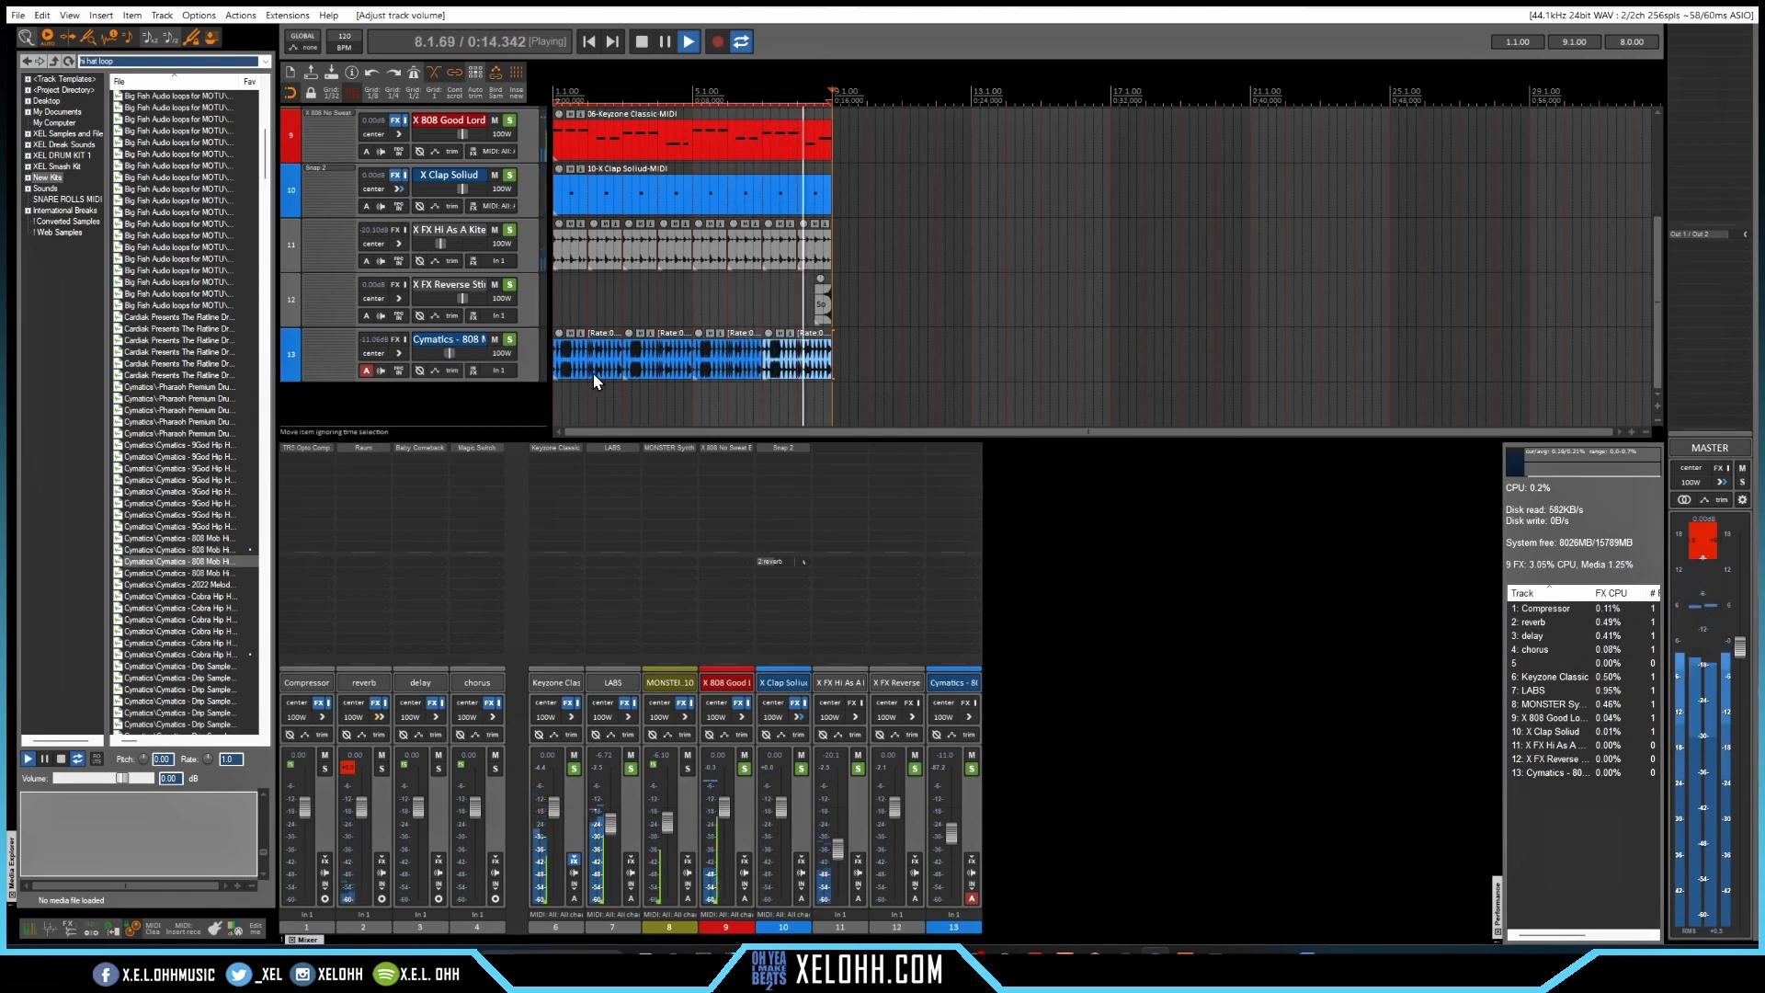
Replace the Cymatics 808 Mob hi-hat track with the Cymatics Cobra hi-hat loop on a new track filling eight bars
left_click(165, 643)
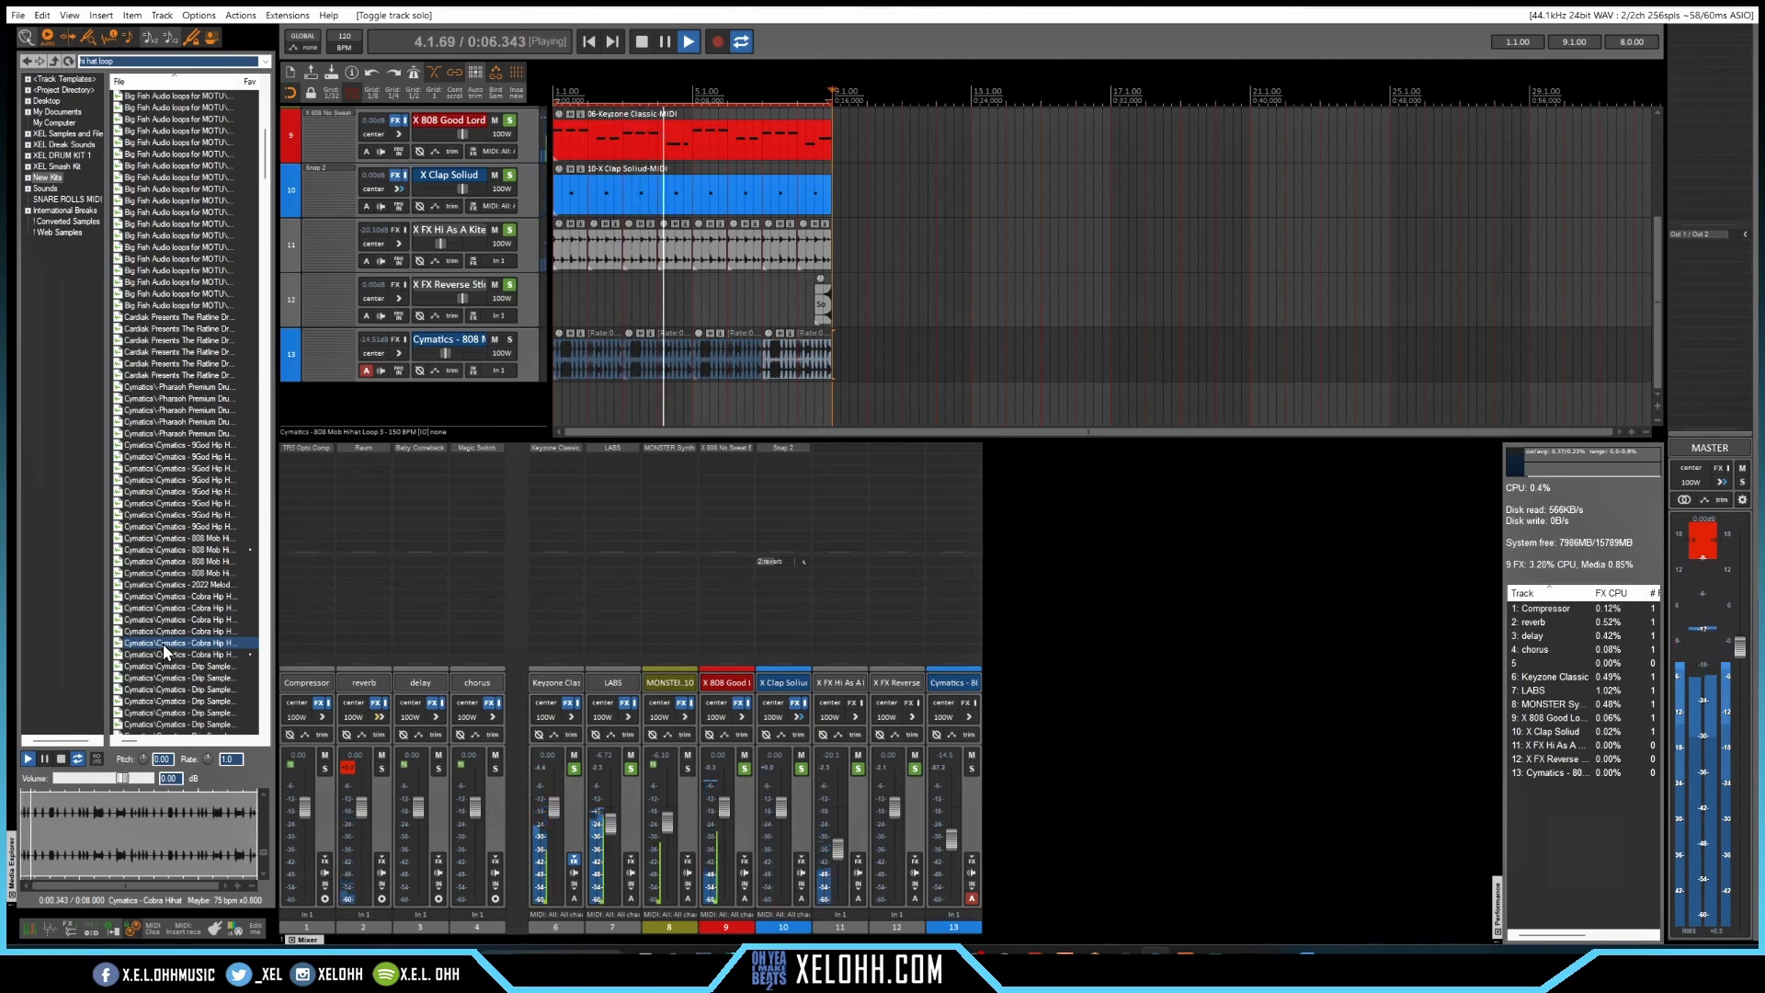
left_click_drag(163, 644, 477, 405)
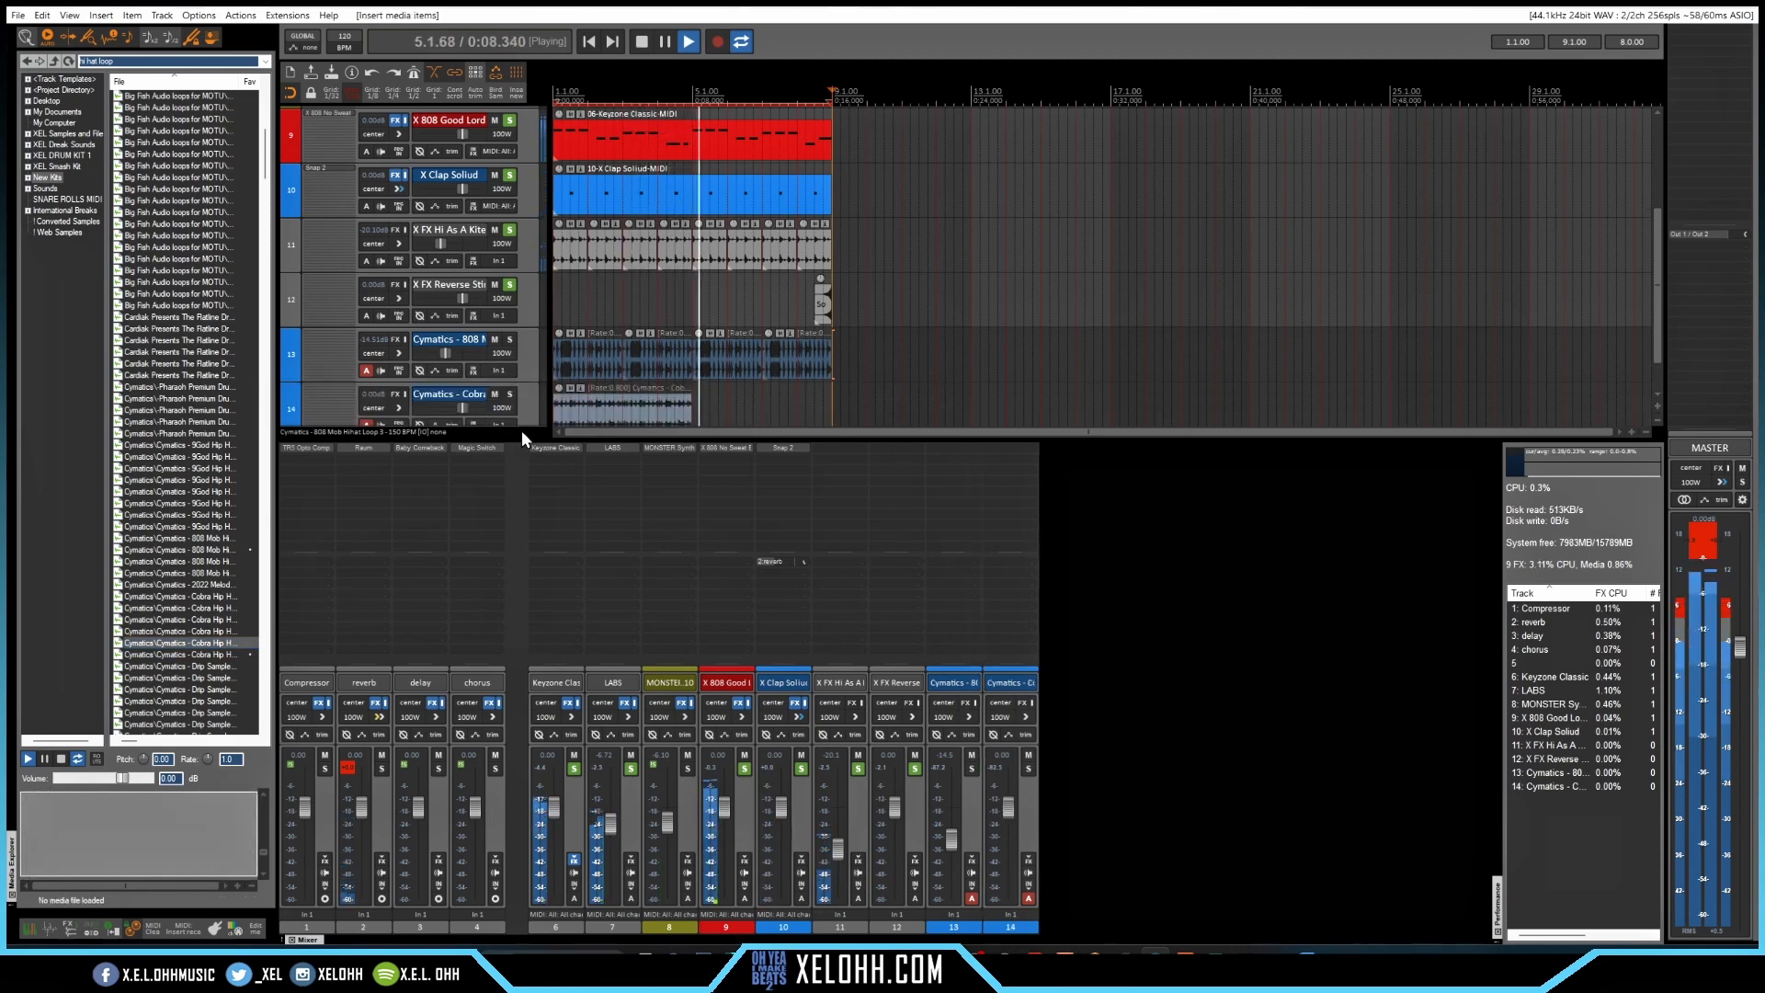
left_click(521, 356)
key("Delete")
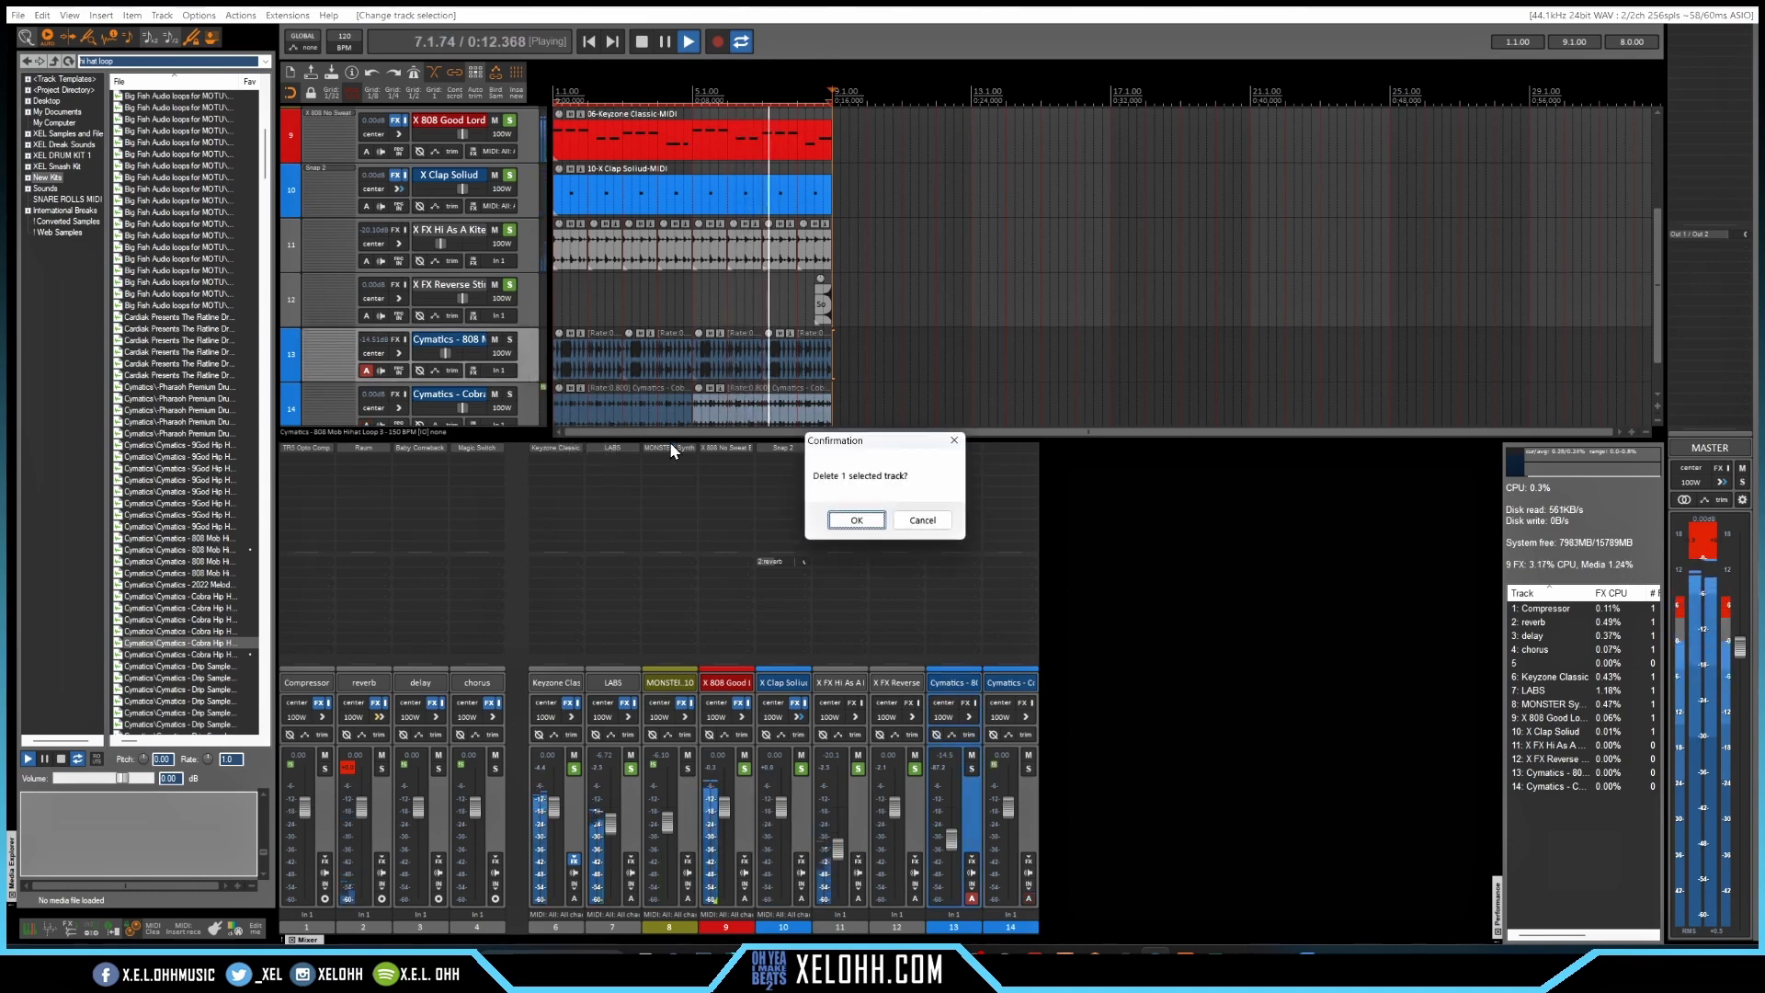
left_click(856, 520)
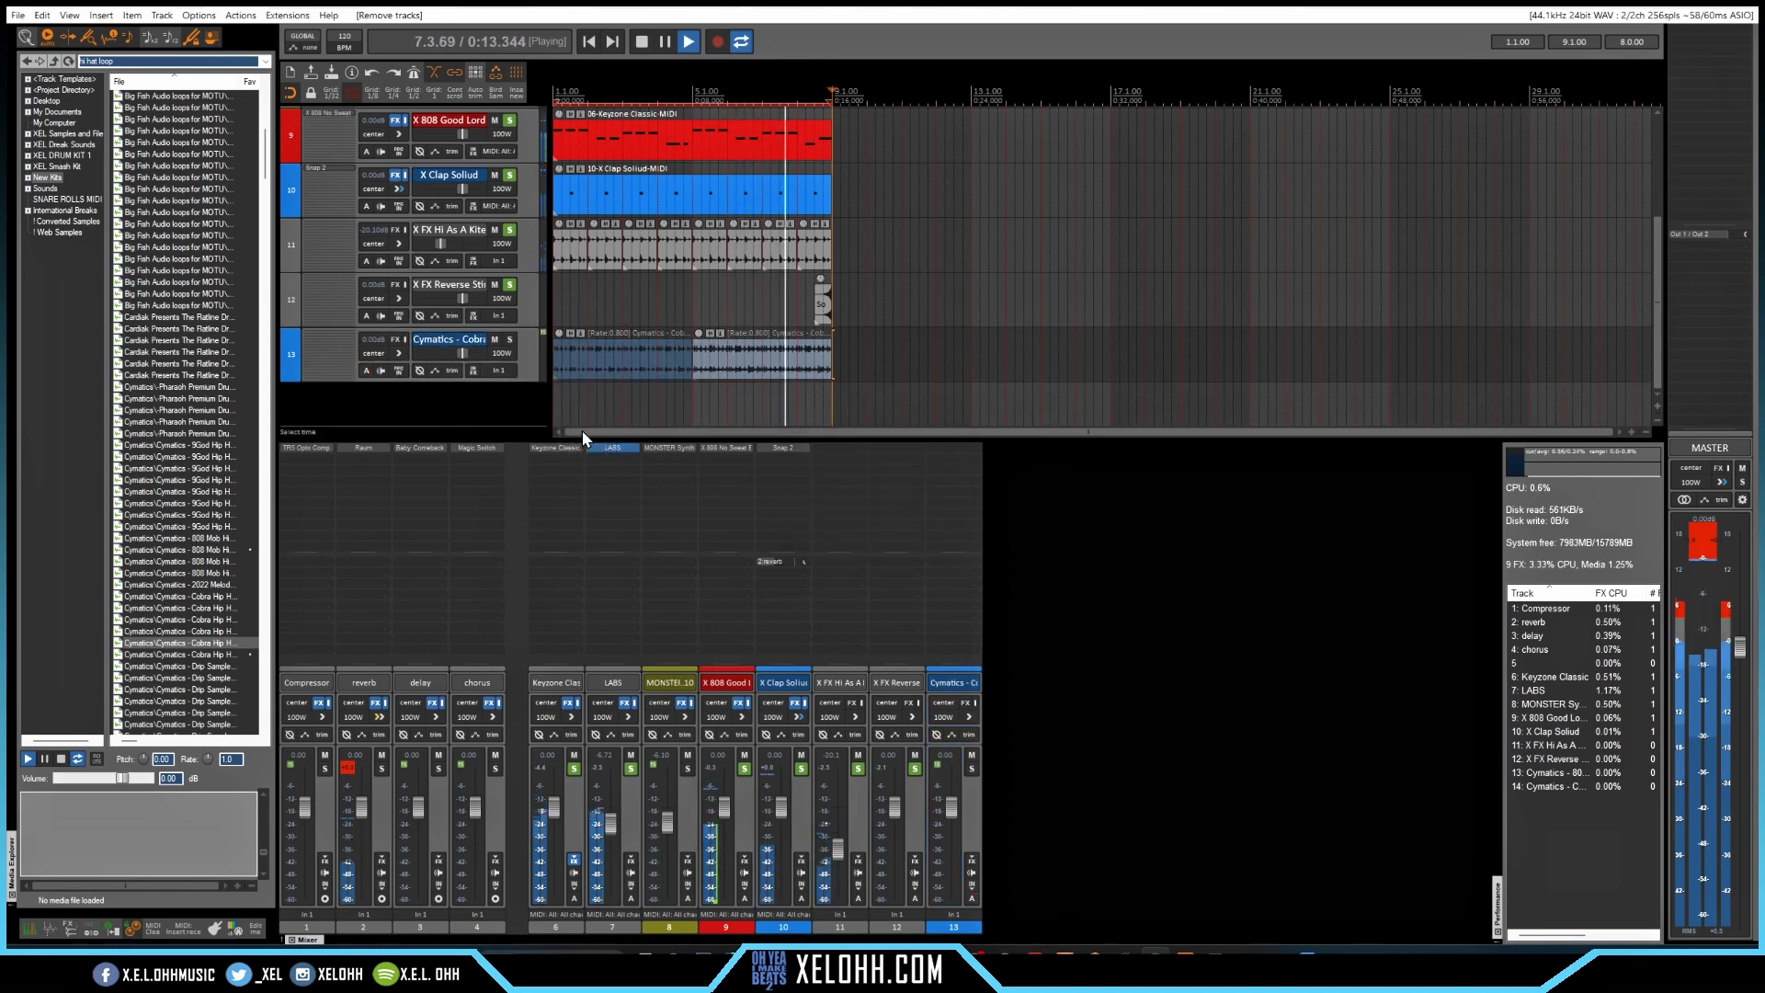
Solo the Cobra hi-hat track at a volume of about -4.42 dB and add the MONSTER Synth track to the solo
left_click(510, 341)
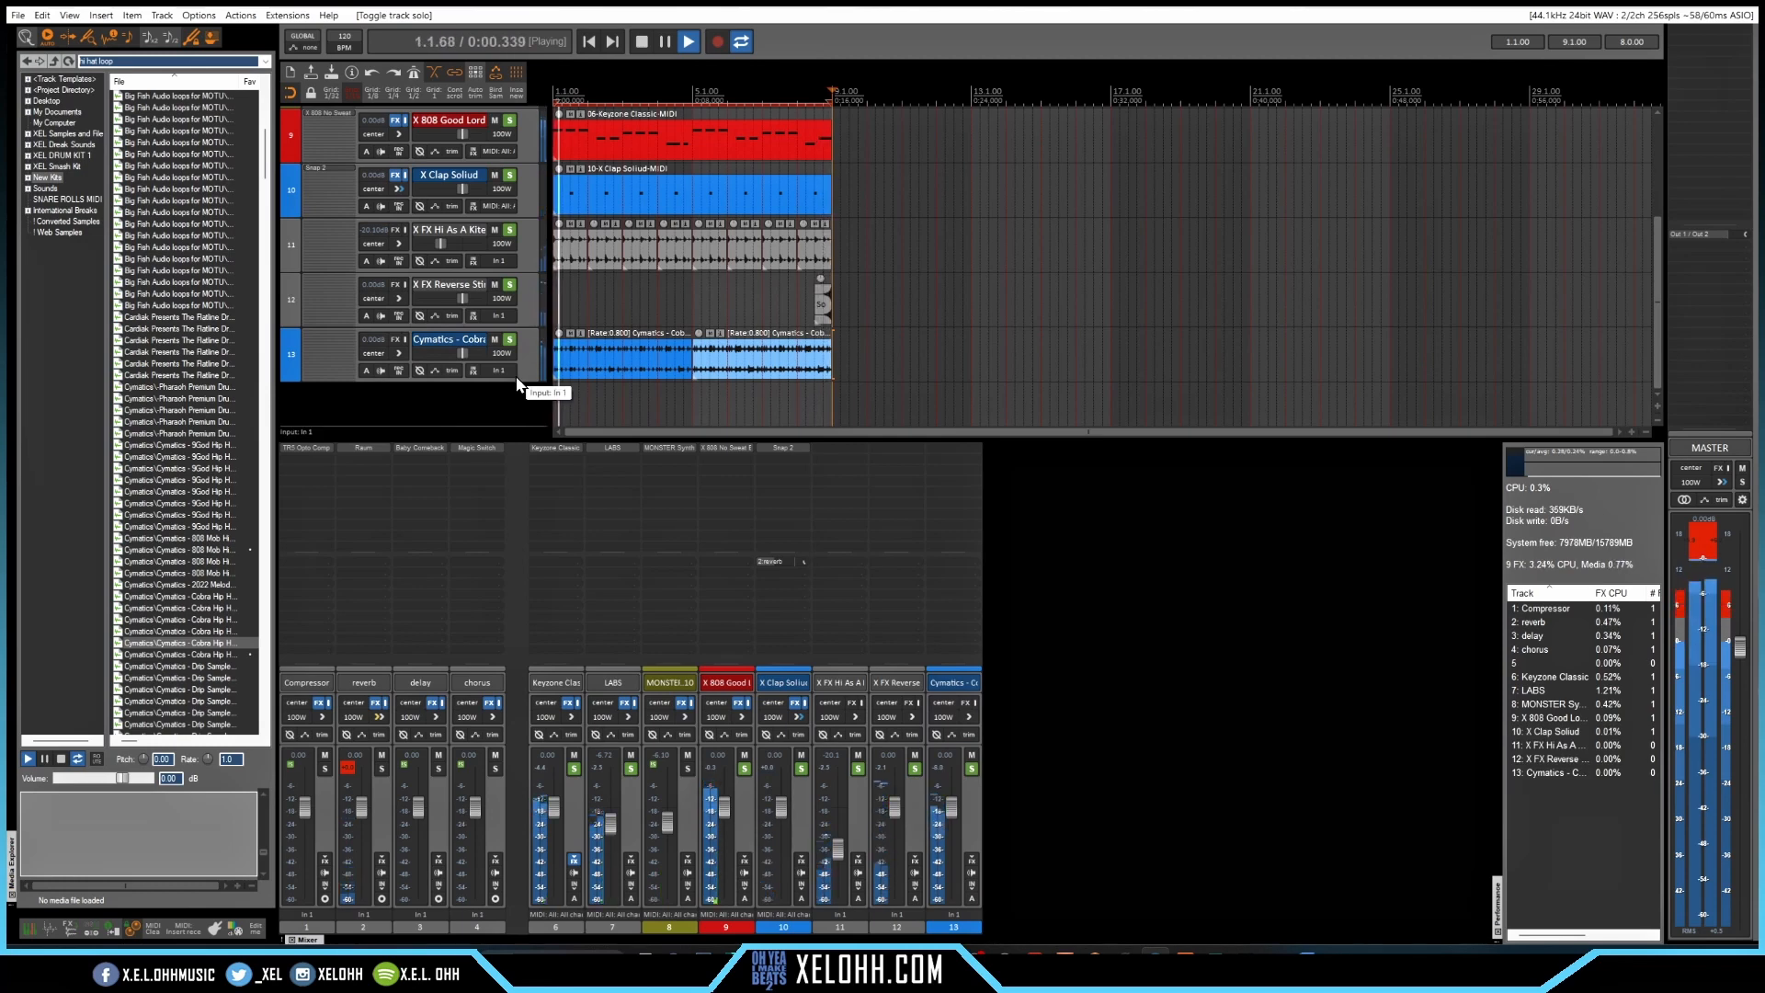
left_click_drag(466, 355, 461, 356)
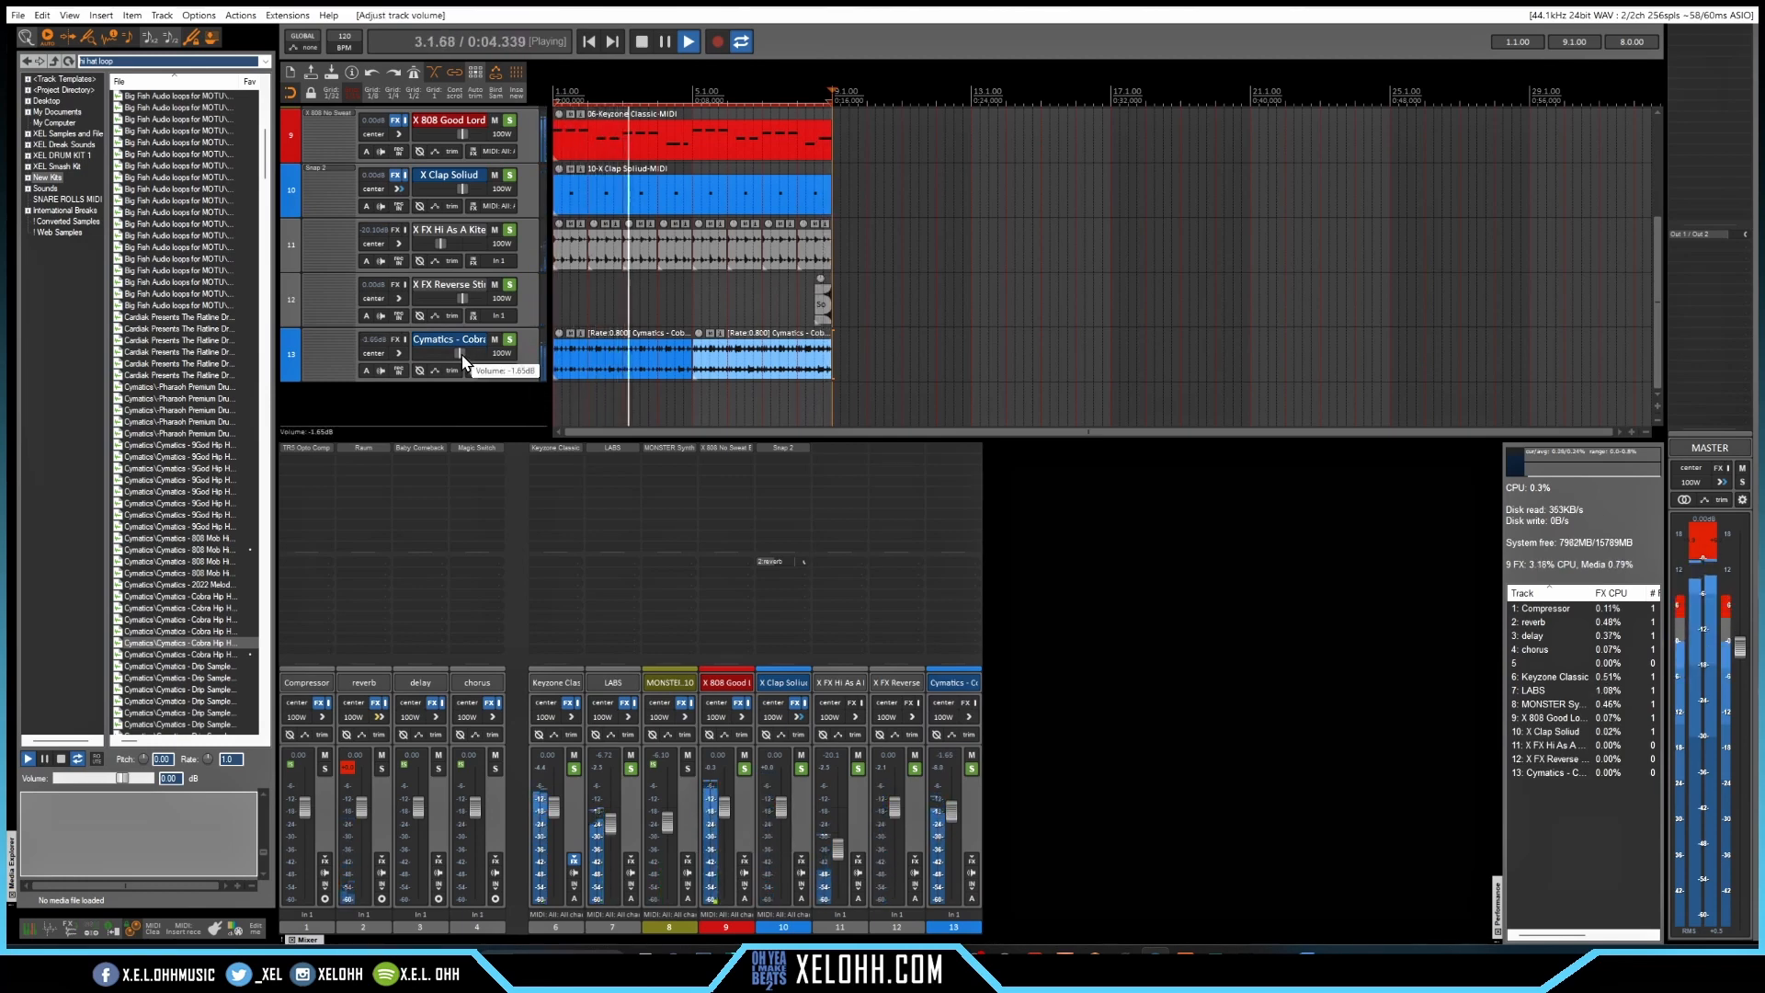
left_click_drag(462, 360, 459, 359)
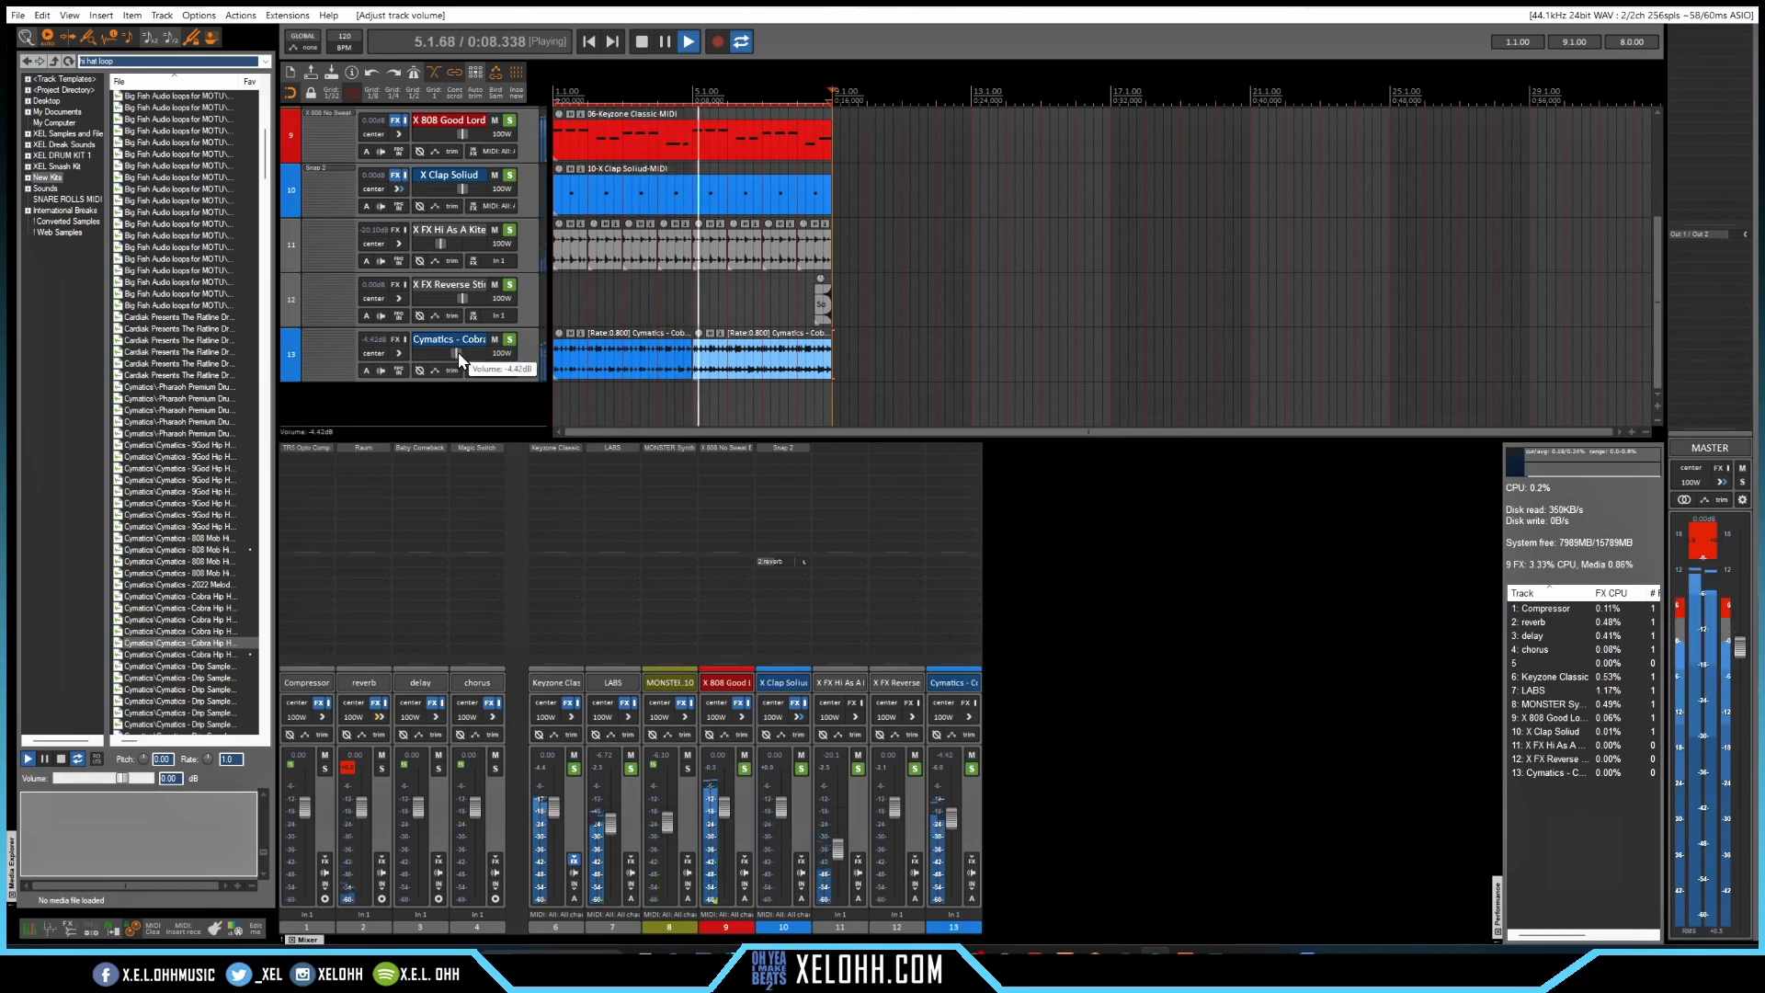
scroll(529, 370, "up", 3)
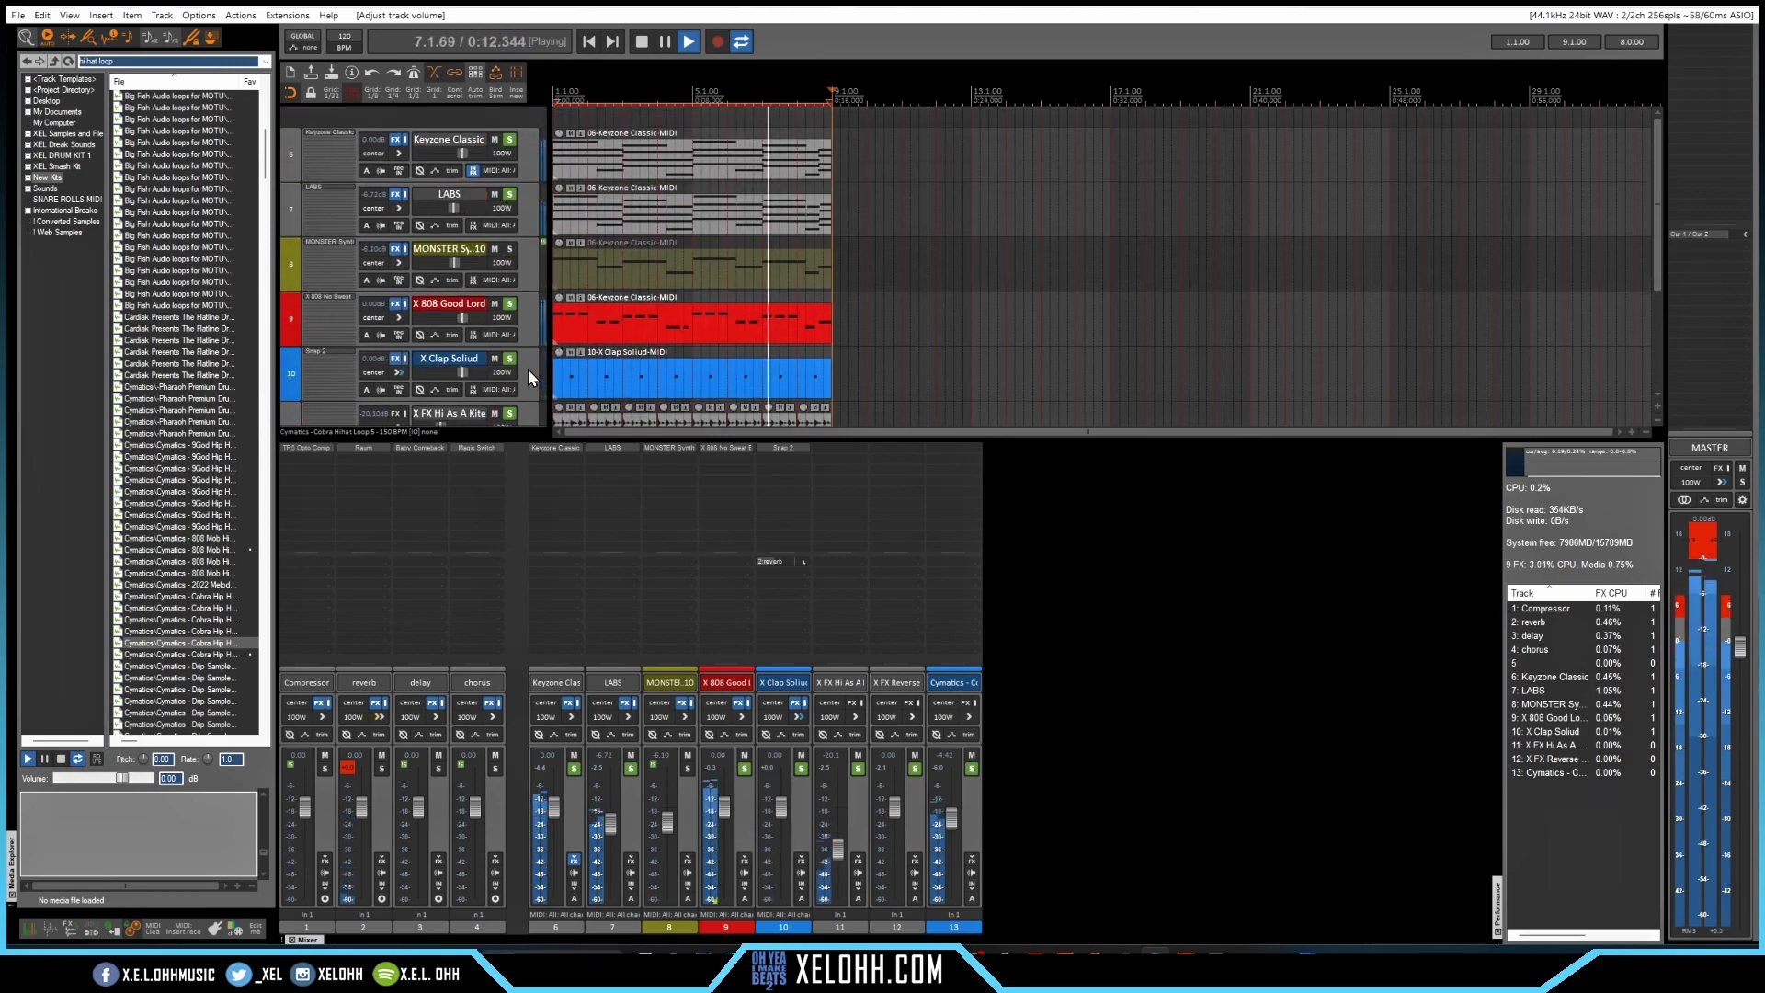
left_click(510, 248)
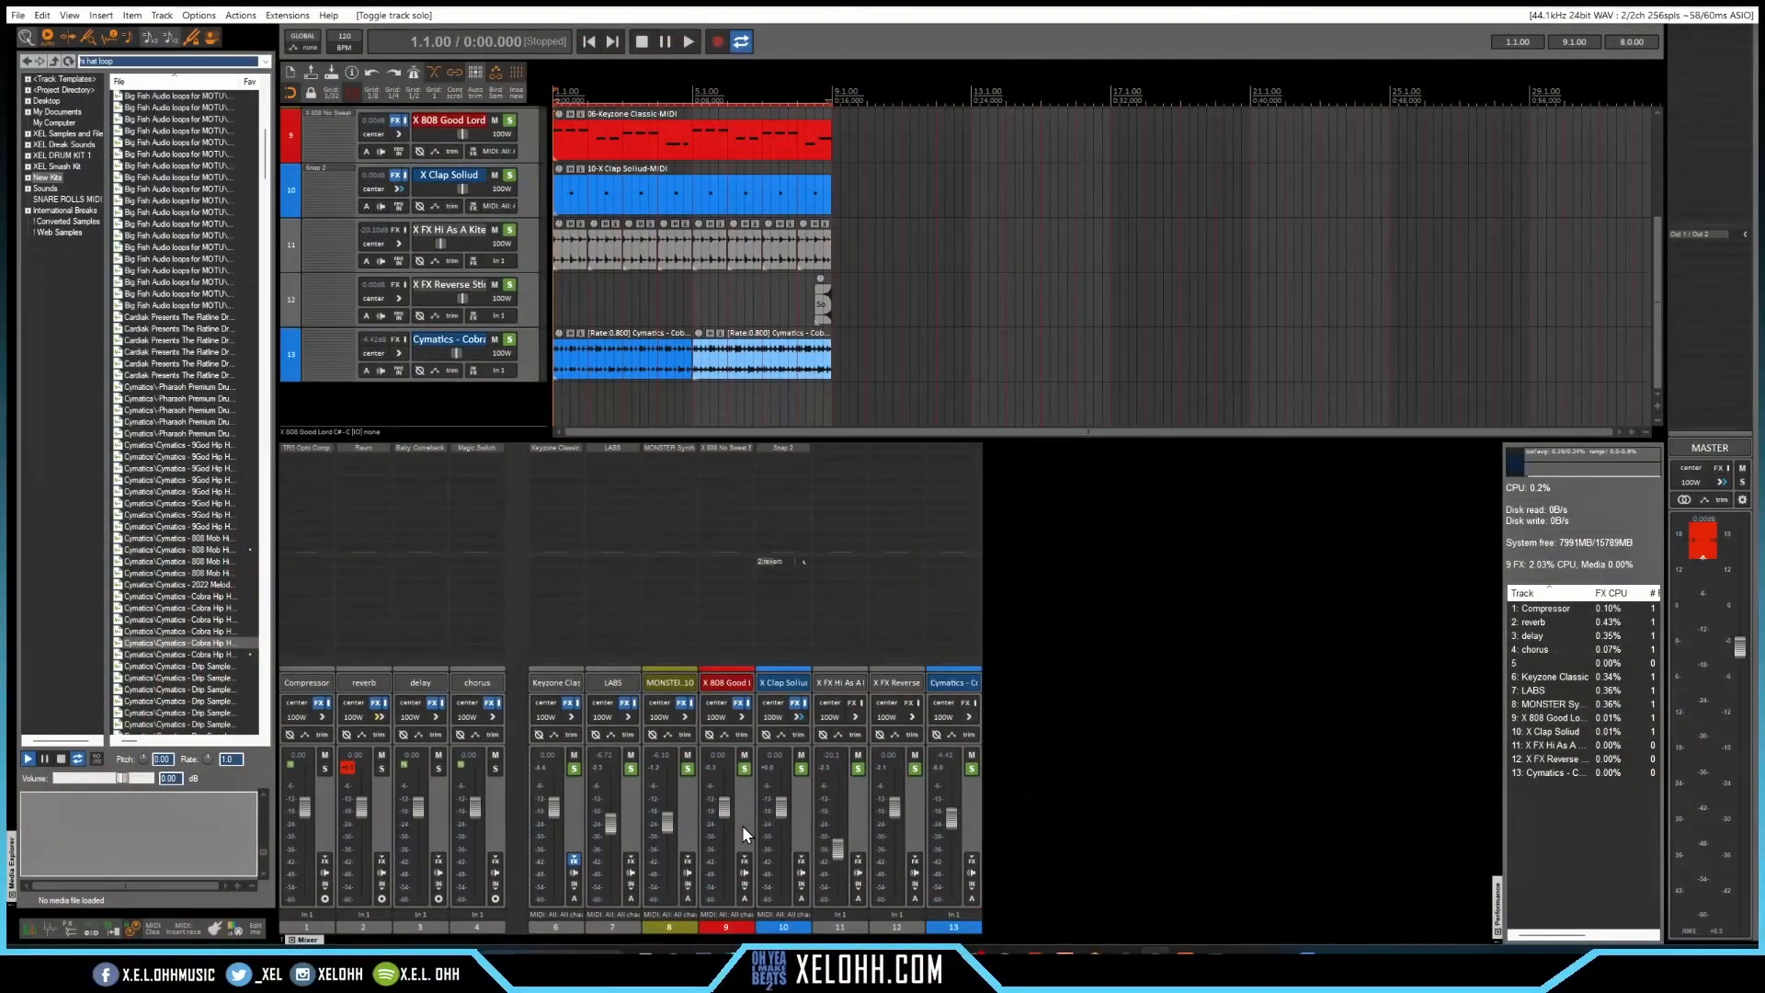
Review the Keyzone Classic chord notes and the instrument settings of the LABS, MONSTER Synth and X 808 Good Lord tracks
scroll(552, 358, "up", 3)
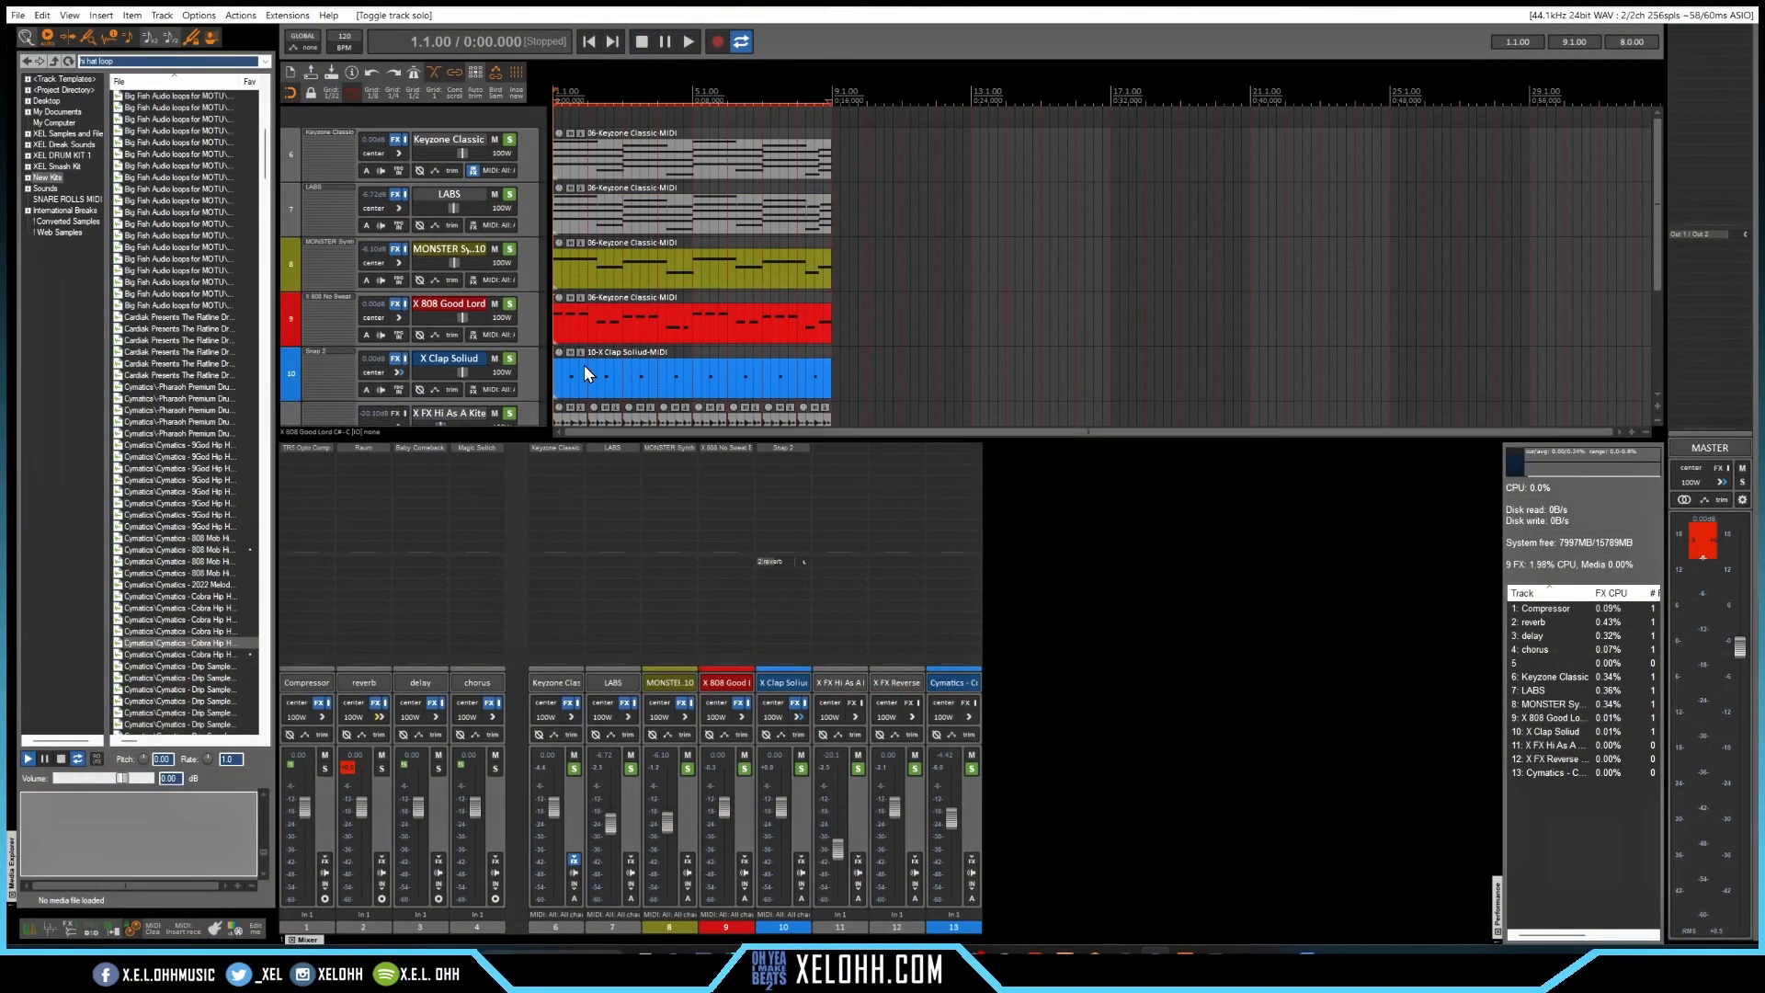
double_click(605, 153)
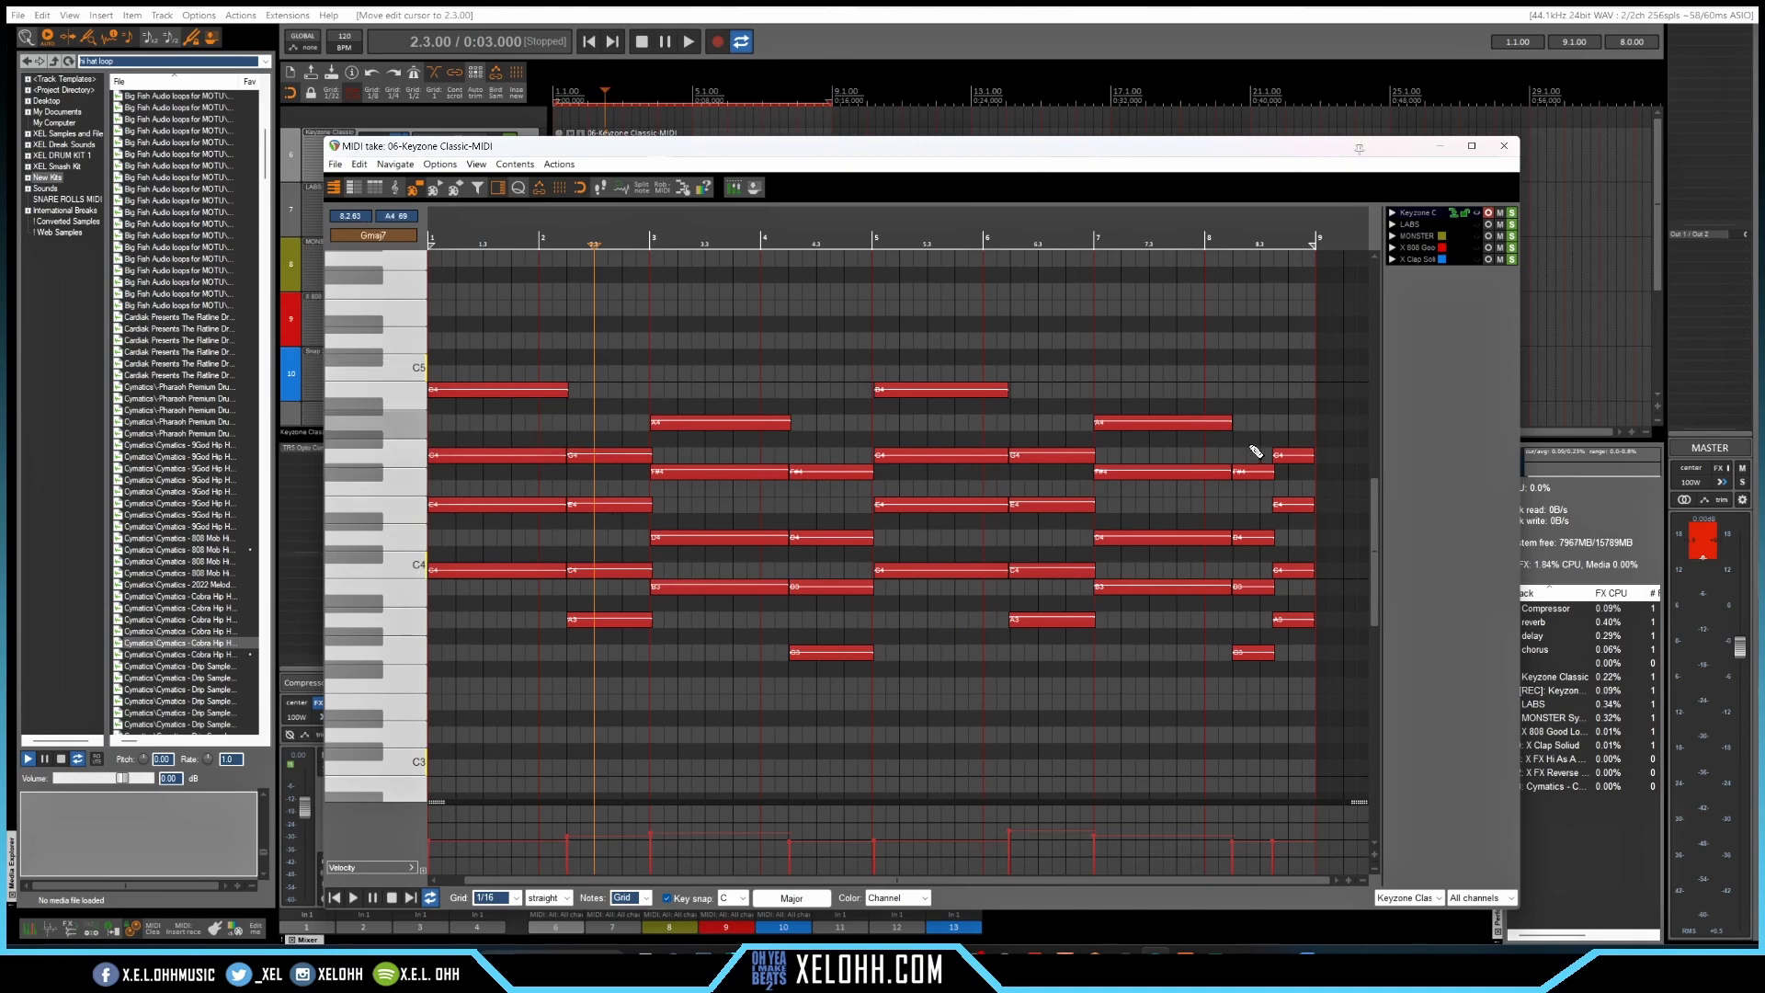
left_click(1504, 145)
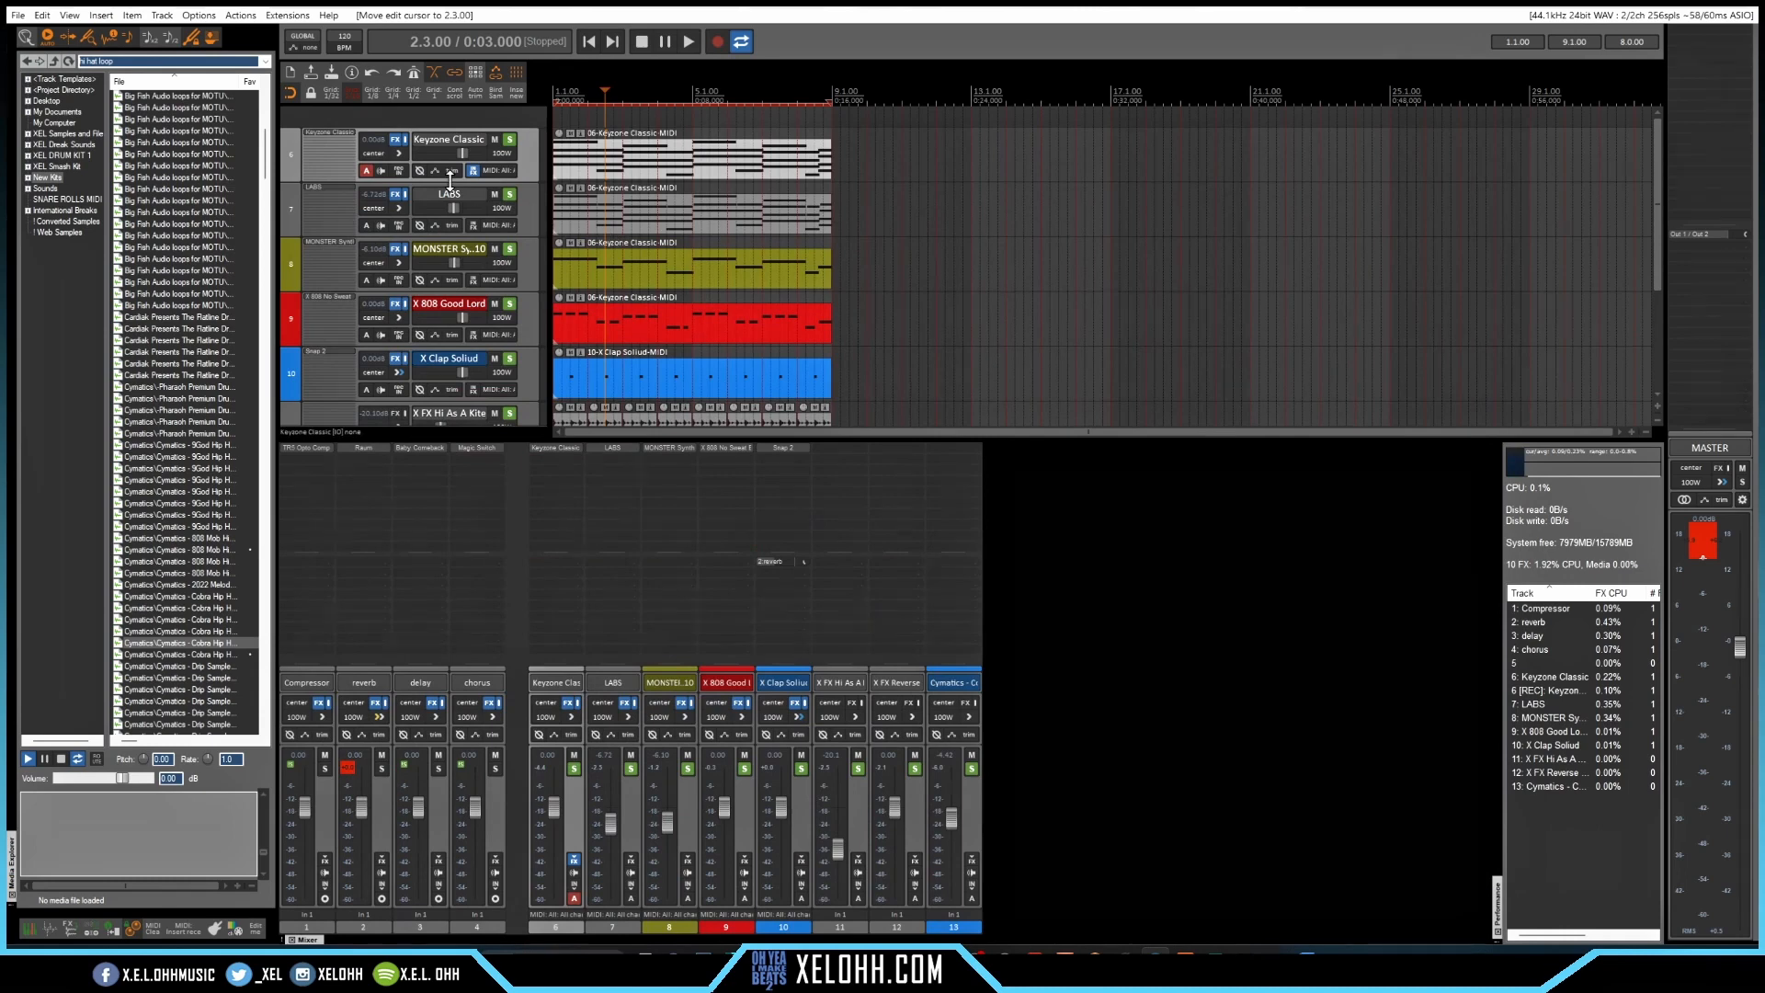
left_click(328, 186)
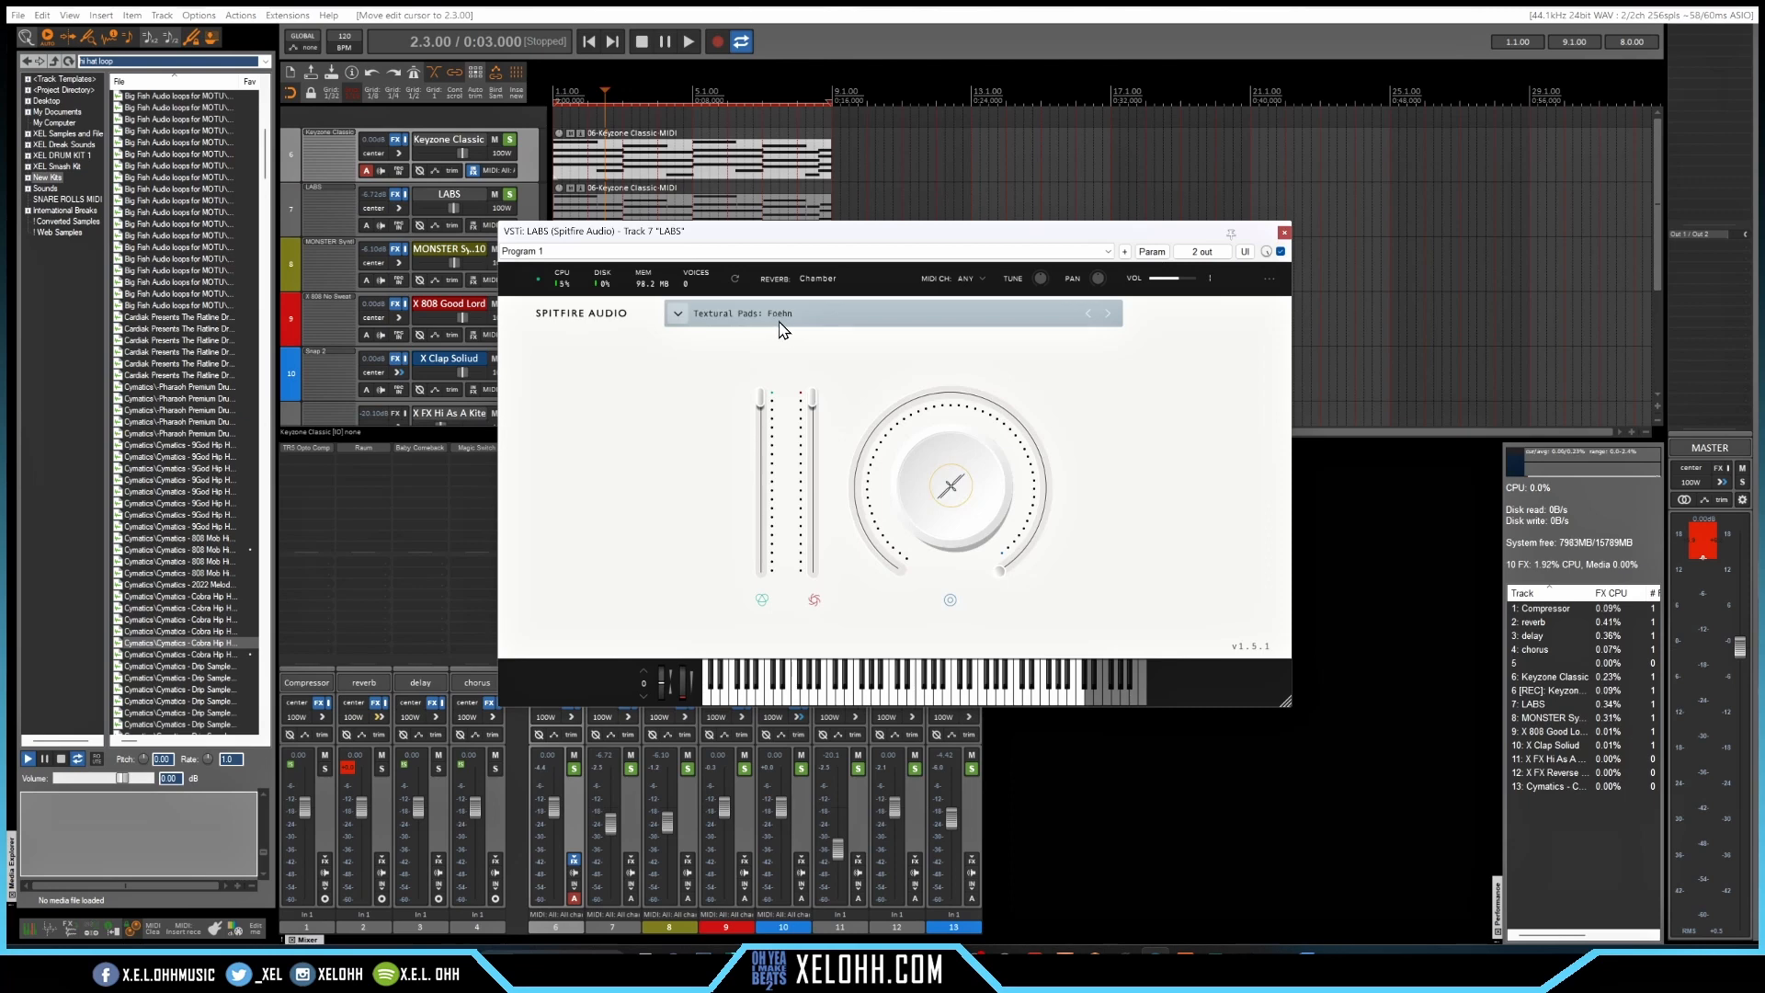
left_click(1285, 233)
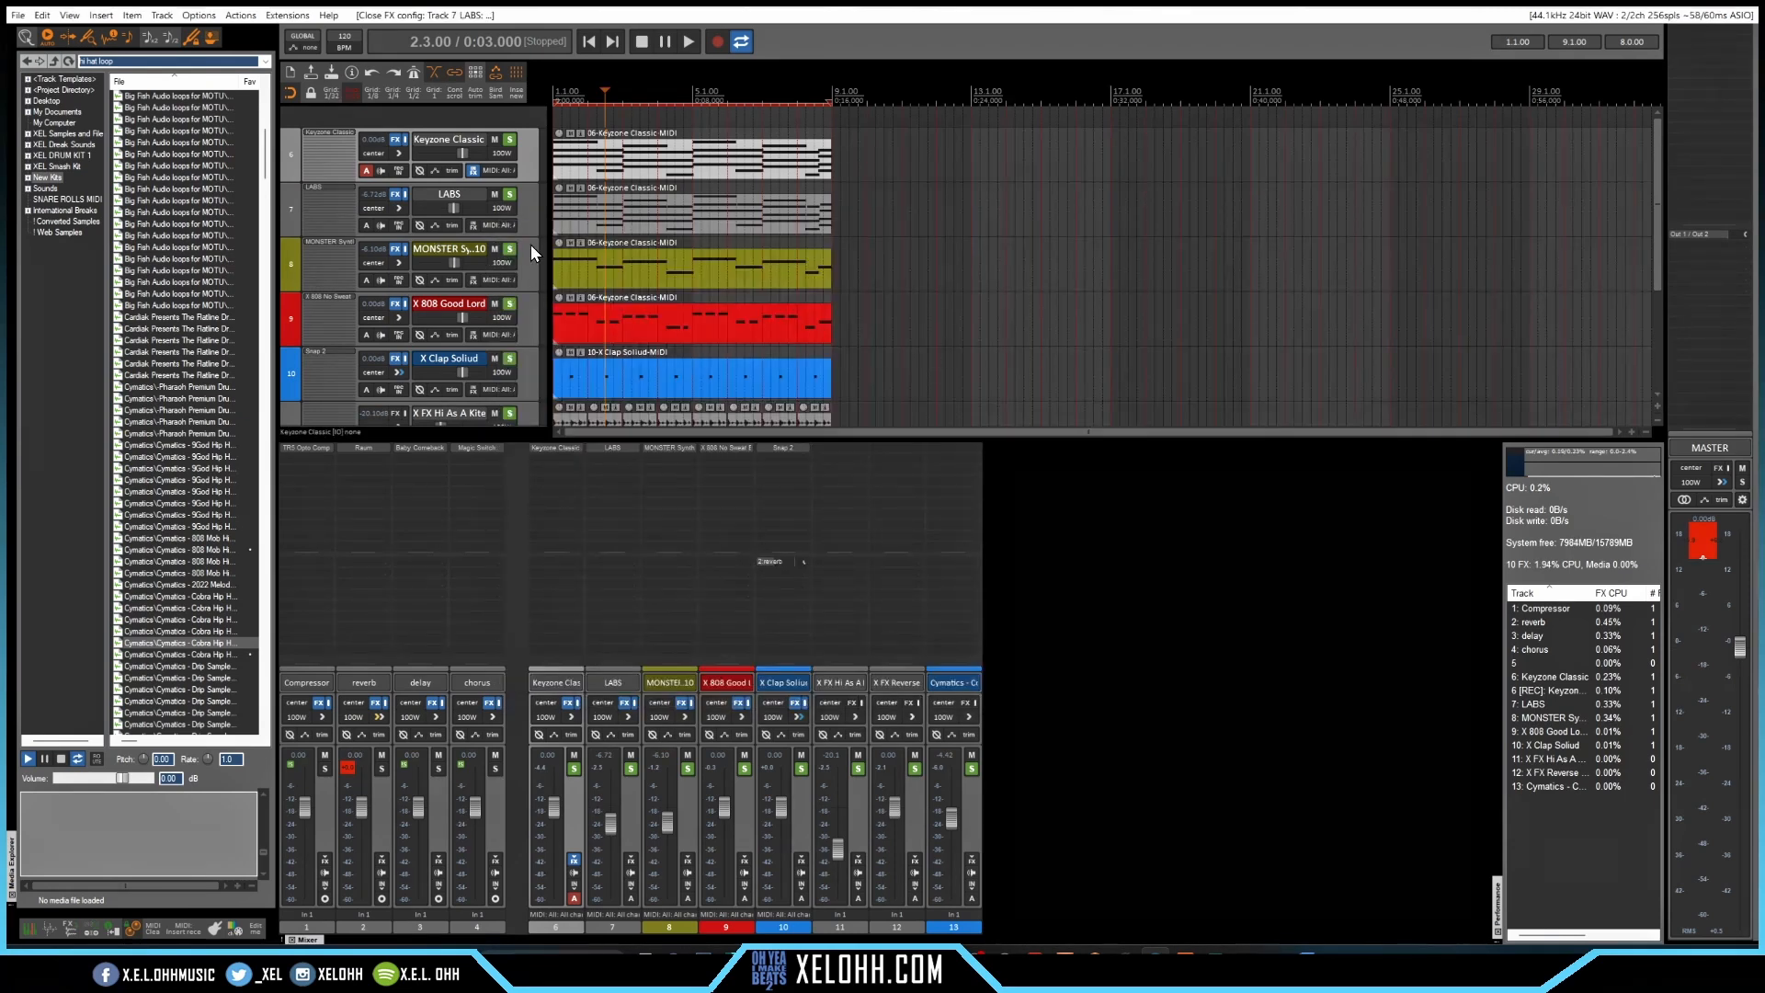
left_click(318, 241)
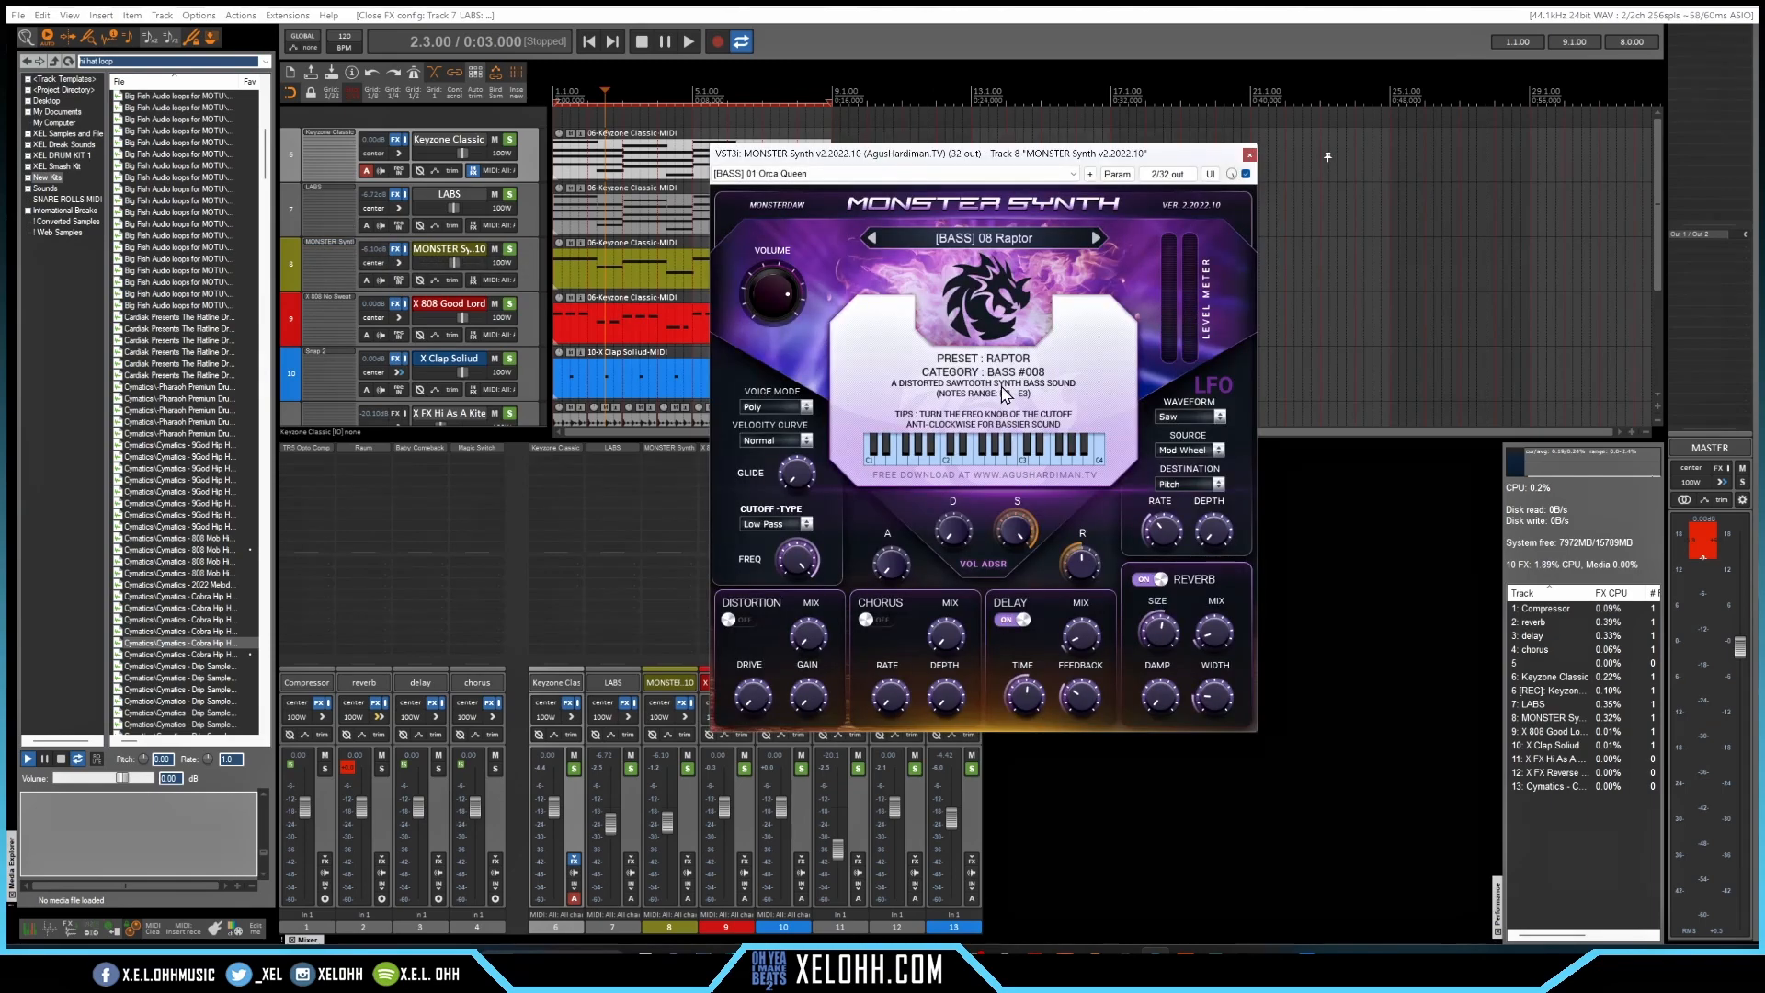
left_click(1249, 155)
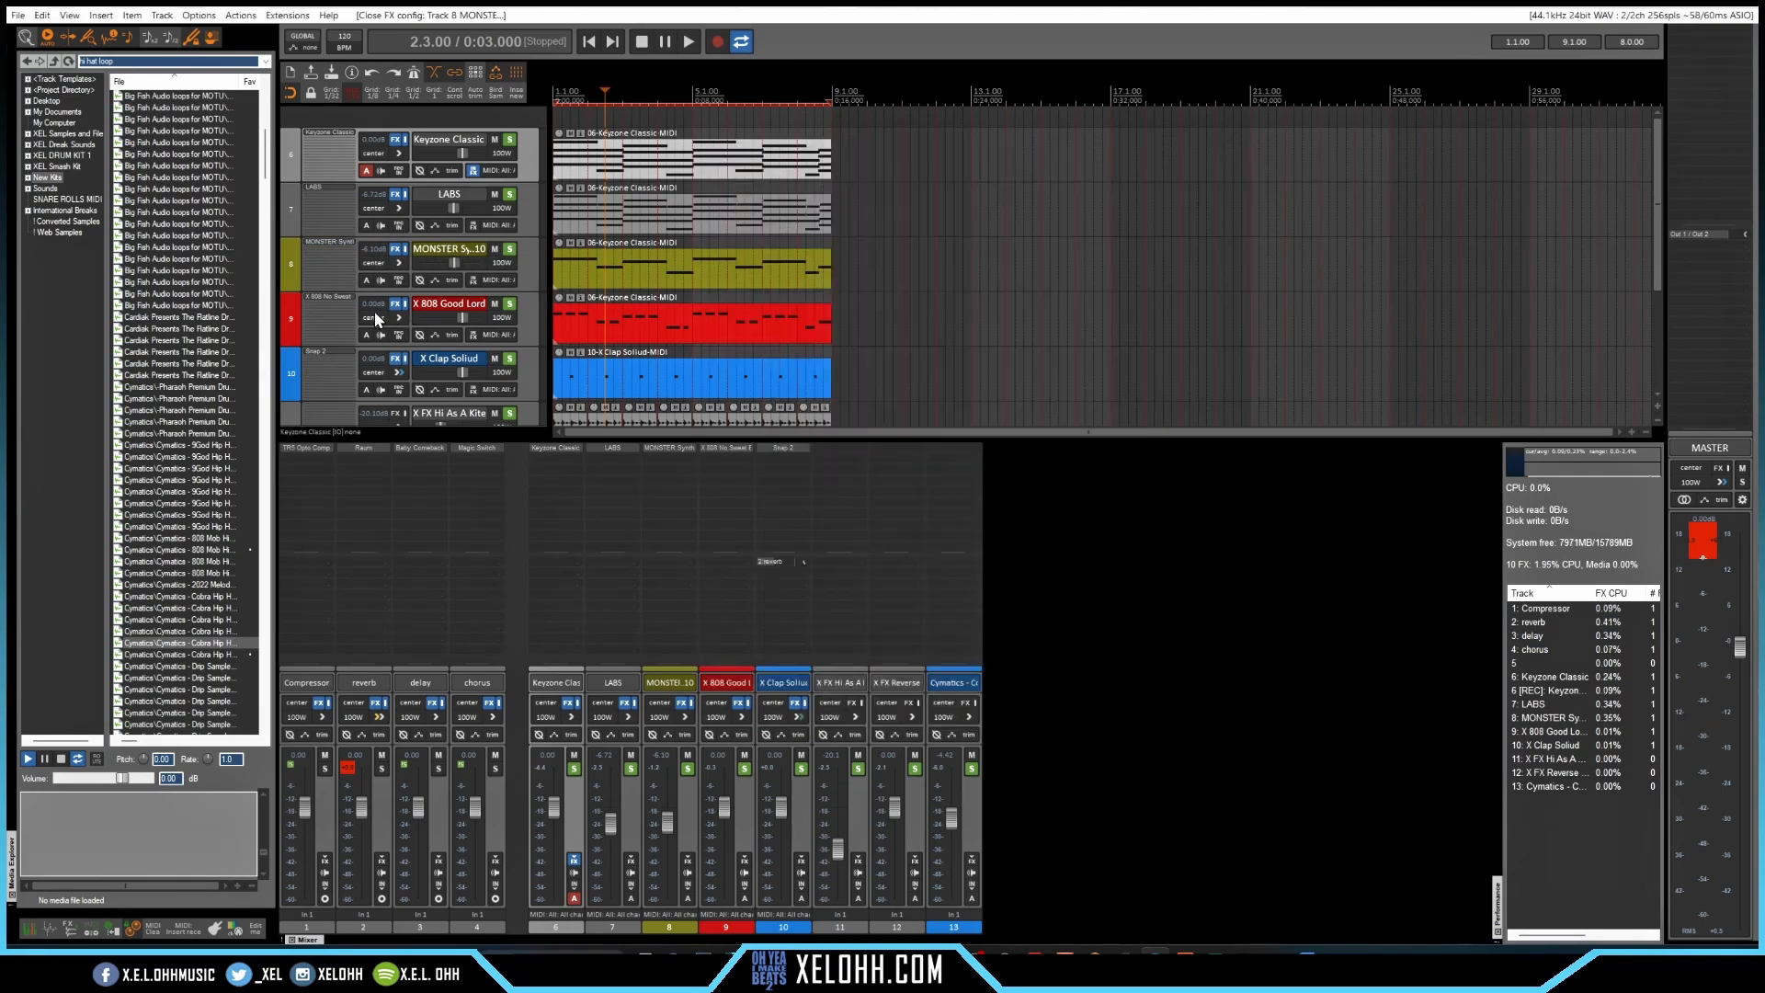
left_click(327, 303)
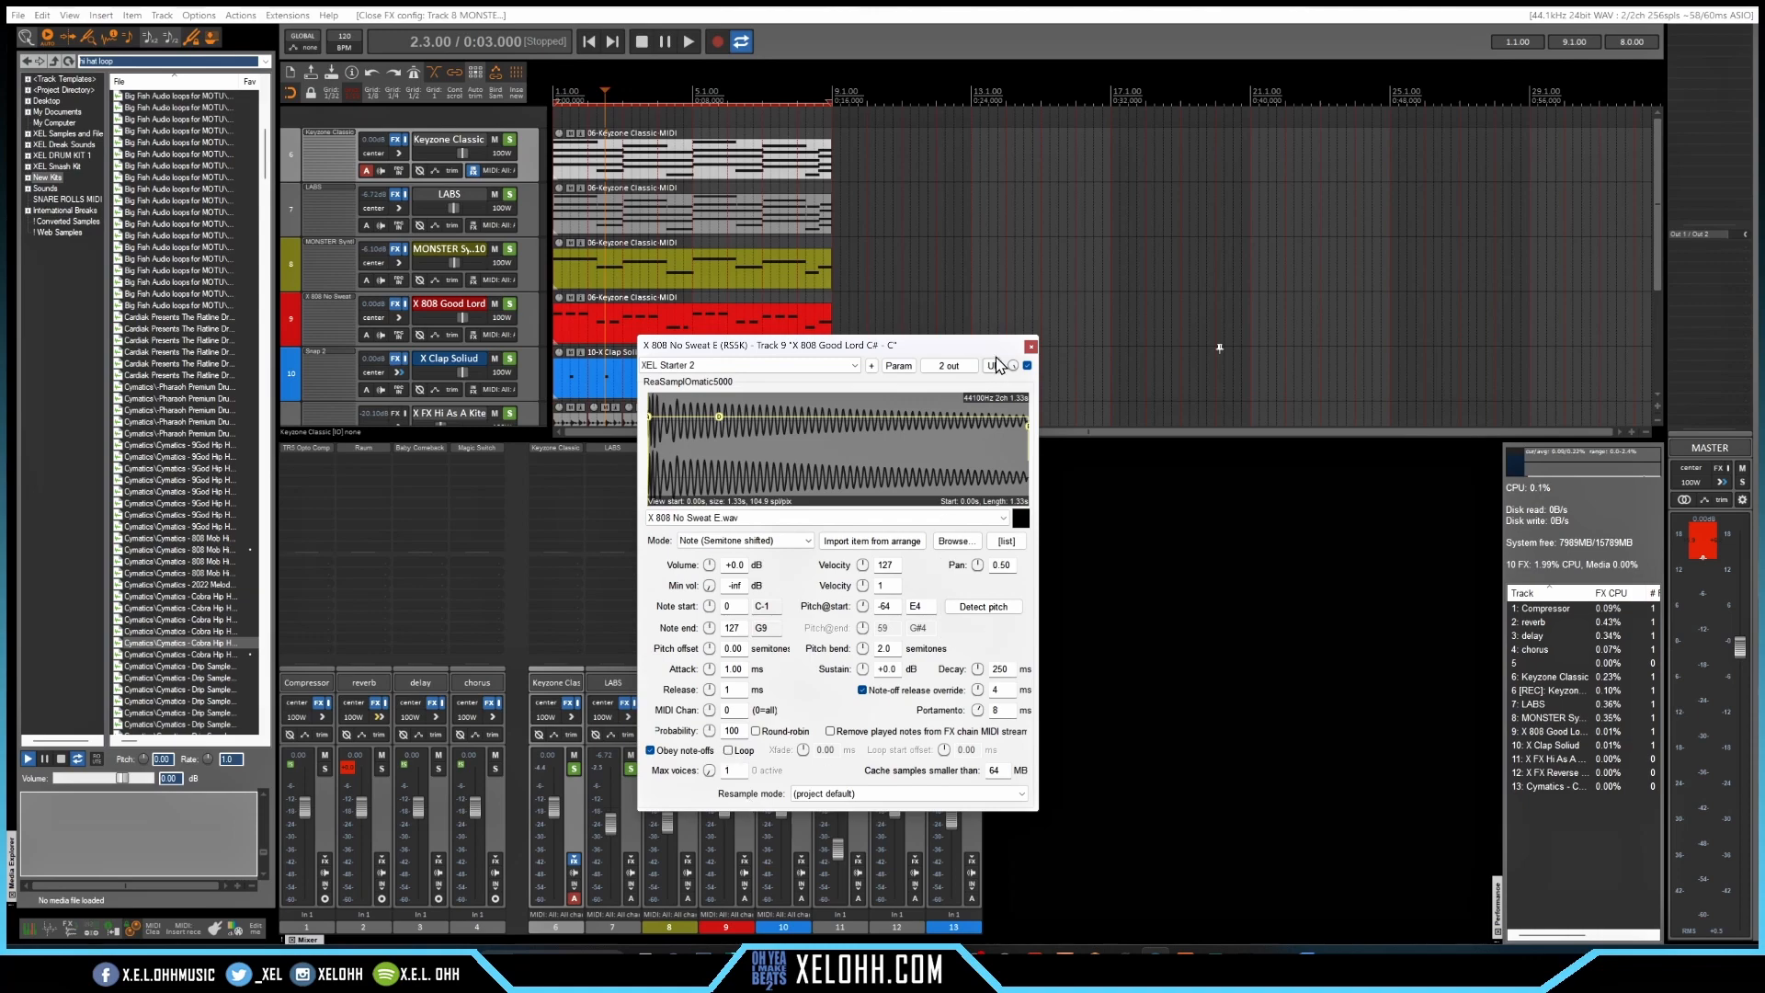
left_click(1031, 347)
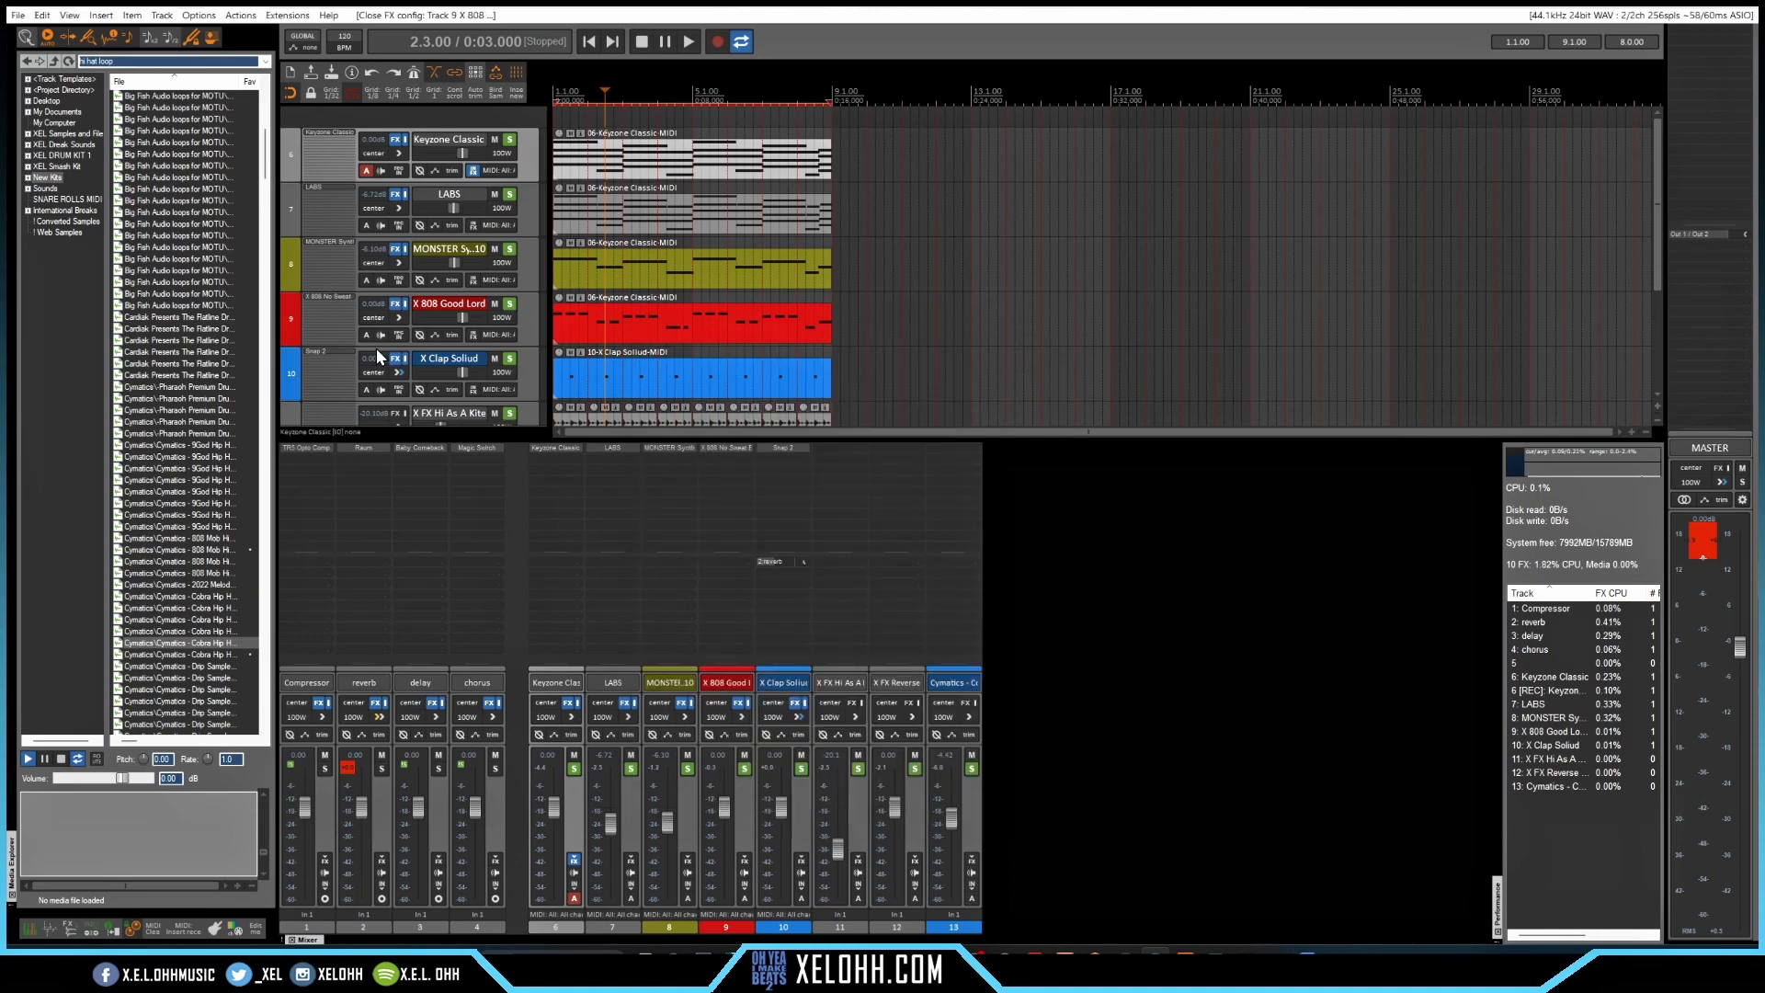
Examine the X Clap Soliud track's sampler settings and the hi-hat, reverse FX and Cymatics loop tracks below it
left_click(325, 353)
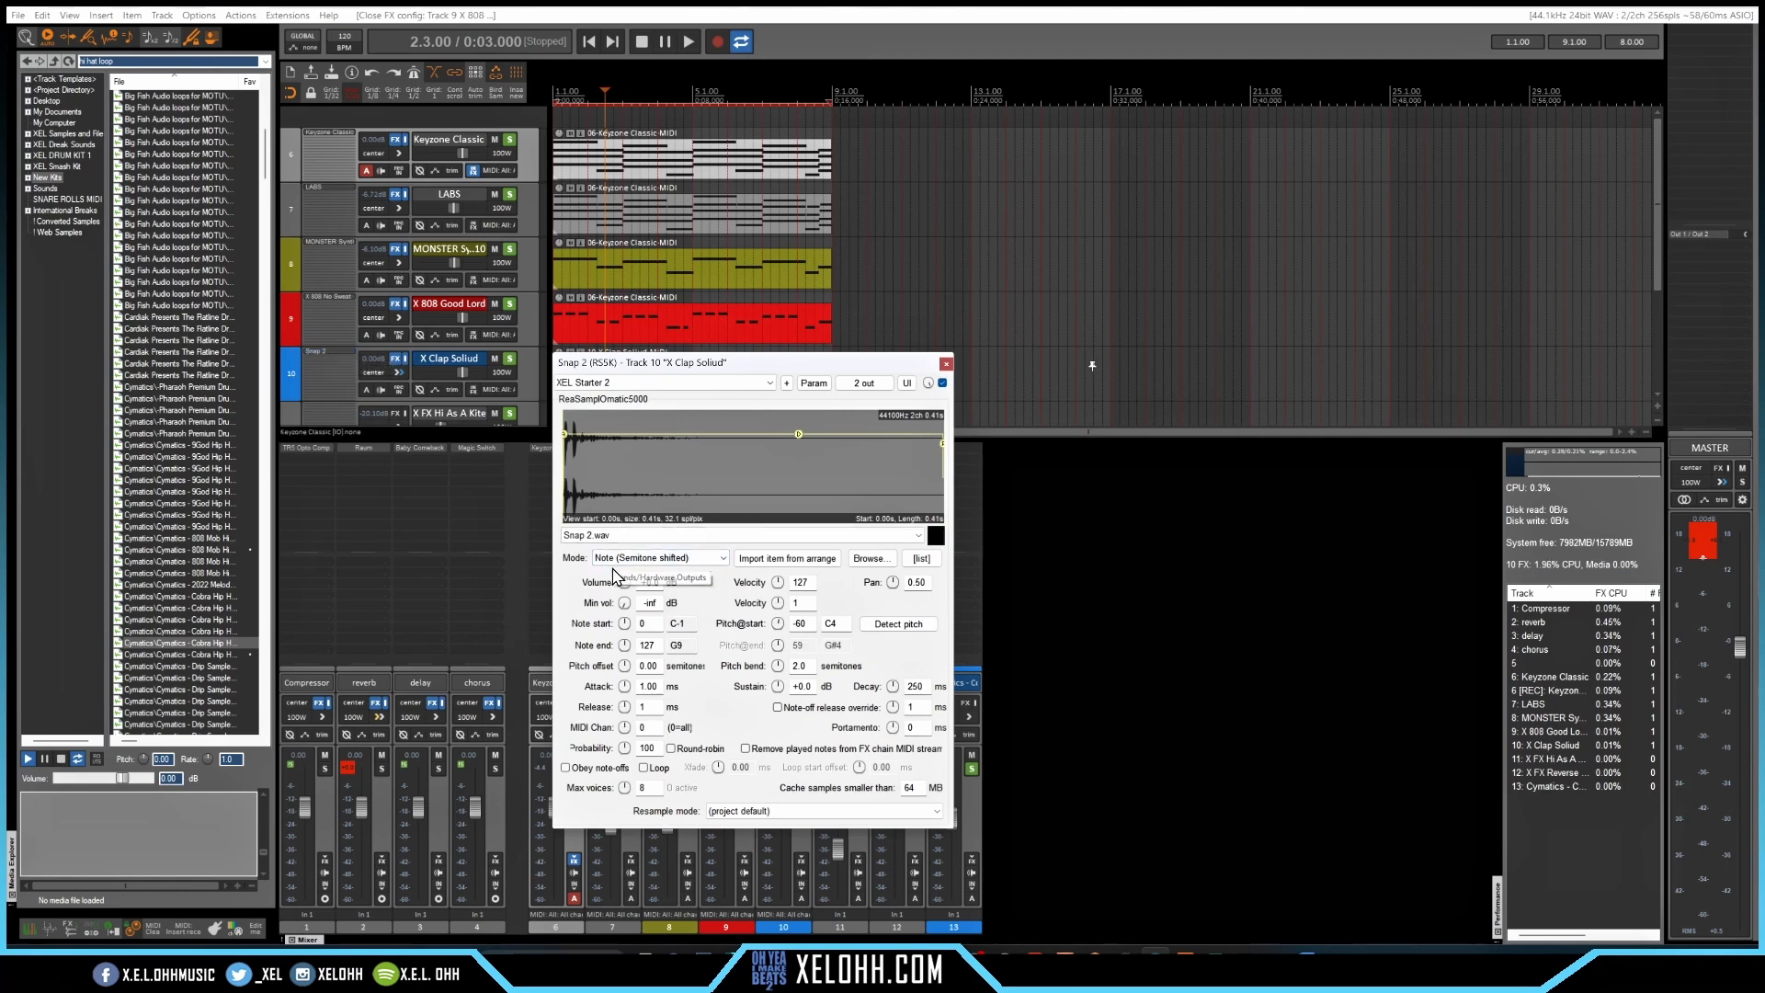
key("Escape")
scroll(515, 309, "down", 2)
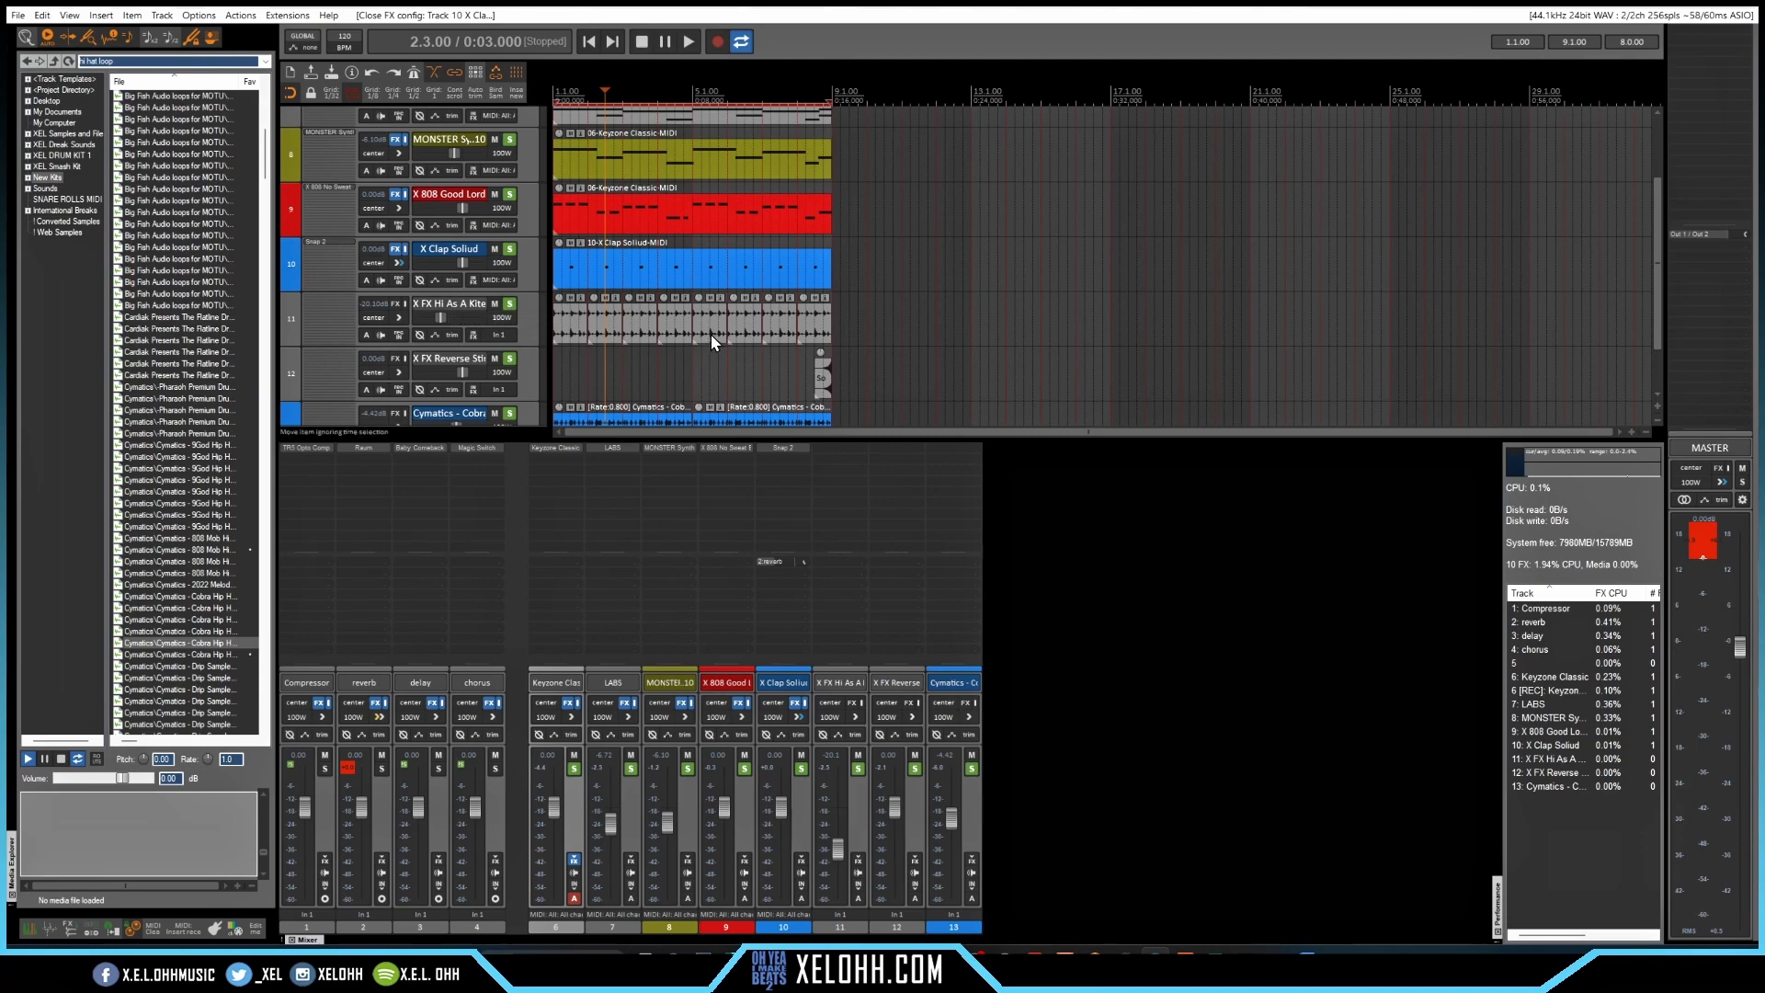
scroll(522, 311, "down", 1)
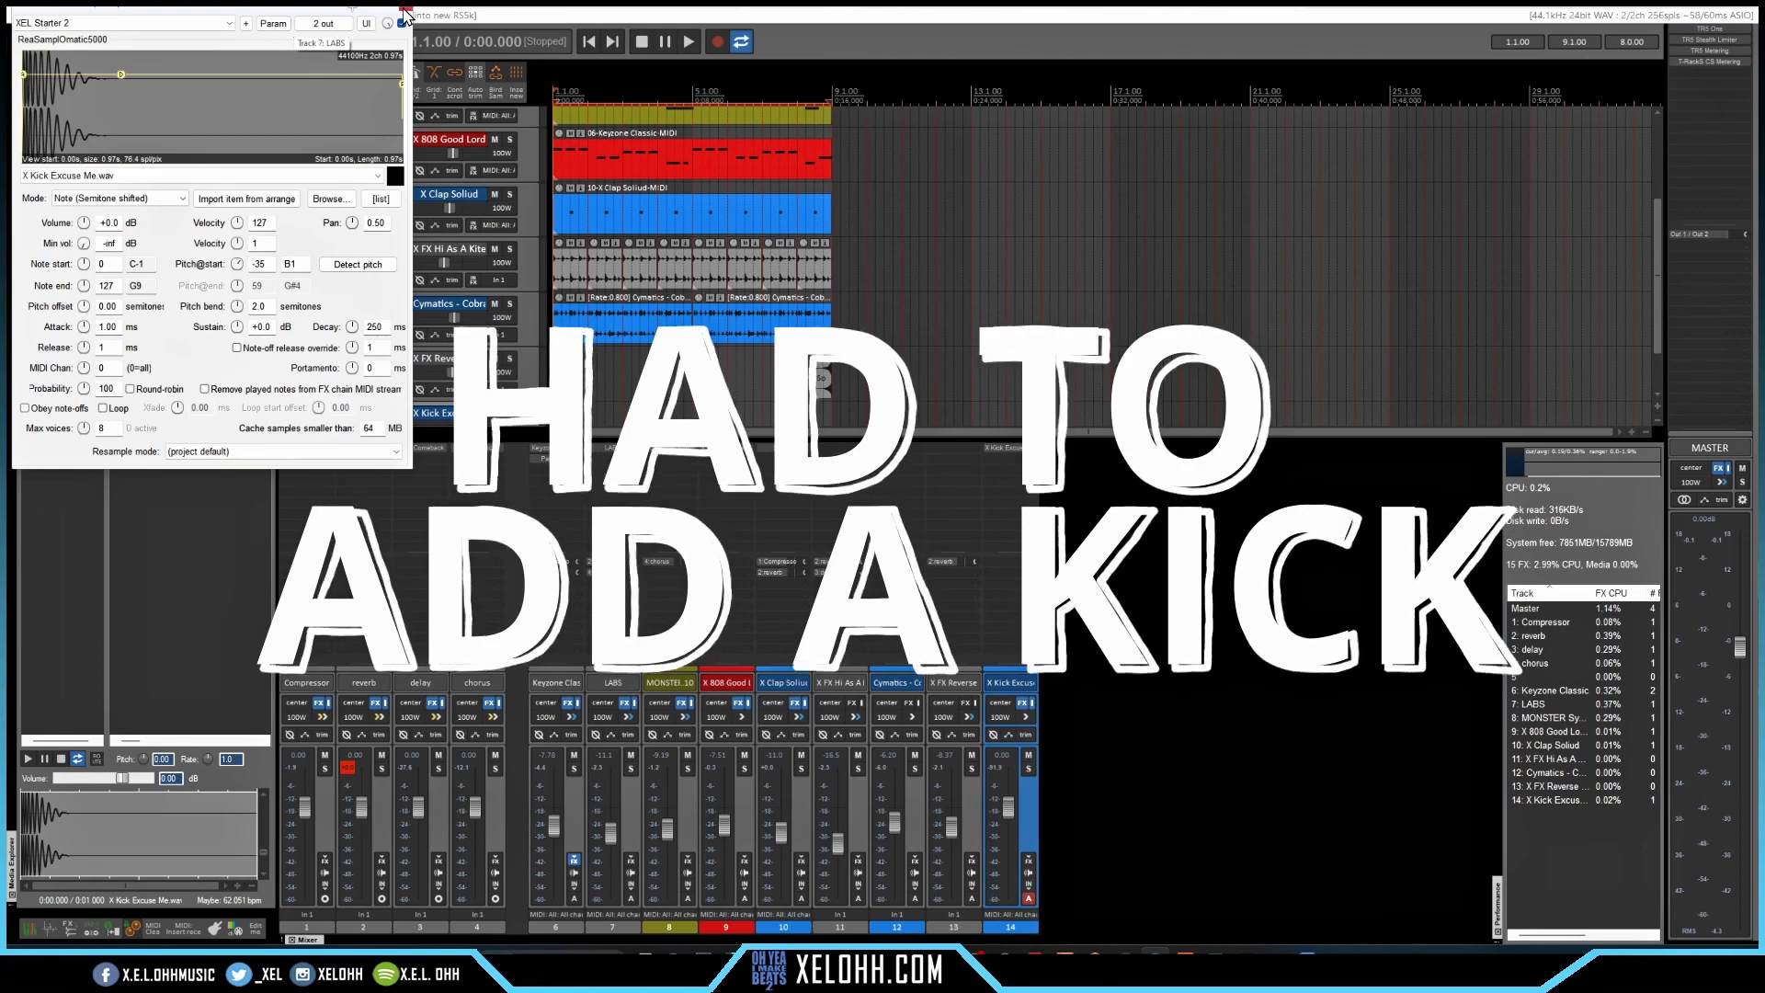
Move the X Kick Excuse Me track directly below X 808 Good Lord and copy the 808 MIDI item onto it
left_click(406, 8)
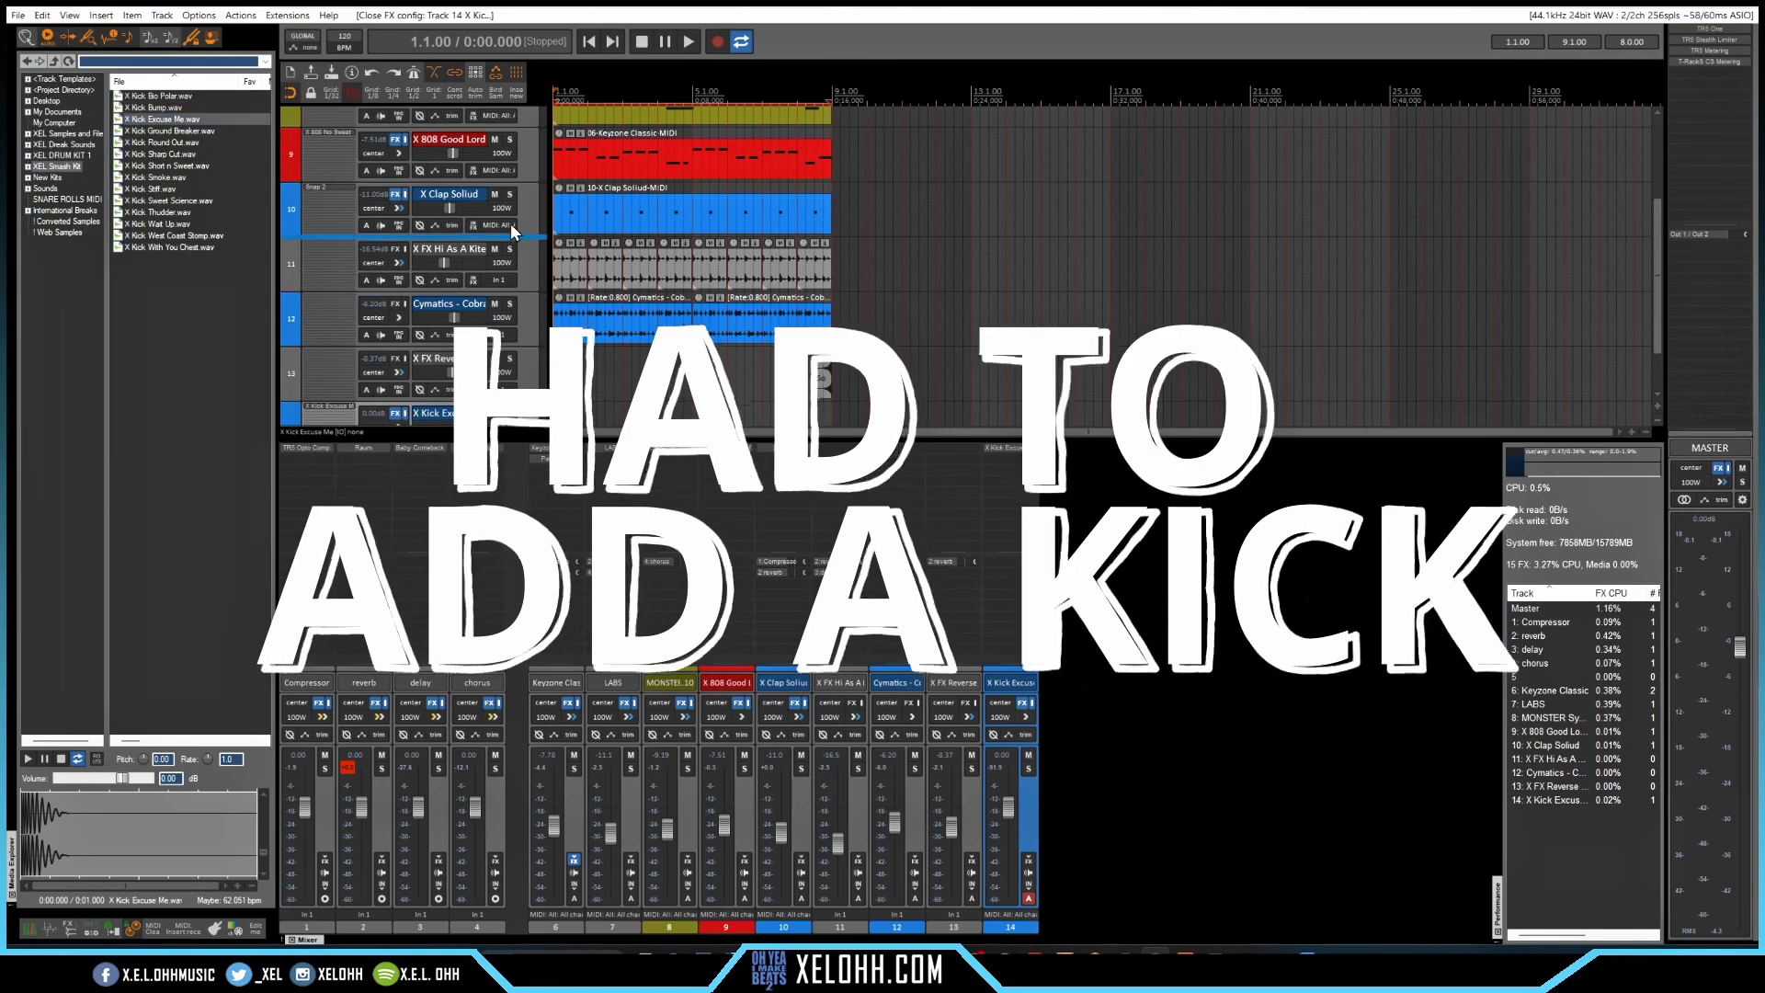
left_click_drag(514, 206, 511, 203)
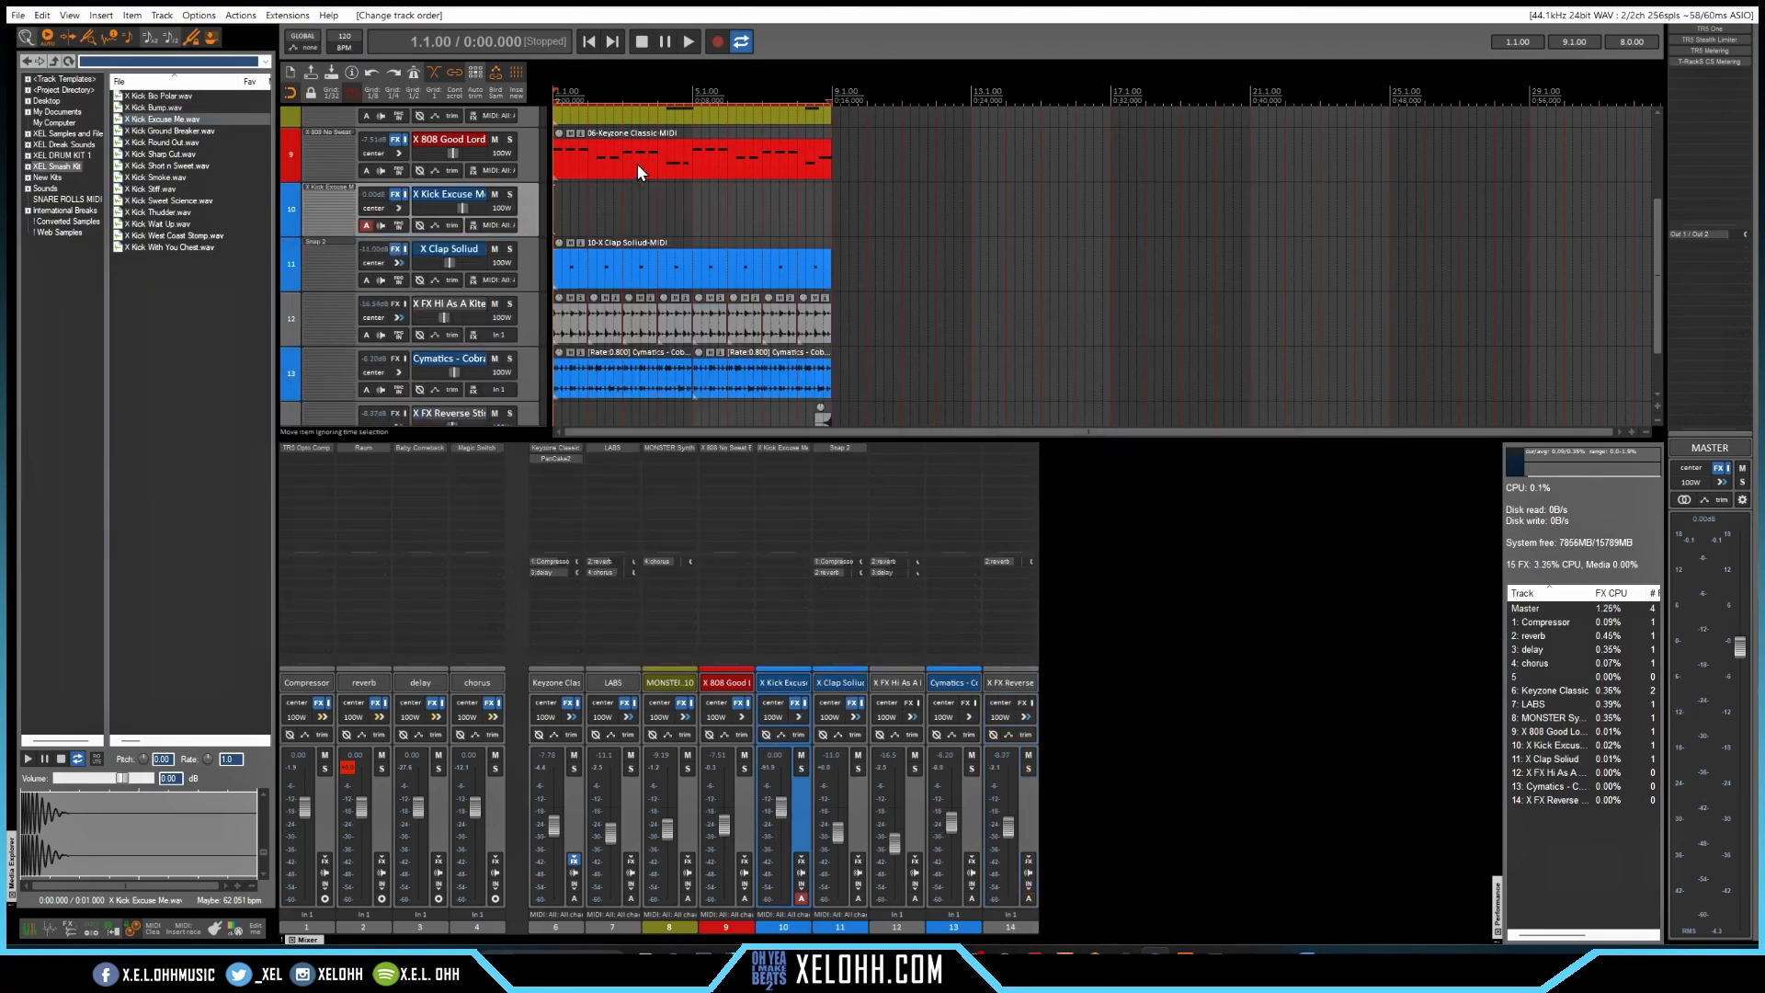
left_click(637, 164)
left_click_drag(637, 164, 627, 214)
Set all notes of the copied MIDI item on the X Kick Excuse Me track to C4 through the note properties
double_click(627, 213)
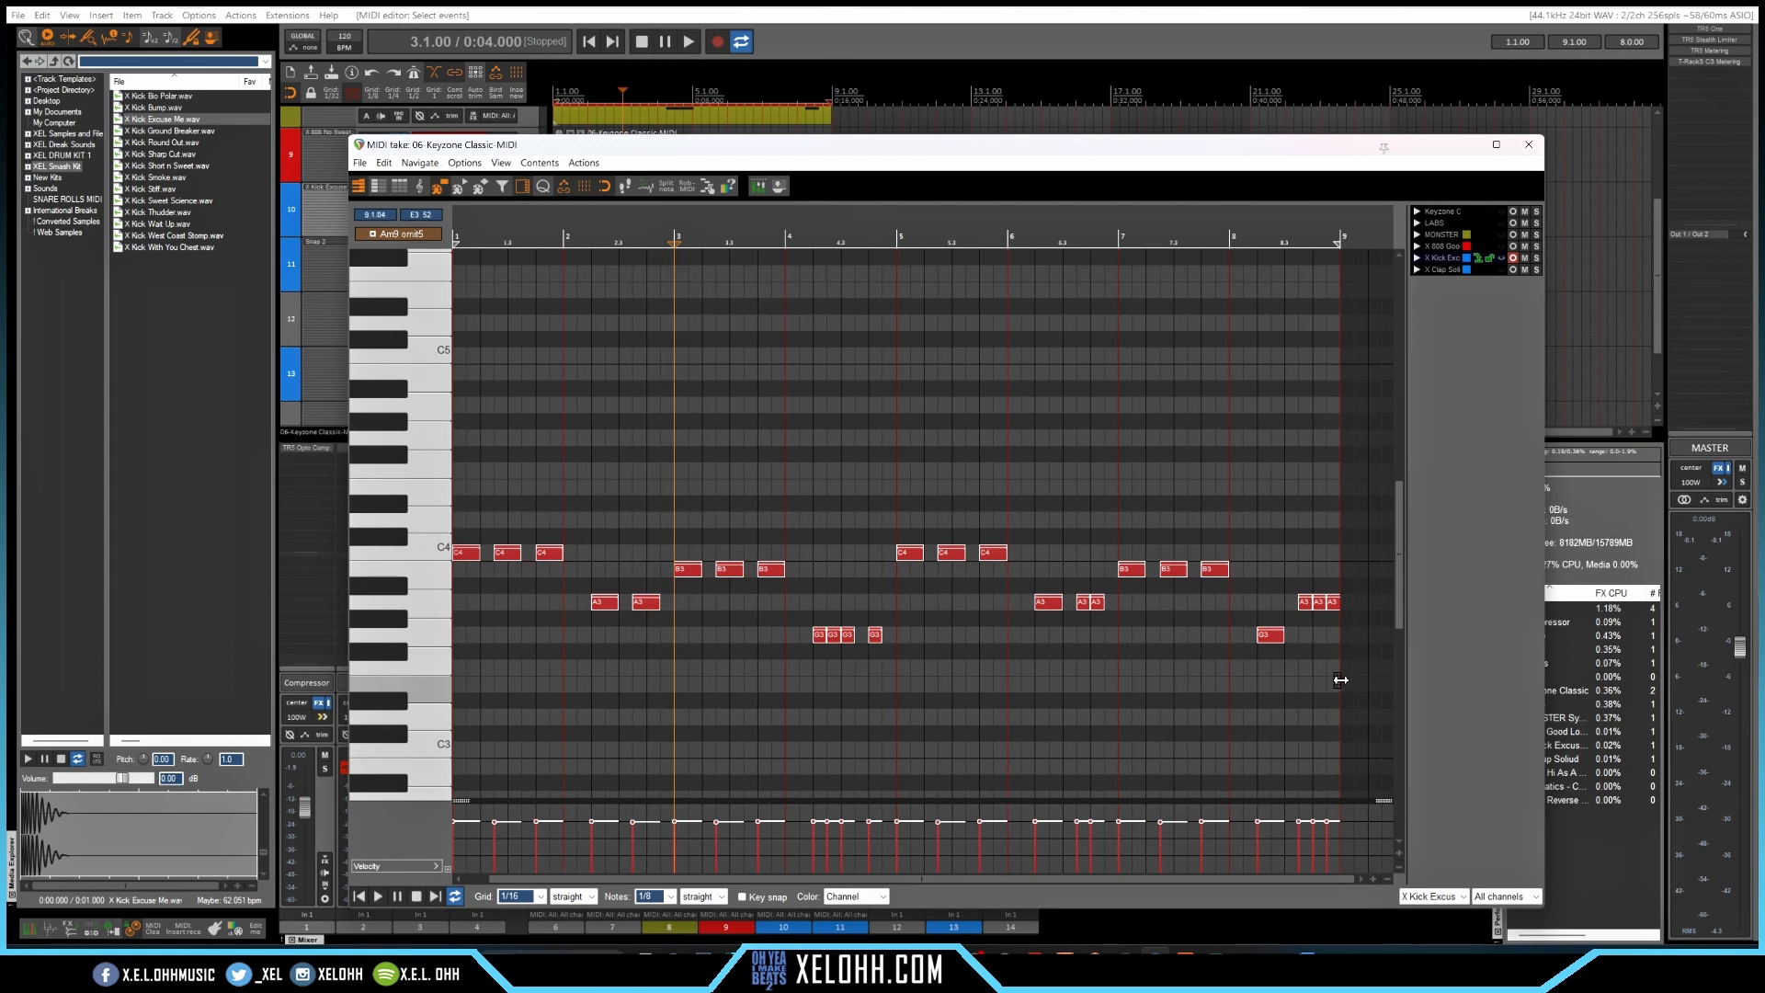
left_click_drag(1342, 669, 452, 476)
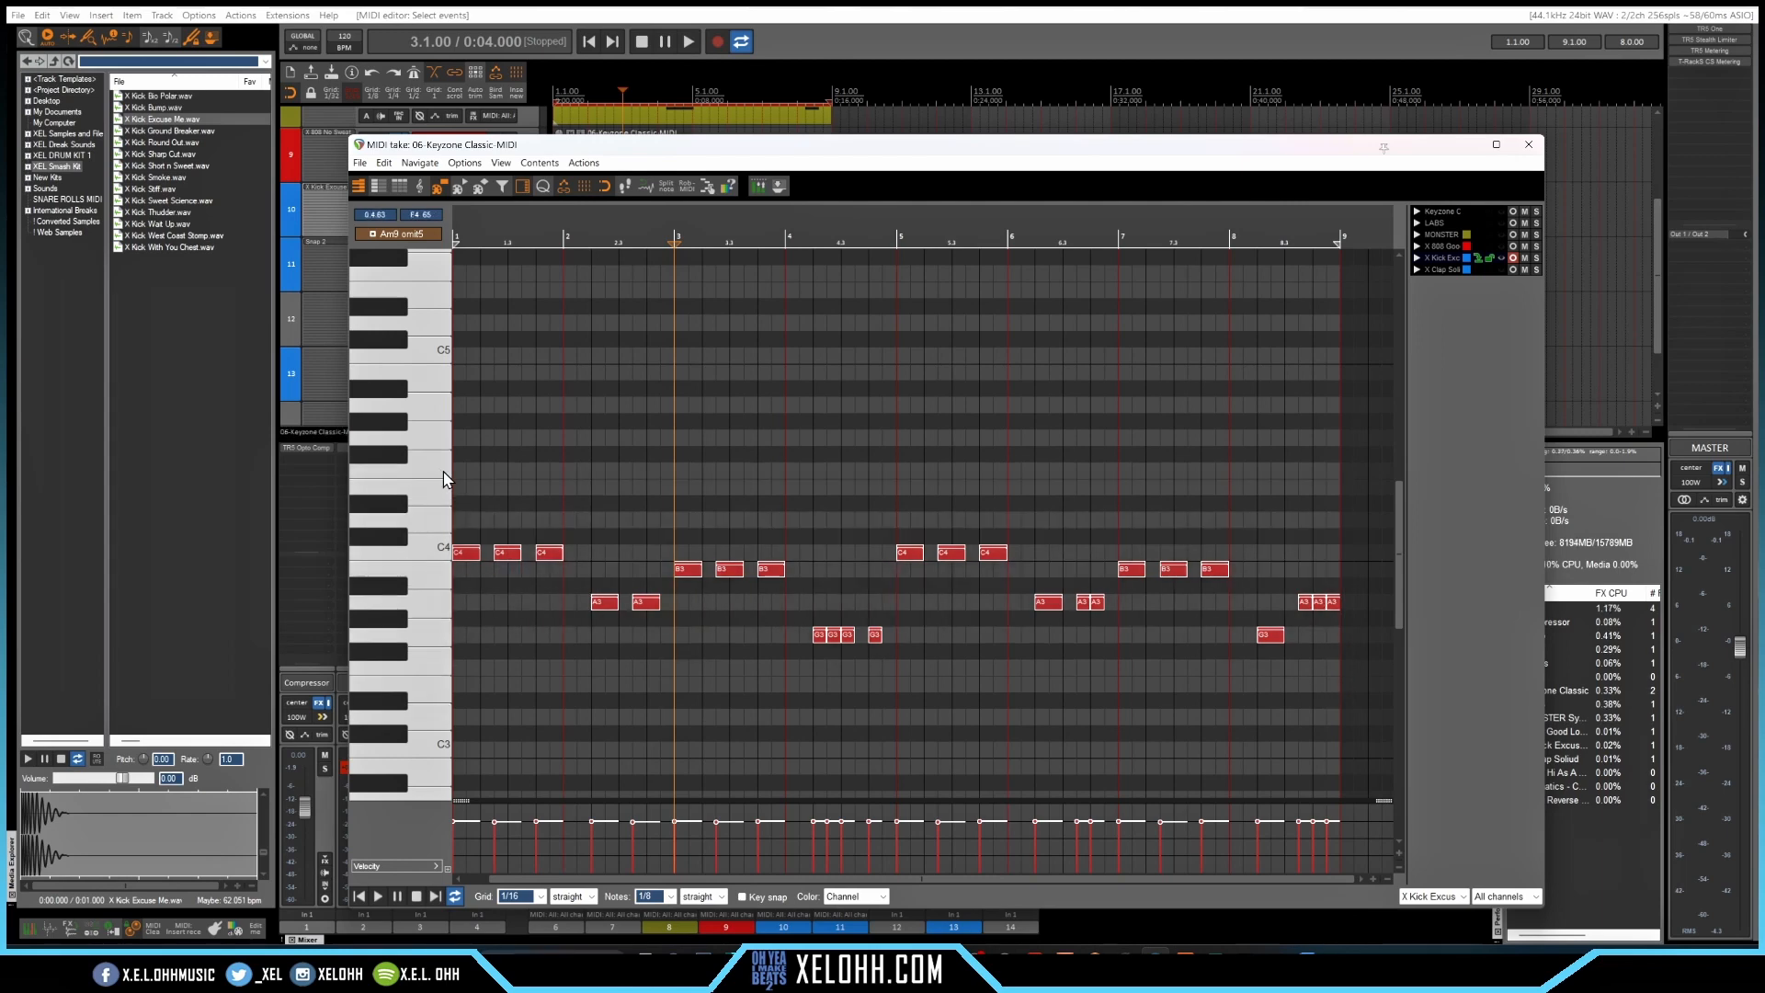
right_click(774, 521)
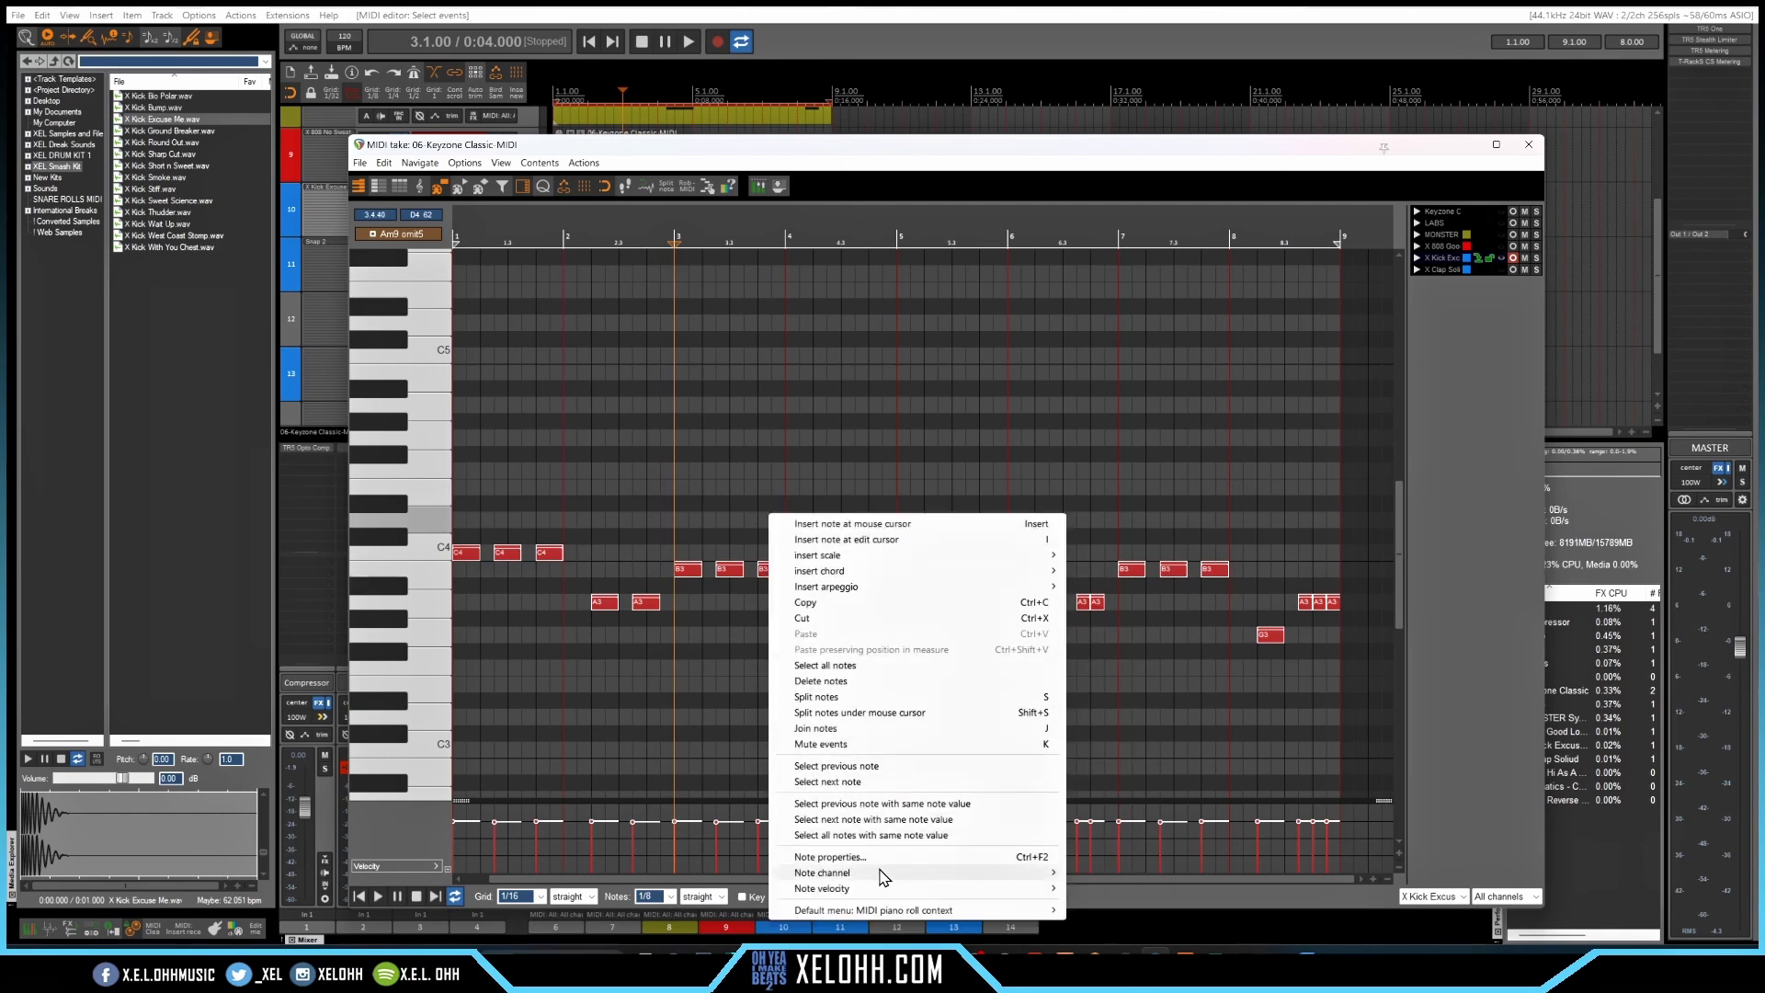
left_click(850, 859)
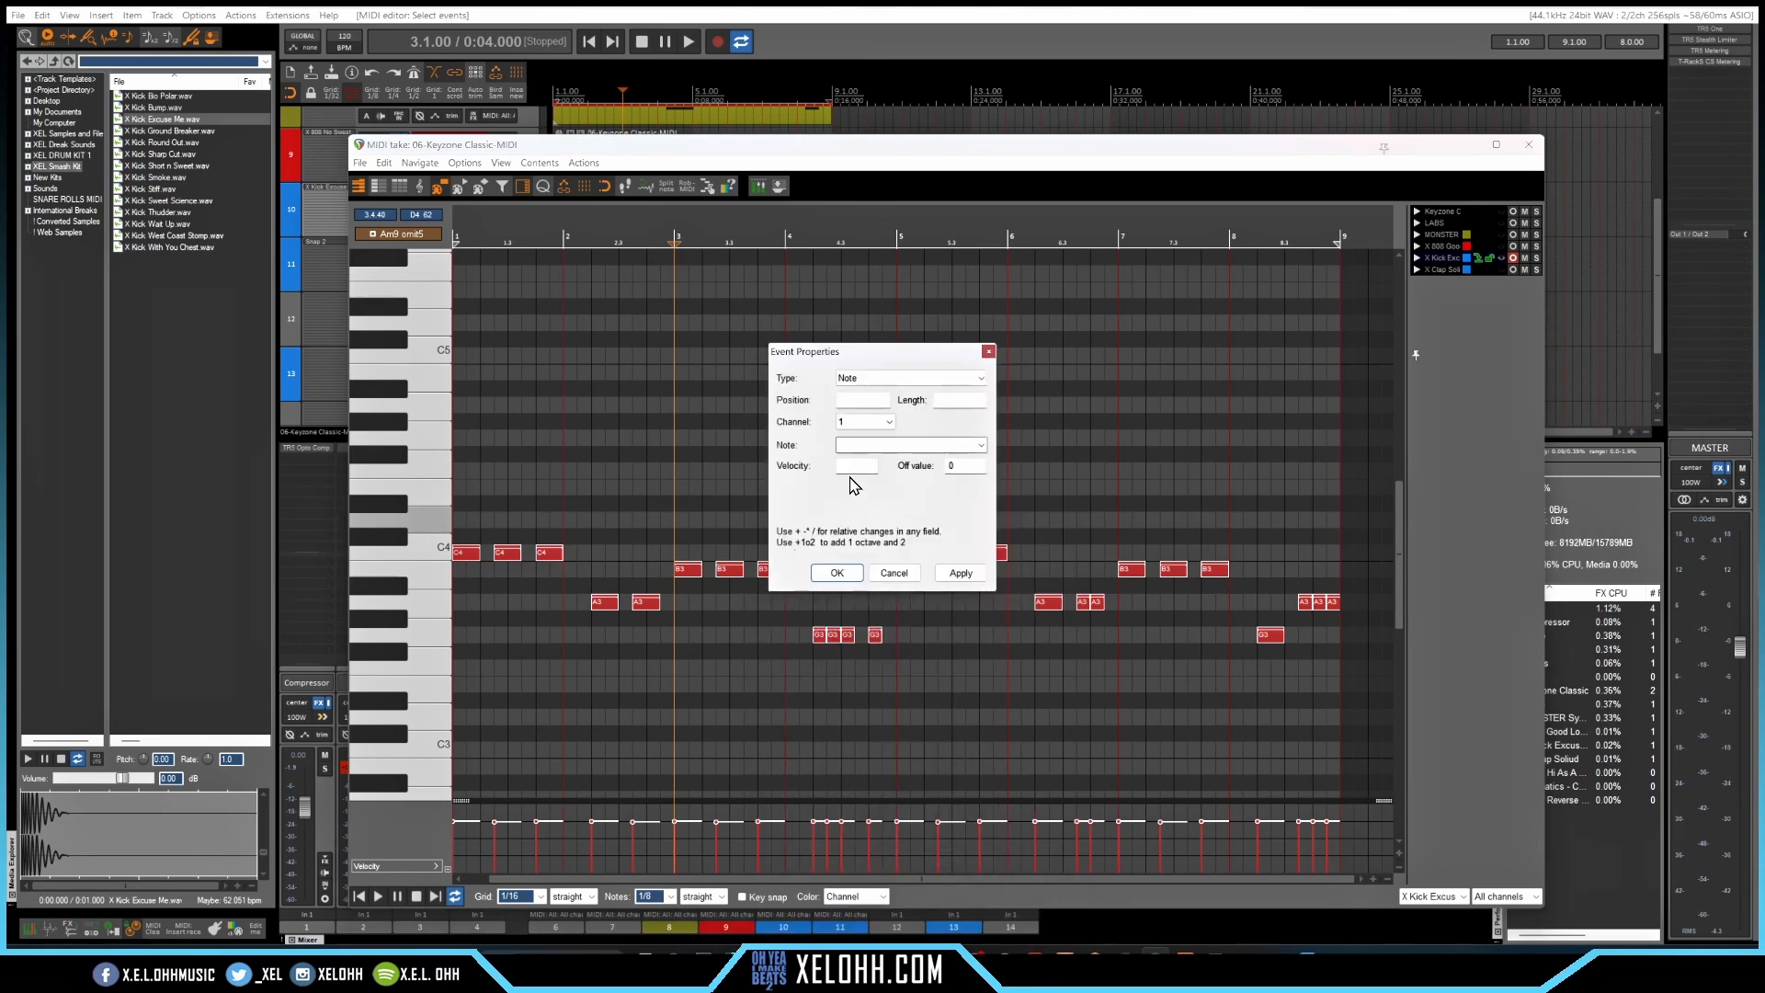
left_click(881, 446)
type("c4")
left_click(962, 576)
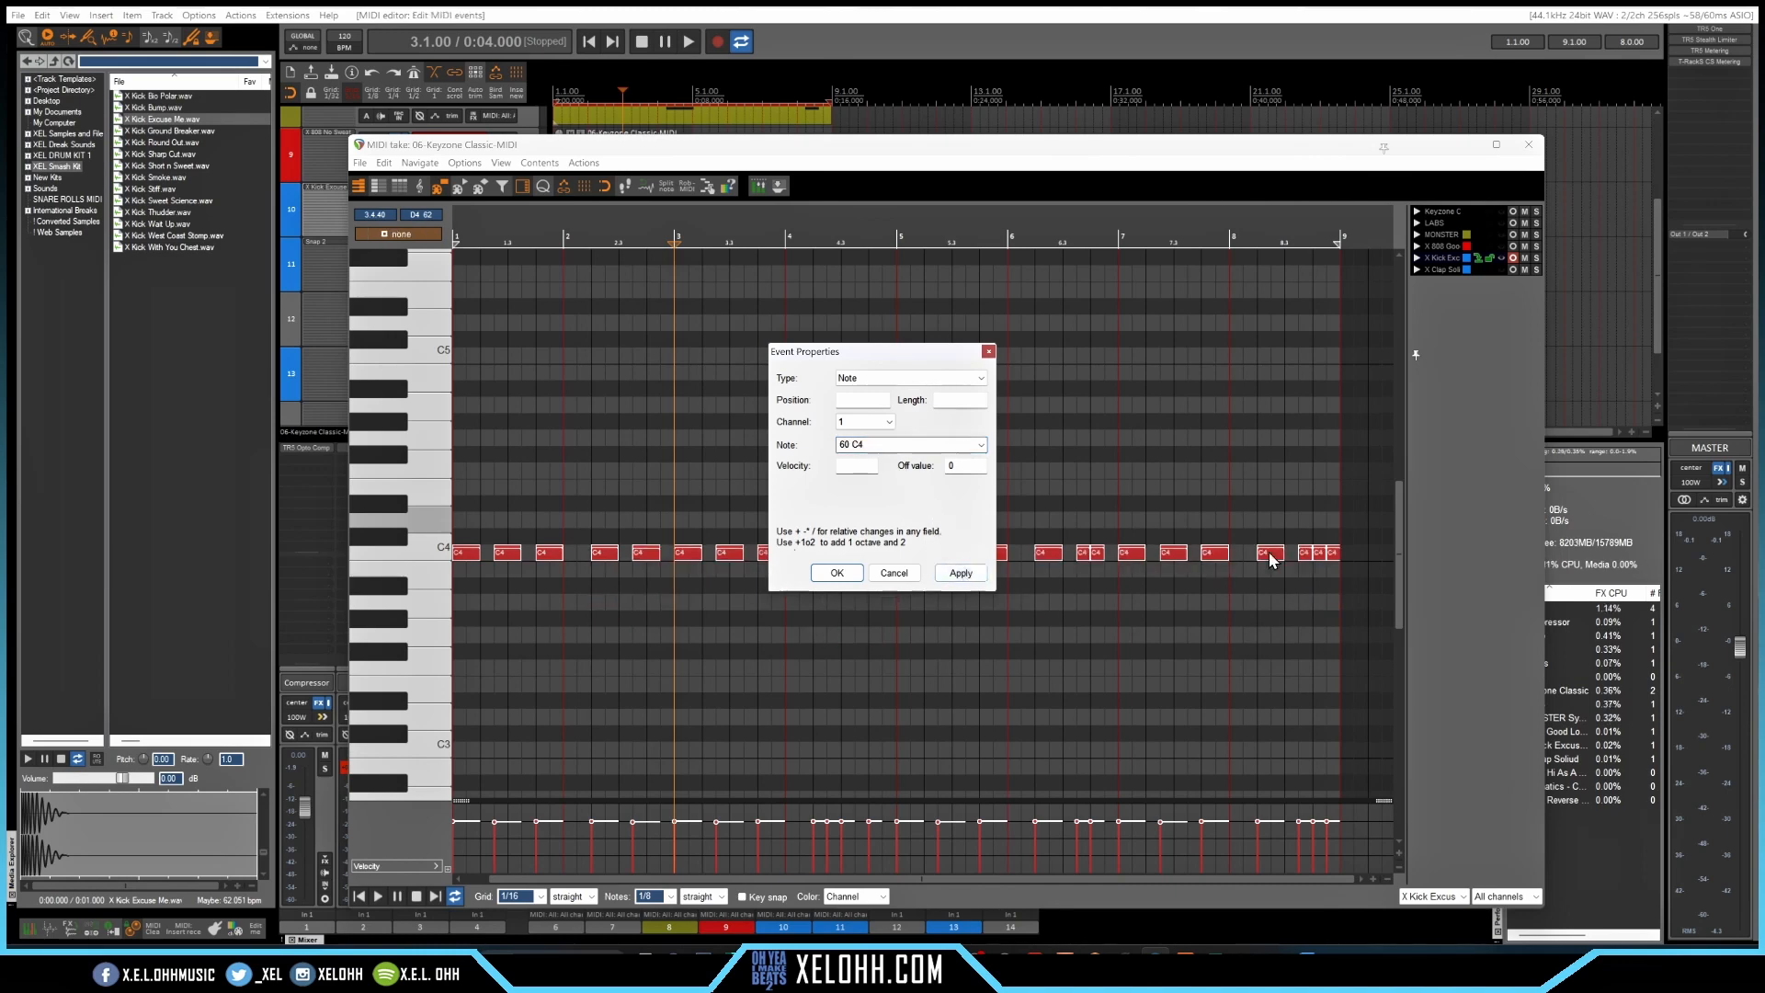
left_click(989, 351)
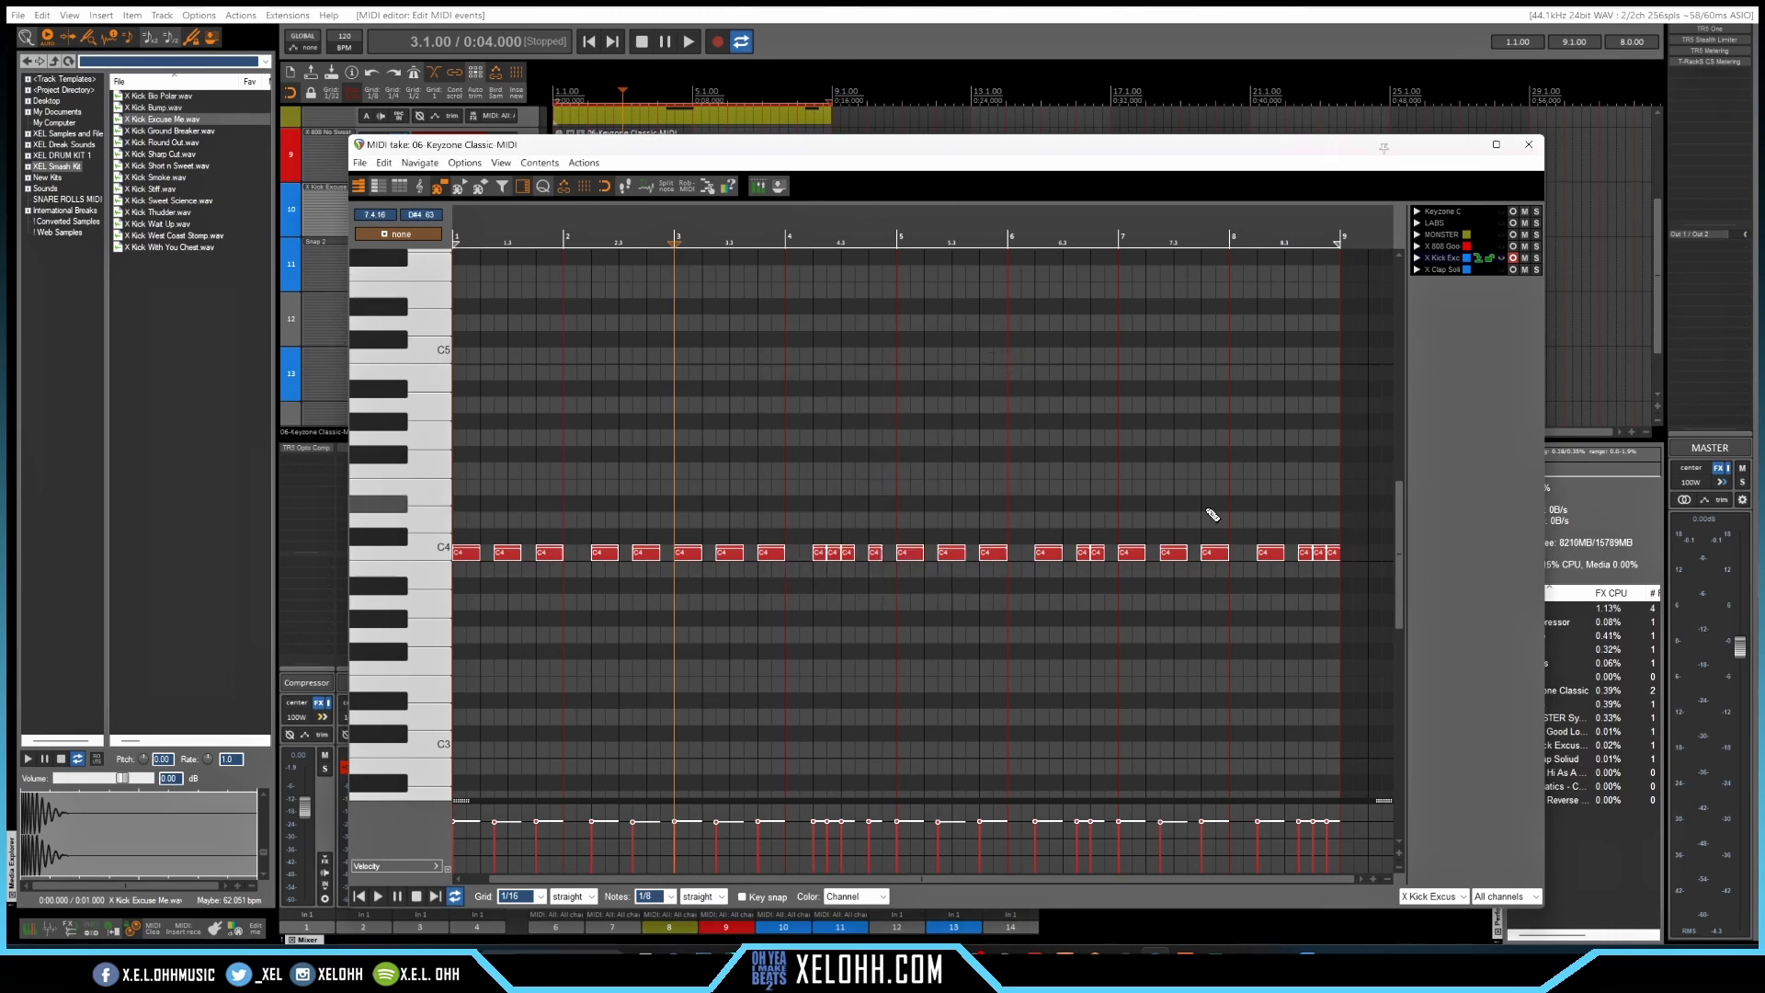
Thin out the C4 kick notes in the first four bars, paste that pattern at bar 5, and play it from the start
double_click(1320, 556)
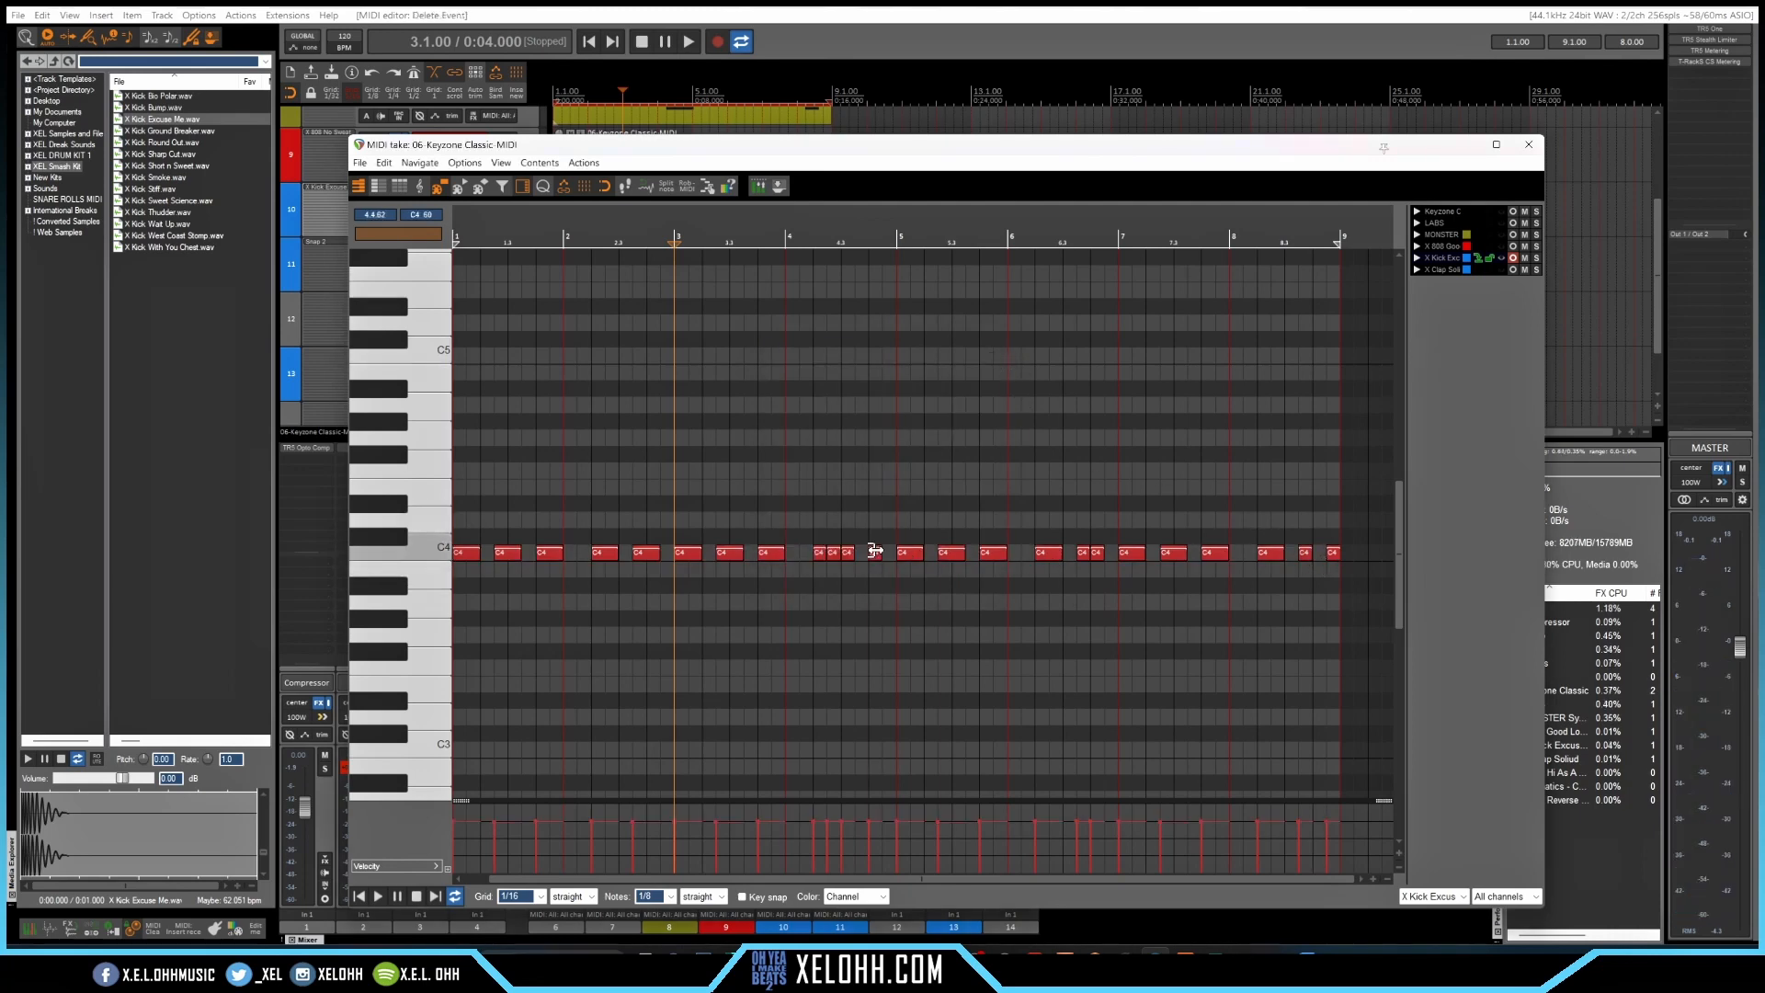
key("ctrl+v")
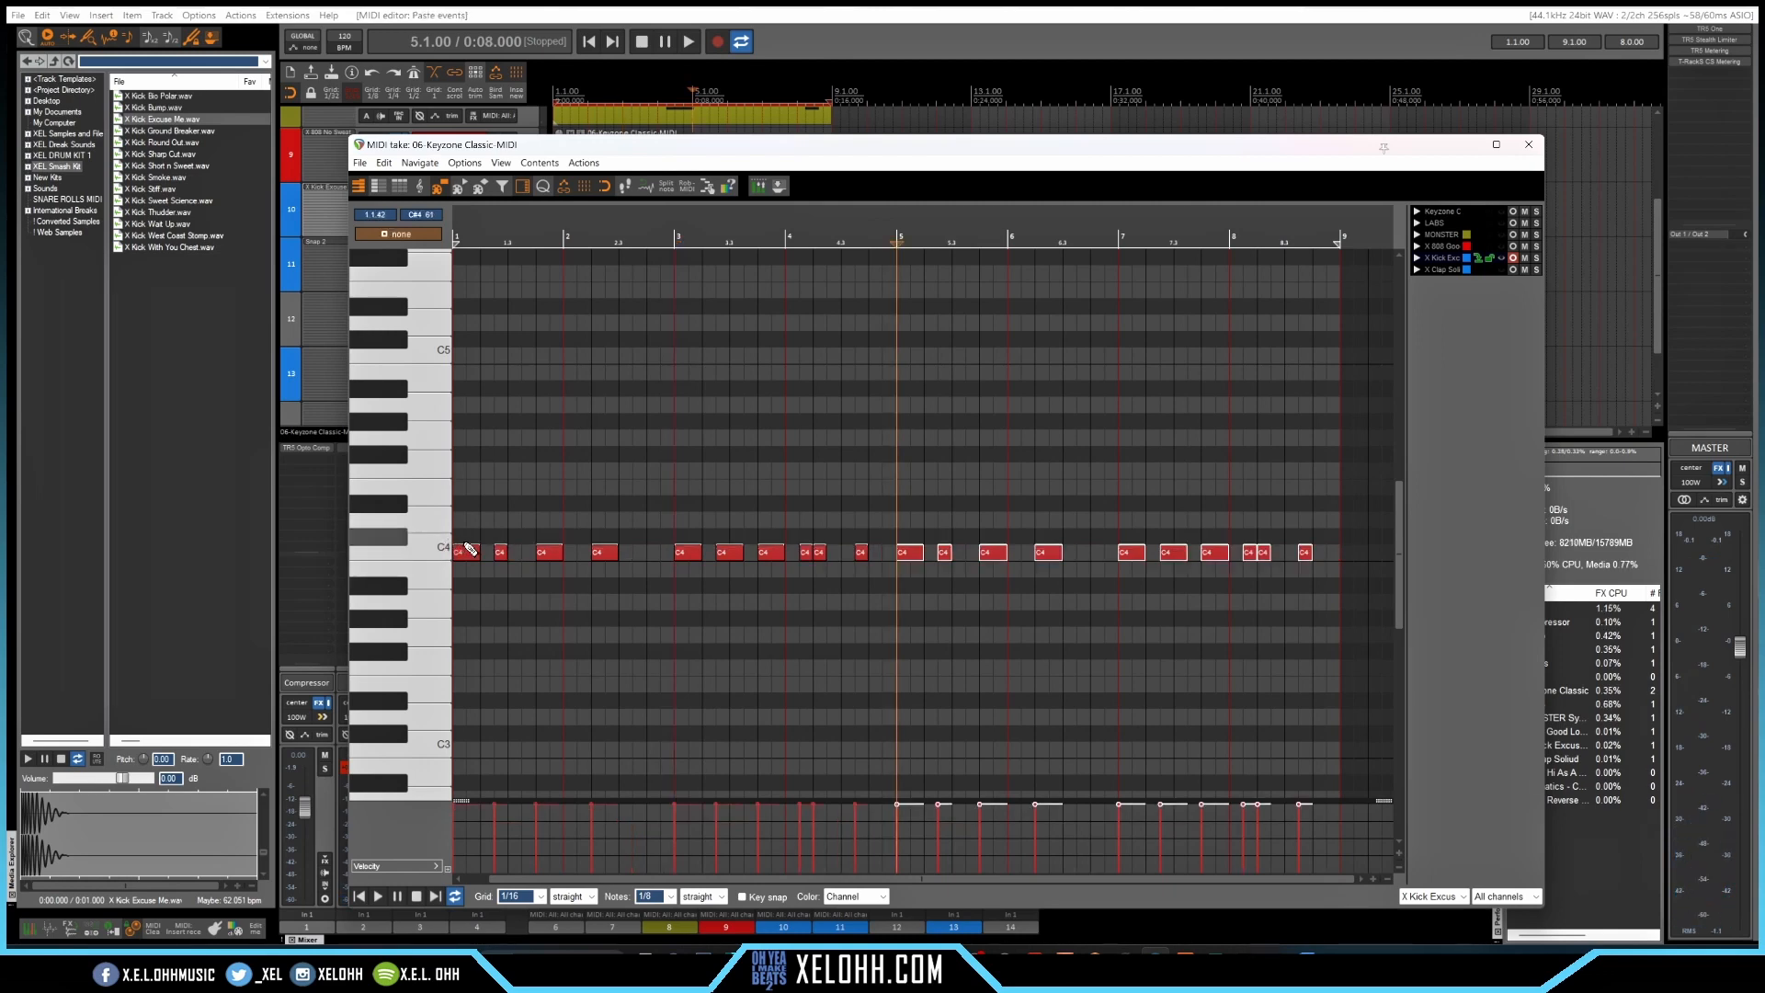
key("Home")
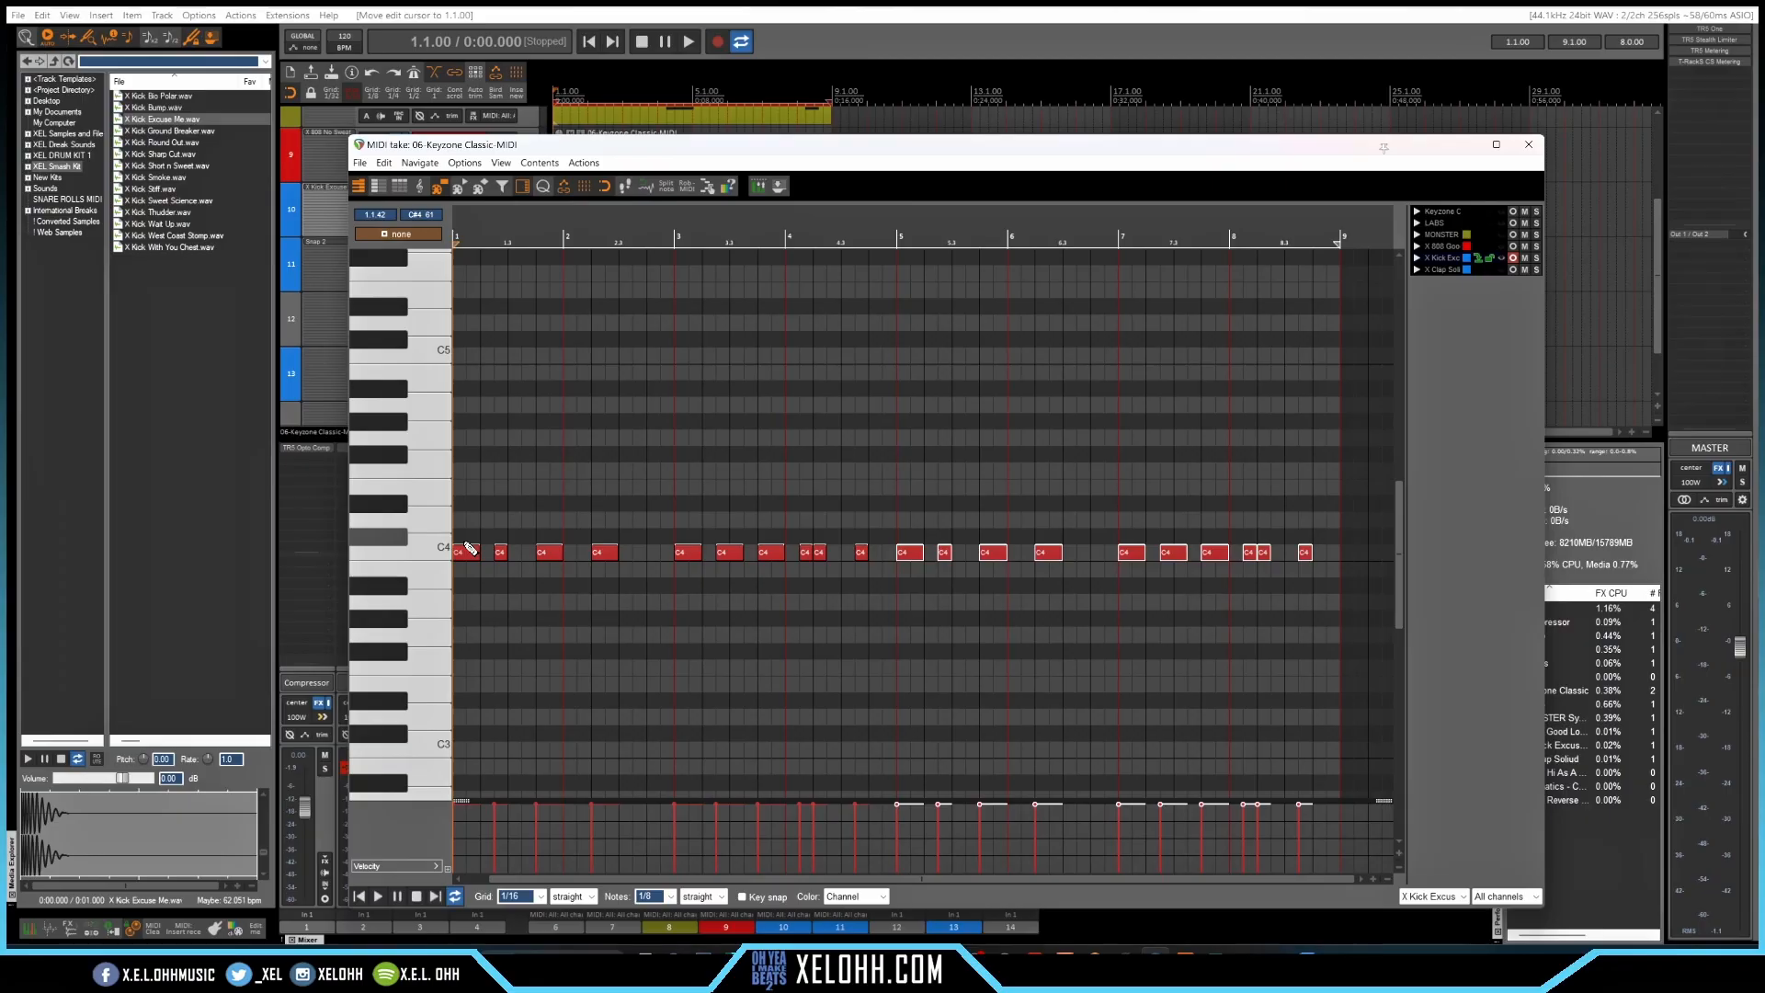
key("space")
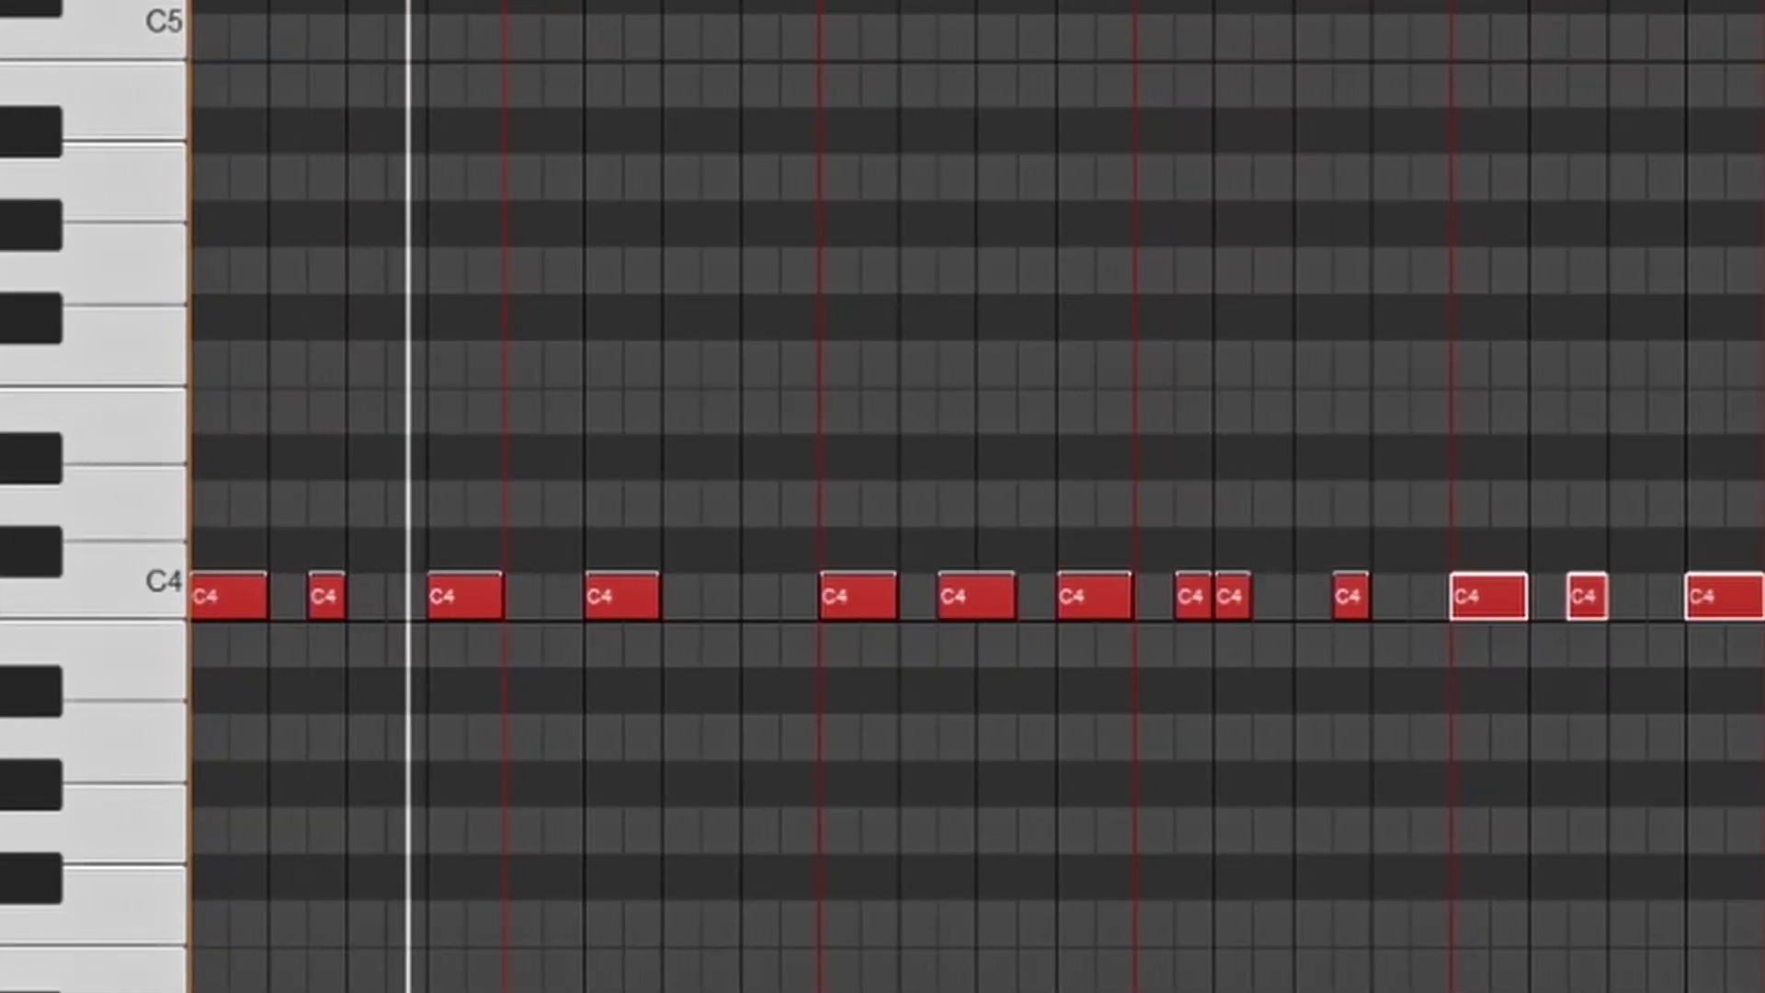